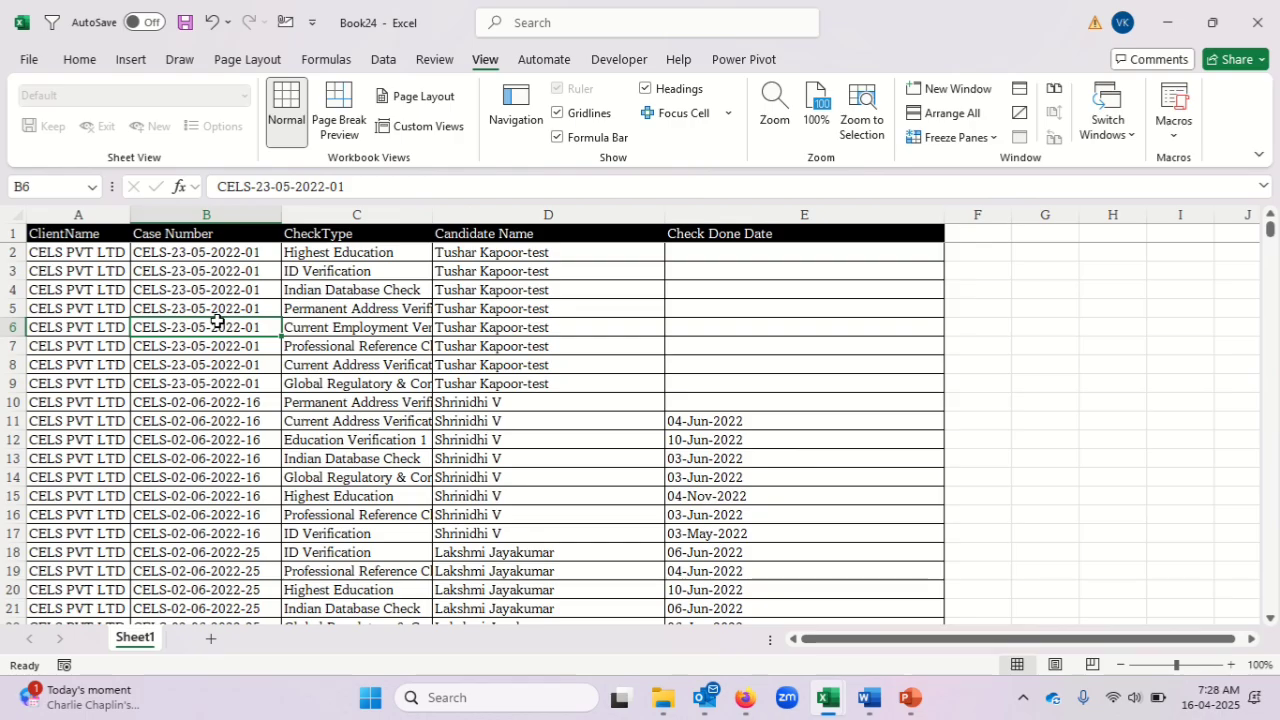
# Examine how far the Case Number and CheckType columns extend below their headers.
pyautogui.click(219, 237)
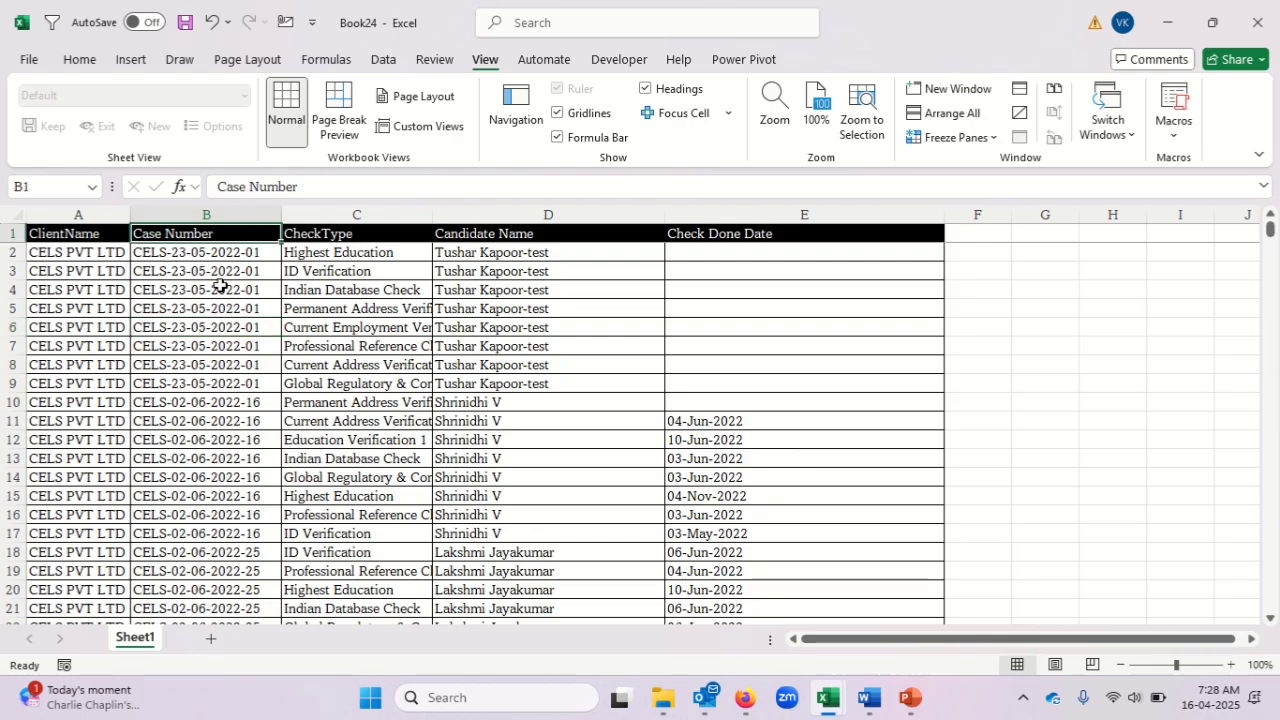
pyautogui.press('Down')
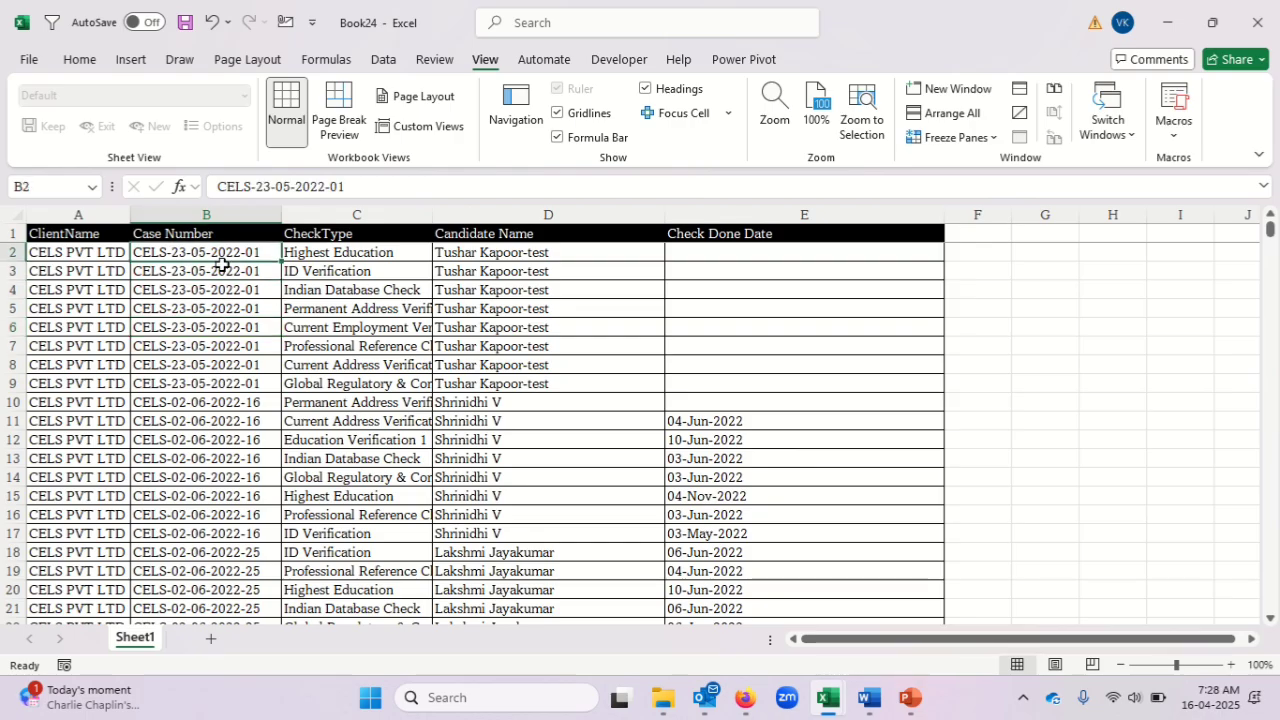
pyautogui.hotkey('ctrl', 'shift', 'Down')
pyautogui.hotkey('ctrl', 'BackSpace')
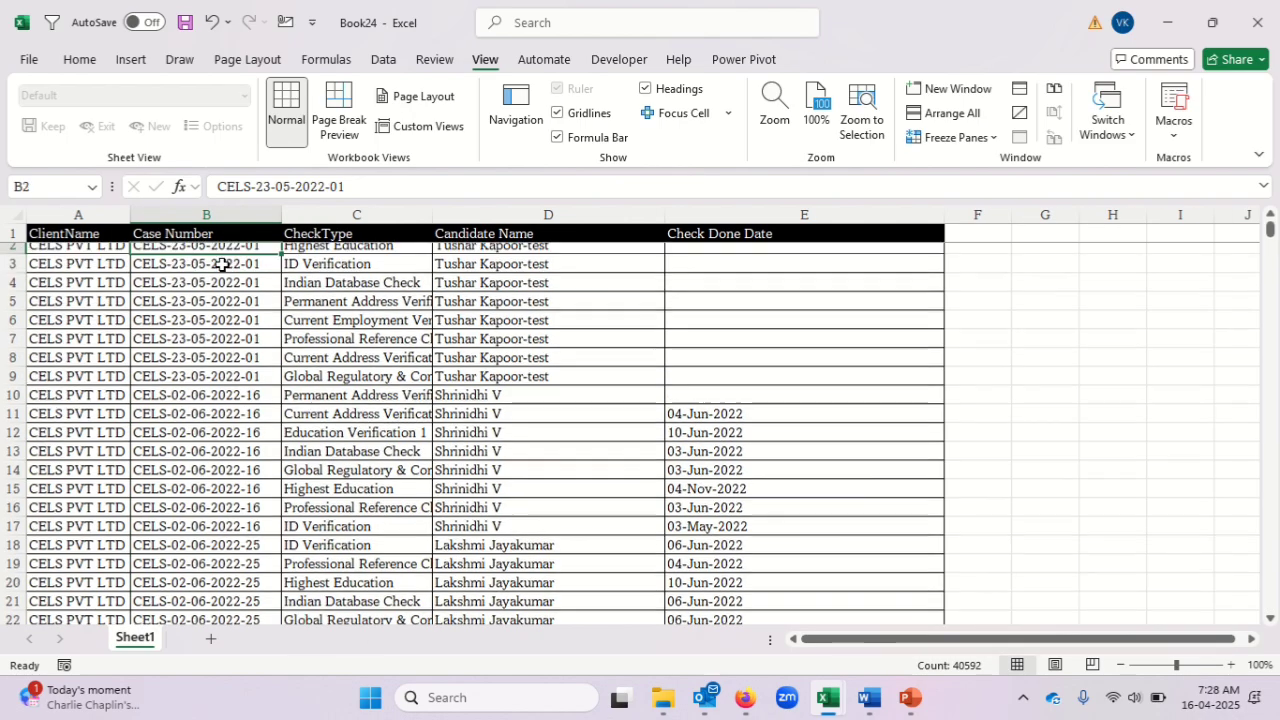
pyautogui.click(222, 262)
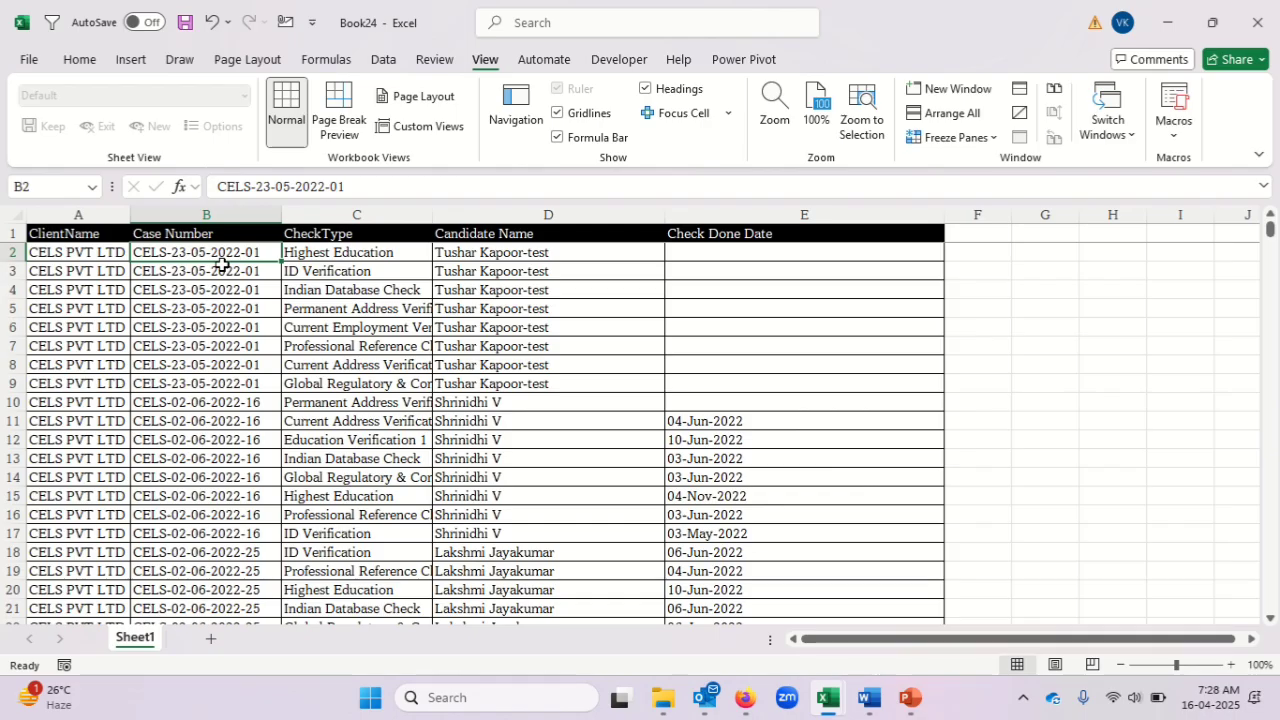
pyautogui.click(340, 255)
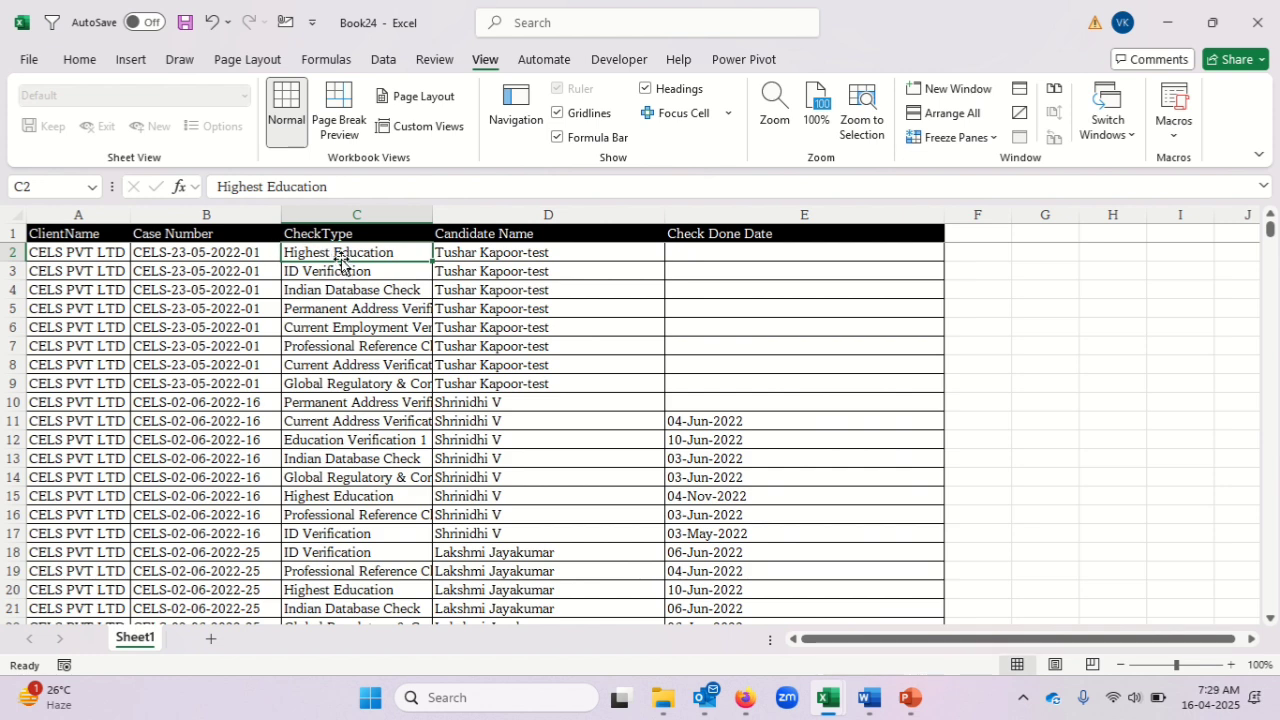
pyautogui.press('Up')
pyautogui.hotkey('ctrl', 'shift', 'Down')
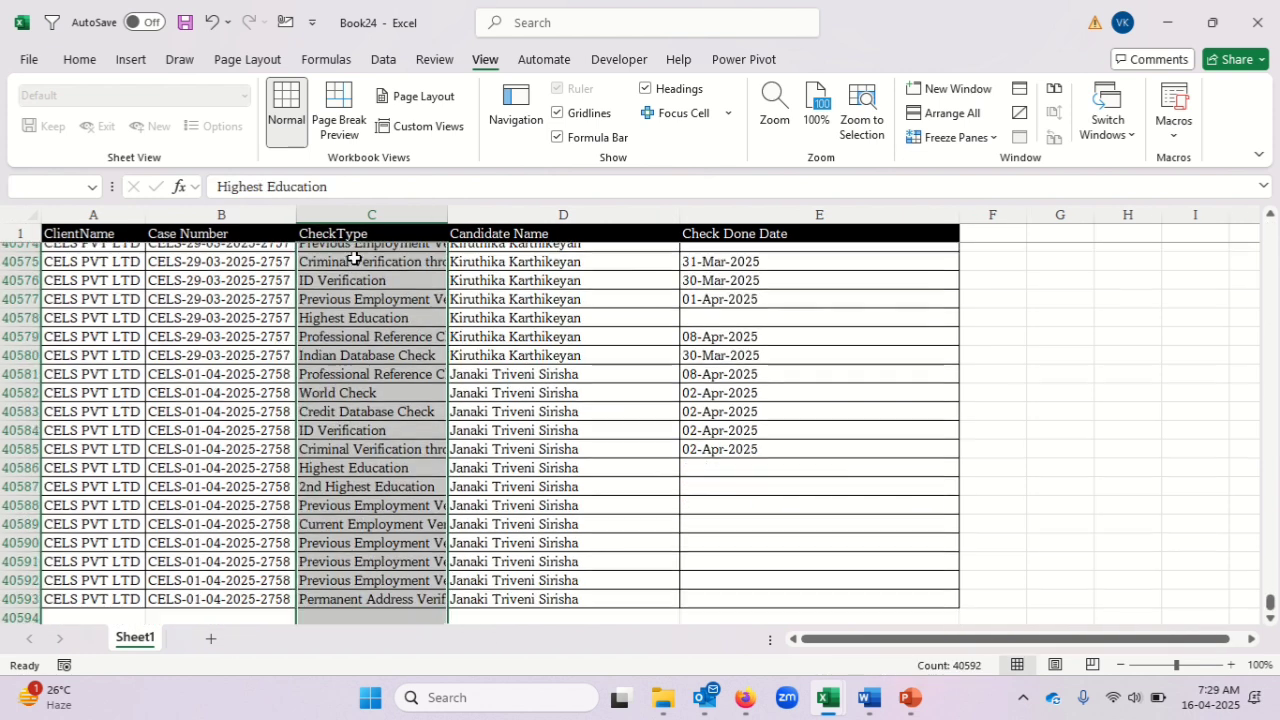
pyautogui.press('Down')
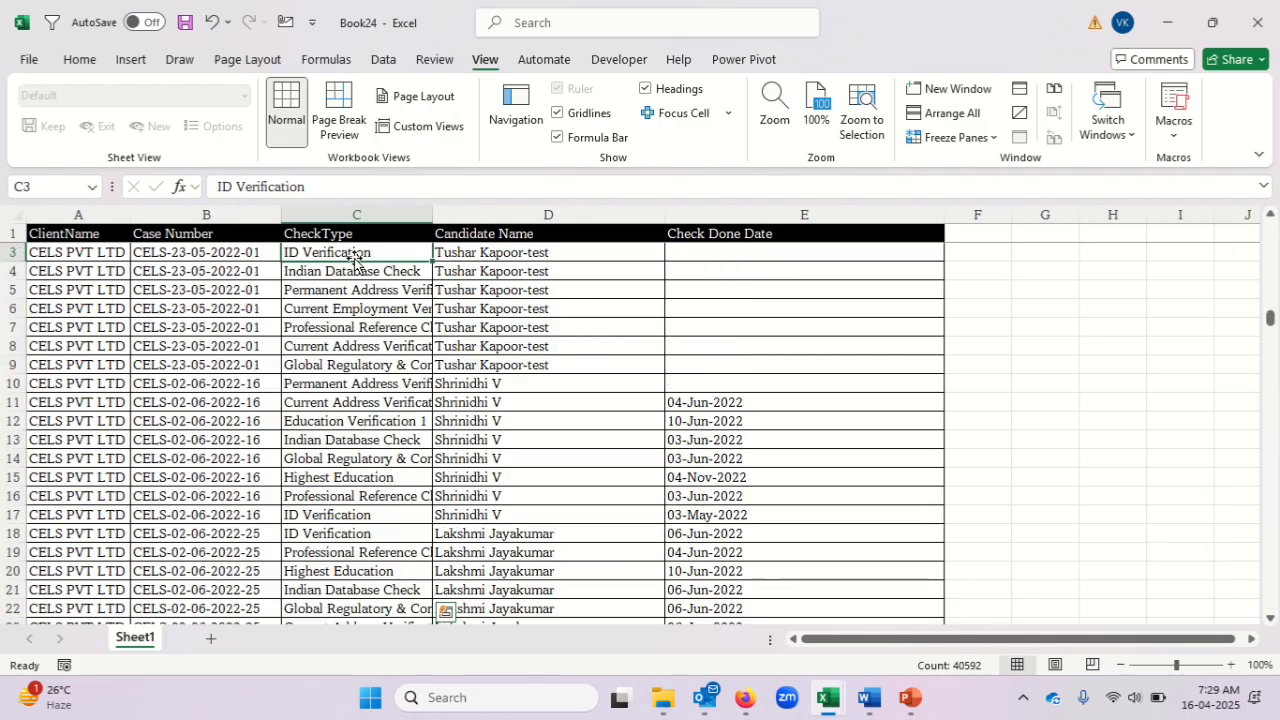
pyautogui.press('Up')
pyautogui.press('Up')
pyautogui.press('Down')
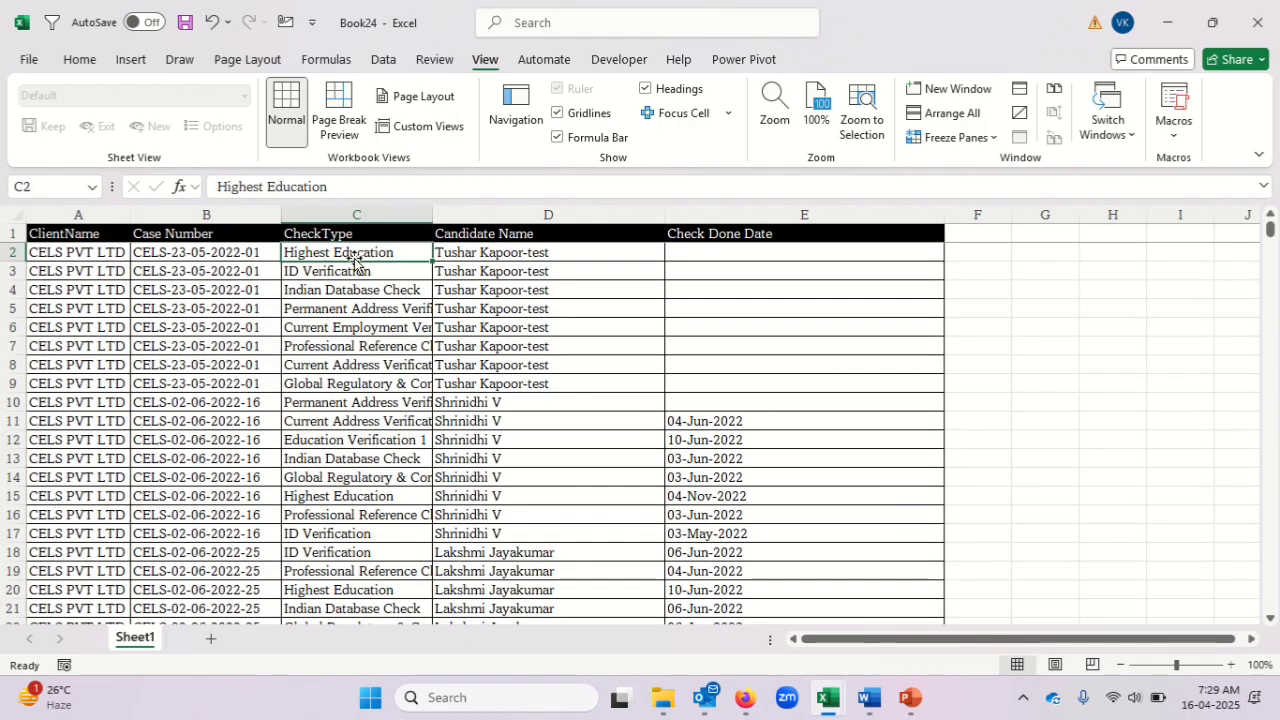
# Compare the case numbers with their check types row by row in the first records.
pyautogui.click(781, 264)
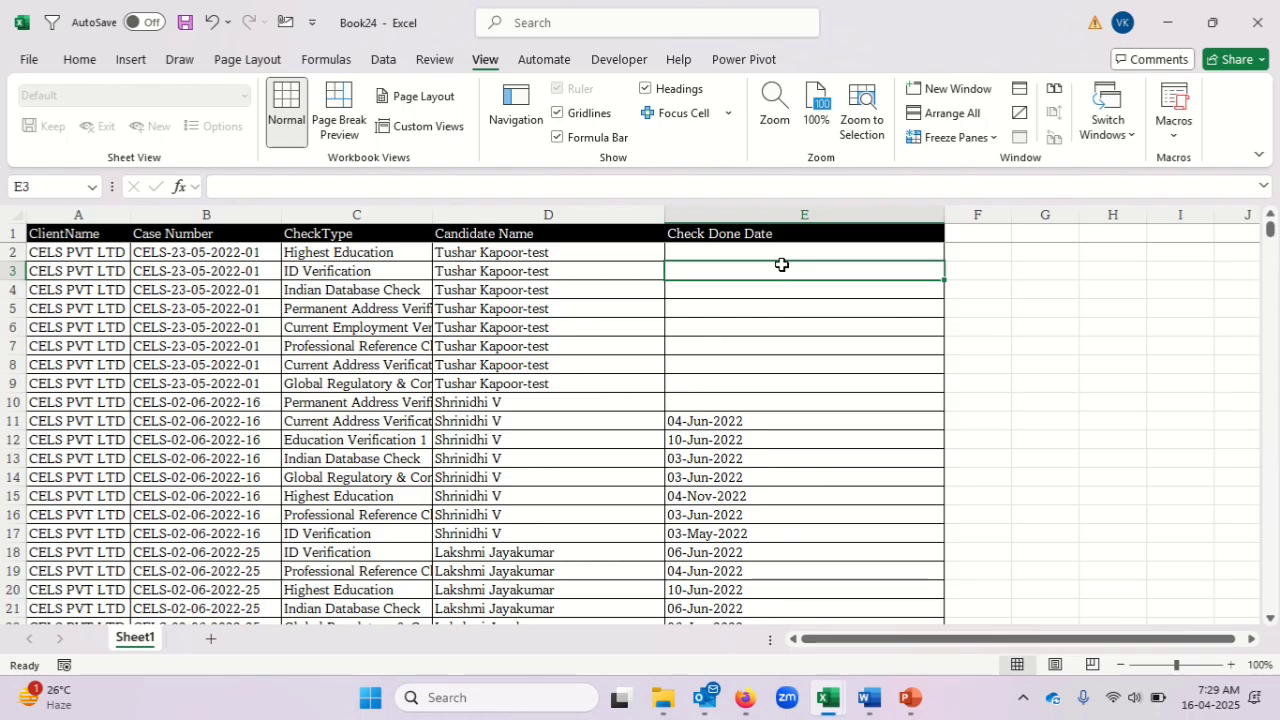
pyautogui.press('Left')
pyautogui.press('Left')
pyautogui.press('Left')
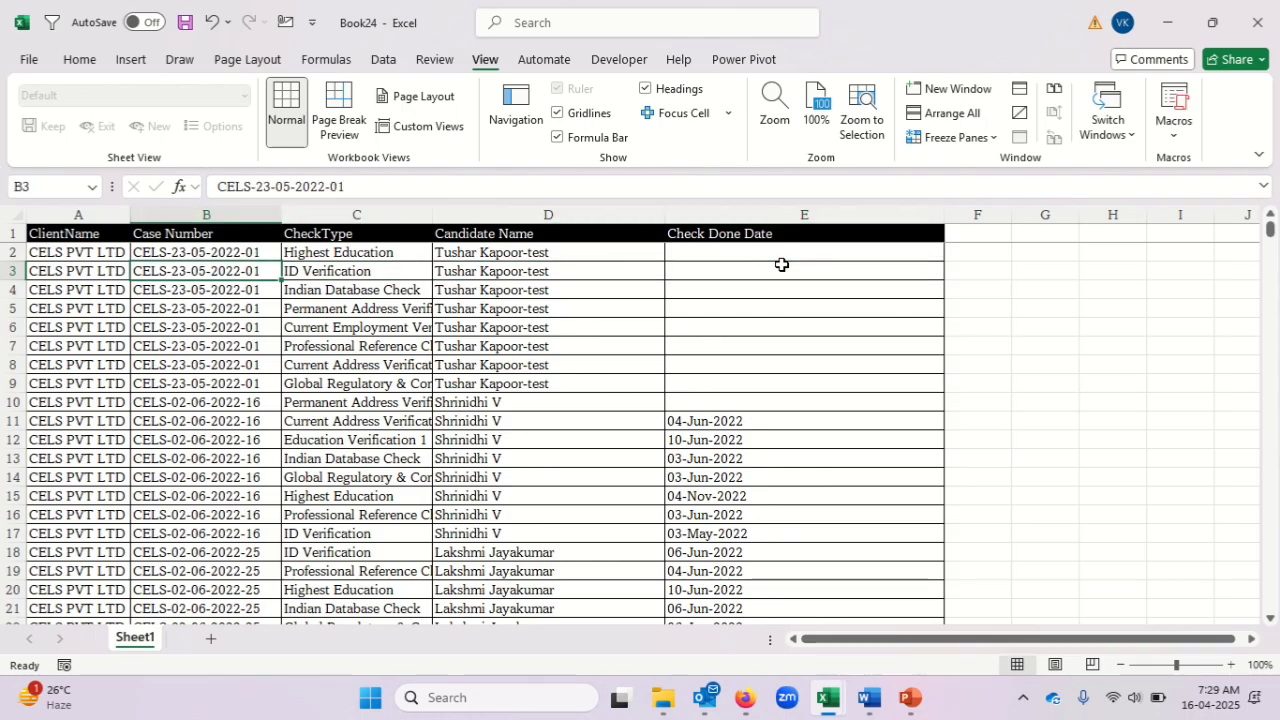
pyautogui.press('Up')
pyautogui.press('Right')
pyautogui.press('Left')
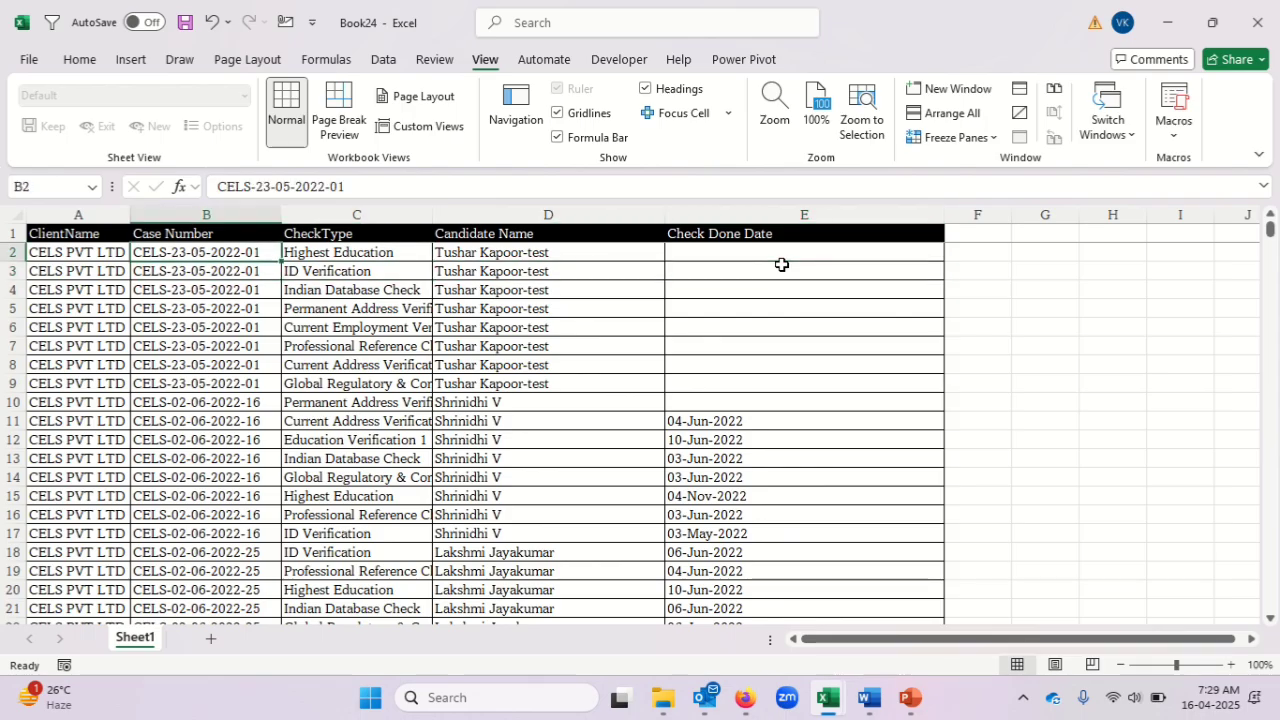
pyautogui.press('Right')
pyautogui.press('Left')
pyautogui.press('Down')
pyautogui.press('Right')
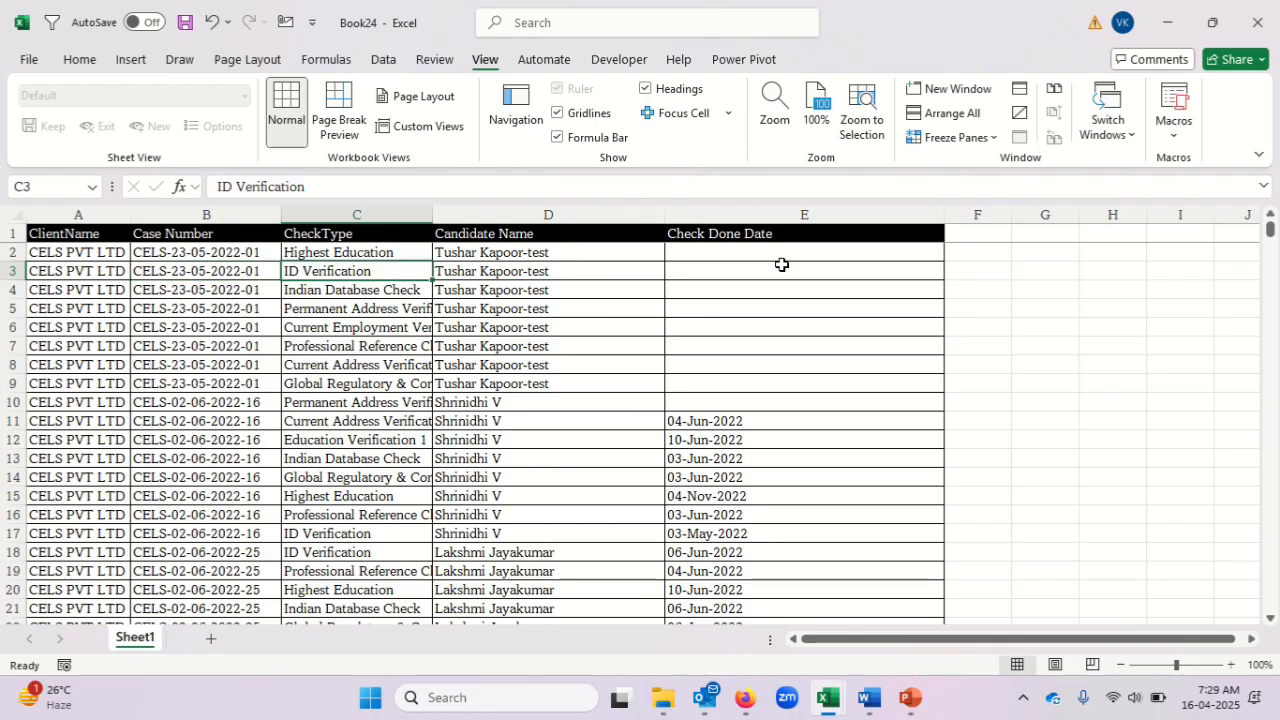
pyautogui.press('Left')
pyautogui.press('Down')
pyautogui.press('Right')
pyautogui.press('Left')
pyautogui.press('Down')
# Examine the second case's records, reading across row 12 from Case Number to Check Done Date.
pyautogui.press('Down')
pyautogui.press('Down')
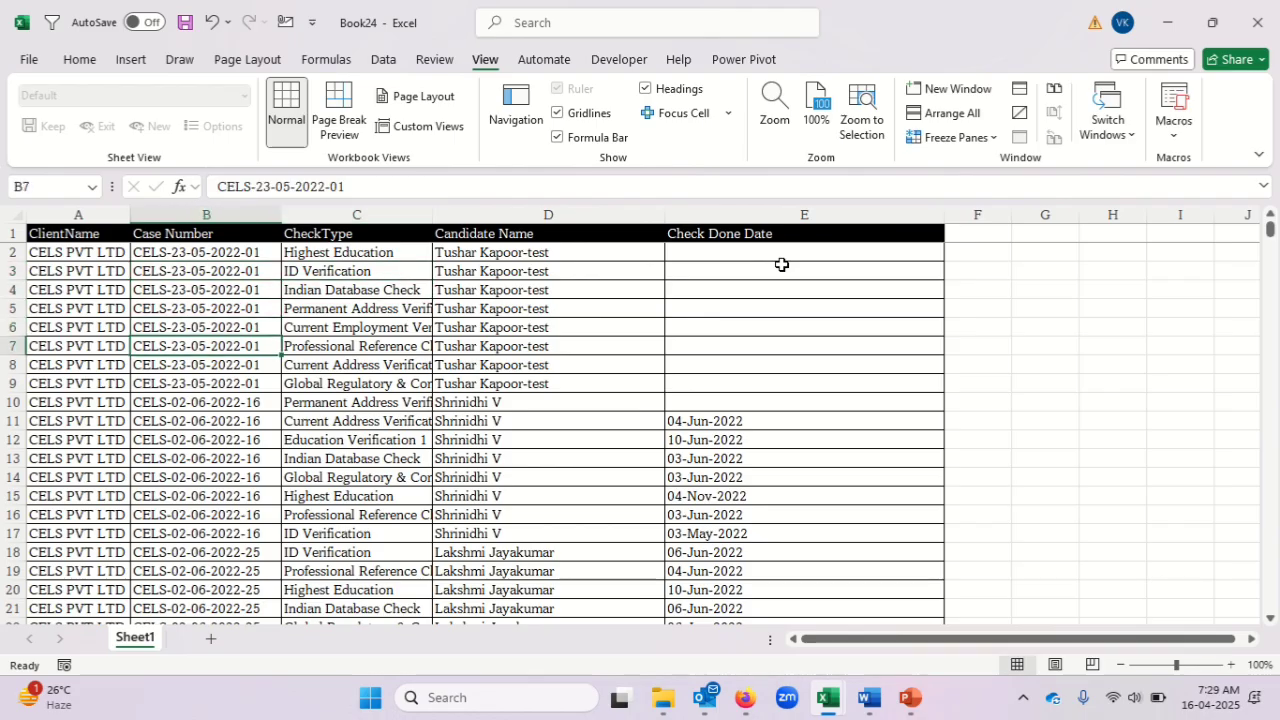
pyautogui.press('Down')
pyautogui.press('Down')
pyautogui.press('Down')
pyautogui.press('Down')
pyautogui.press('Down')
pyautogui.press('Down')
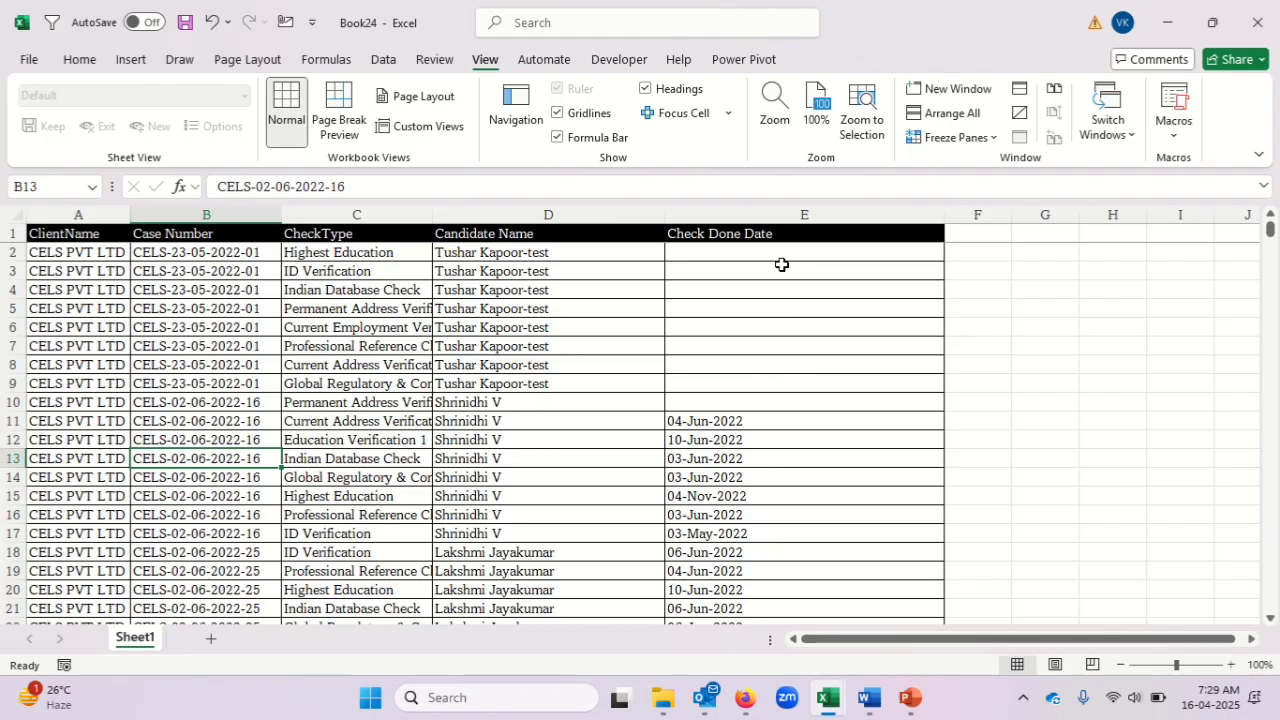
pyautogui.press('Right')
pyautogui.press('Left')
pyautogui.press('Up')
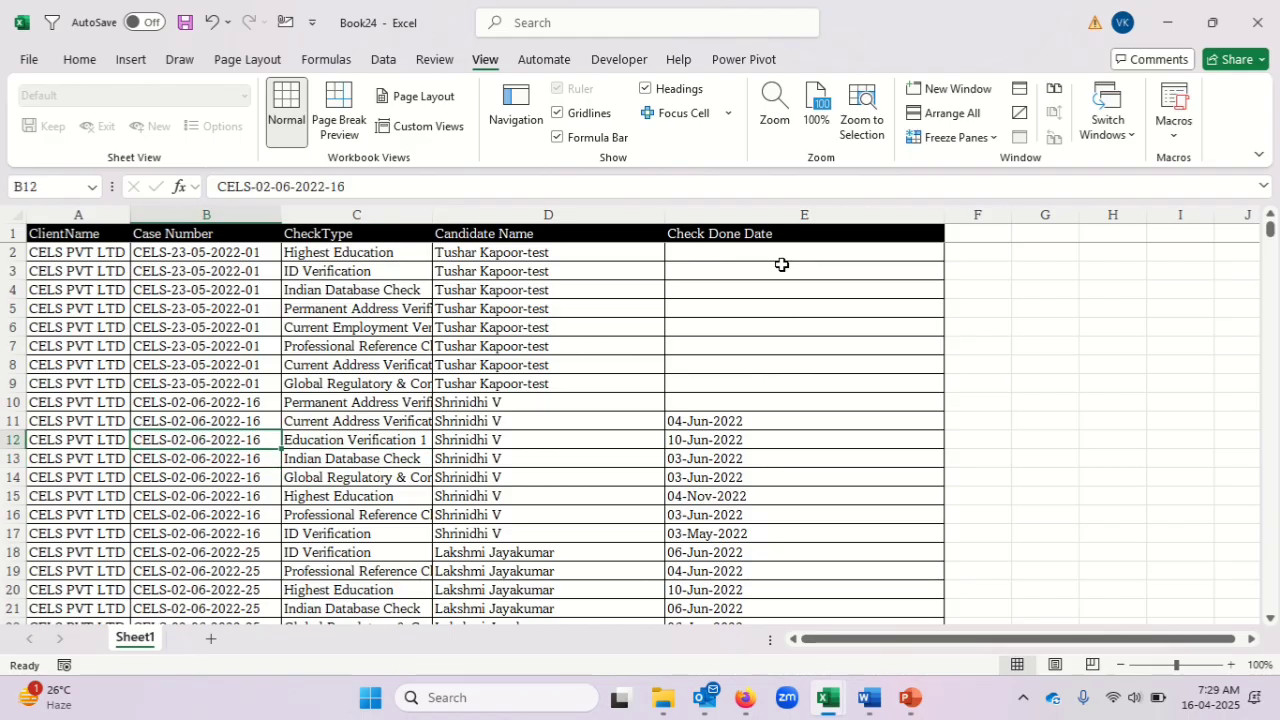
pyautogui.press('Right')
pyautogui.press('Right')
pyautogui.press('Right')
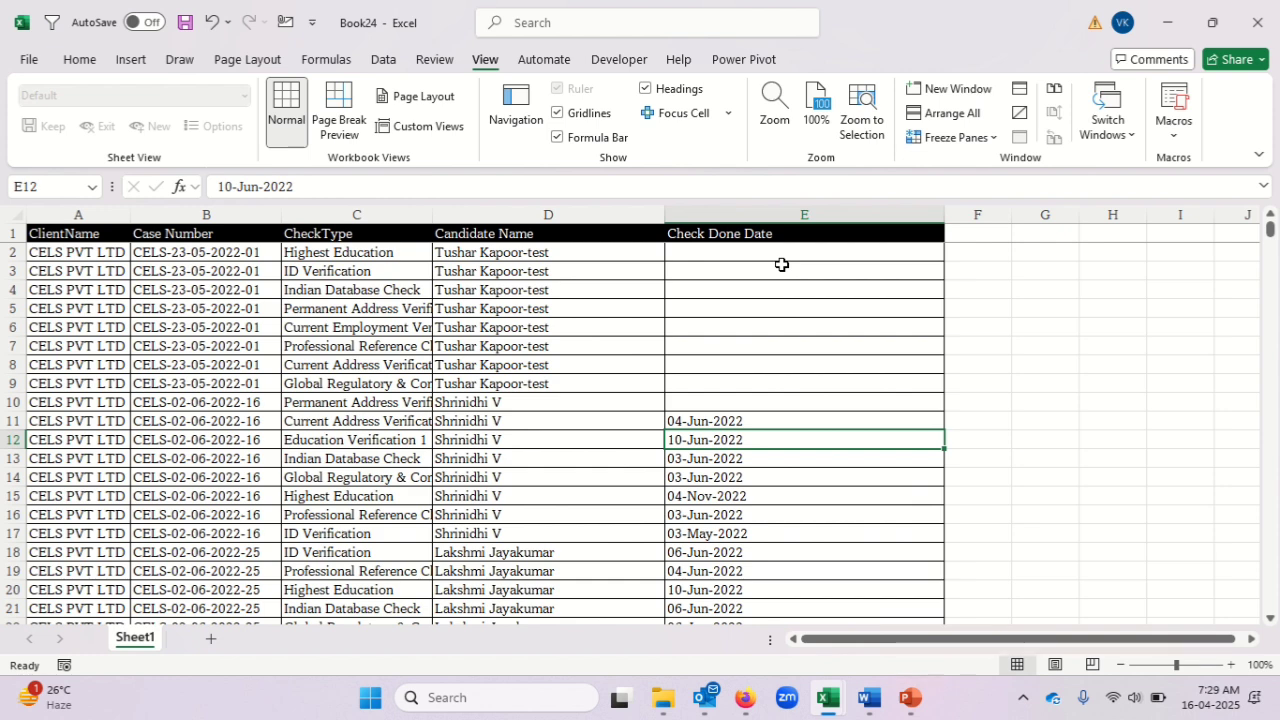
# Switch to the AstraZeneca late interim reports workbook and examine the extent of its ID column.
pyautogui.hotkey('alt', 'Tab')
pyautogui.hotkey('alt', 'Tab')
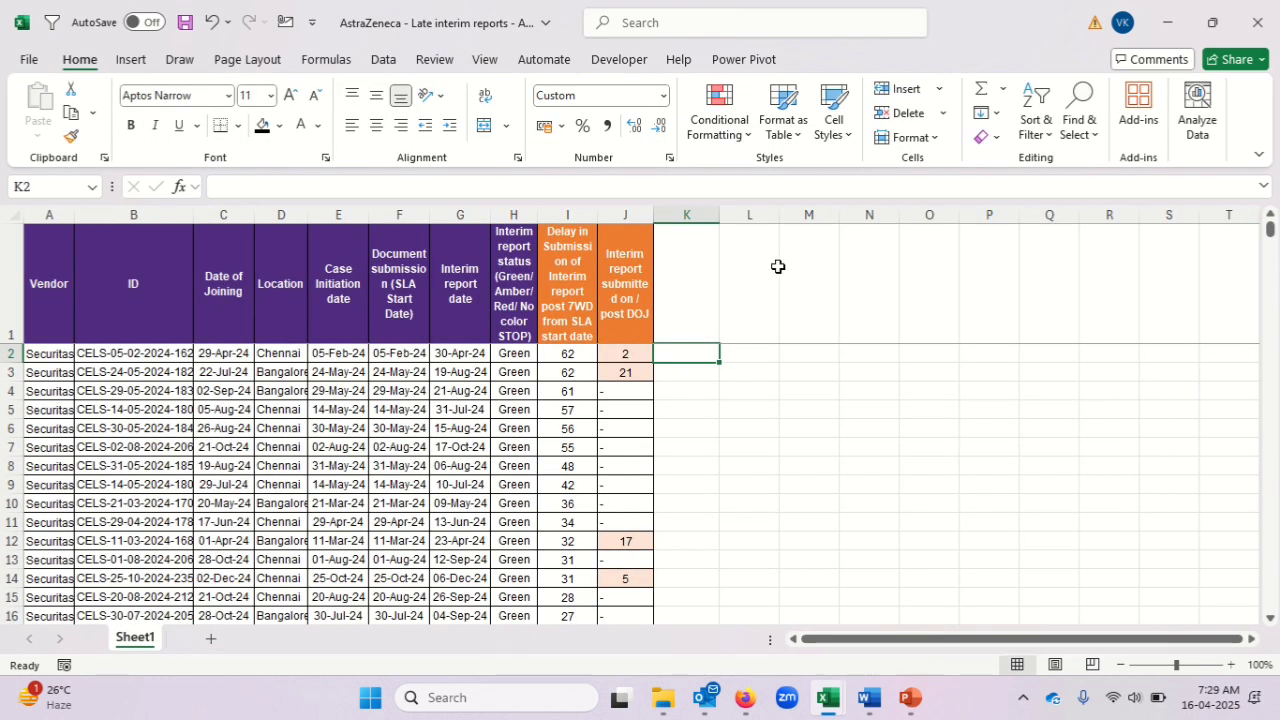
pyautogui.click(167, 352)
pyautogui.press('Up')
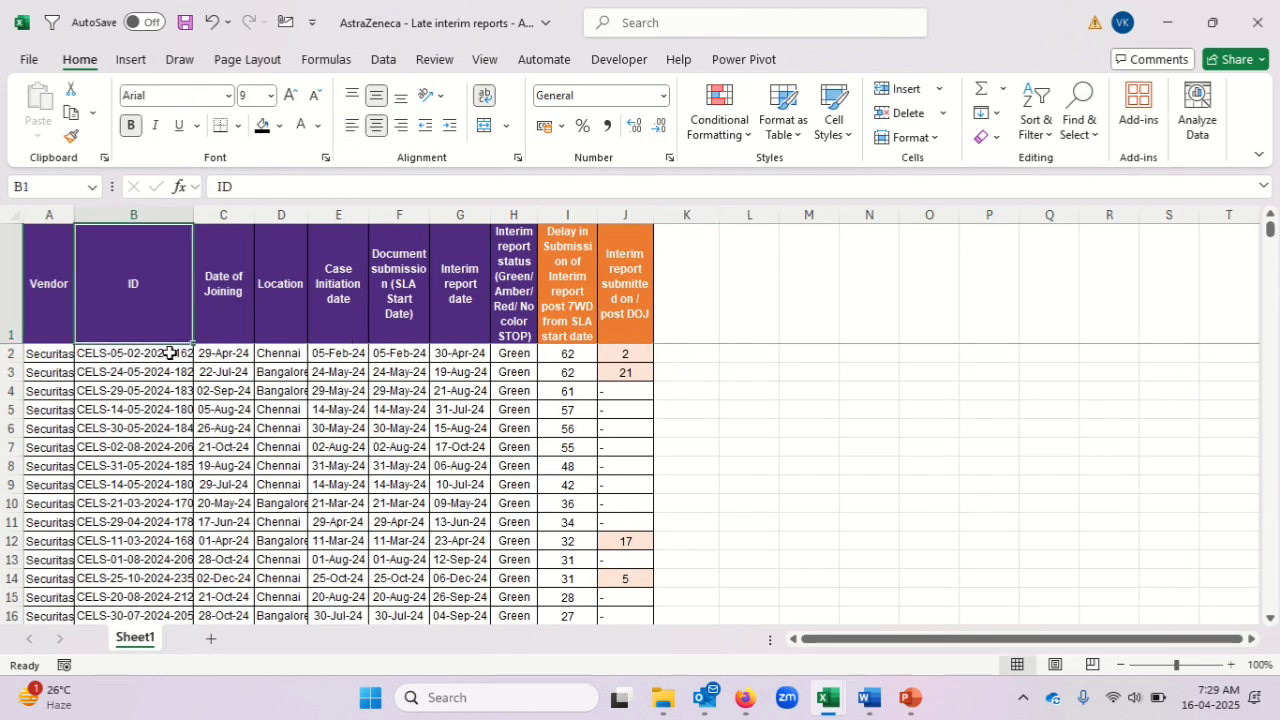
pyautogui.press('Down')
pyautogui.hotkey('ctrl', 'shift', 'Down')
pyautogui.hotkey('ctrl', 'Up')
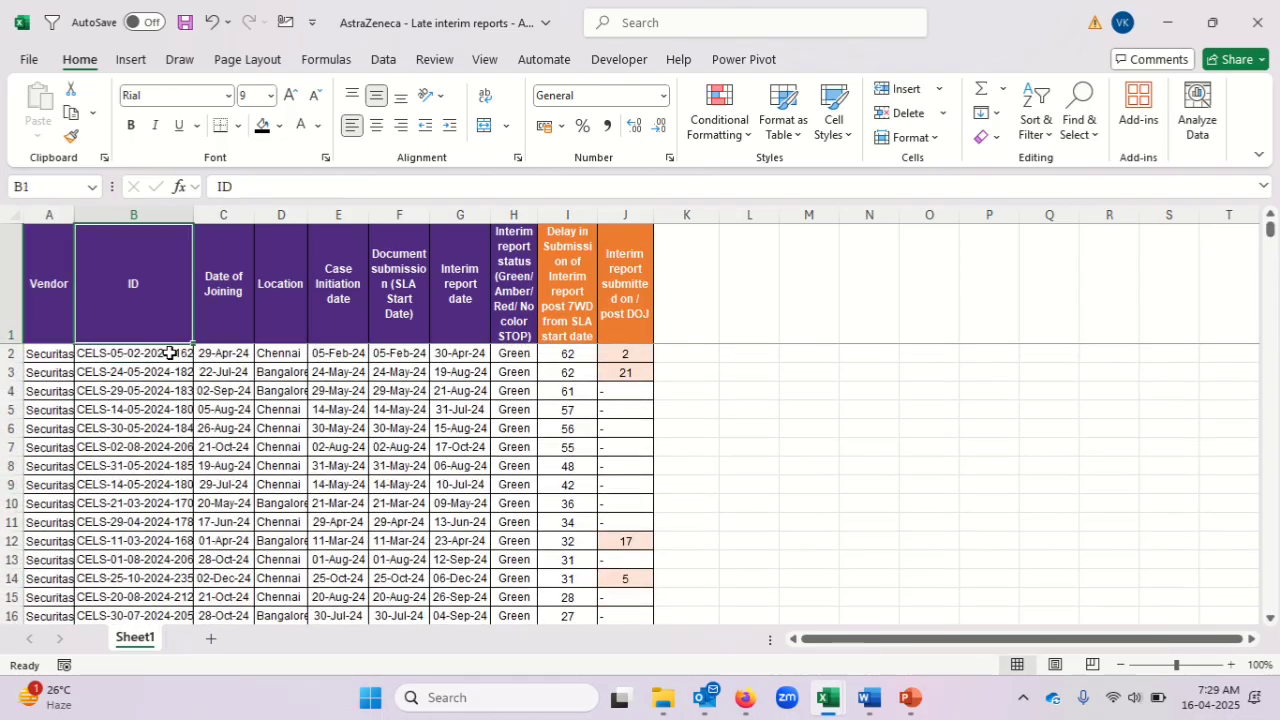
pyautogui.press('Down')
# Compare Book24's Case Number column with the ID column in the AstraZeneca late interim reports workbook, finishing in Book24.
pyautogui.hotkey('alt', 'Tab')
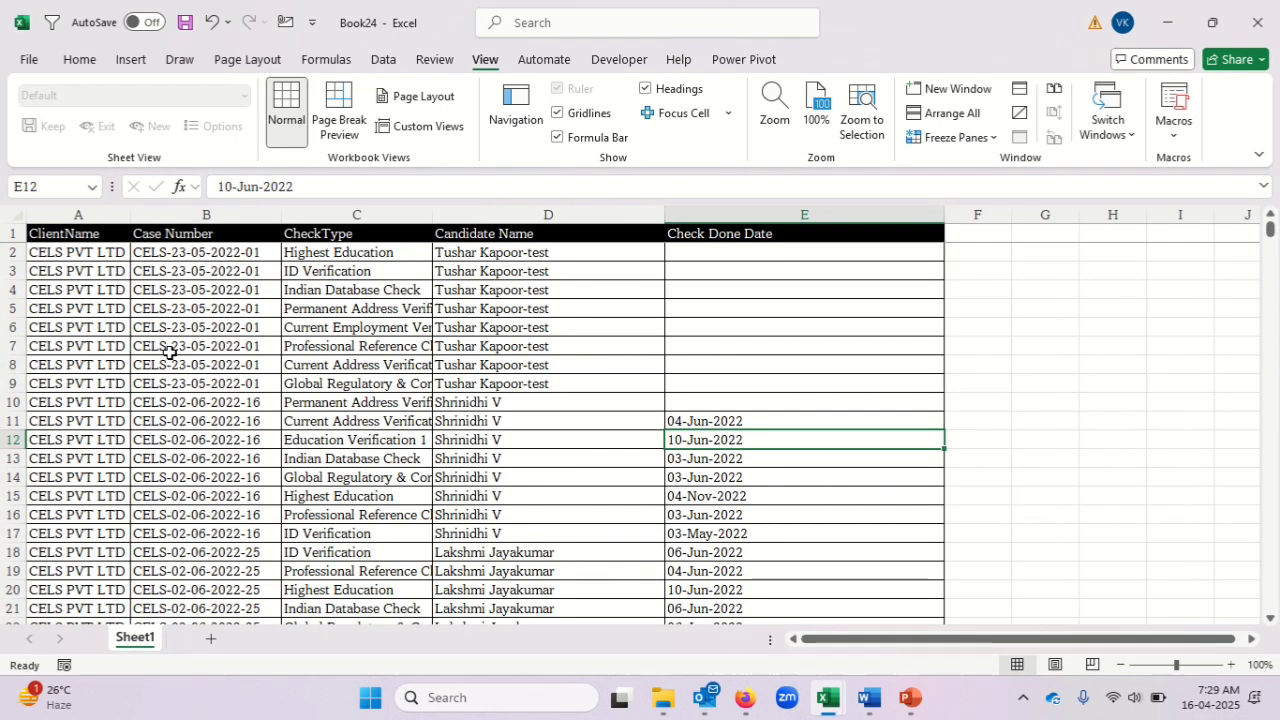
pyautogui.click(212, 352)
pyautogui.hotkey('alt', 'Tab')
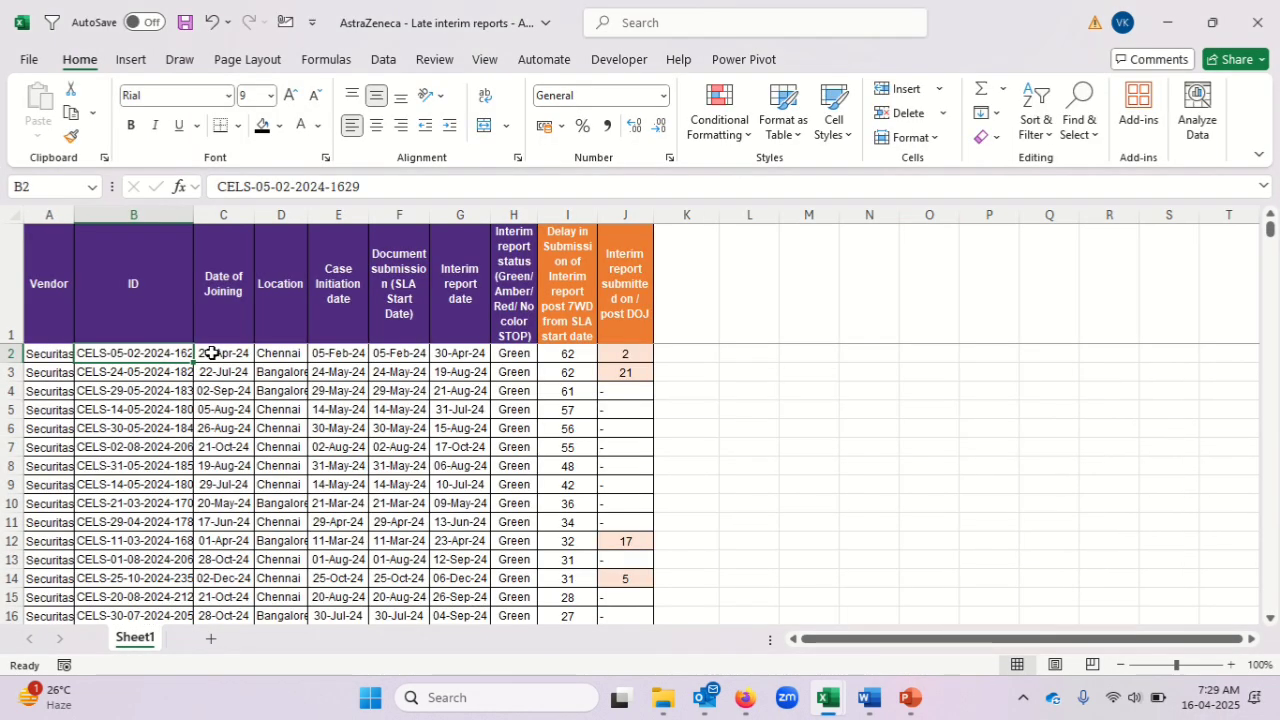
pyautogui.hotkey('alt', 'Tab')
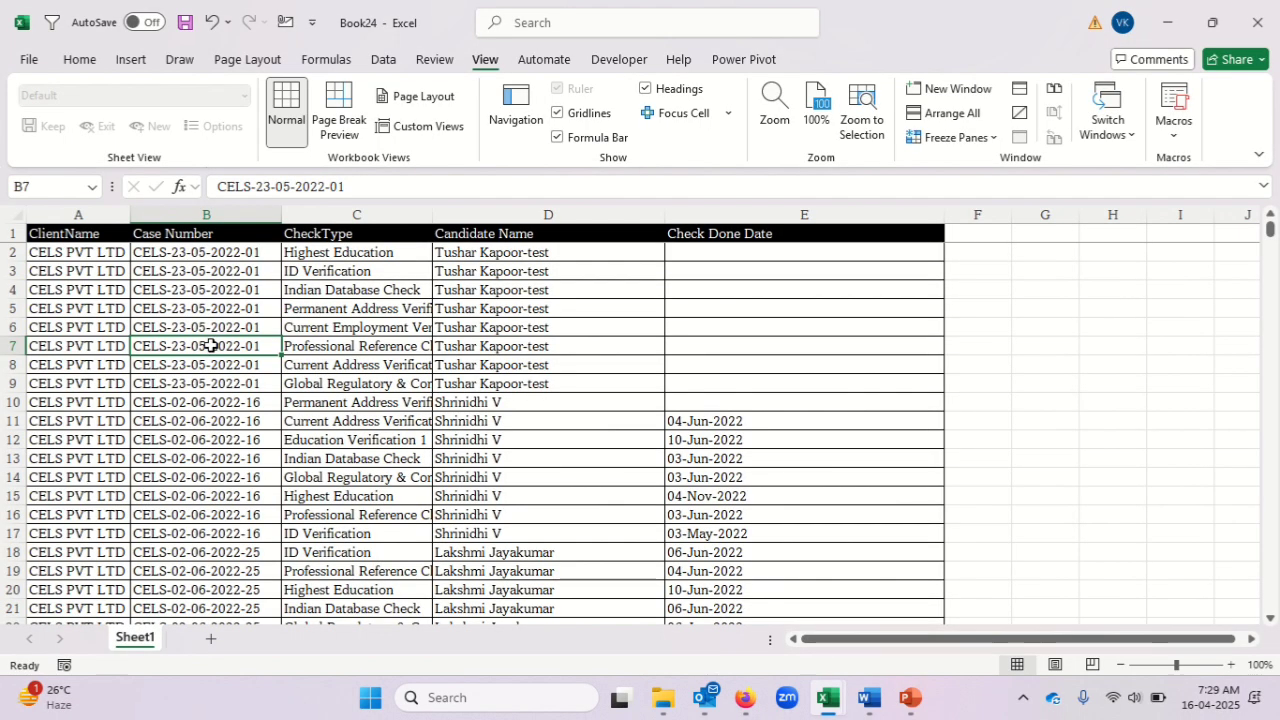
# Select the case numbers and check types in B2:C8 for review.
pyautogui.click(320, 296)
pyautogui.click(348, 253)
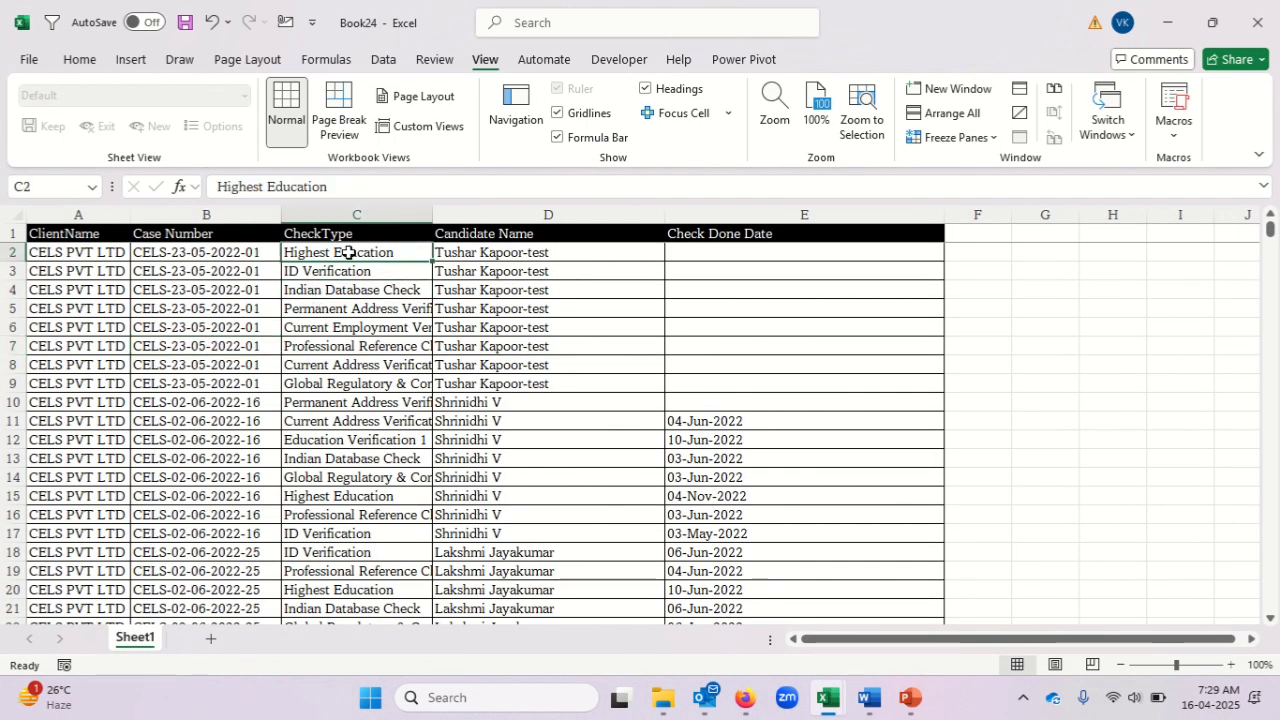
pyautogui.hotkey('shift', 'Down')
pyautogui.hotkey('shift', 'Down')
pyautogui.hotkey('shift', 'Down')
pyautogui.hotkey('shift', 'Down')
pyautogui.hotkey('shift', 'Left')
pyautogui.hotkey('shift', 'Down')
pyautogui.hotkey('shift', 'Down')
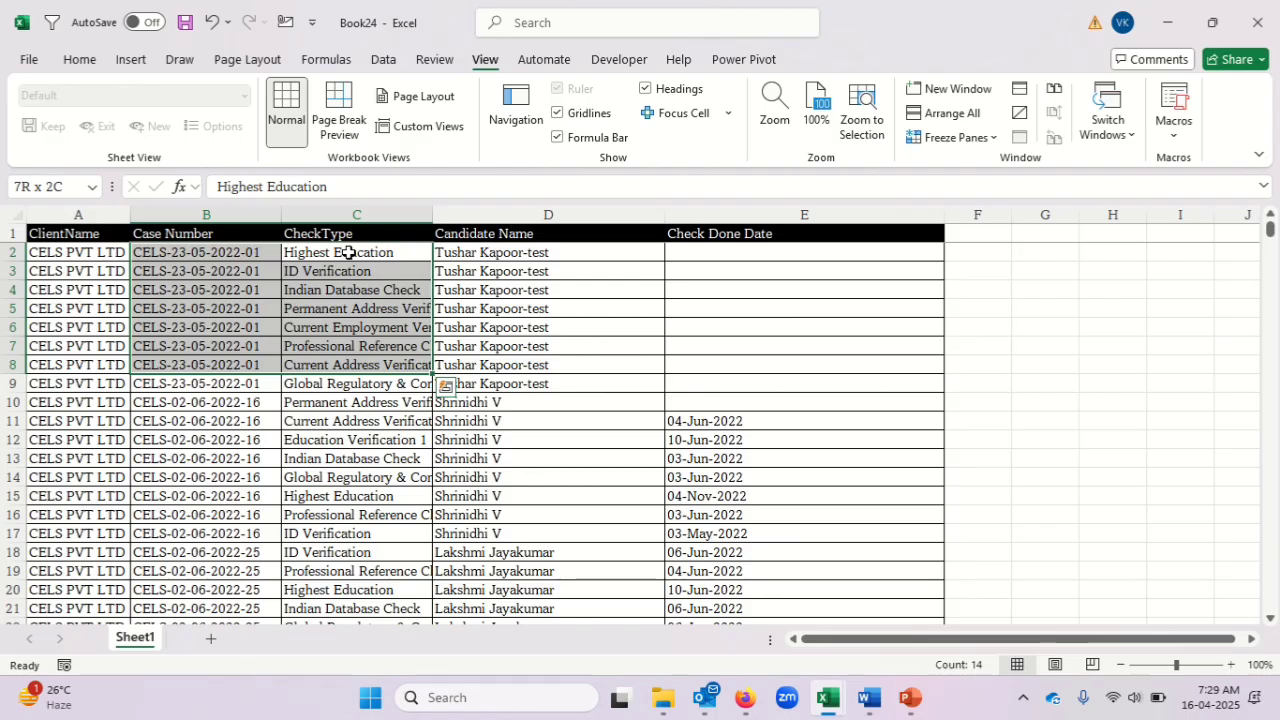
# Switch to the late interim reports workbook and review all IDs from B2 downward.
pyautogui.hotkey('alt', 'Tab')
pyautogui.press('Up')
pyautogui.press('Up')
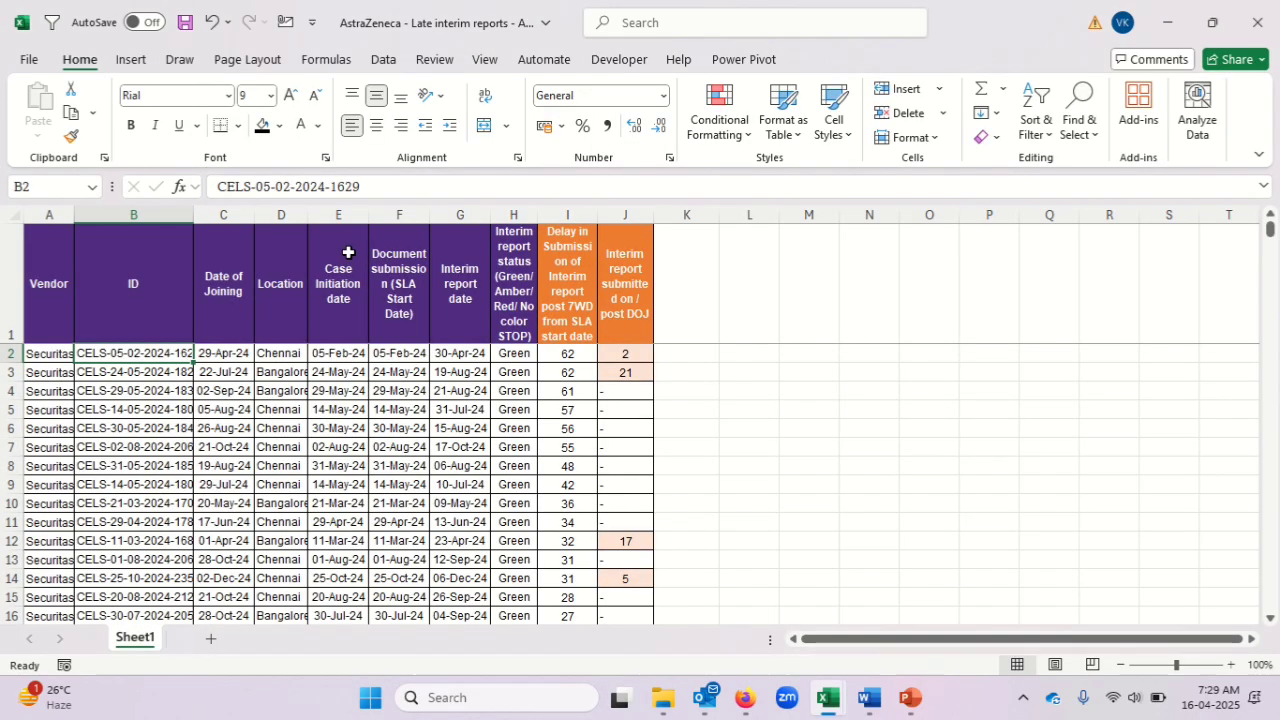
pyautogui.press('Down')
pyautogui.hotkey('ctrl', 'shift', 'Down')
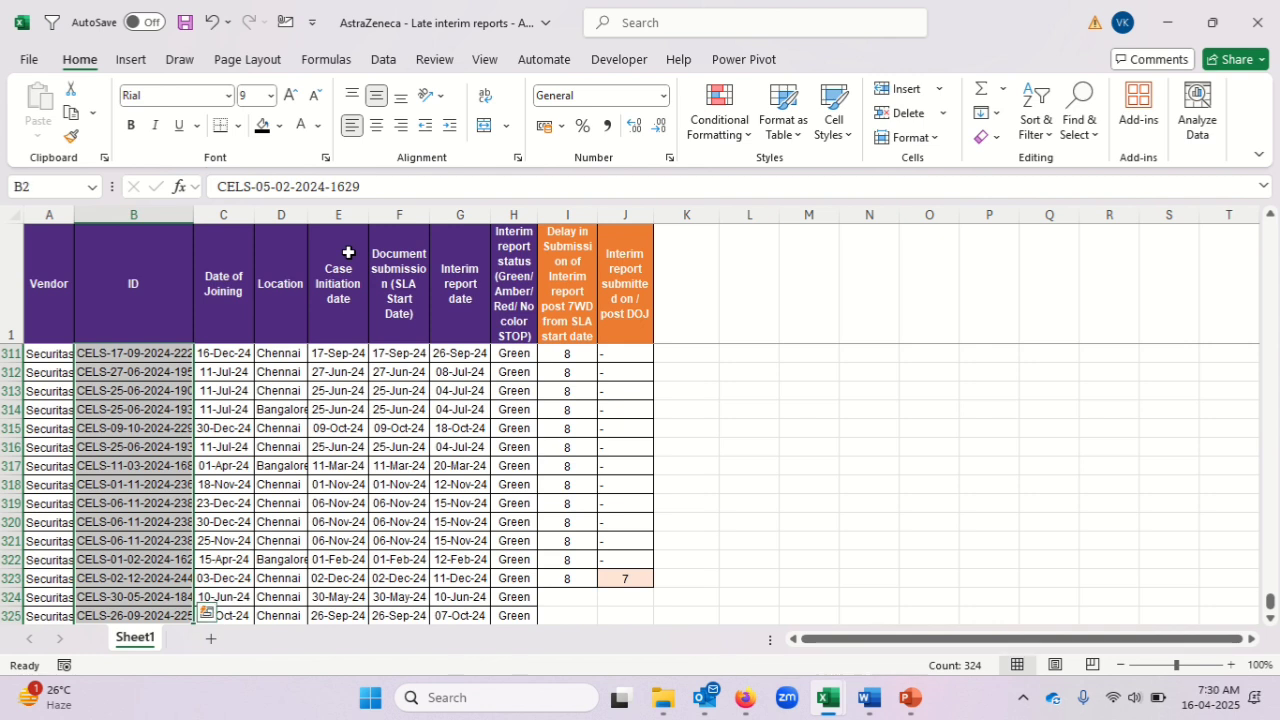
pyautogui.press('Up')
pyautogui.press('Down')
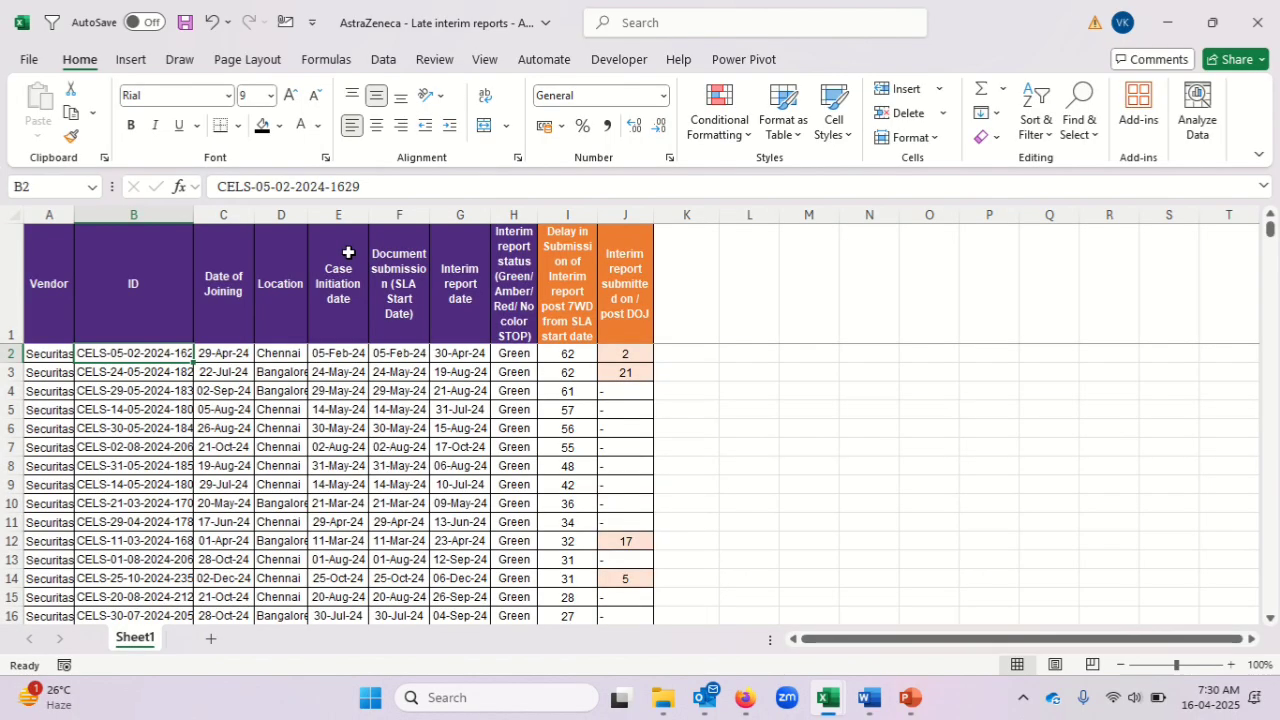
# Return to Book24 and review the first case's candidate names and repeated case numbers.
pyautogui.hotkey('alt', 'Tab')
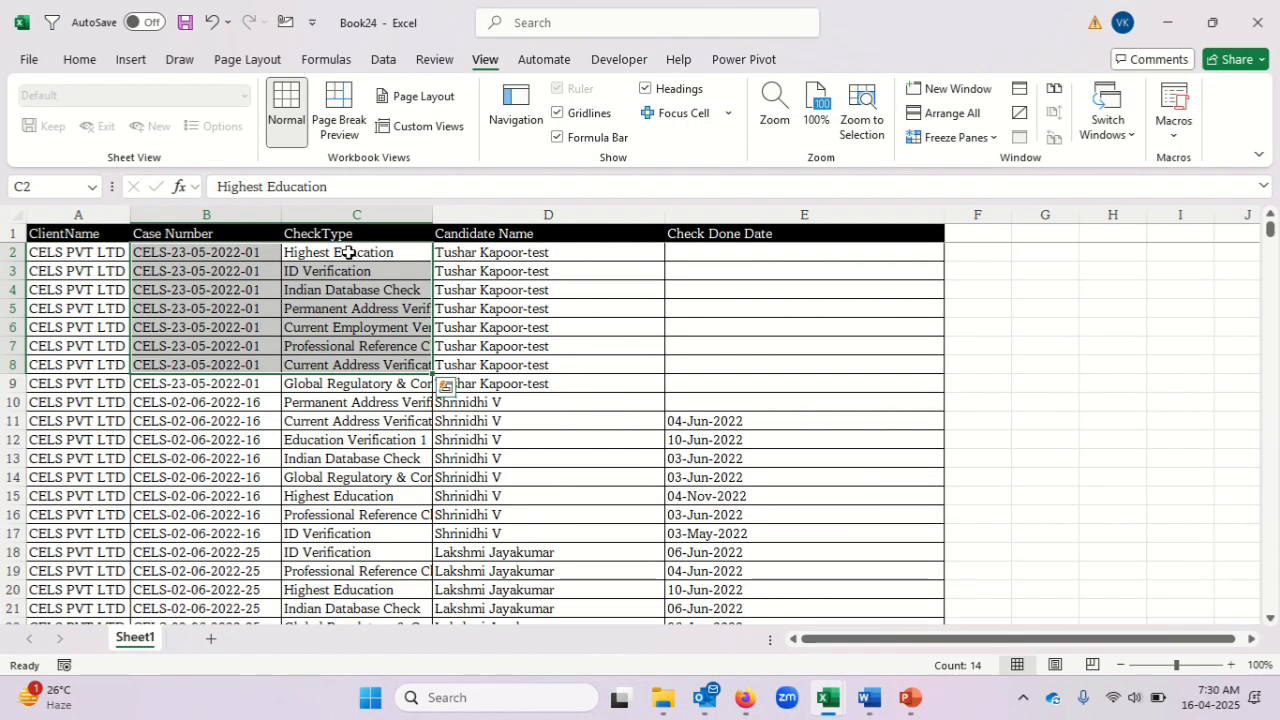
pyautogui.press('Right')
pyautogui.press('Right')
pyautogui.press('Down')
pyautogui.press('Left')
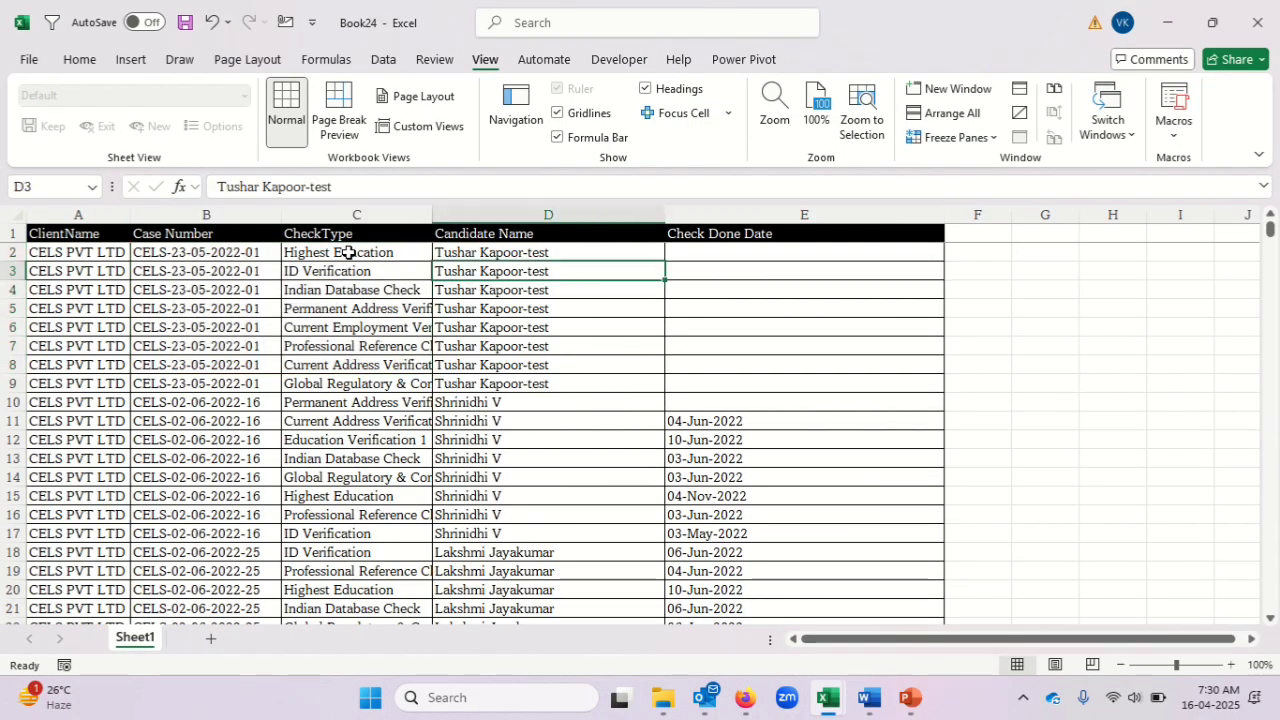
pyautogui.press('Left')
pyautogui.press('Left')
pyautogui.press('Up')
pyautogui.press('Down')
pyautogui.press('Down')
pyautogui.press('Down')
pyautogui.press('Down')
pyautogui.press('Down')
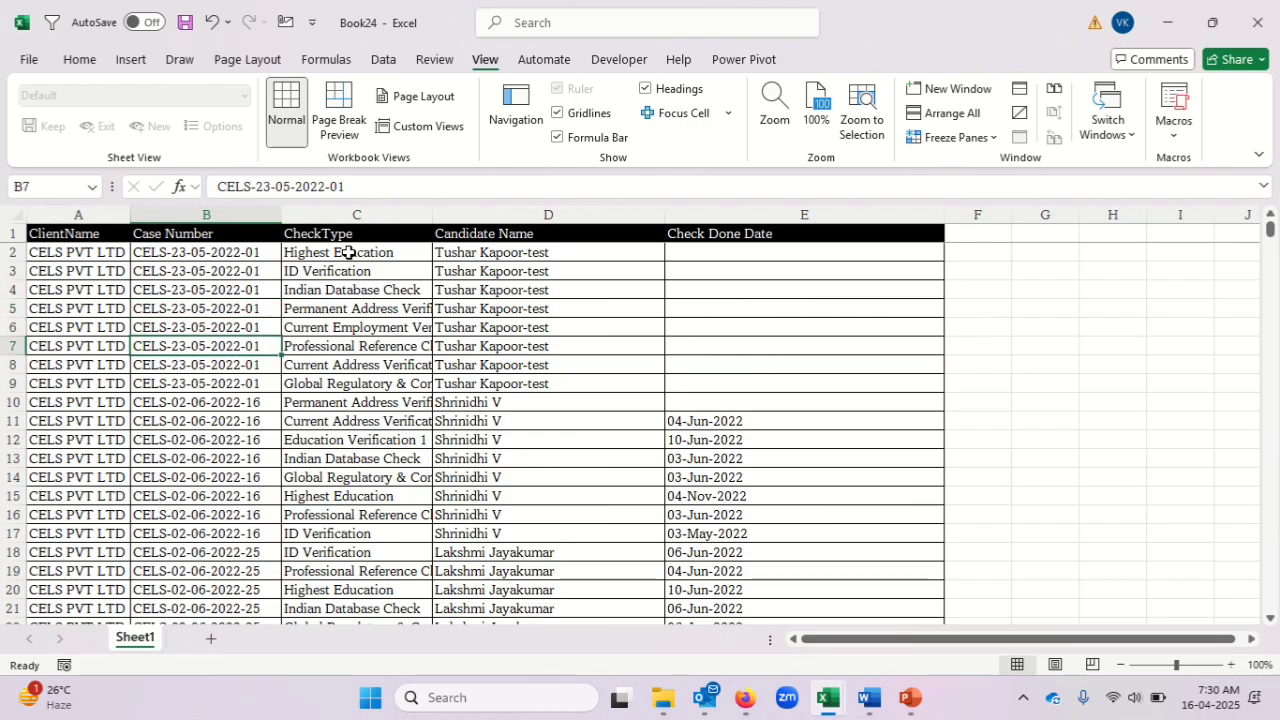
pyautogui.press('Up')
pyautogui.press('Up')
# Add filters to the header row of the Sheet1 table, starting from the Check Done Date heading.
pyautogui.press('Right')
pyautogui.press('Right')
pyautogui.press('Right')
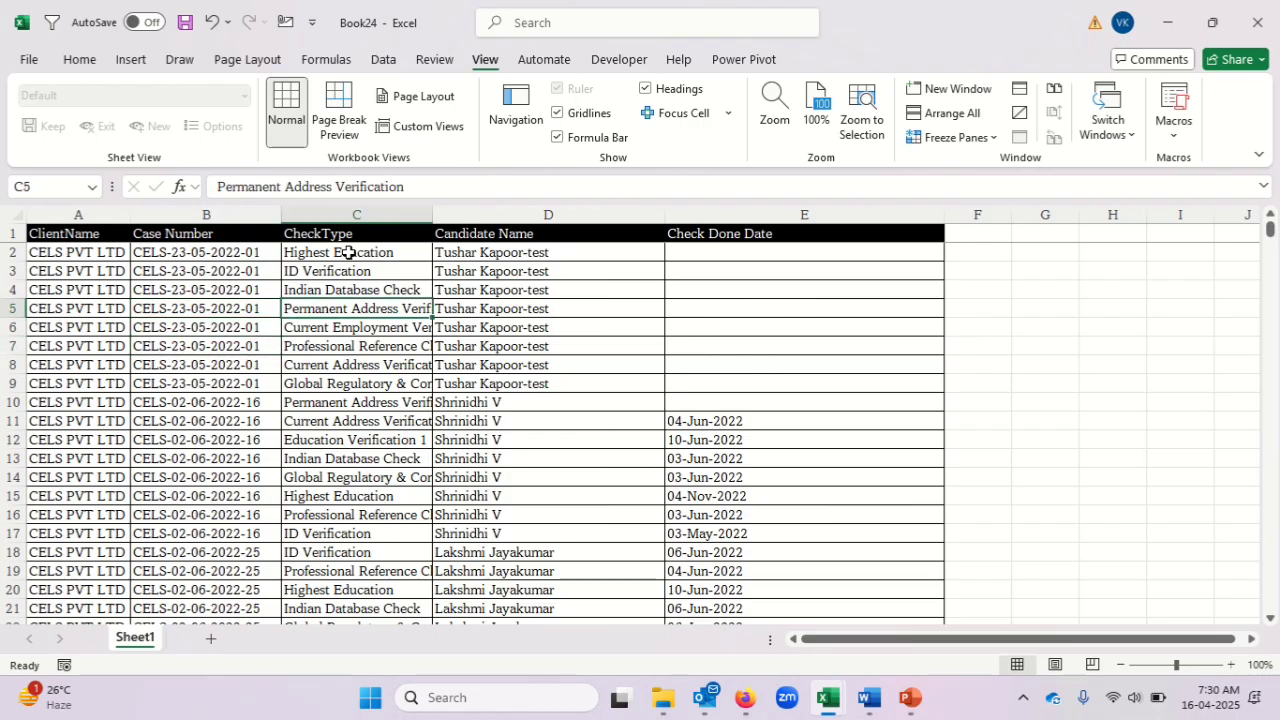
pyautogui.hotkey('ctrl', 'Up')
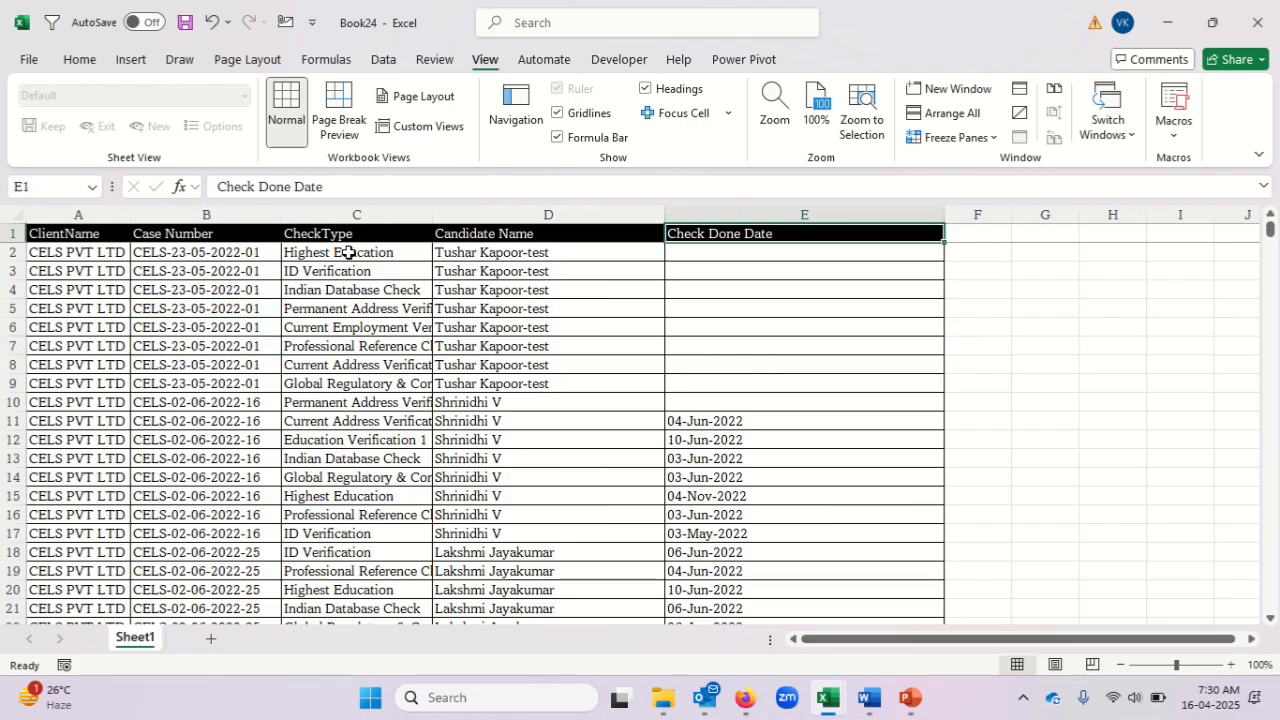
pyautogui.hotkey('ctrl', 'shift', 'l')
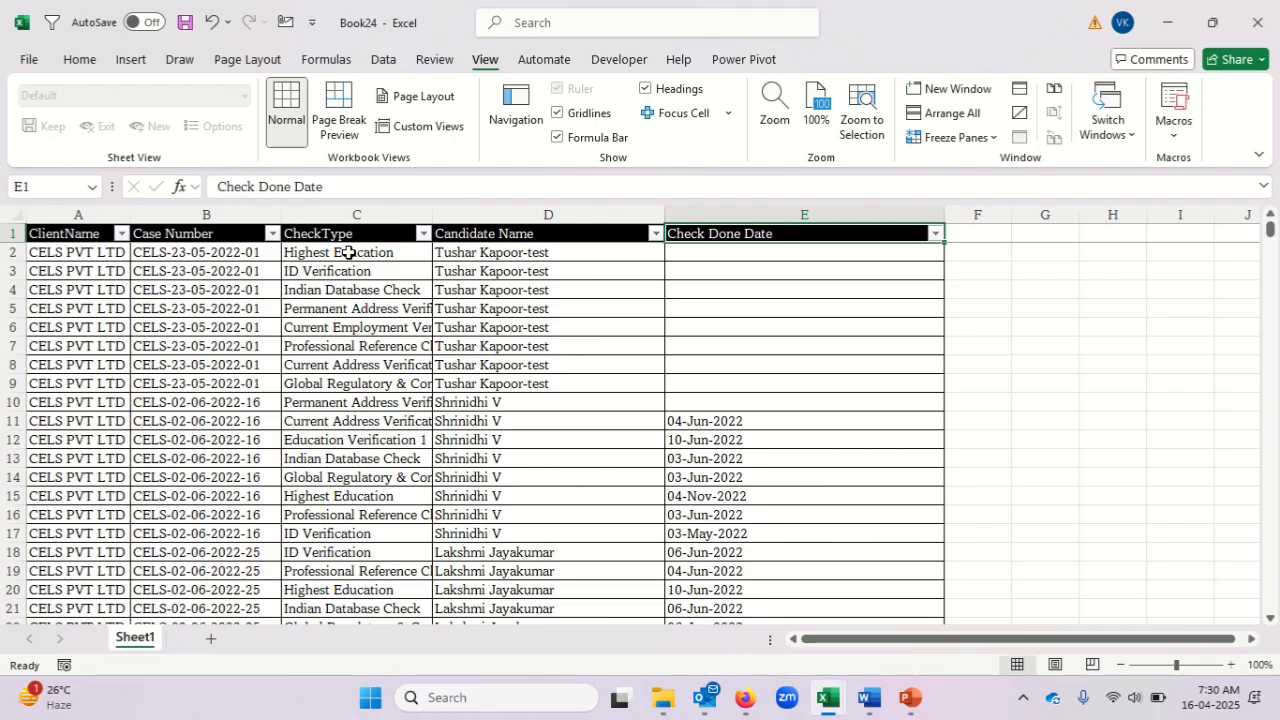
# Review the Check Done Date filter values through to the last entries, and inspect the first filled date in E11.
pyautogui.hotkey('alt', 'Down')
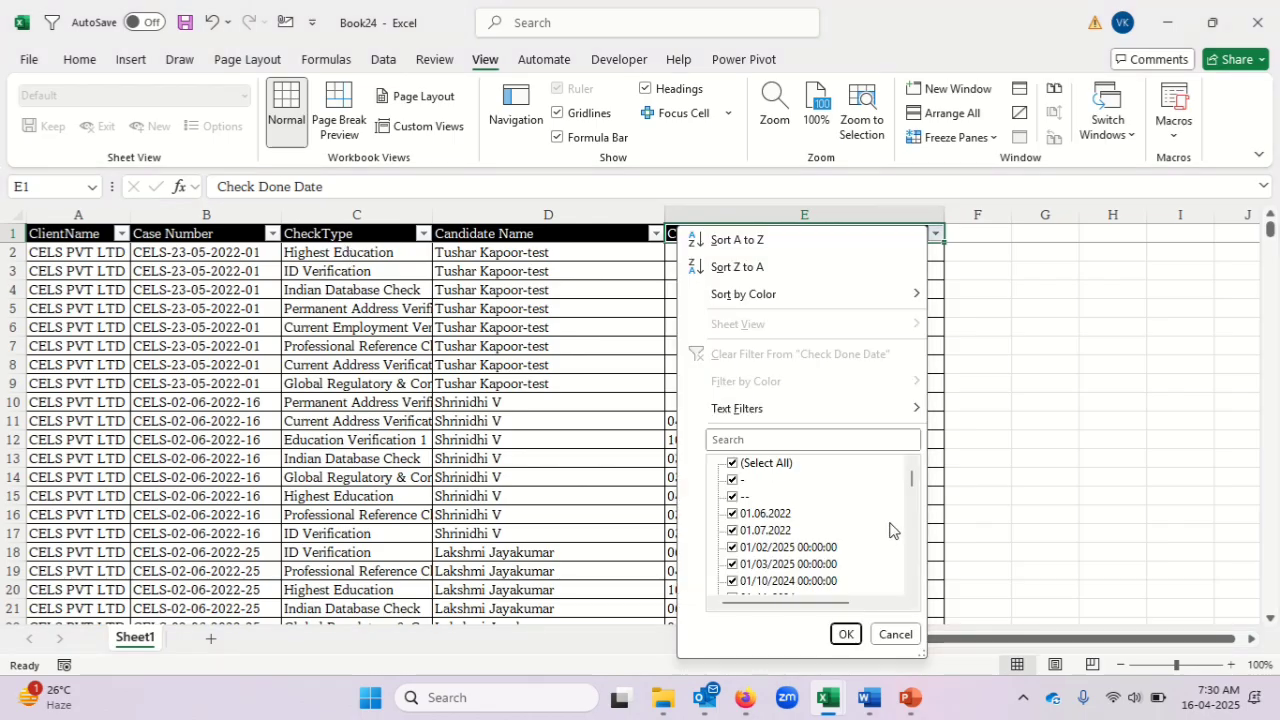
pyautogui.moveTo(913, 482); pyautogui.dragTo(911, 588)
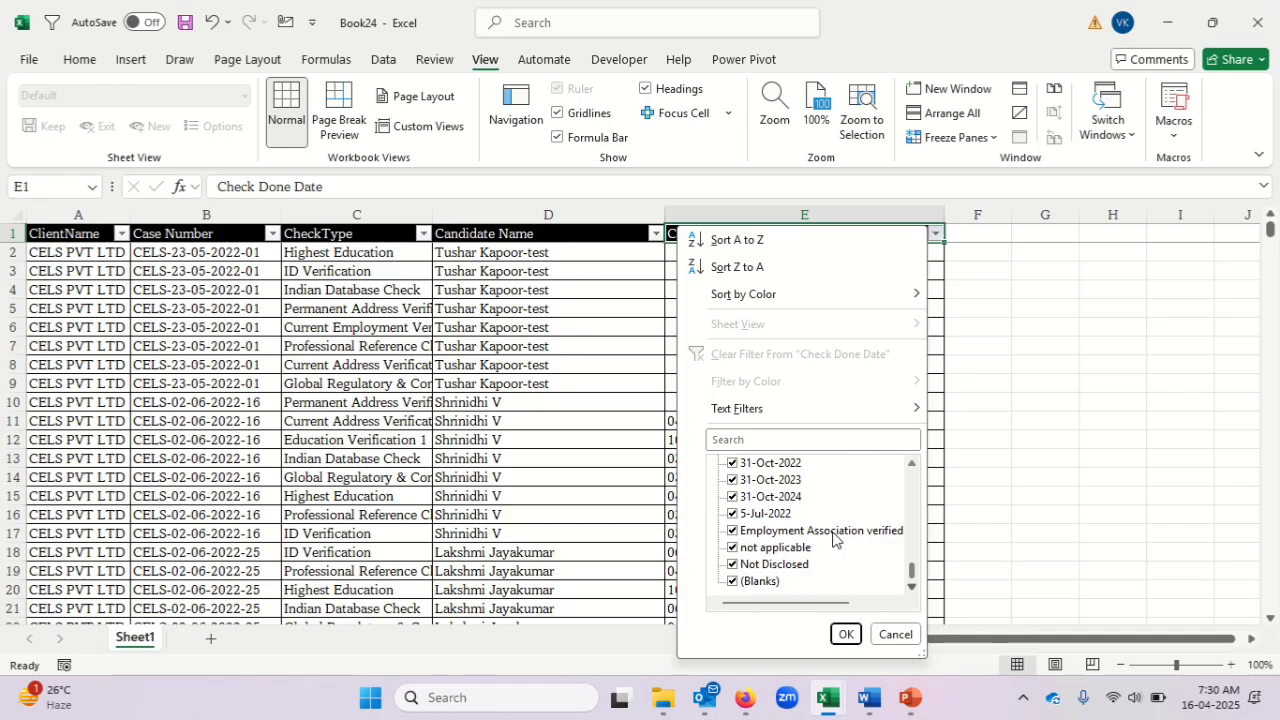
pyautogui.press('Escape')
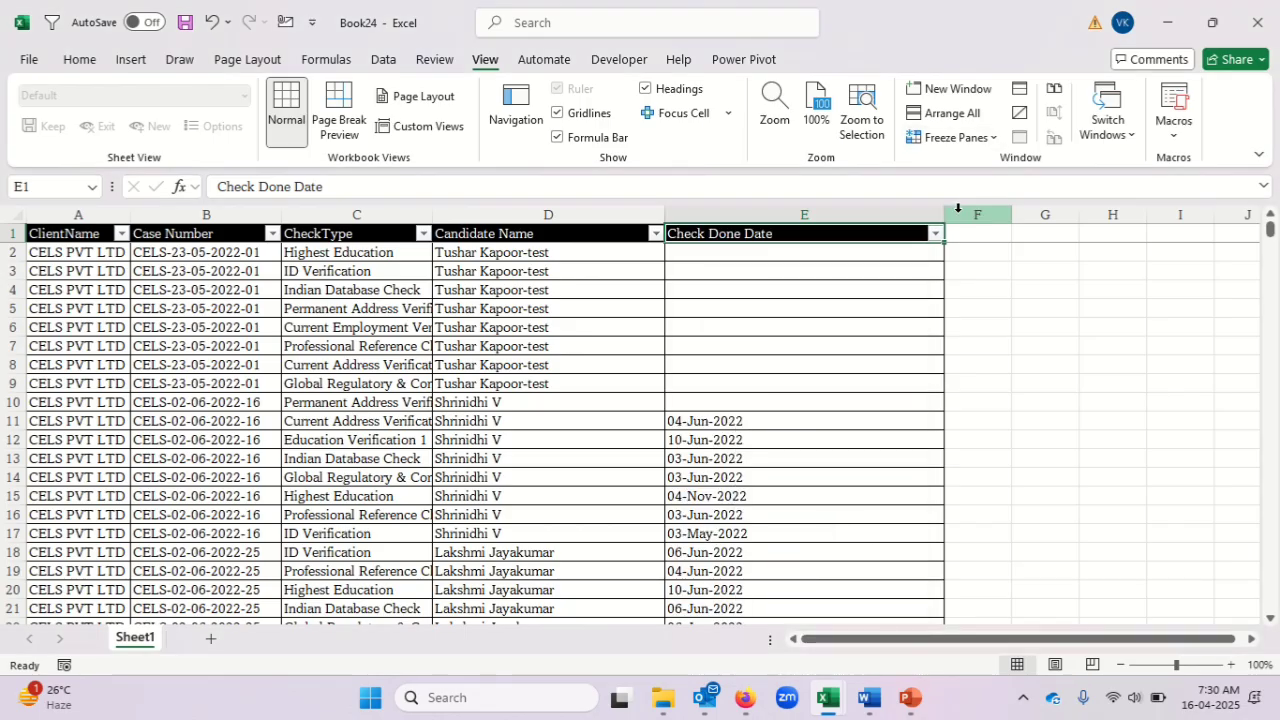
pyautogui.click(784, 424)
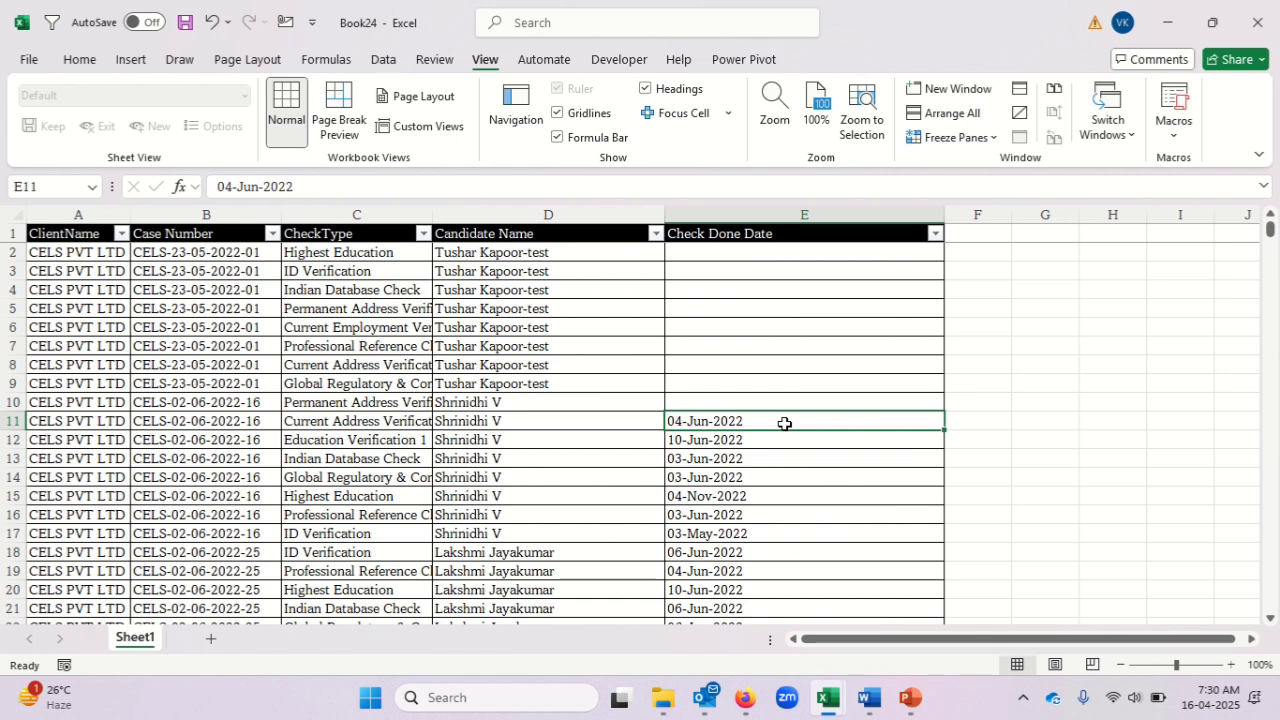
pyautogui.hotkey('ctrl', 'Up')
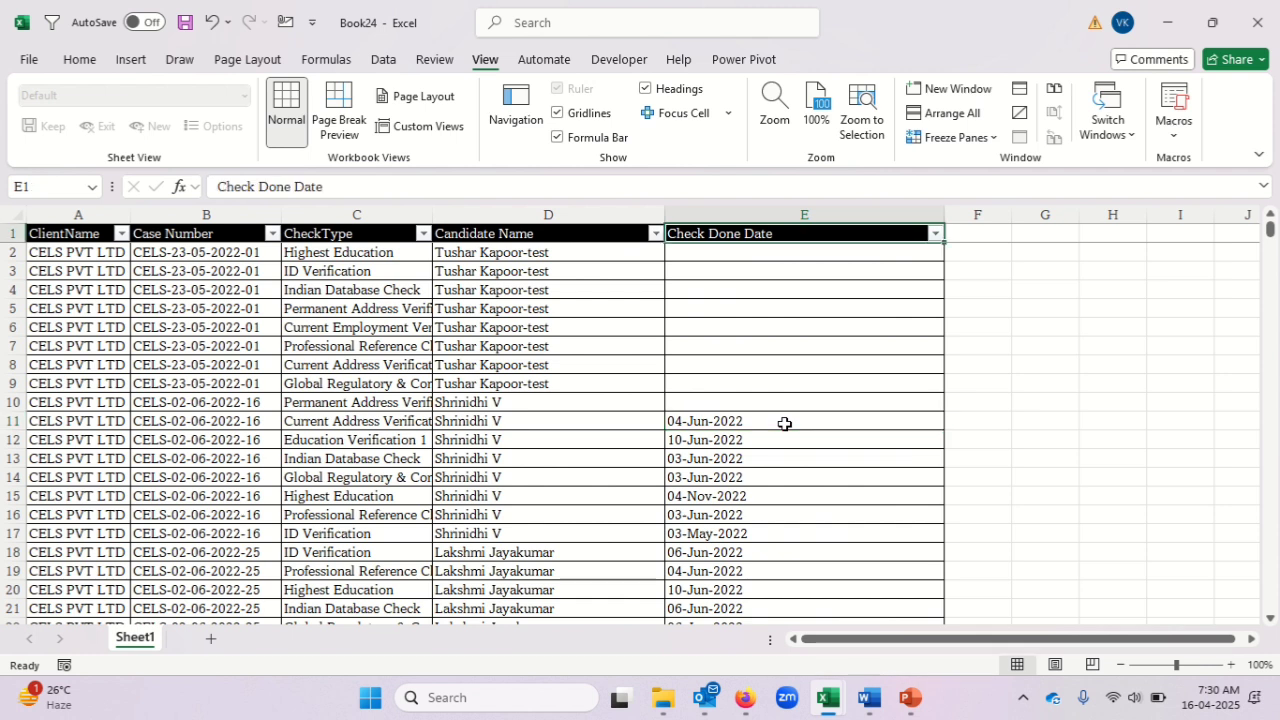
pyautogui.press('Down')
pyautogui.press('Down')
pyautogui.press('Down')
pyautogui.press('Down')
pyautogui.press('Down')
pyautogui.press('Down')
pyautogui.press('Down')
pyautogui.press('Down')
pyautogui.press('Down')
pyautogui.press('Down')
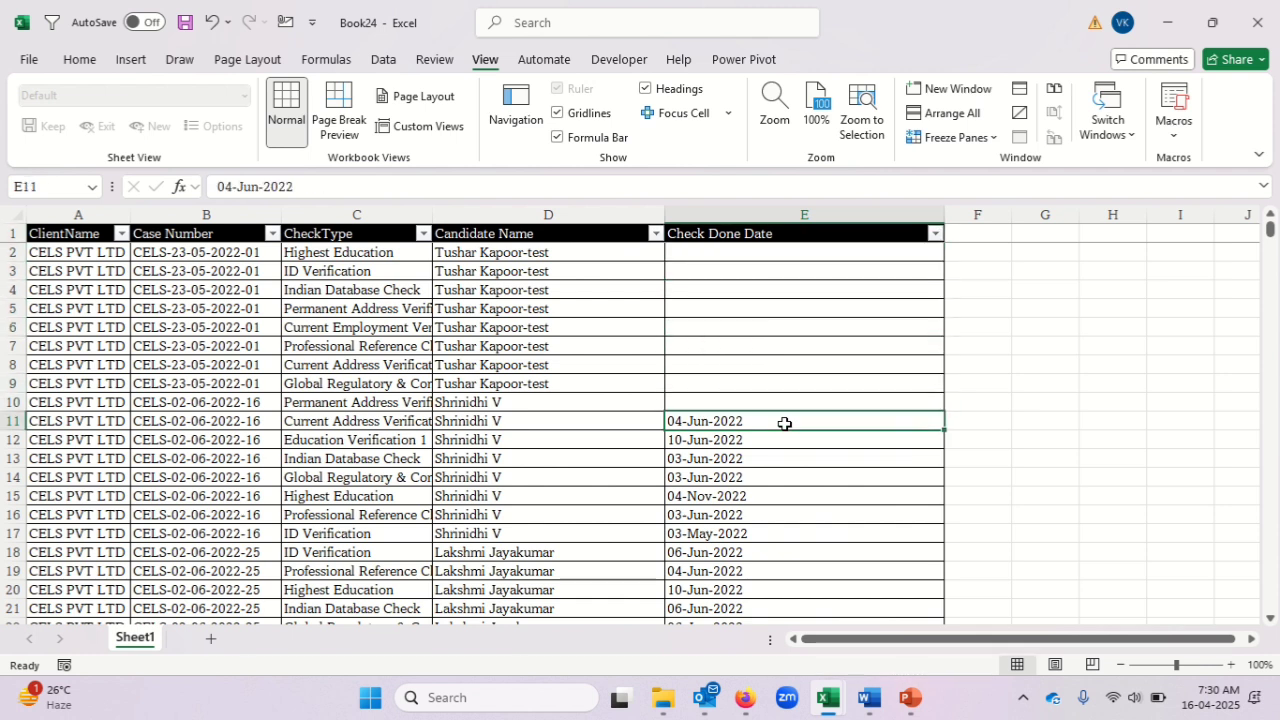
# Filter Check Done Date to show only -, --, Employment Association verified through PF, not applicable and Not Disclosed.
pyautogui.hotkey('ctrl', 'Up')
pyautogui.hotkey('alt', 'Down')
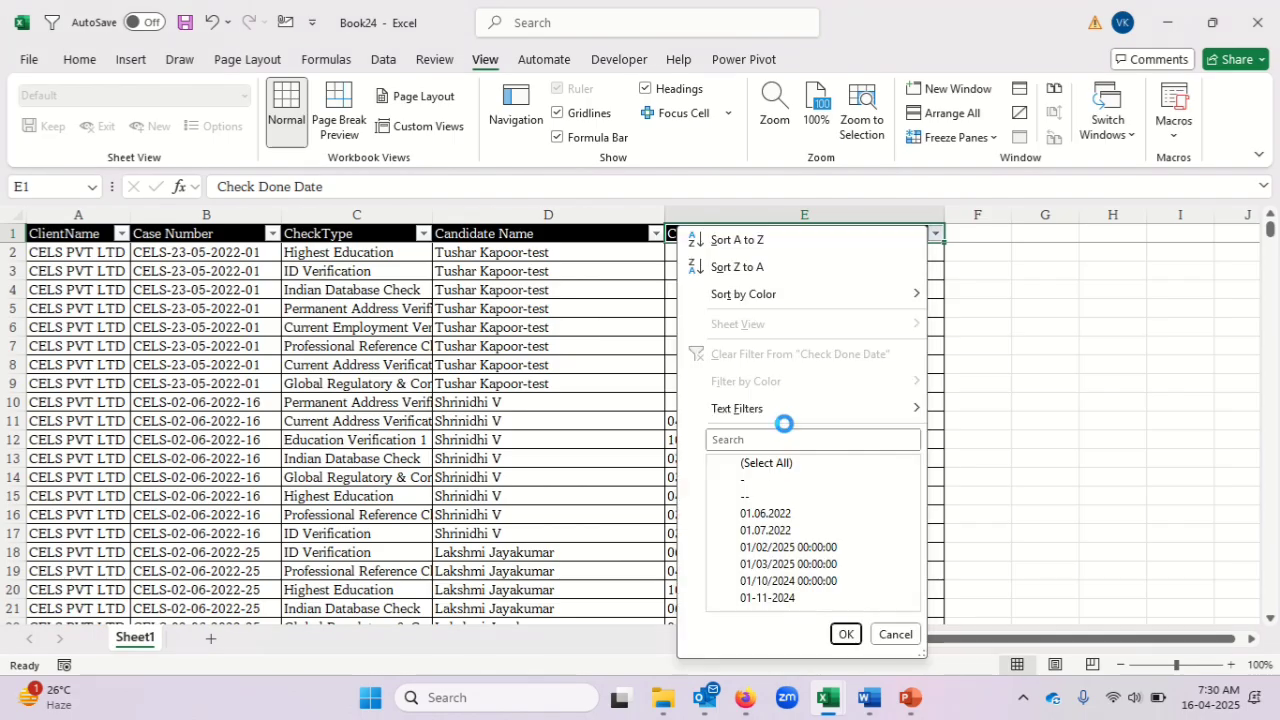
pyautogui.click(735, 464)
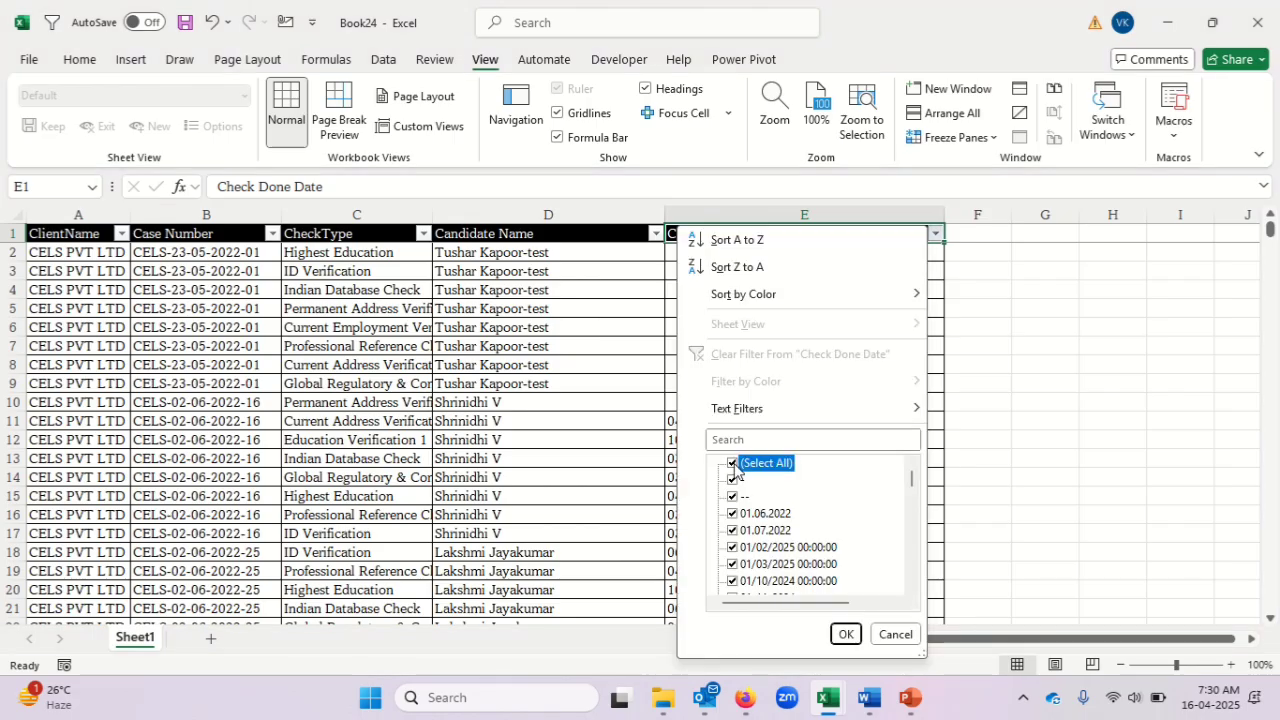
pyautogui.click(733, 480)
pyautogui.click(733, 497)
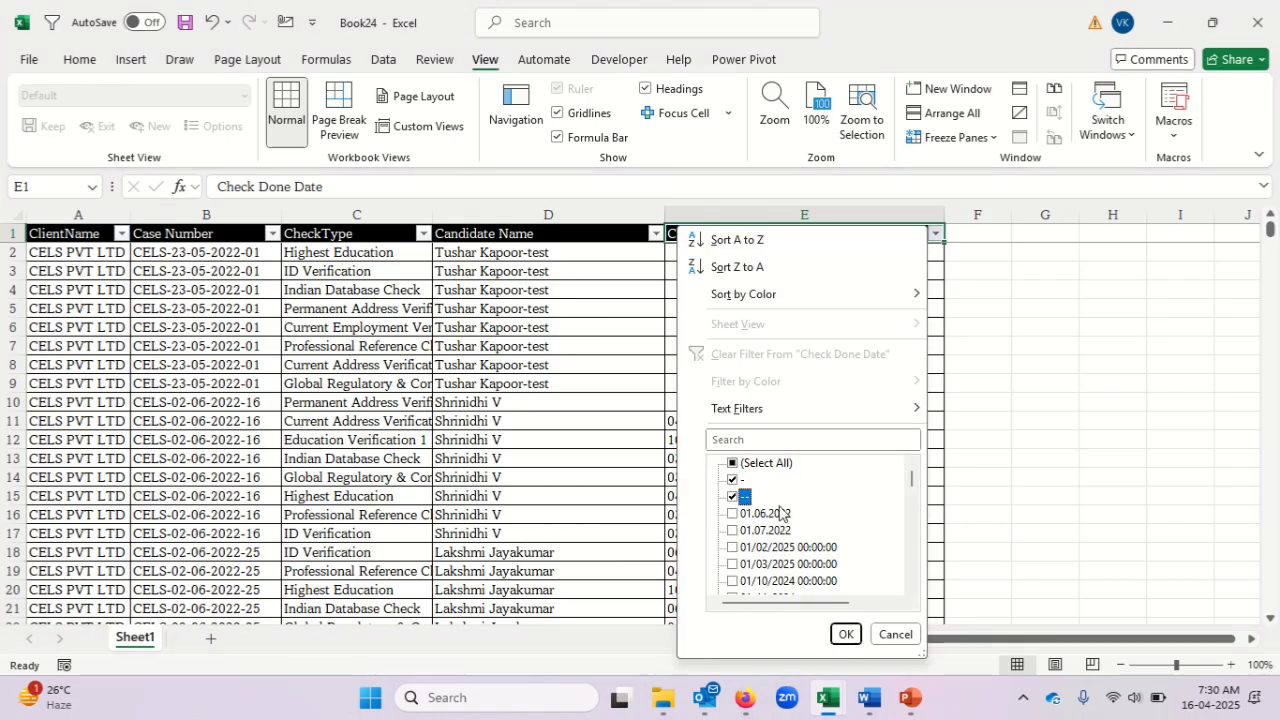
pyautogui.moveTo(912, 485); pyautogui.dragTo(914, 590)
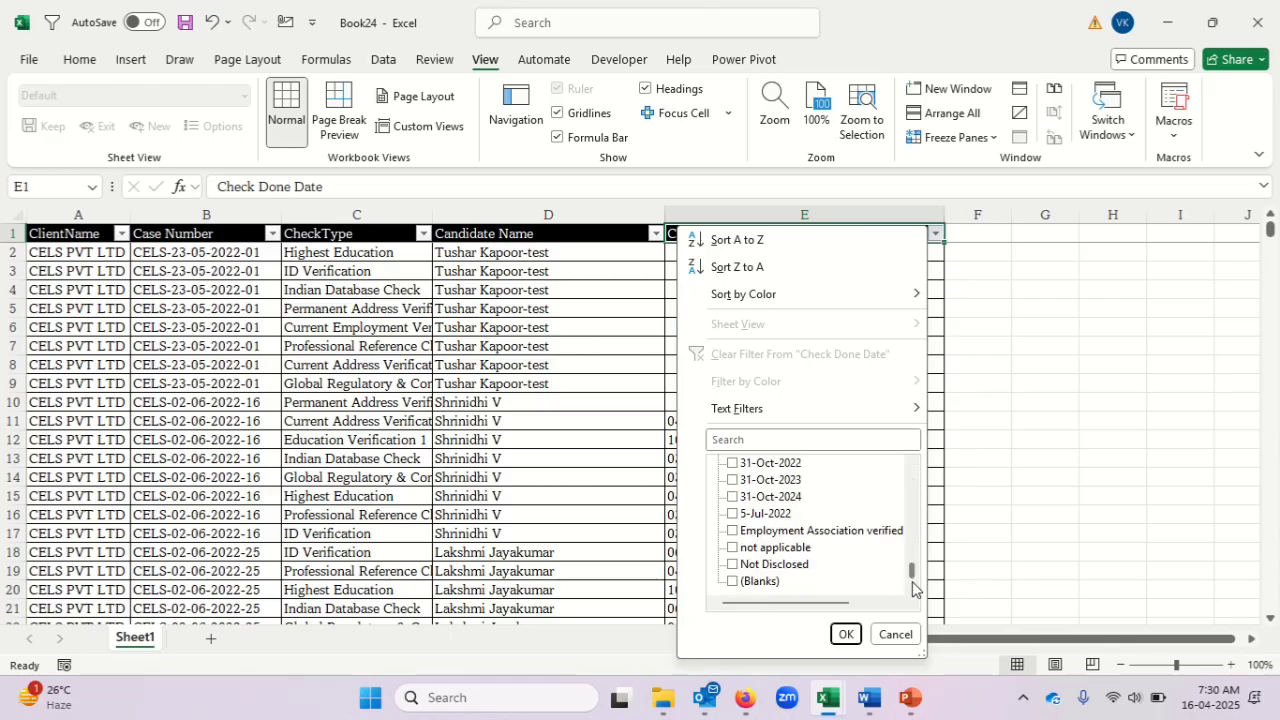
pyautogui.click(737, 535)
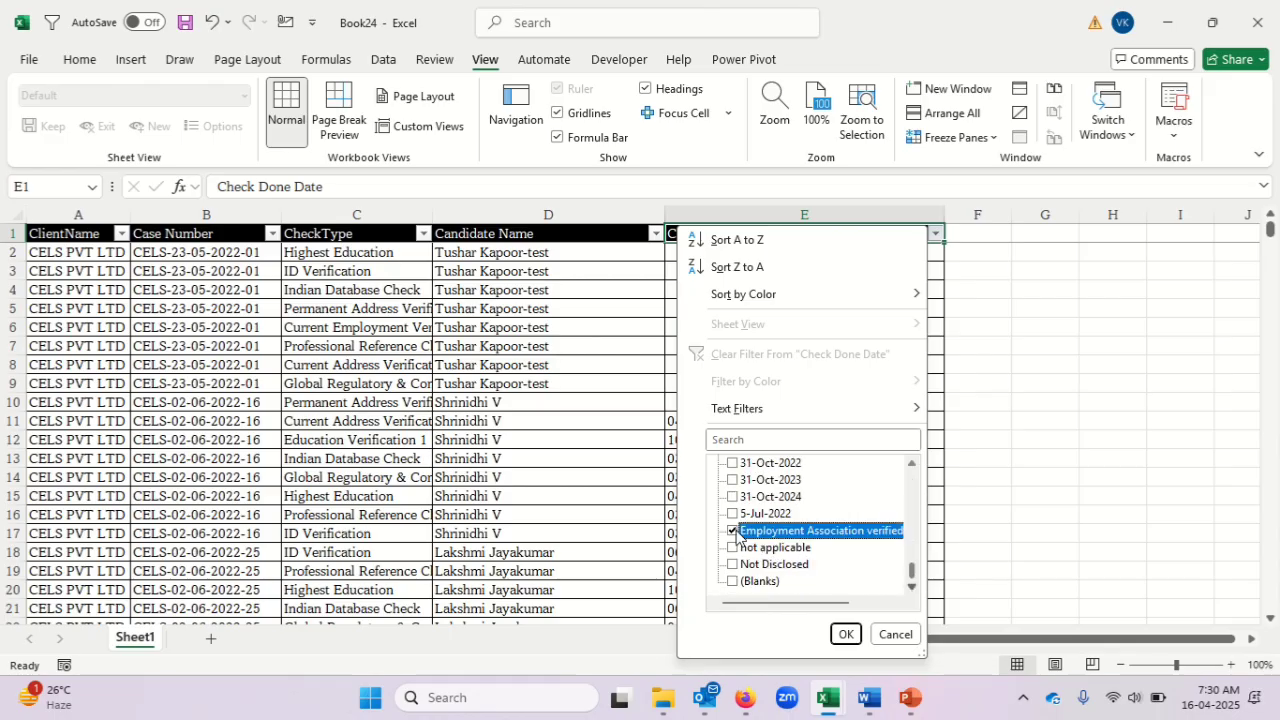
pyautogui.press('Down')
pyautogui.press('space')
pyautogui.press('Down')
pyautogui.press('space')
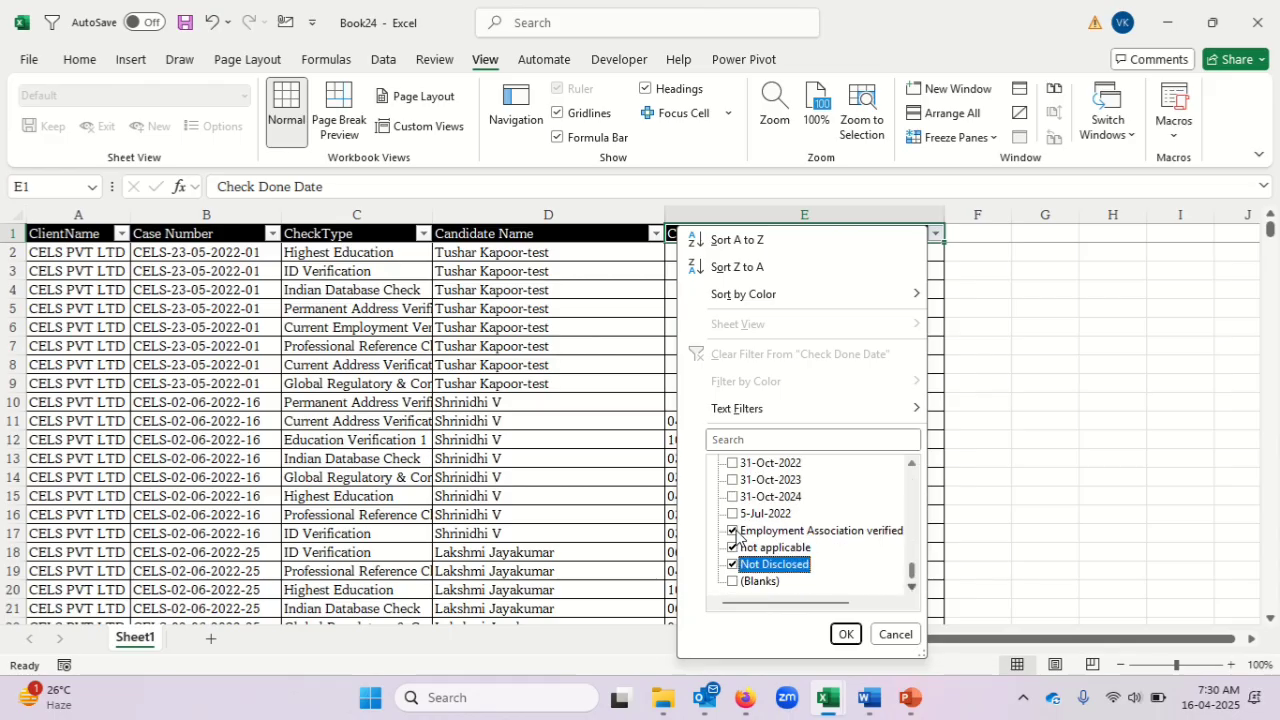
pyautogui.press('Return')
# Clear the non-date entries from all filtered Check Done Date cells, from E289 downward.
pyautogui.press('Down')
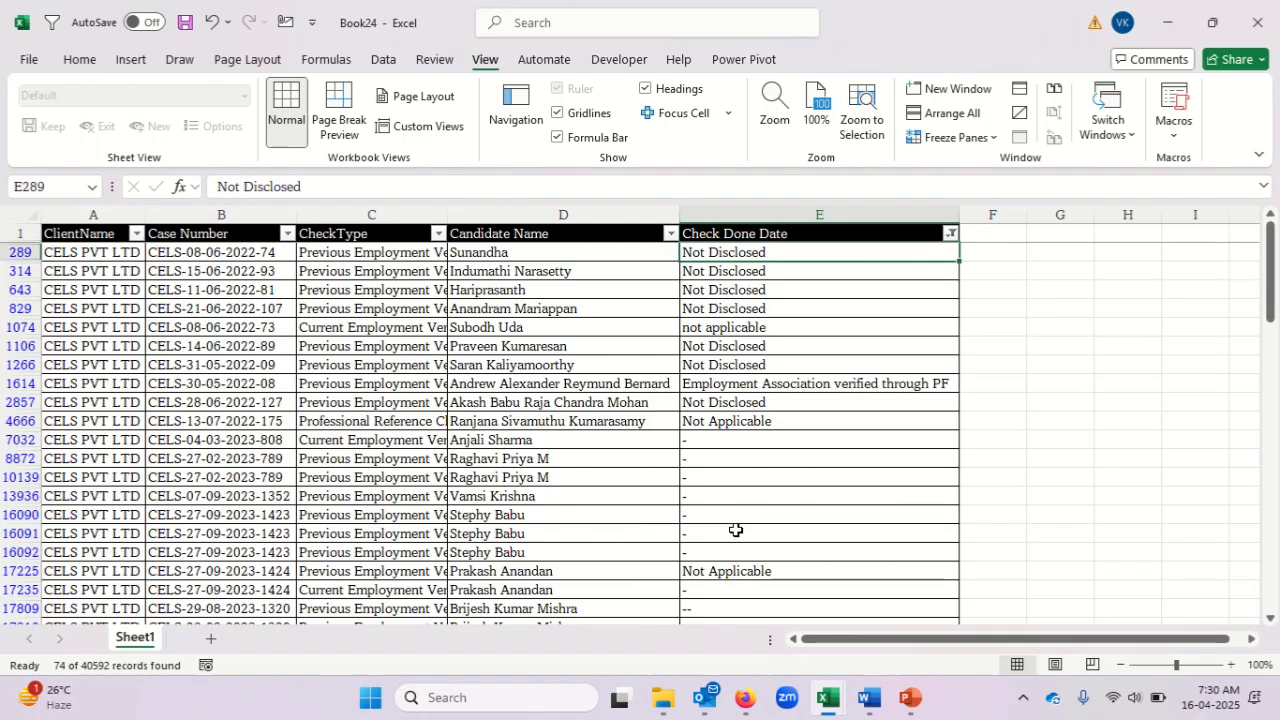
pyautogui.hotkey('ctrl', 'shift', 'Down')
pyautogui.press('Delete')
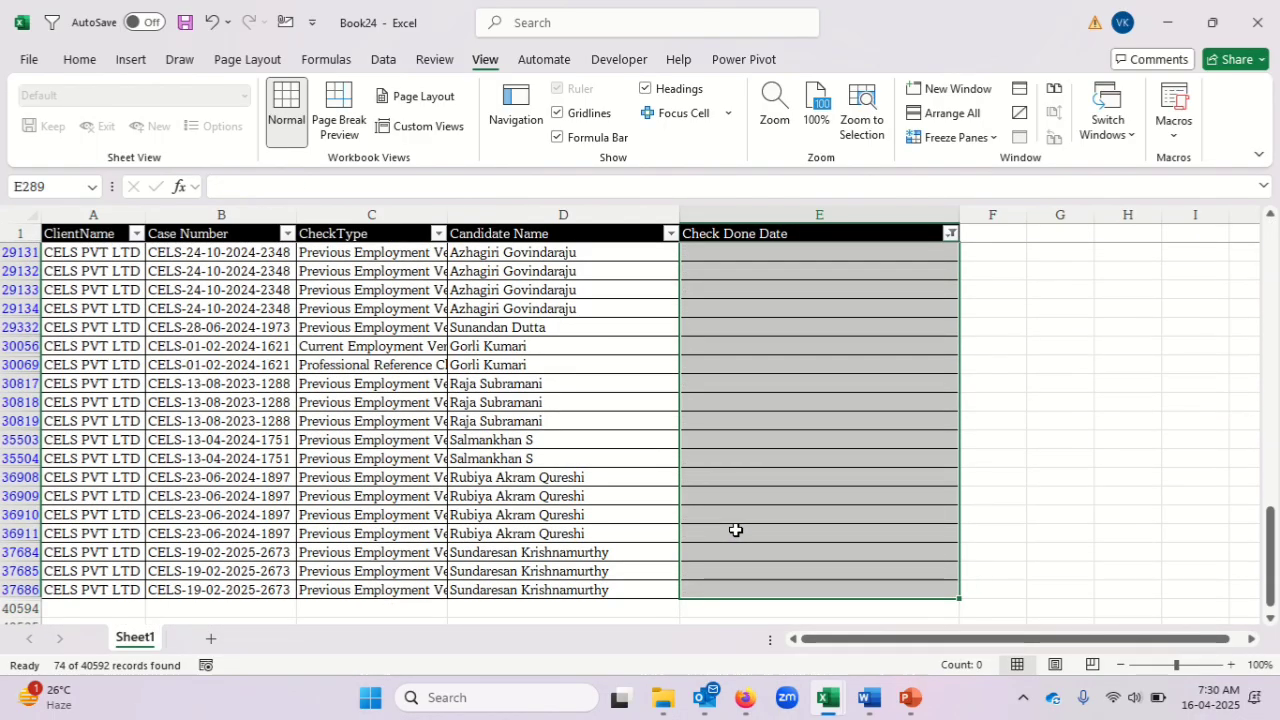
# Filter Check Done Date to show only the dotted dates 01.06.2022 and 01.07.2022.
pyautogui.hotkey('ctrl', 'Up')
pyautogui.hotkey('alt', 'Down')
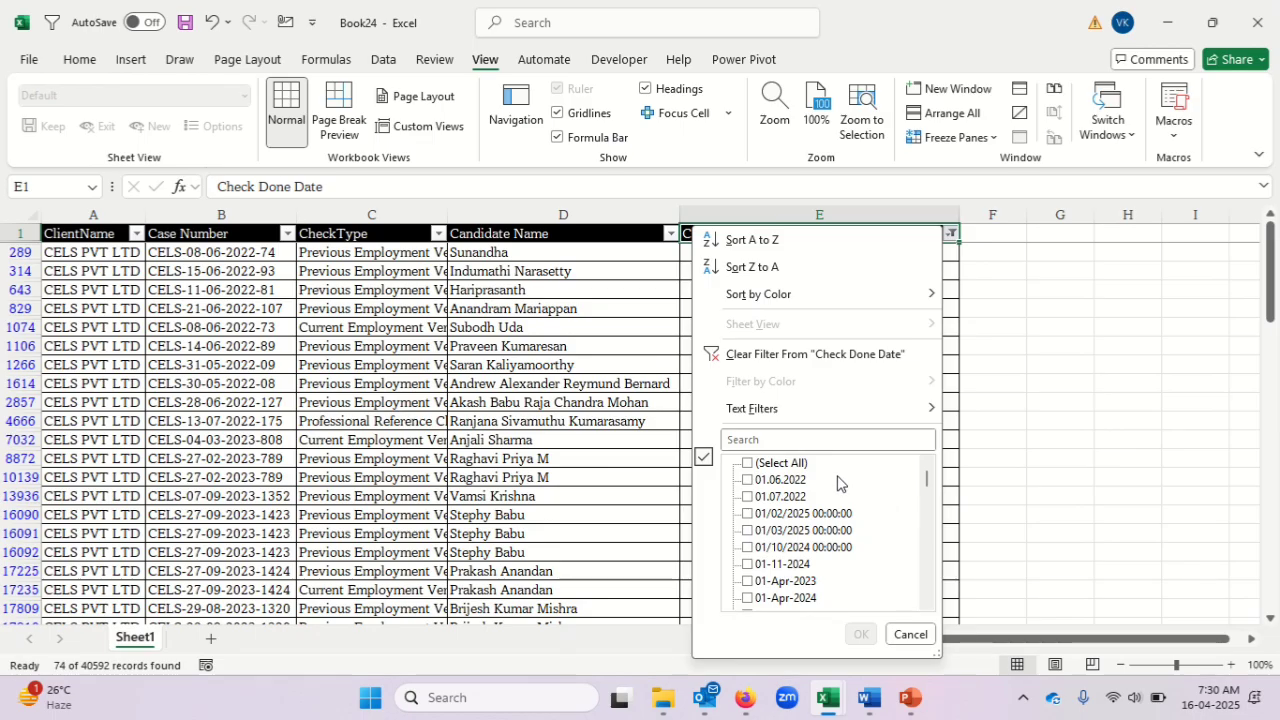
pyautogui.click(748, 464)
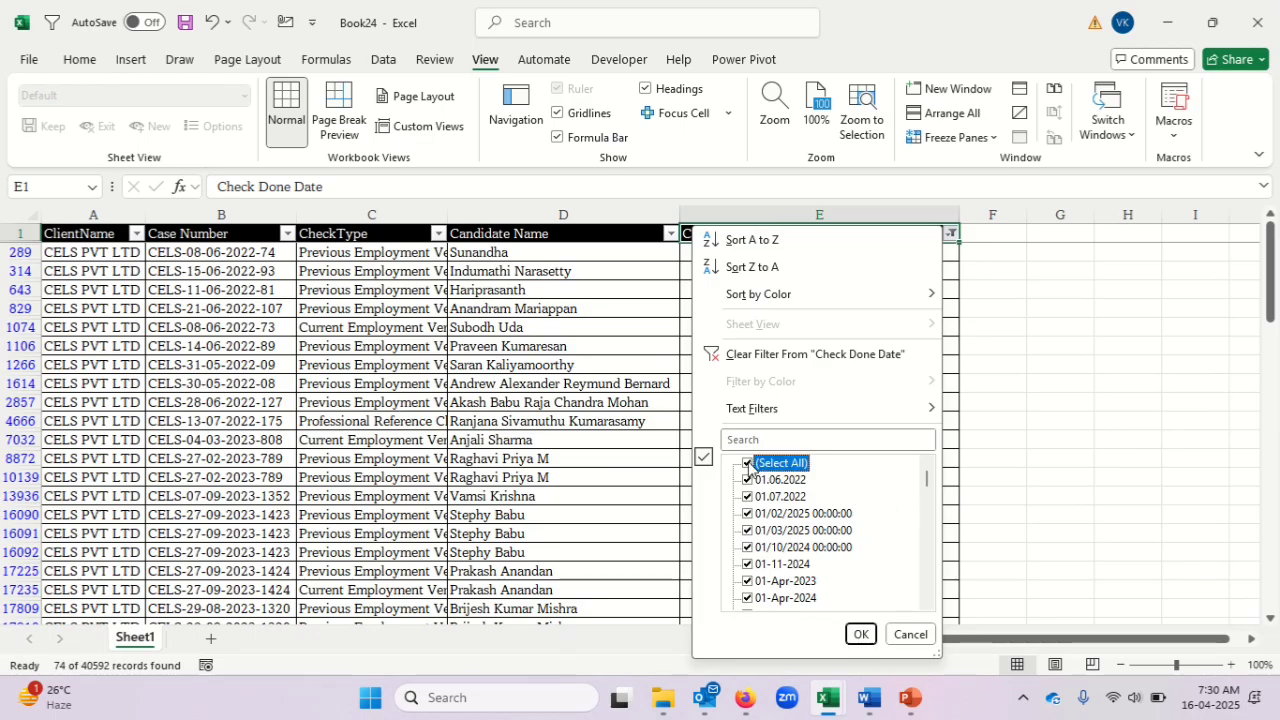
pyautogui.click(748, 464)
pyautogui.press('Down')
pyautogui.press('space')
pyautogui.press('Down')
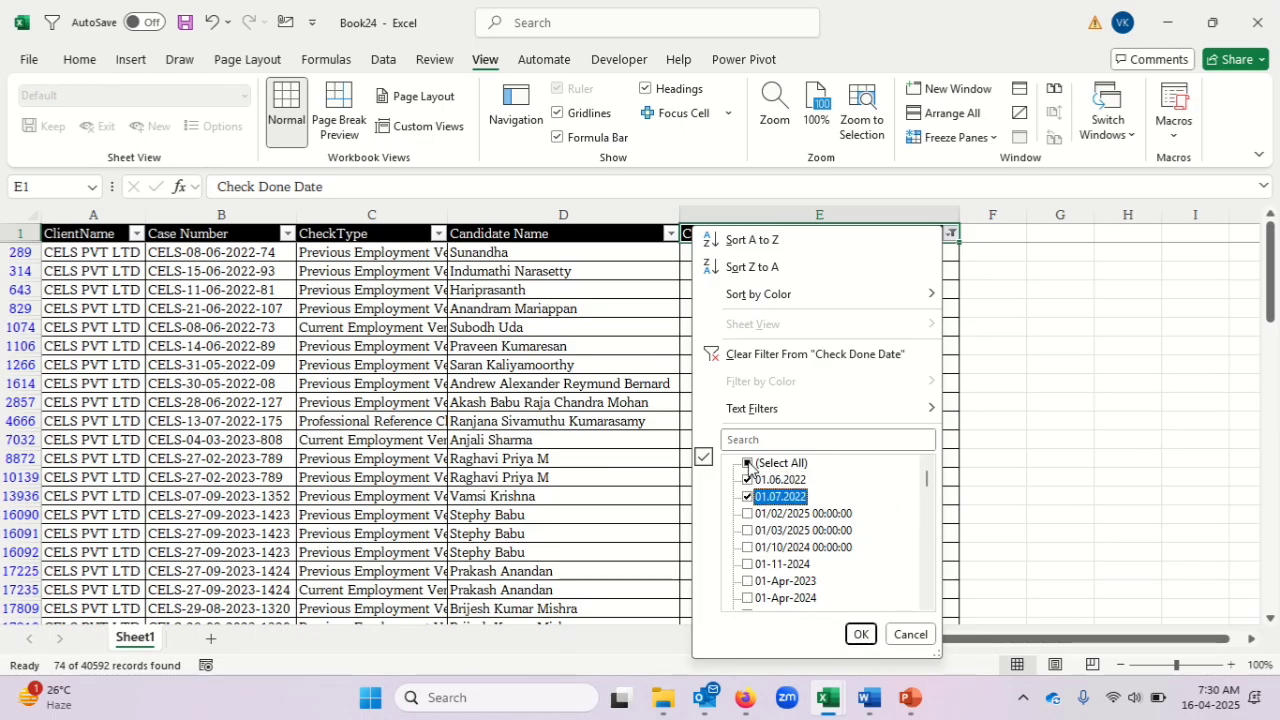
pyautogui.moveTo(927, 480)
pyautogui.mouseDown()
pyautogui.moveTo(930, 590)
pyautogui.moveTo(925, 475)
pyautogui.mouseUp()
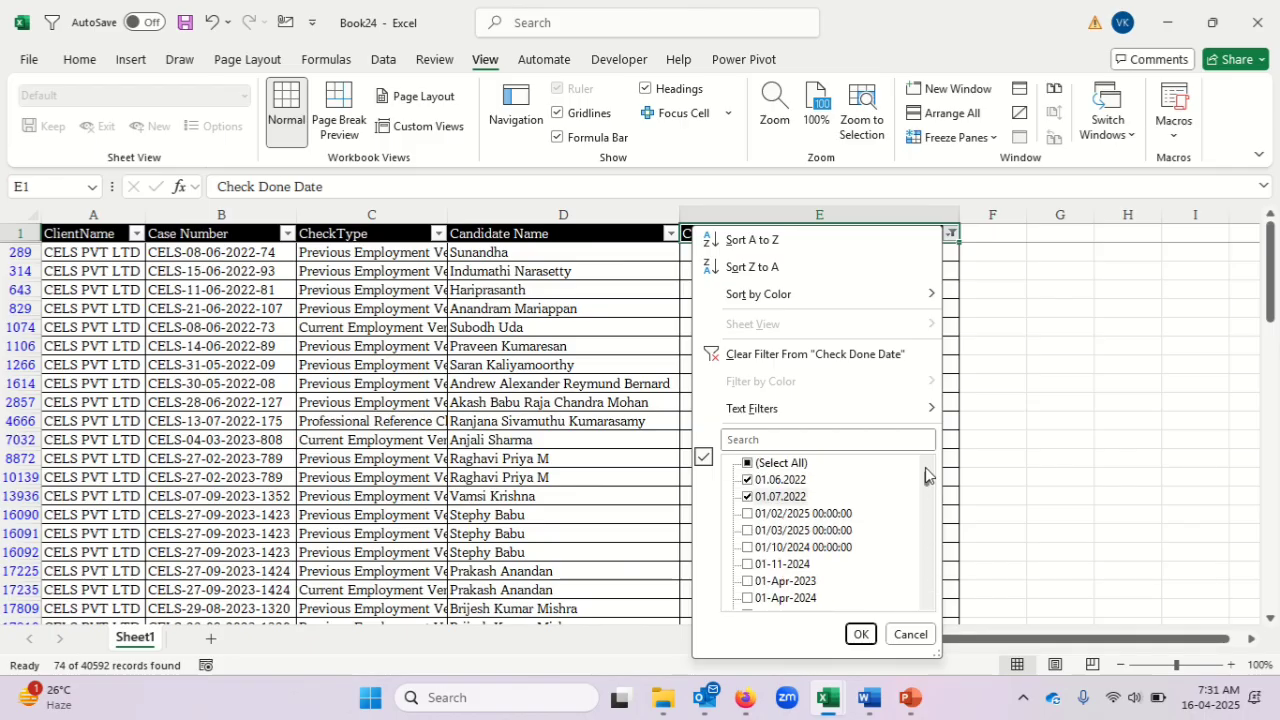
pyautogui.click(861, 634)
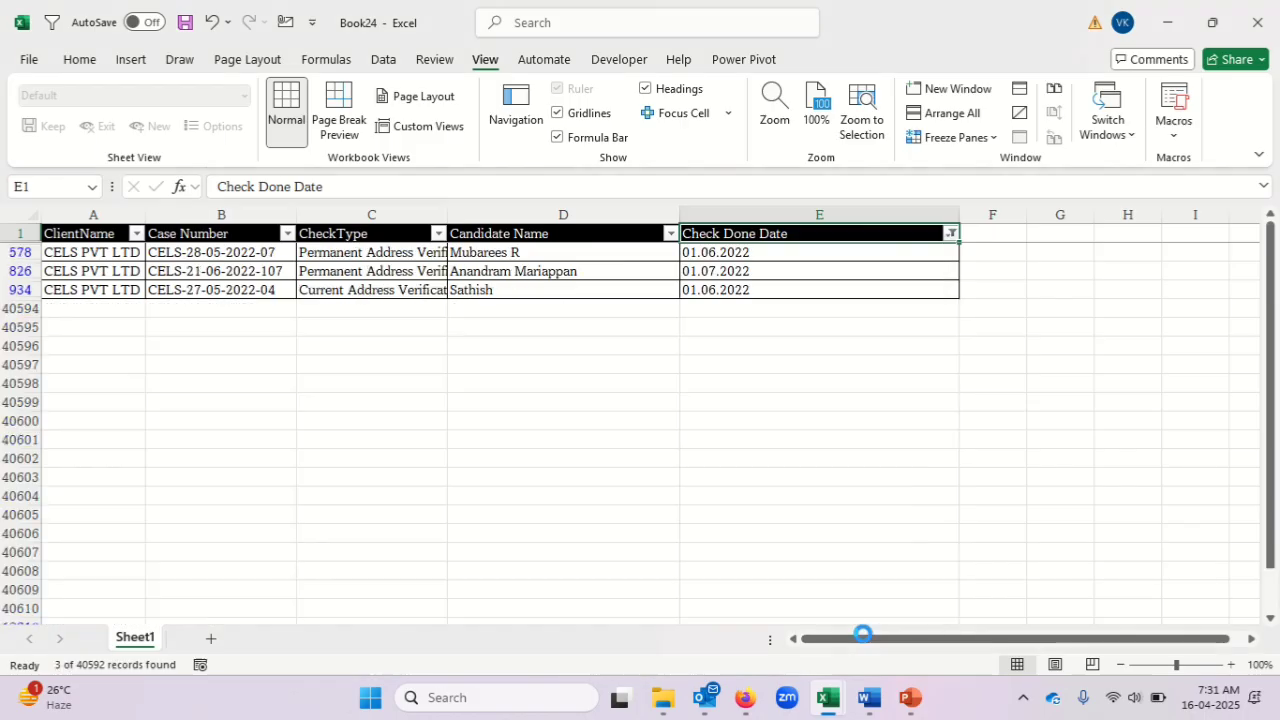
# Replace every "." with "-" in the filtered Check Done Date cells using Find and Replace.
pyautogui.press('Down')
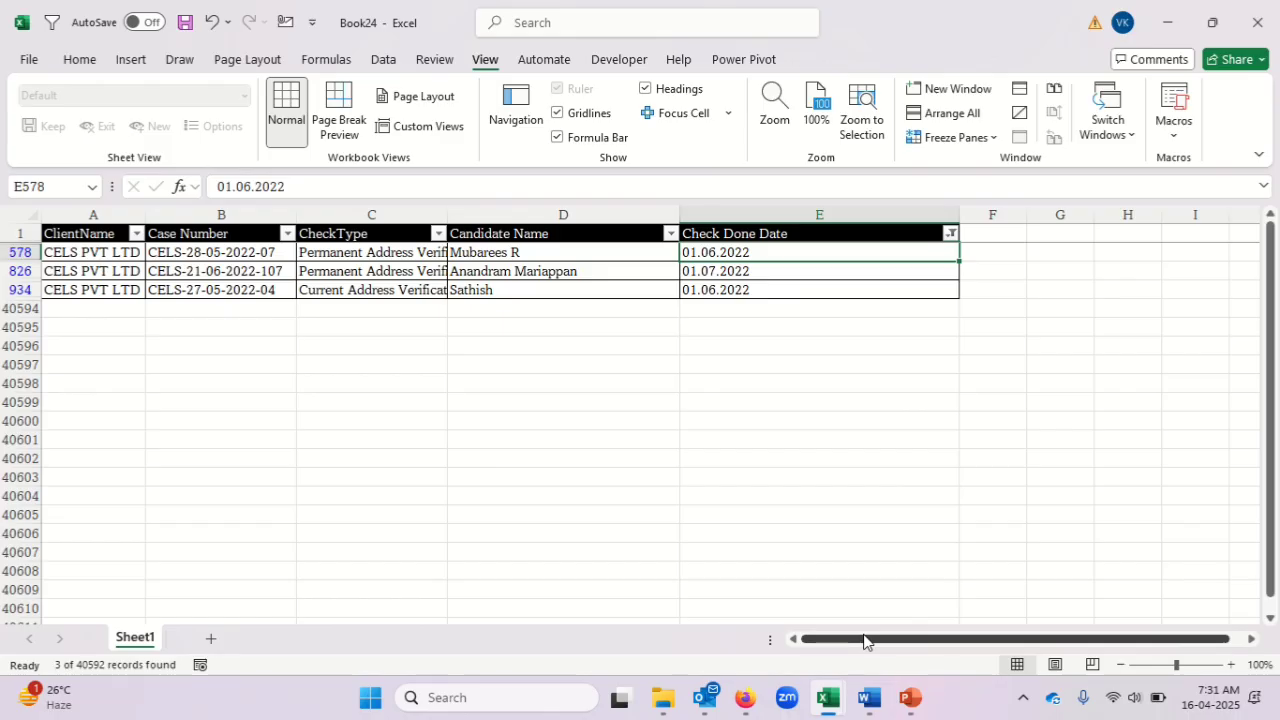
pyautogui.hotkey('ctrl', 'shift', 'Down')
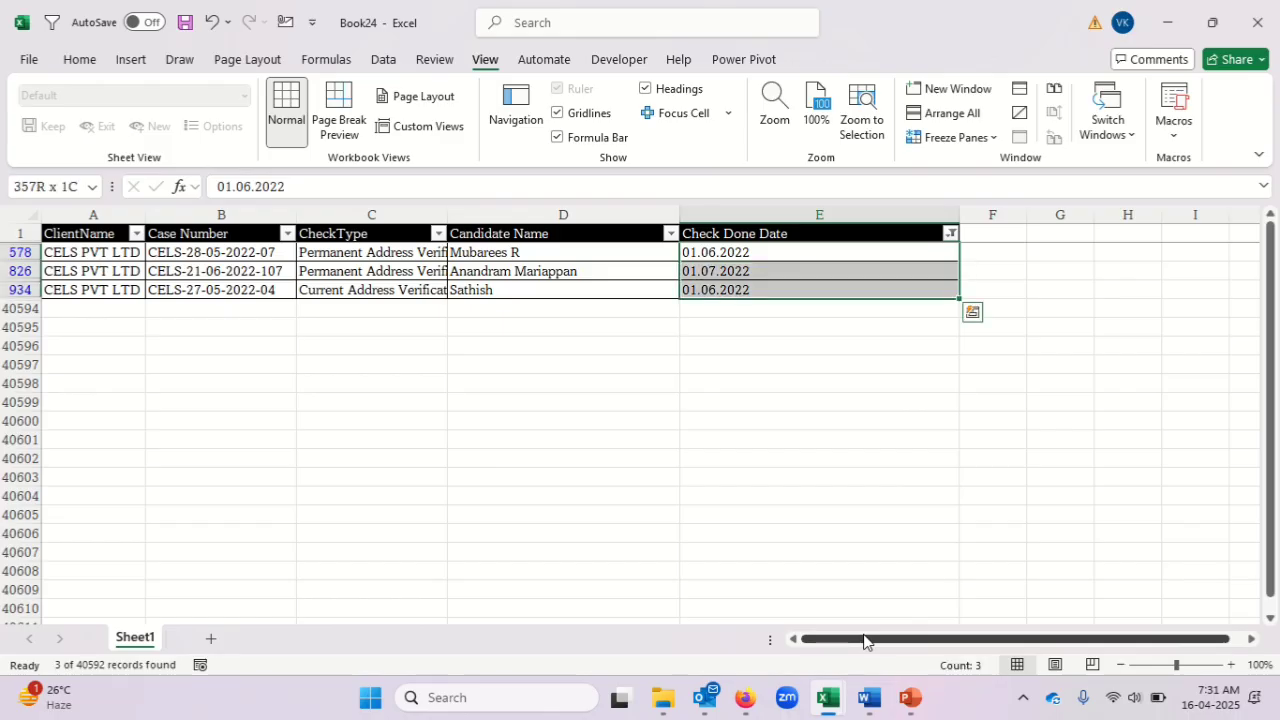
pyautogui.hotkey('ctrl', 'h')
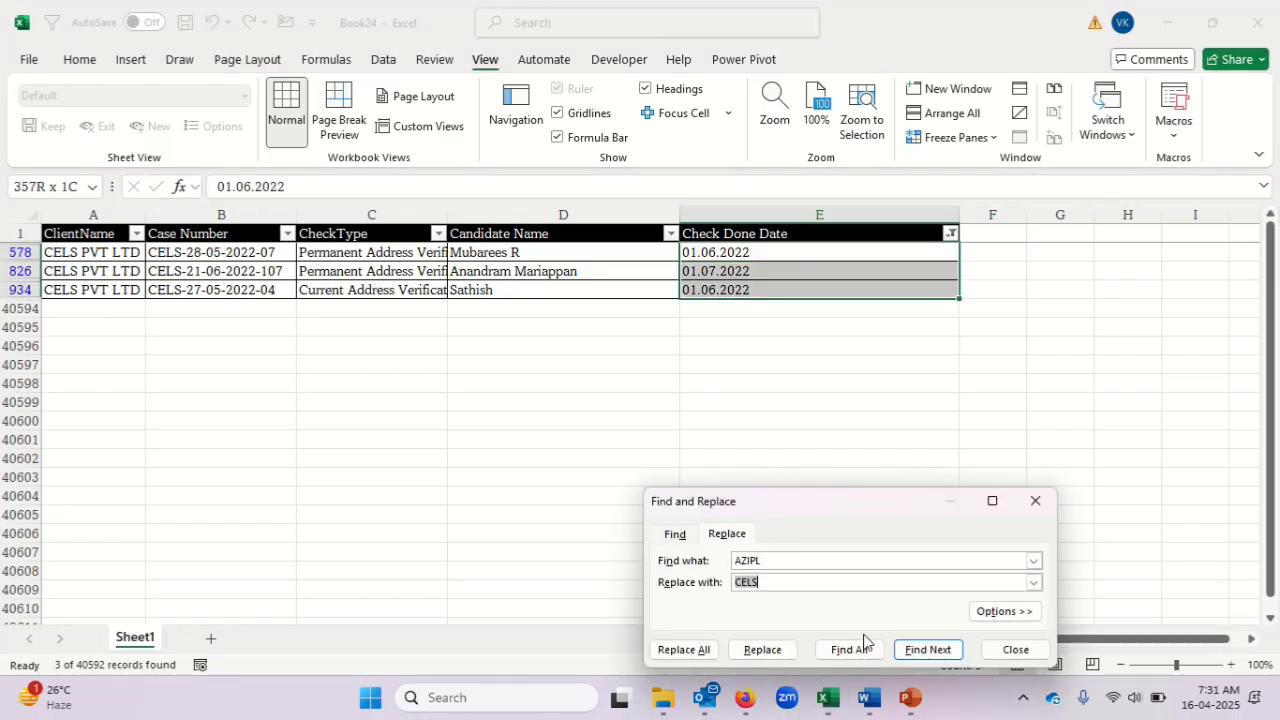
pyautogui.hotkey('shift', 'Tab')
pyautogui.write('.')
pyautogui.press('Tab')
pyautogui.press('BackSpace')
pyautogui.click(684, 650)
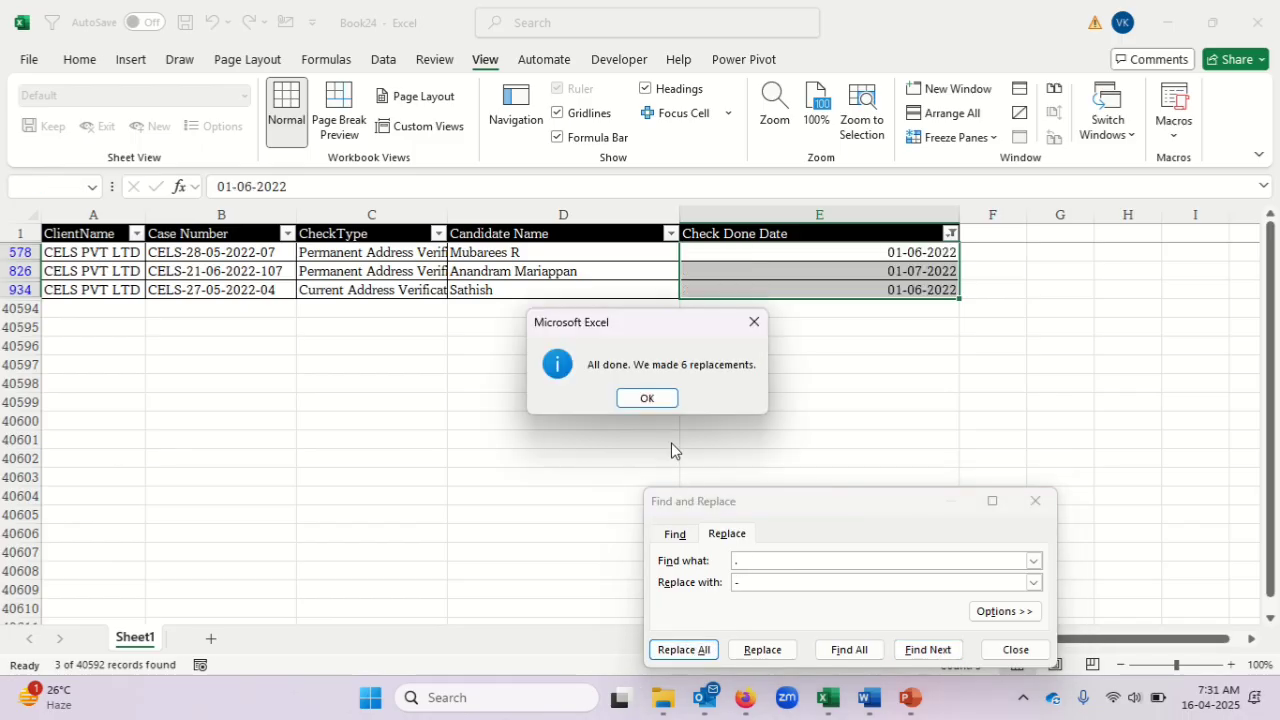
pyautogui.click(647, 397)
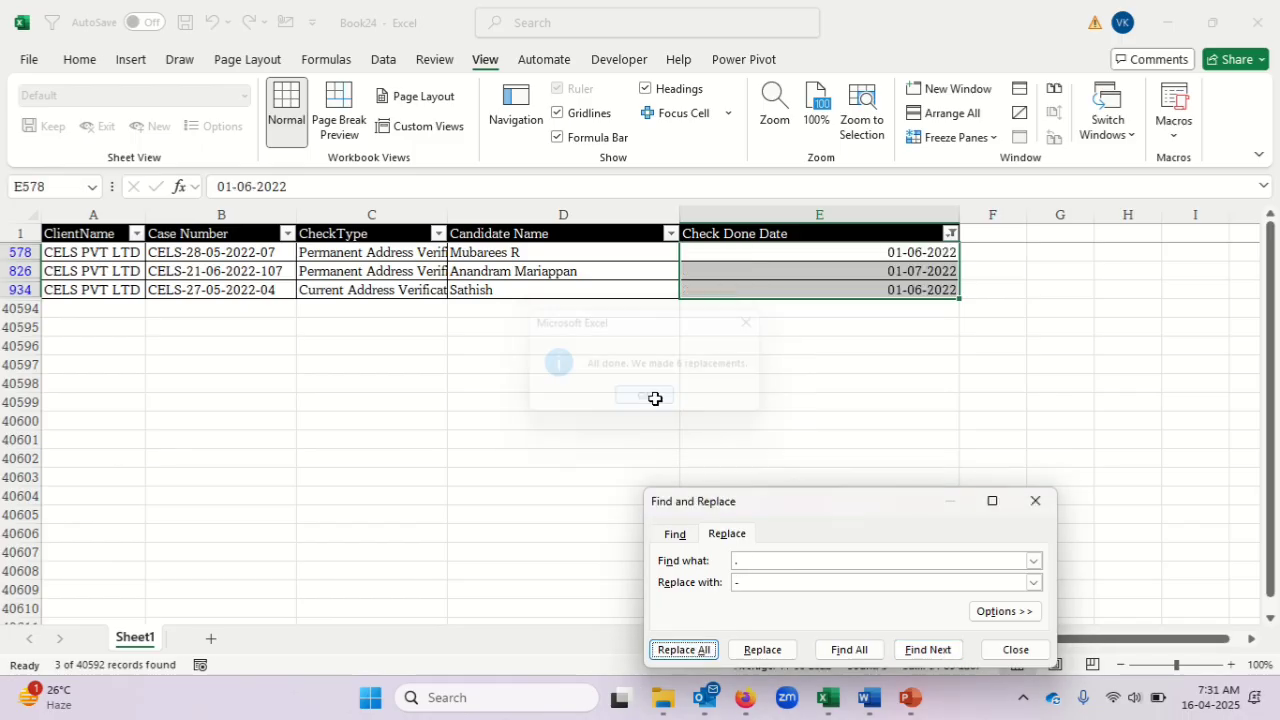
pyautogui.click(1016, 650)
# Filter Check Done Date to show every value, including blanks, except the June and July 2022 date groups.
pyautogui.press('Down')
pyautogui.press('Up')
pyautogui.press('Up')
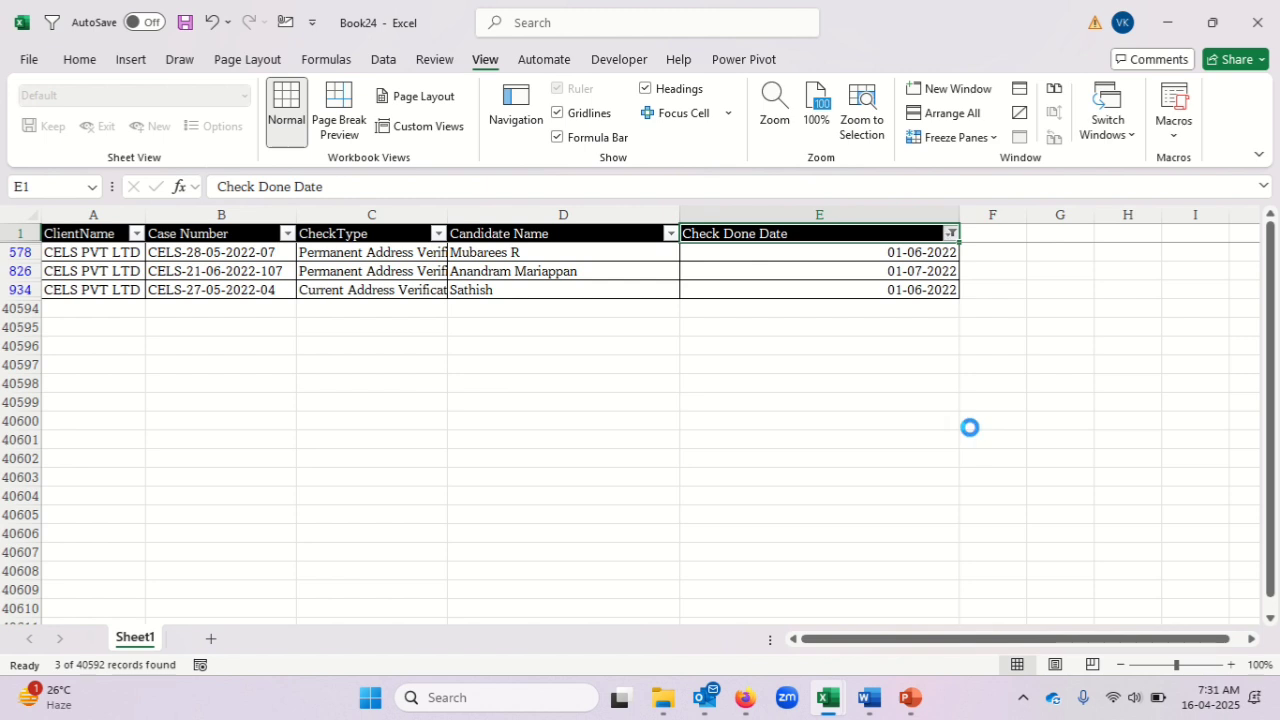
pyautogui.hotkey('alt', 'Down')
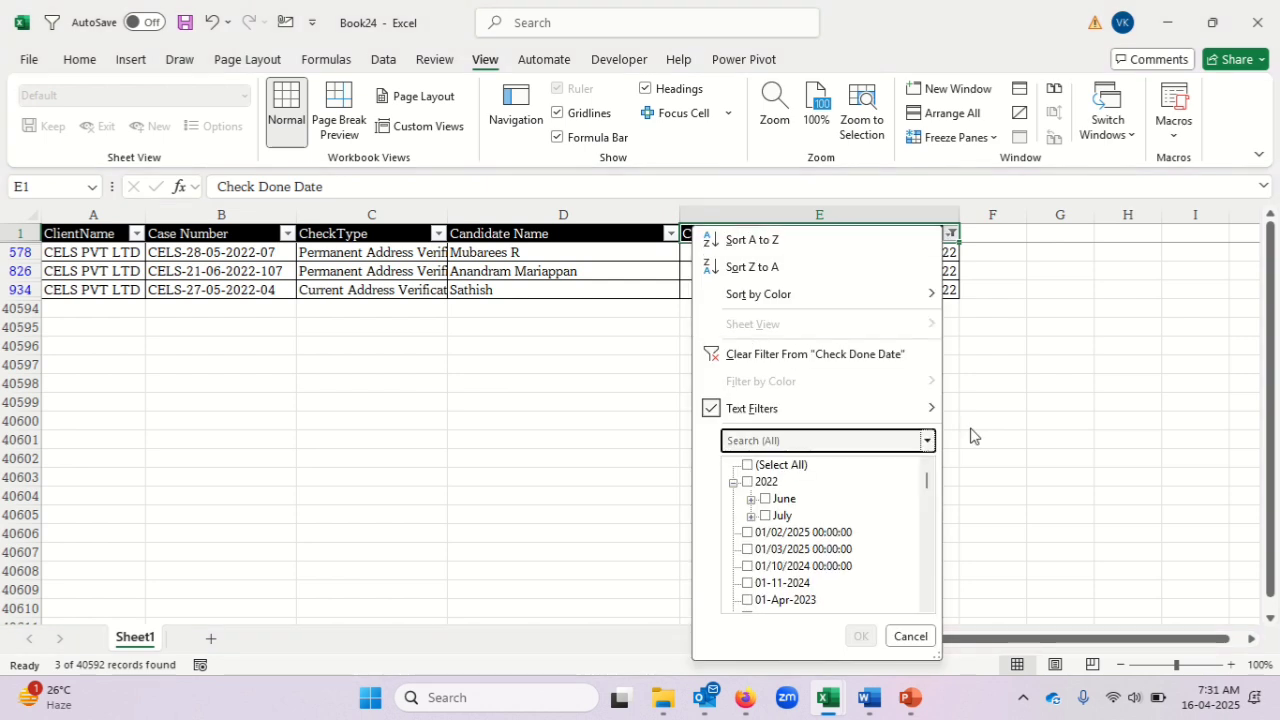
pyautogui.click(786, 466)
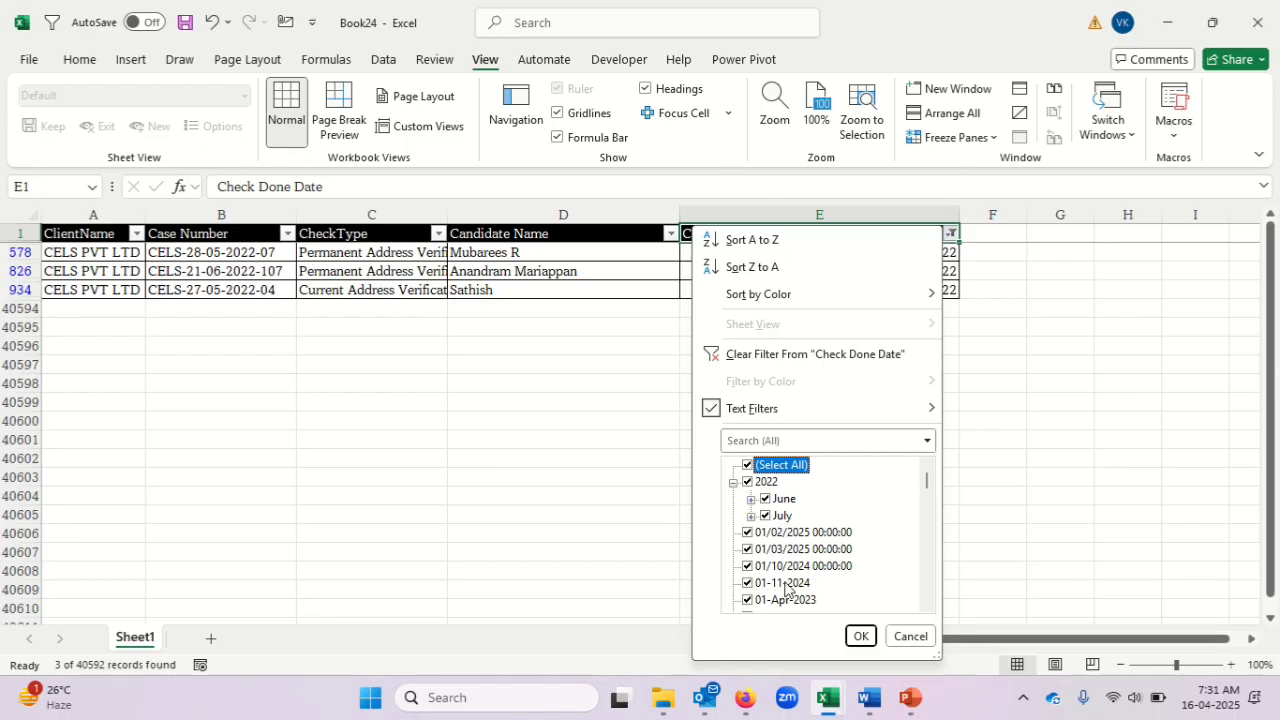
pyautogui.click(767, 499)
pyautogui.click(766, 516)
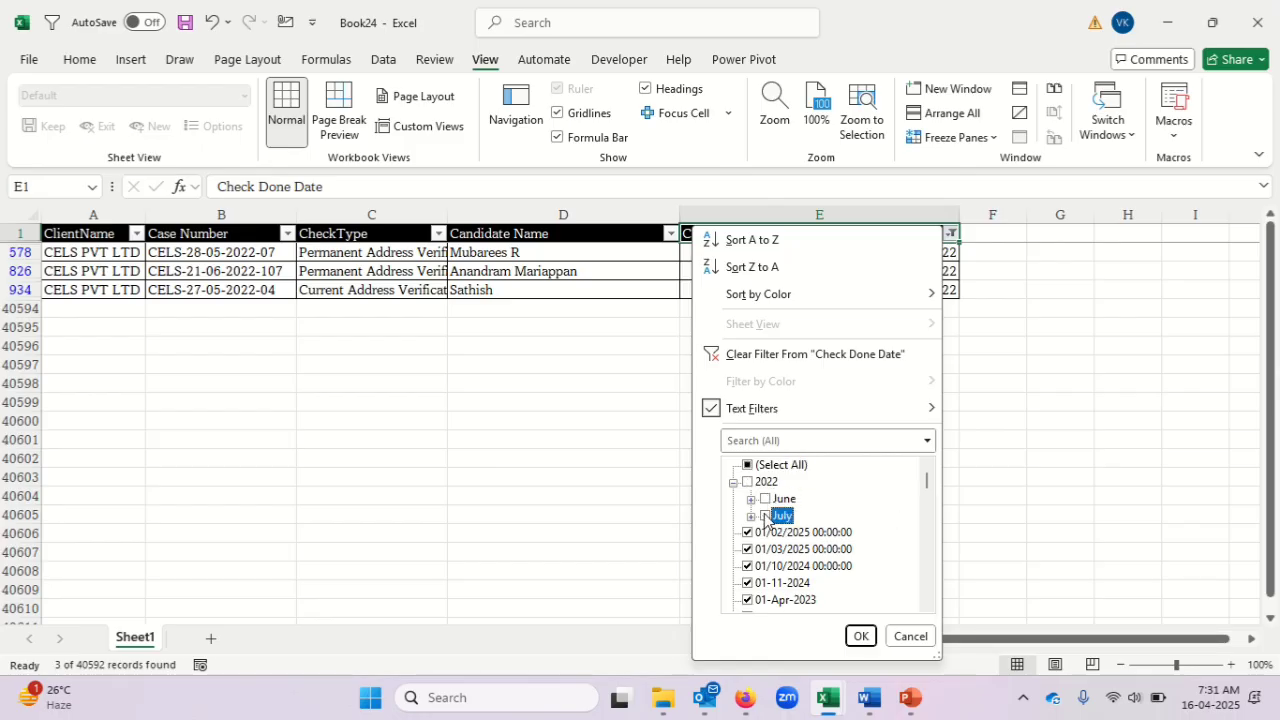
pyautogui.click(927, 487)
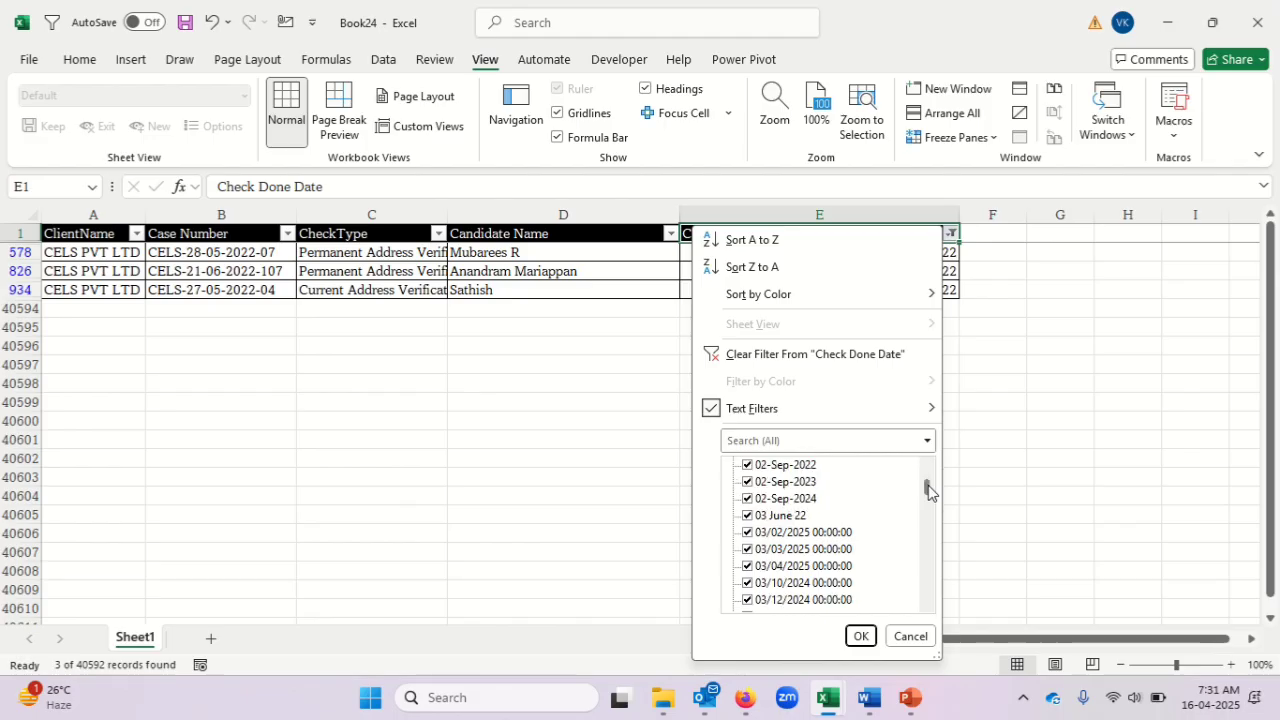
pyautogui.moveTo(927, 487); pyautogui.dragTo(928, 600)
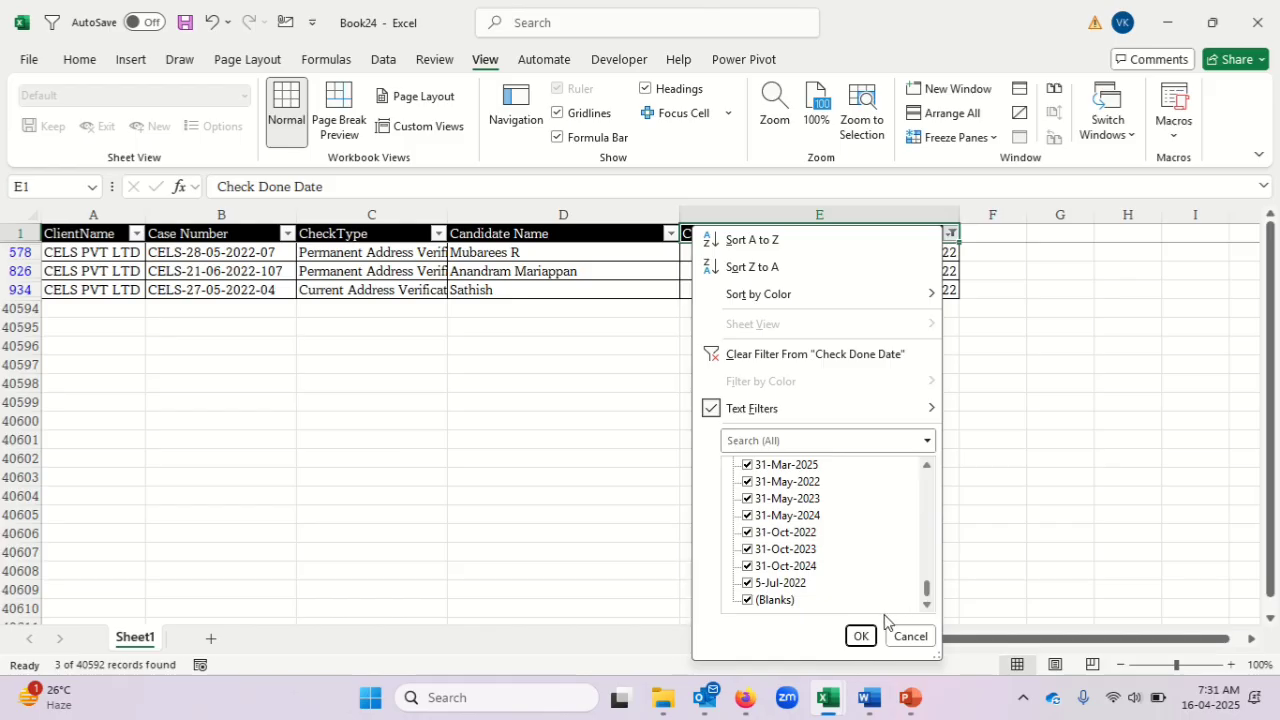
pyautogui.click(860, 636)
# Start Text to Columns on the whole Check Done Date column as delimited data, with the Space delimiter and consecutive-delimiter merging off.
pyautogui.scroll(2, 868, 640)
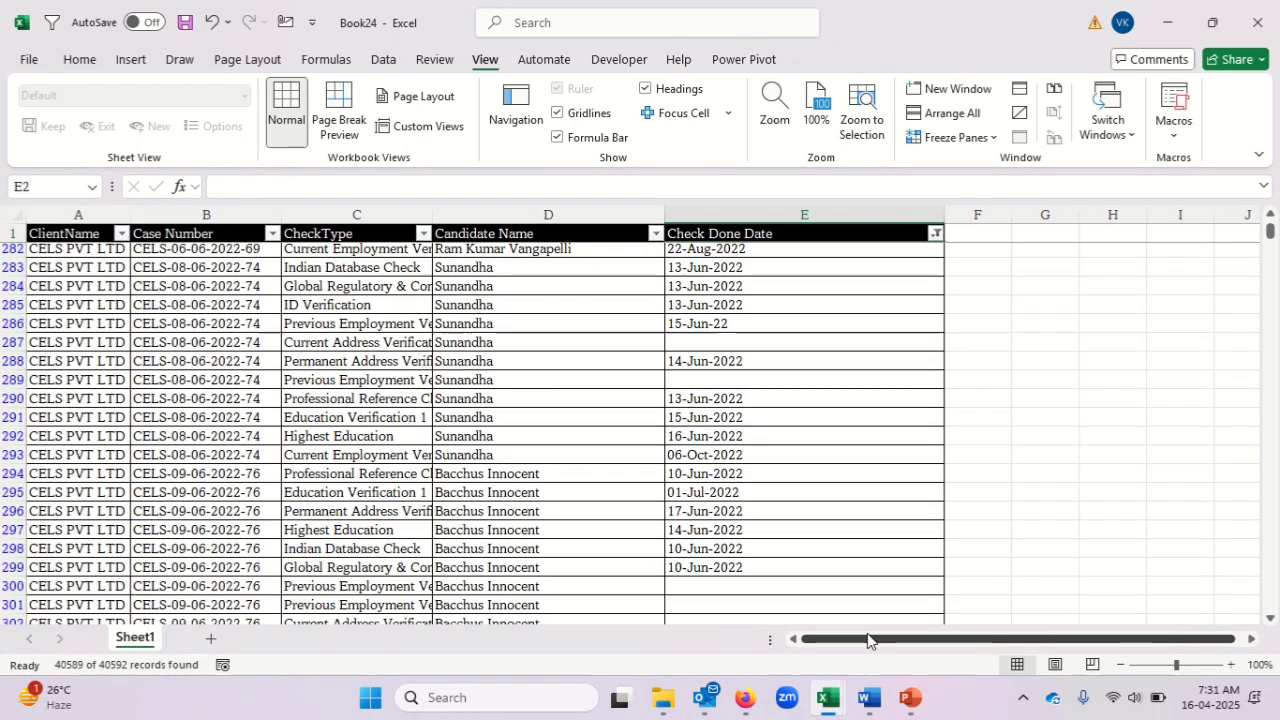
pyautogui.hotkey('ctrl', 'Up')
pyautogui.press('Down')
pyautogui.hotkey('ctrl', 'shift', 'Down')
pyautogui.hotkey('ctrl', 'shift', 'Down')
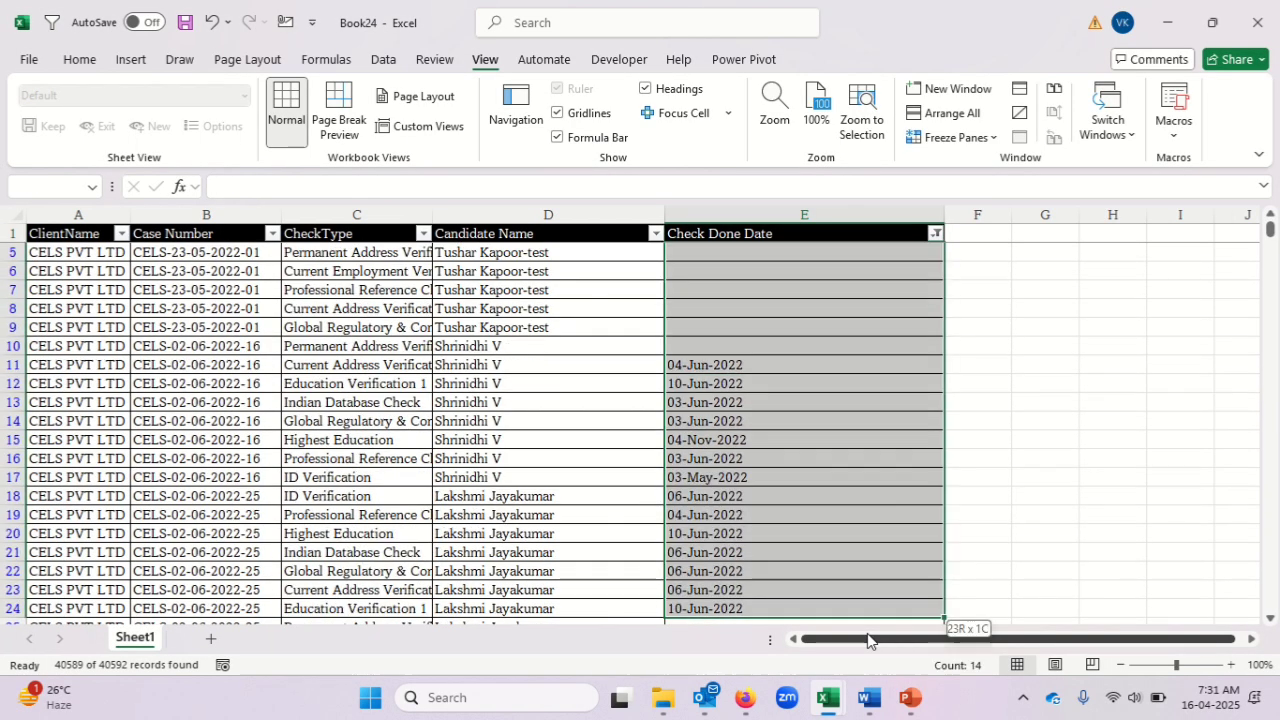
pyautogui.hotkey('ctrl', 'Up')
pyautogui.hotkey('ctrl', 'space')
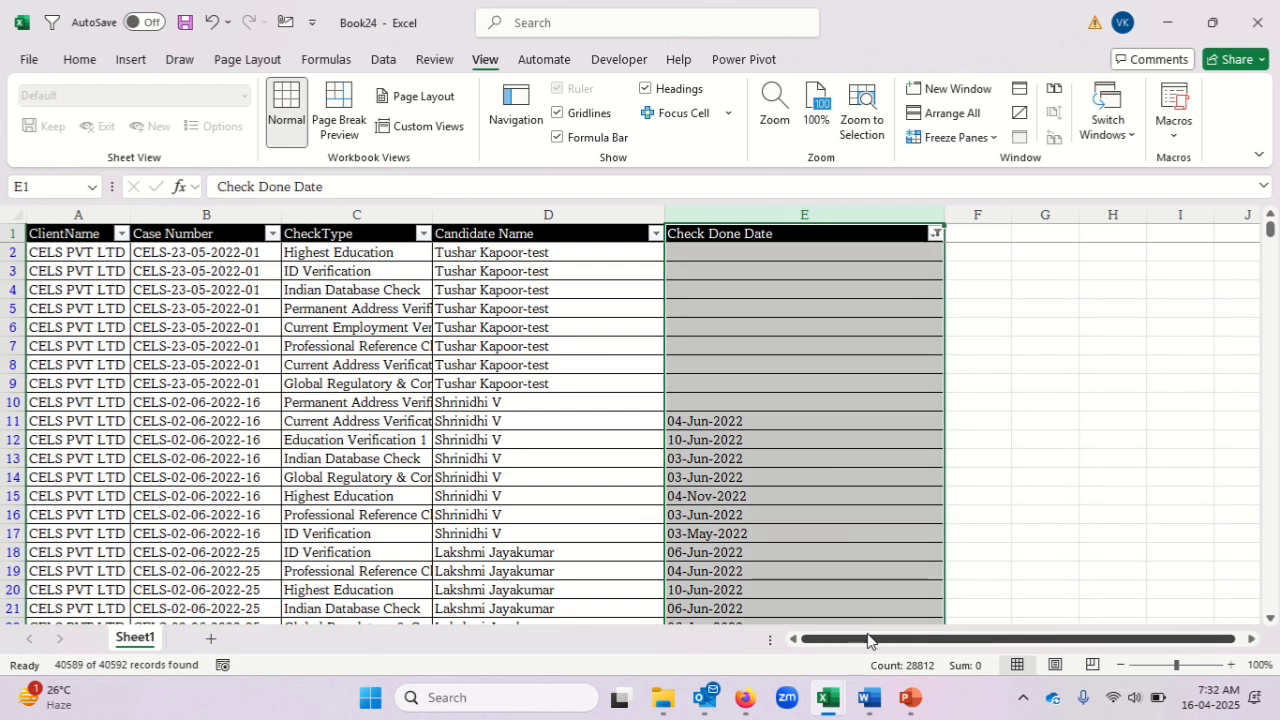
pyautogui.hotkey('alt', 'd')
pyautogui.press('e')
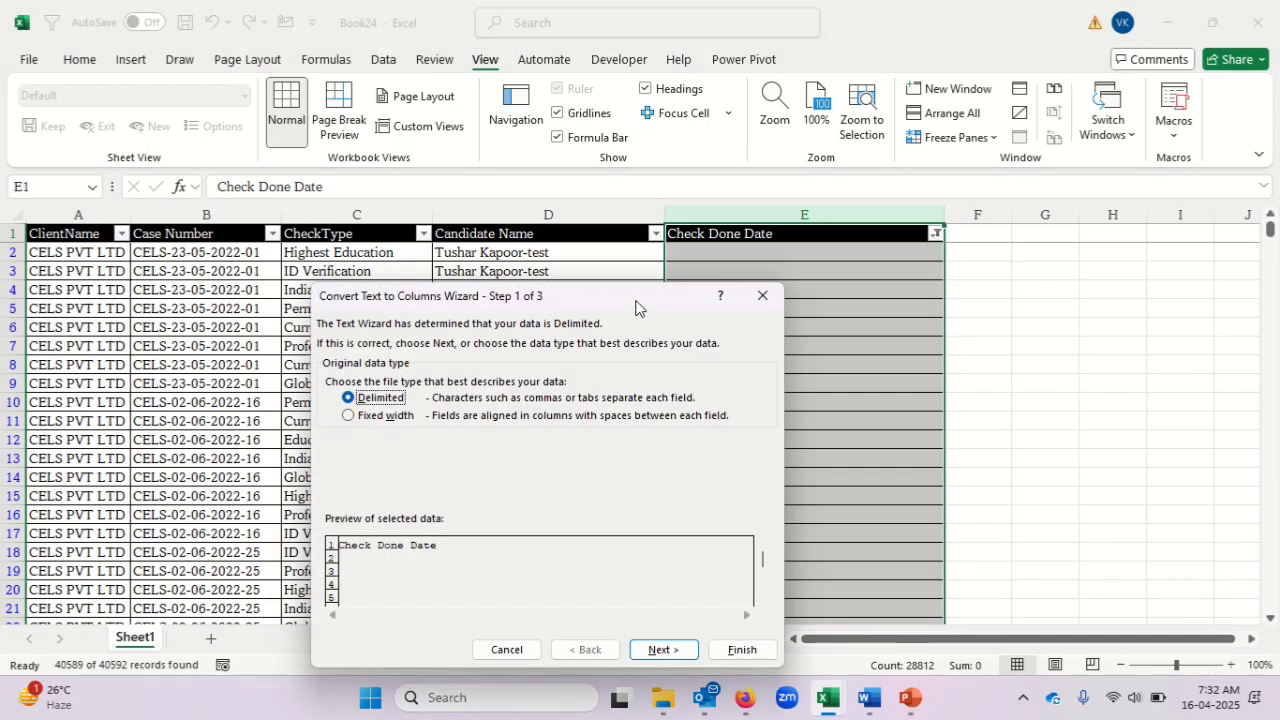
pyautogui.moveTo(636, 307); pyautogui.dragTo(590, 242)
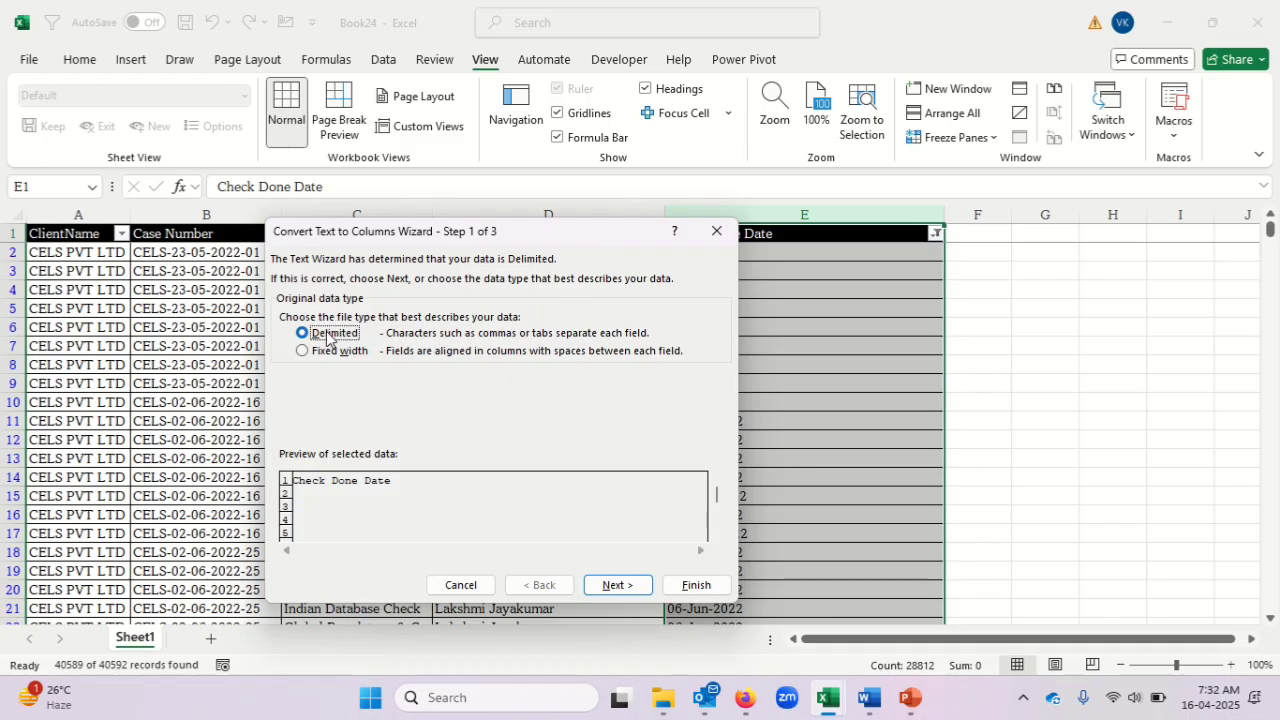
pyautogui.click(620, 588)
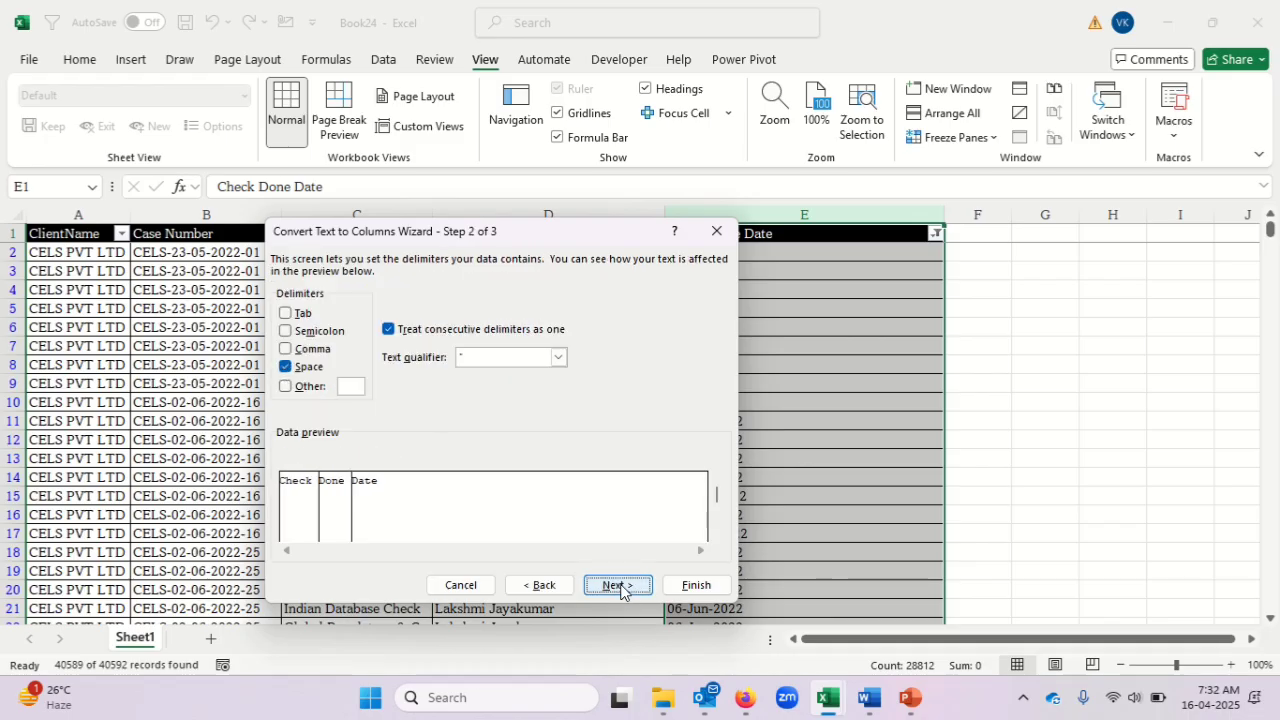
pyautogui.click(290, 368)
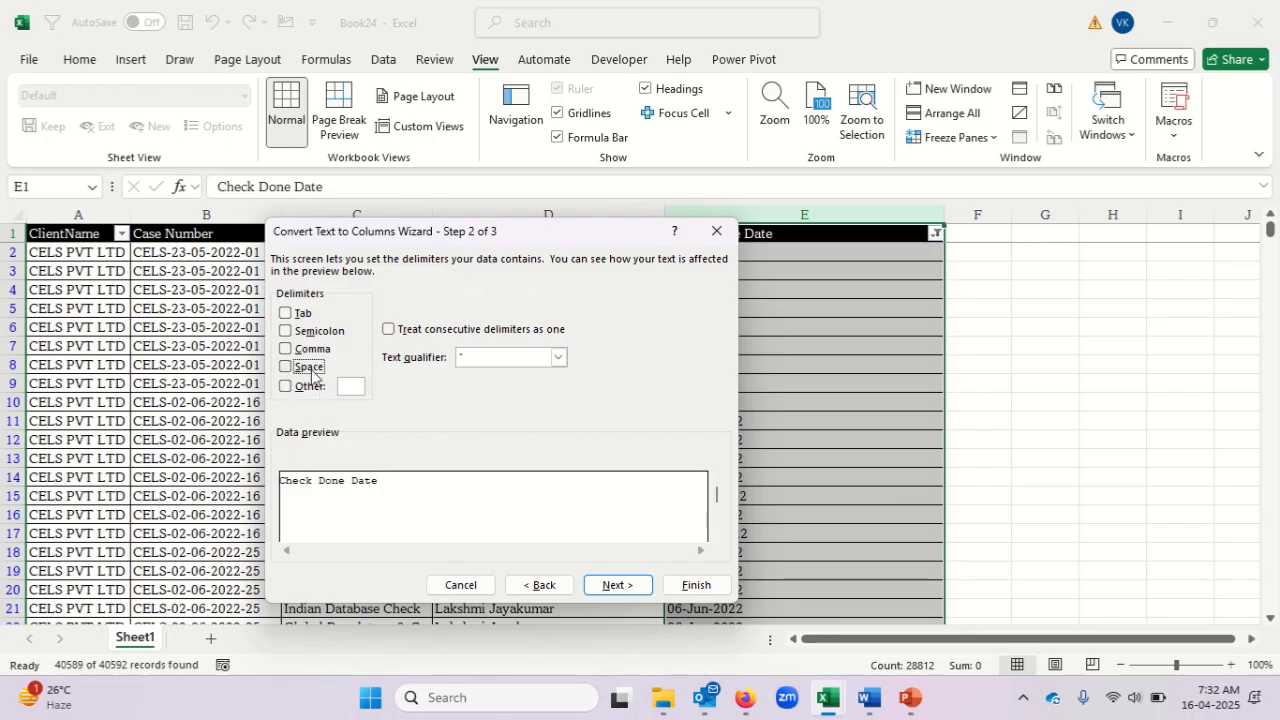
# Set the column data format to Date in DMY order with destination $E$1 and finish the conversion.
pyautogui.click(617, 585)
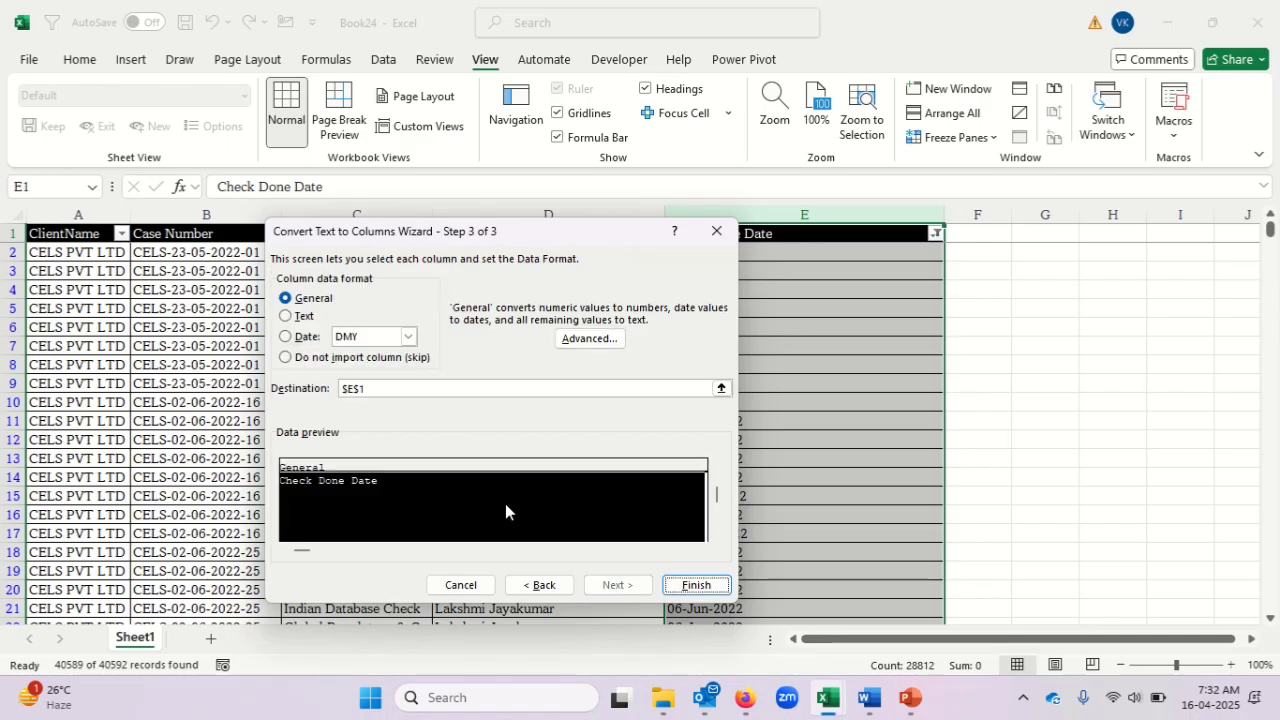
pyautogui.click(286, 337)
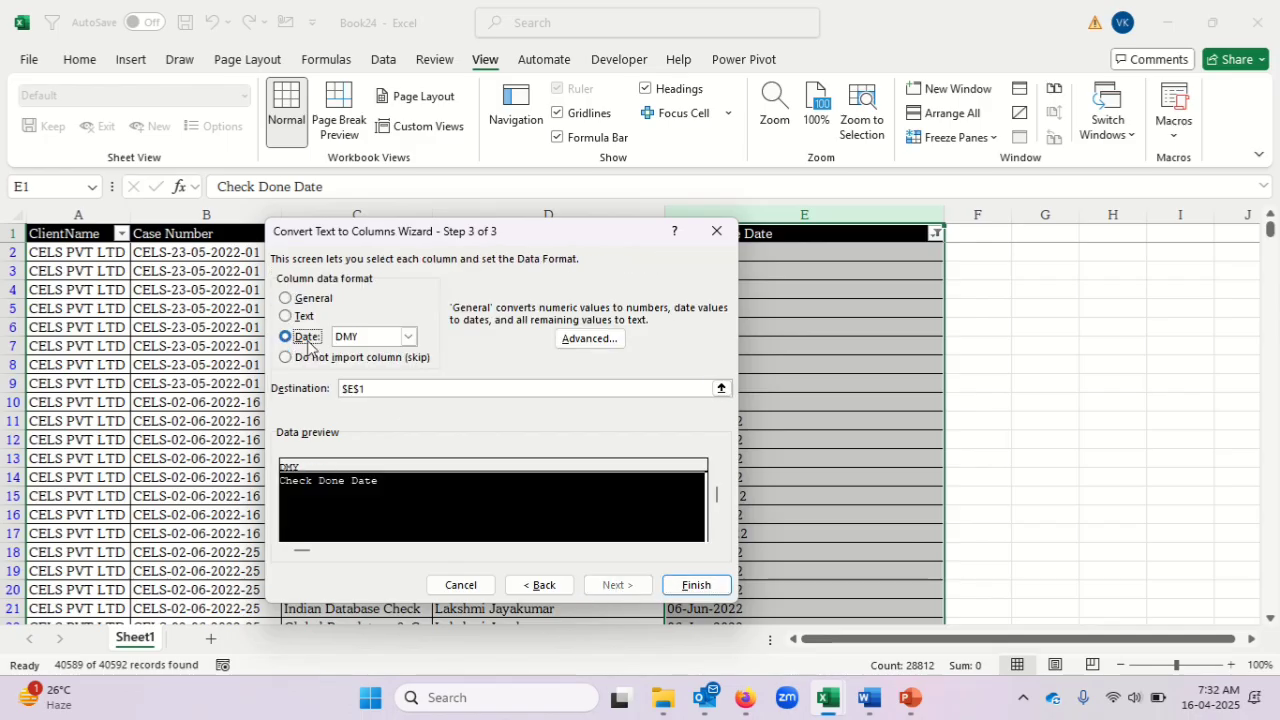
pyautogui.moveTo(578, 236); pyautogui.dragTo(508, 228)
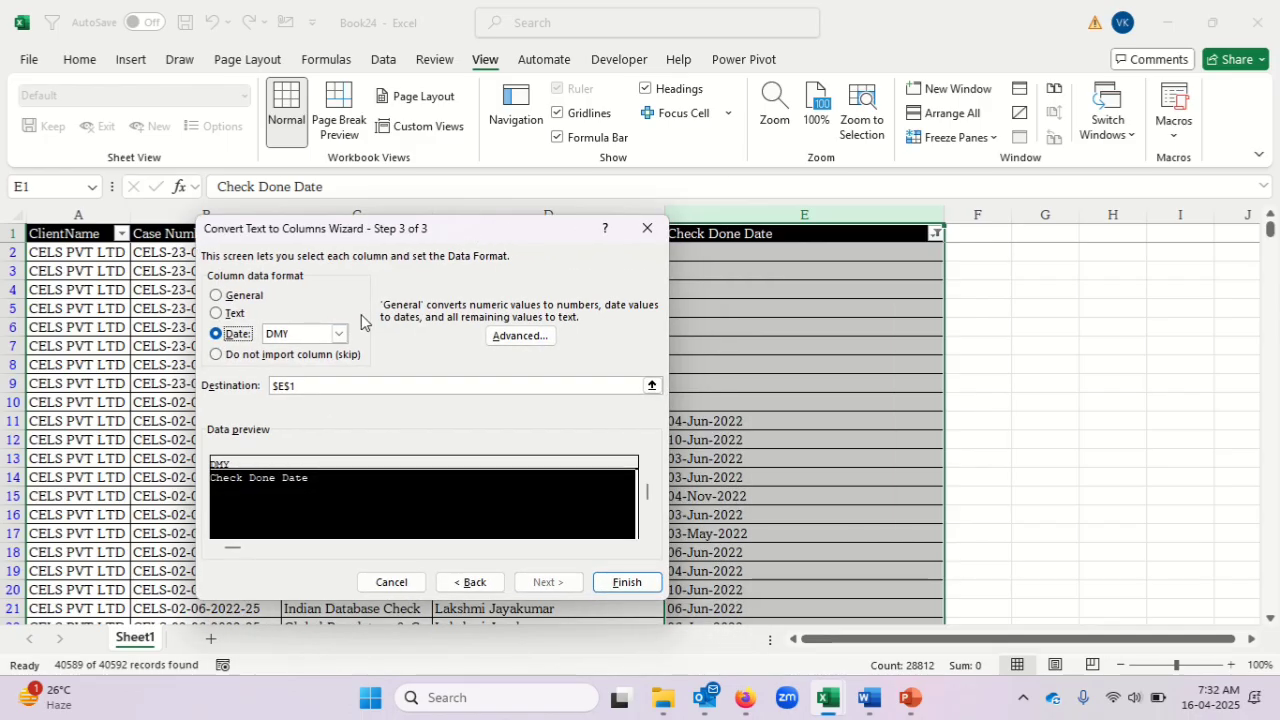
pyautogui.click(341, 334)
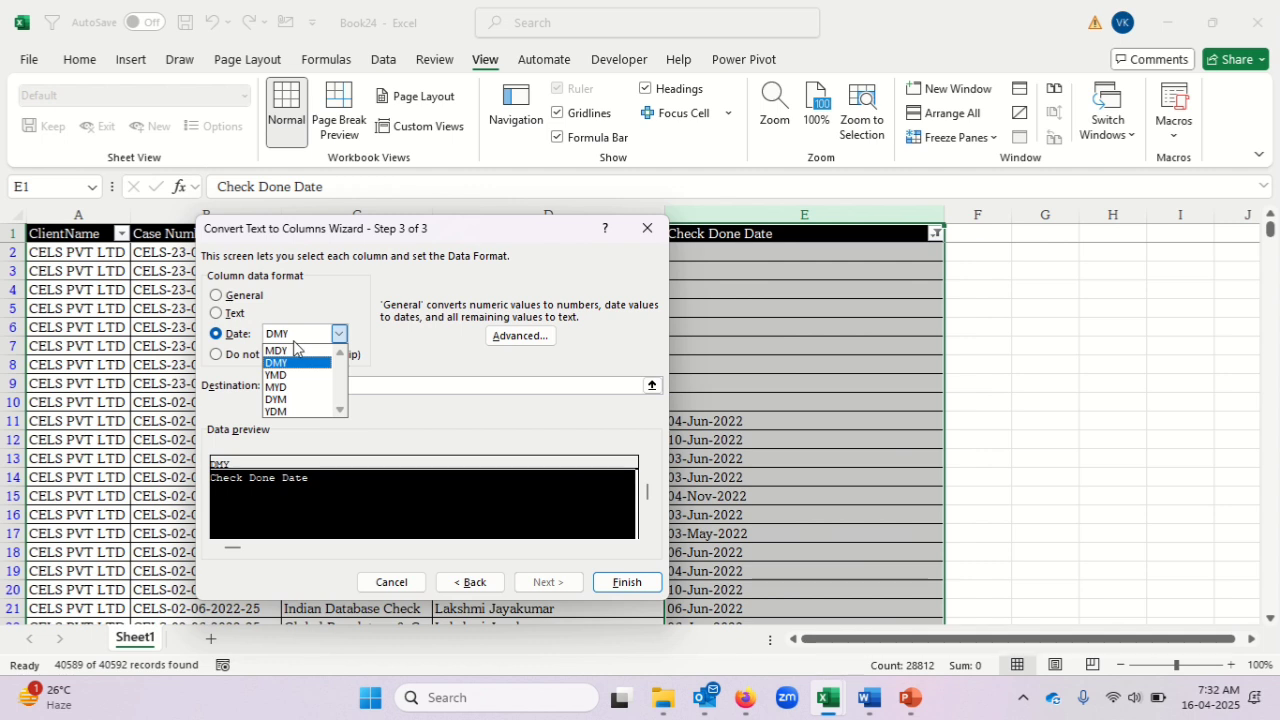
pyautogui.click(424, 350)
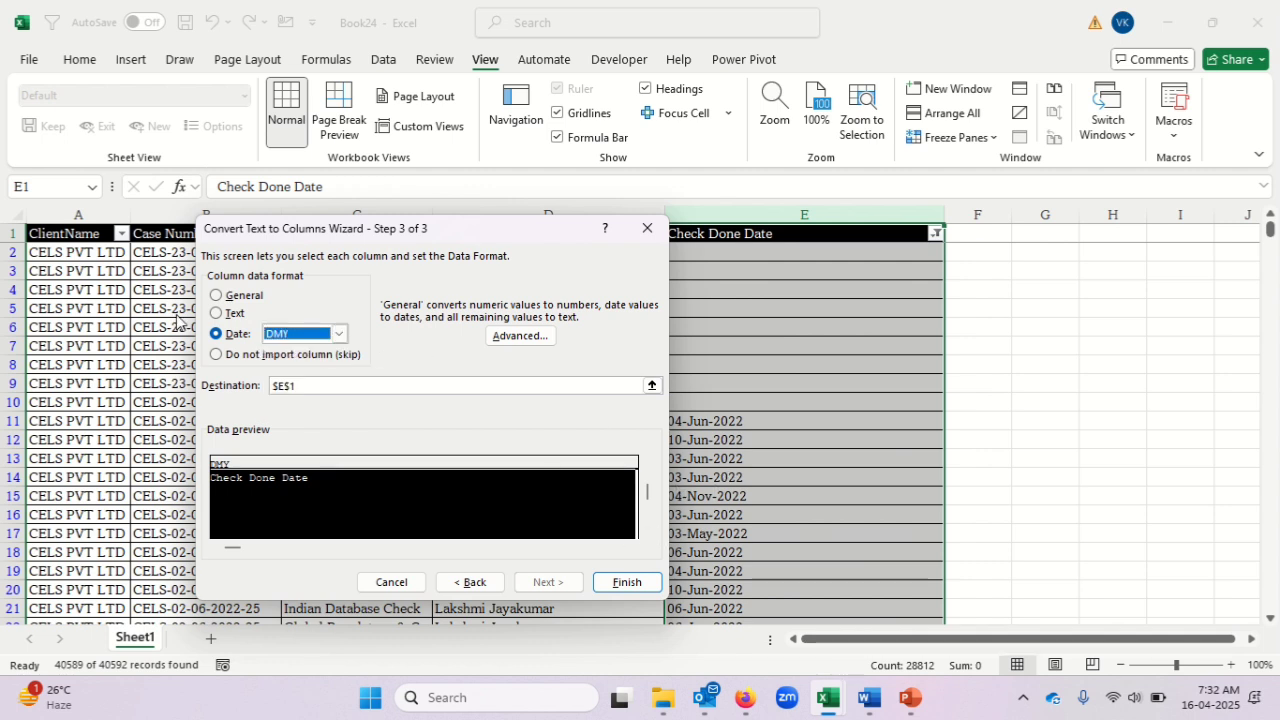
pyautogui.click(629, 584)
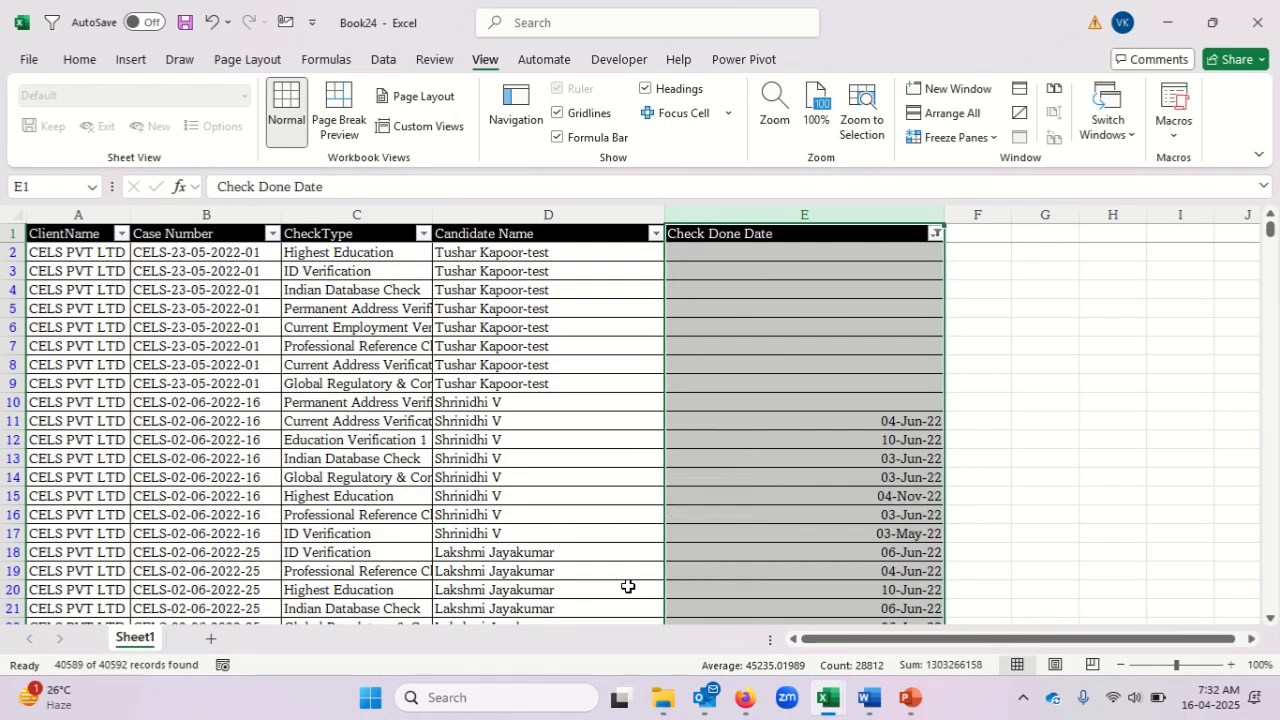
# Reset the header filters and check how the Check Done Date filter list groups its values.
pyautogui.click(921, 424)
pyautogui.hotkey('ctrl', 'Up')
pyautogui.hotkey('ctrl', 'shift', 'l')
pyautogui.hotkey('ctrl', 'shift', 'l')
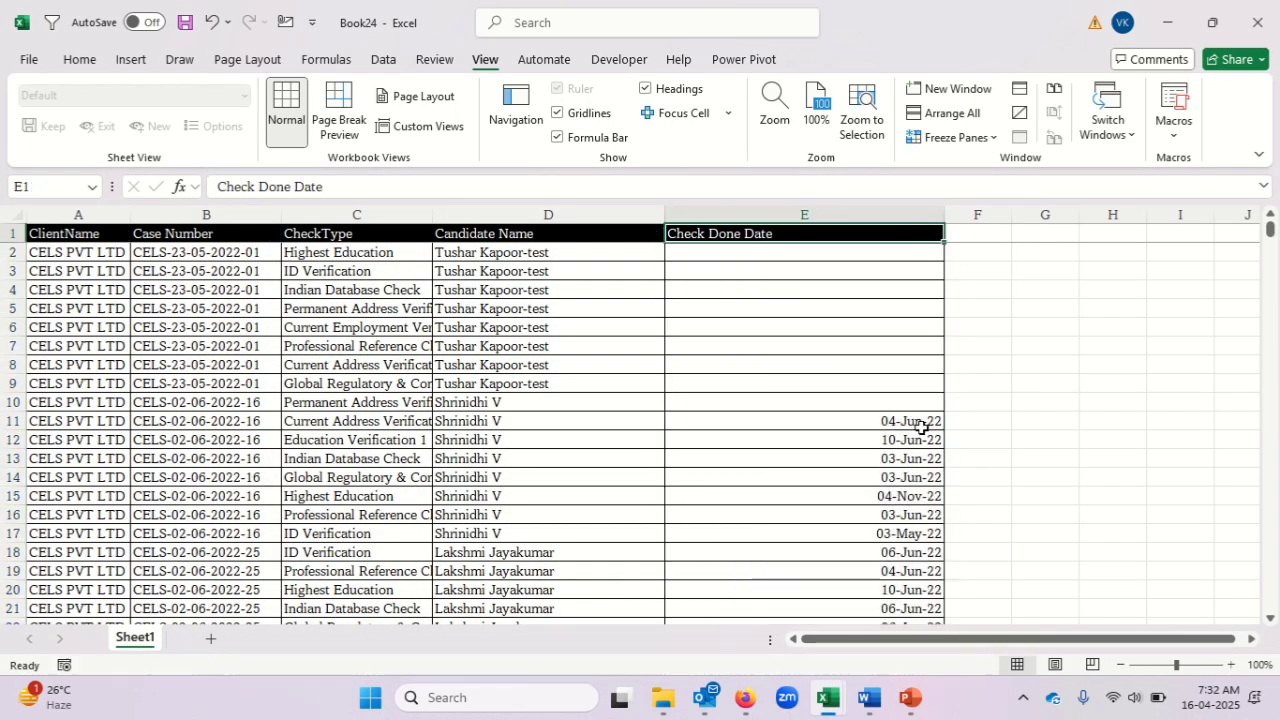
pyautogui.hotkey('alt', 'Down')
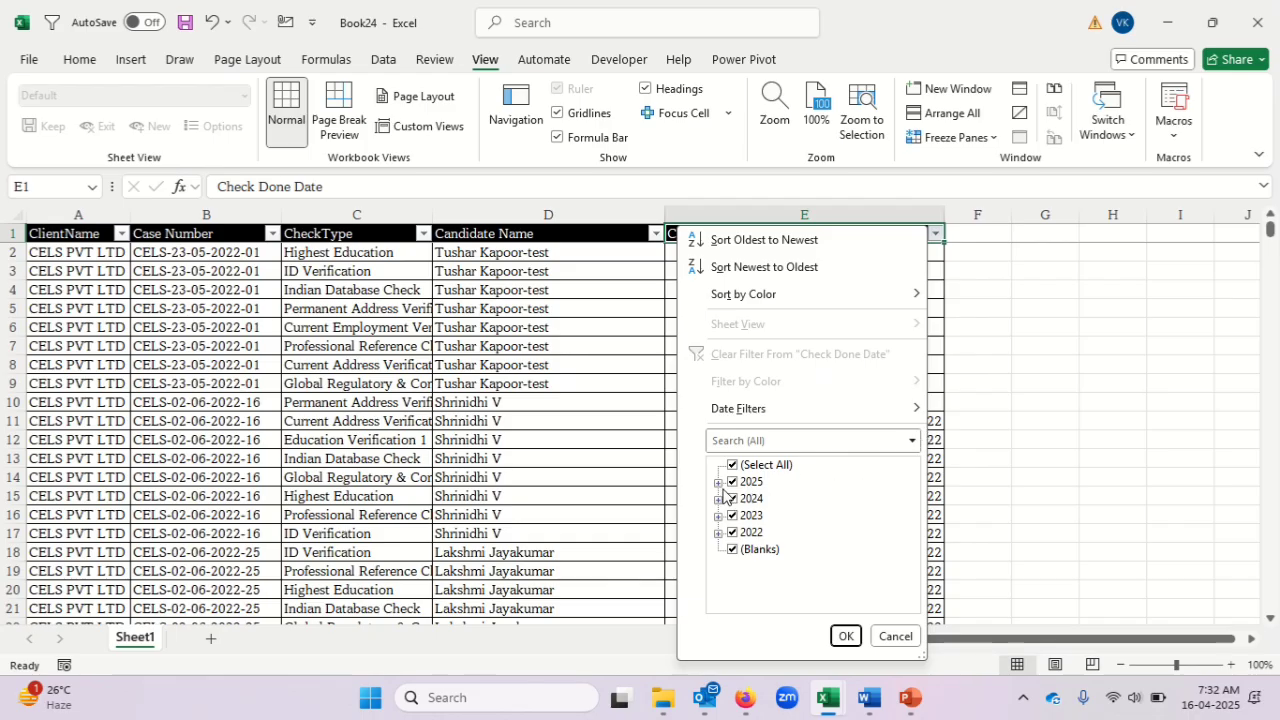
pyautogui.click(895, 636)
# Turn off the filters on the header row.
pyautogui.click(905, 478)
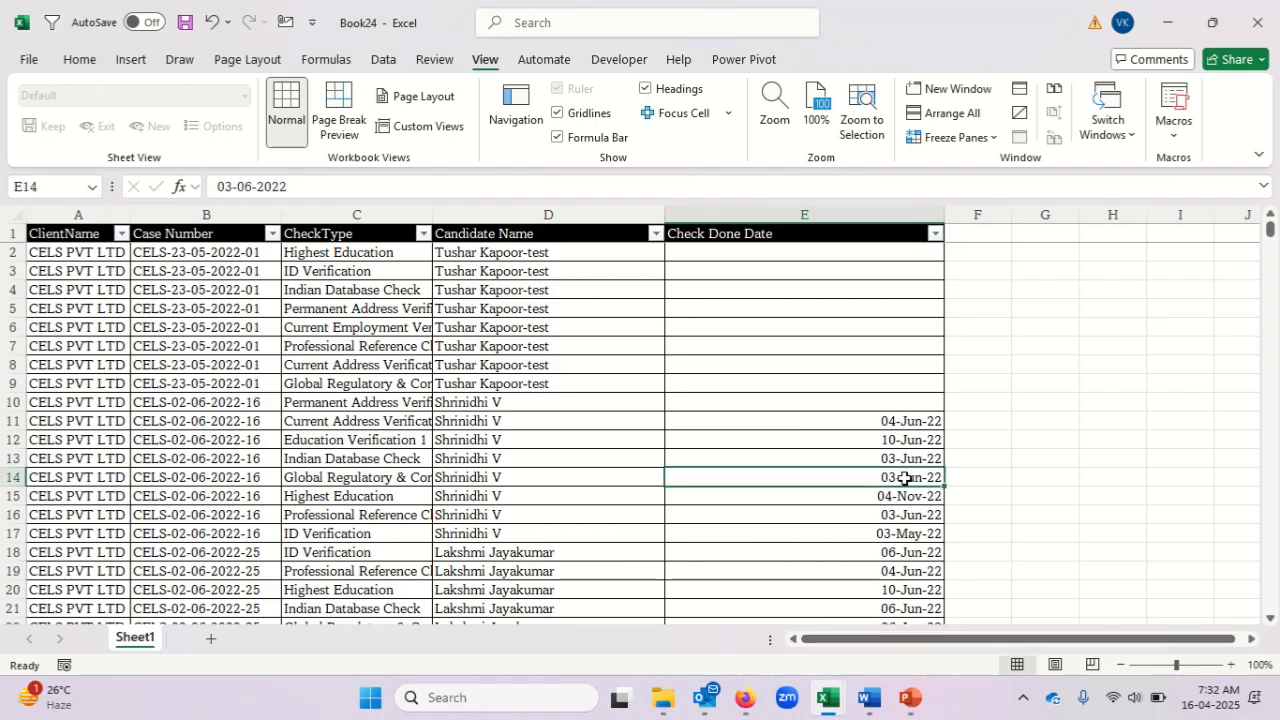
pyautogui.hotkey('ctrl', 'Up')
pyautogui.hotkey('ctrl', 'Up')
pyautogui.hotkey('ctrl', 'shift', 'l')
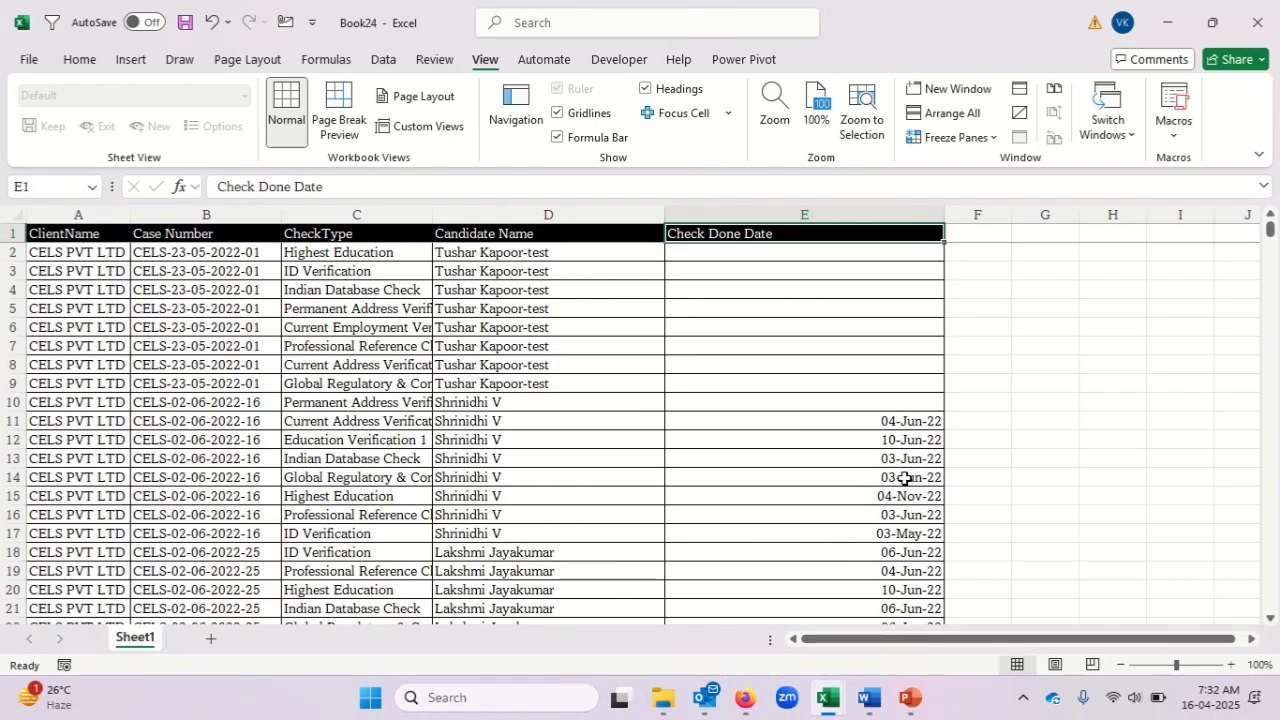
# Compare the ID column in the AstraZeneca late interim reports workbook with Book24's case numbers and check types in B2:C8.
pyautogui.hotkey('alt', 'Tab')
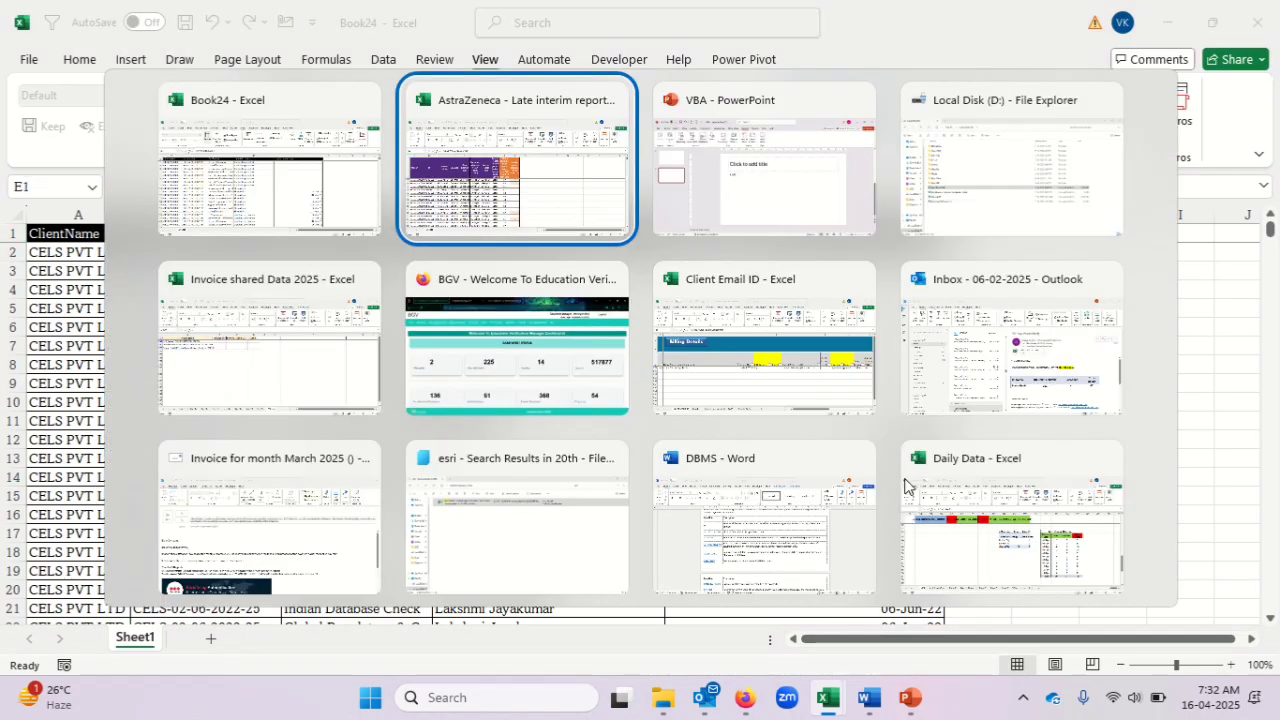
pyautogui.press('Up')
pyautogui.press('Up')
pyautogui.press('Down')
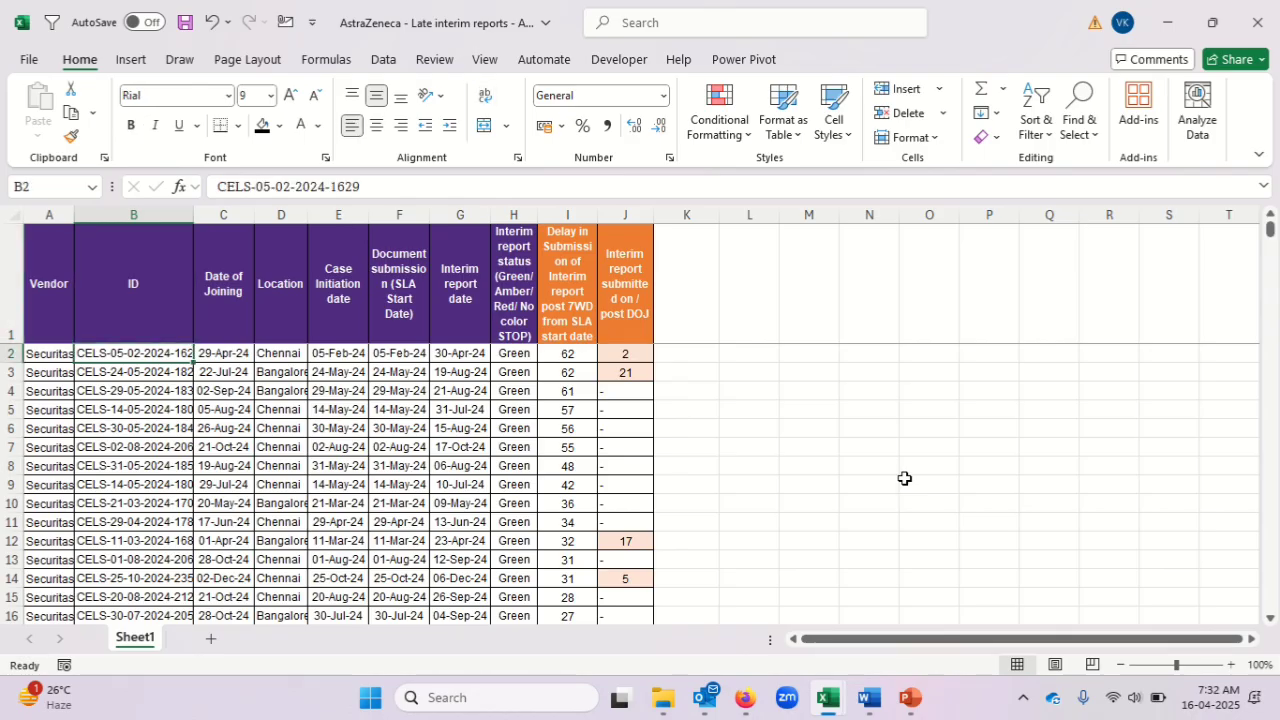
pyautogui.press('Right')
pyautogui.hotkey('alt', 'Tab')
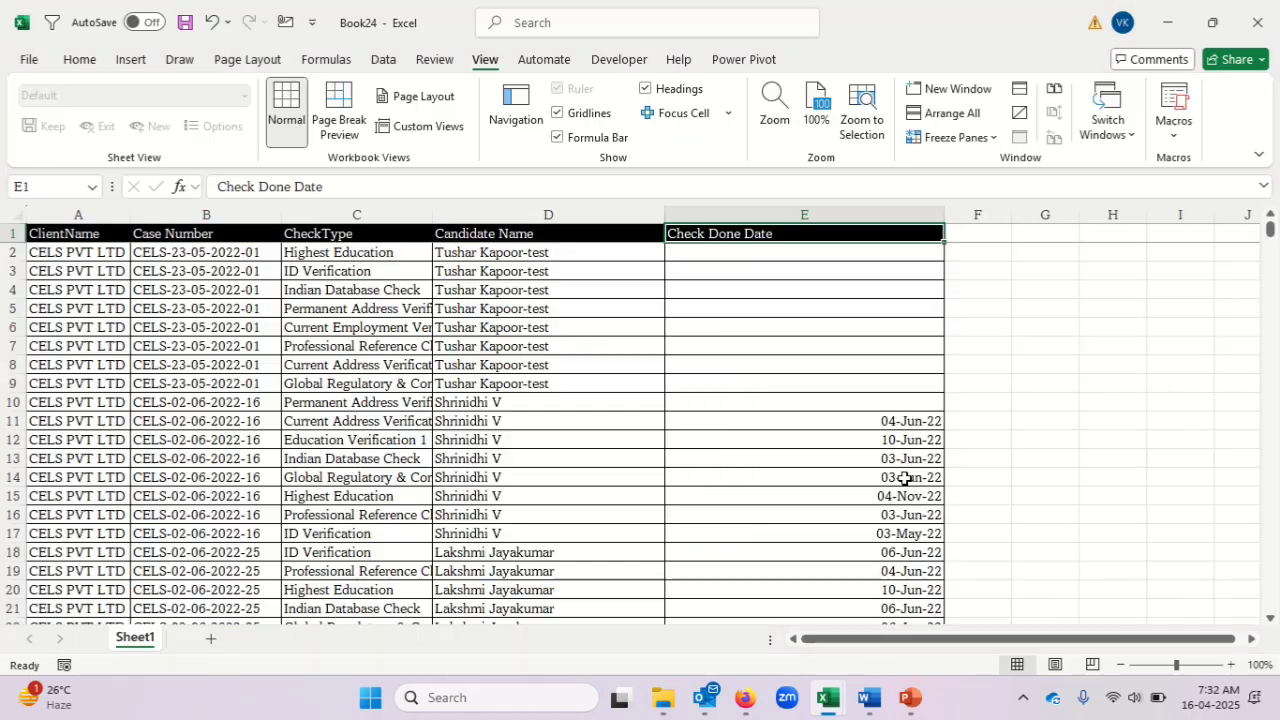
pyautogui.press('Down')
pyautogui.press('Left')
pyautogui.press('Left')
pyautogui.press('Left')
pyautogui.press('Left')
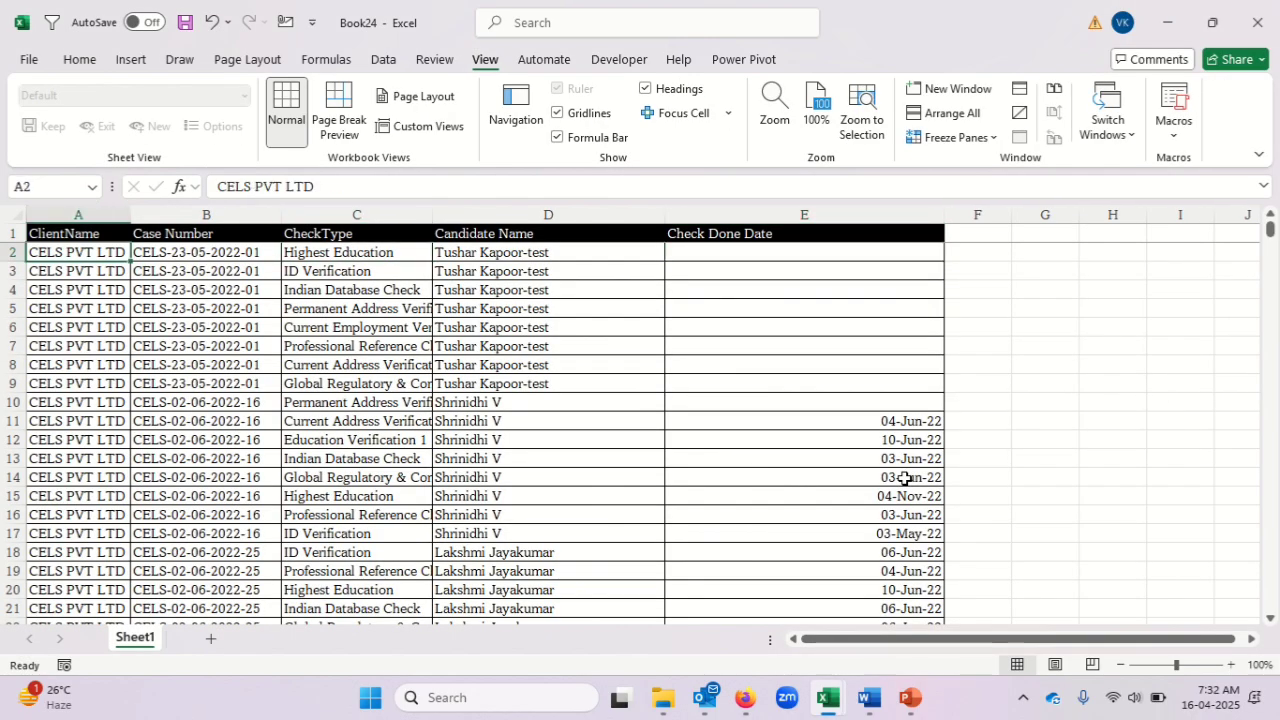
pyautogui.press('Right')
pyautogui.hotkey('shift', 'Down')
pyautogui.hotkey('shift', 'Down')
pyautogui.hotkey('shift', 'Down')
pyautogui.hotkey('shift', 'Down')
pyautogui.hotkey('shift', 'Down')
pyautogui.hotkey('shift', 'Right')
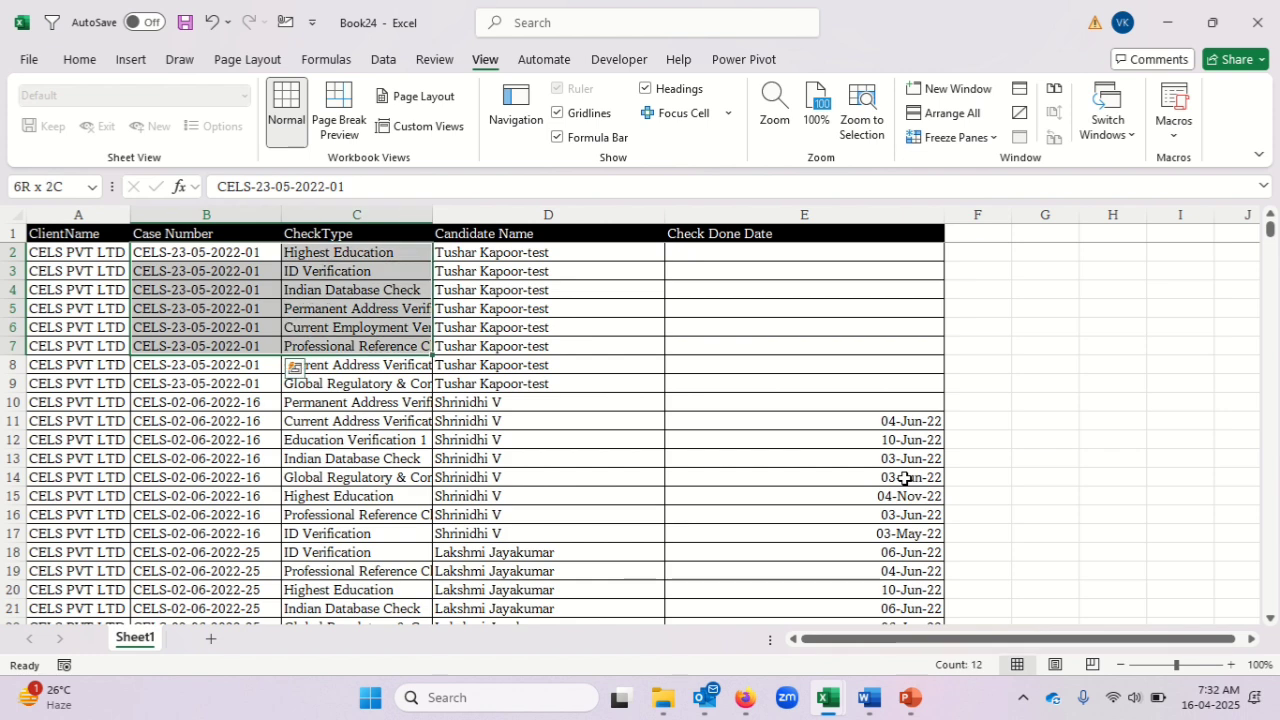
pyautogui.hotkey('shift', 'Down')
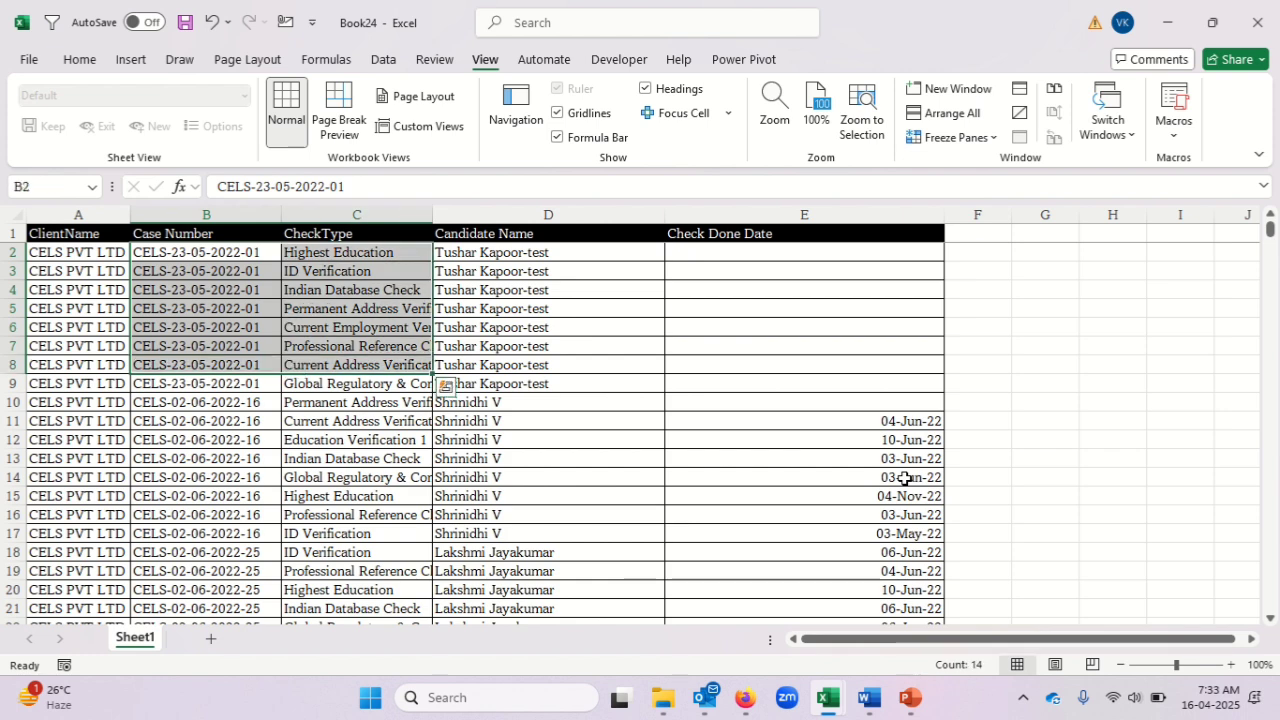
# Switch to the late interim reports workbook and examine row 2 from the ID through the empty columns beside the table.
pyautogui.hotkey('alt', 'Tab')
pyautogui.press('Right')
pyautogui.press('Right')
pyautogui.press('Right')
pyautogui.press('Right')
pyautogui.press('Right')
pyautogui.press('Right')
pyautogui.press('Right')
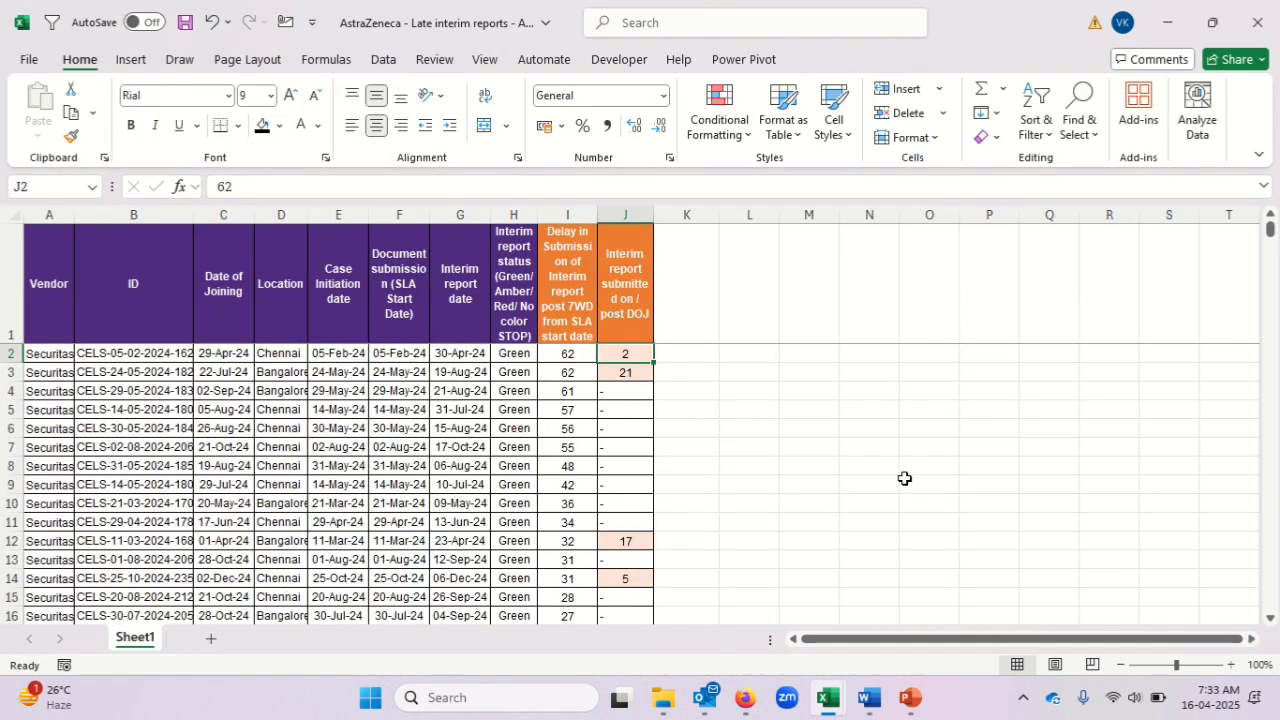
pyautogui.press('Right')
pyautogui.press('Right')
pyautogui.press('Right')
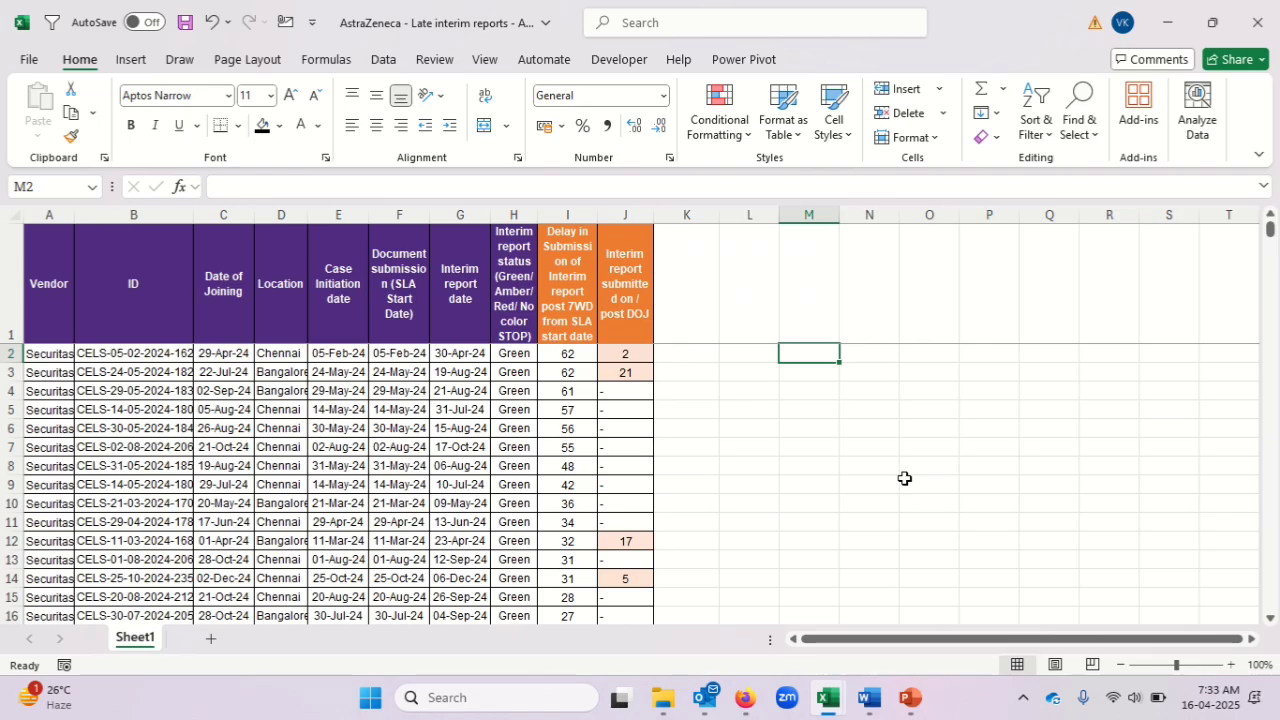
pyautogui.press('Left')
pyautogui.press('Left')
pyautogui.press('Left')
pyautogui.press('Left')
pyautogui.press('Left')
pyautogui.press('Left')
pyautogui.press('Left')
pyautogui.press('Left')
pyautogui.press('Left')
pyautogui.press('Left')
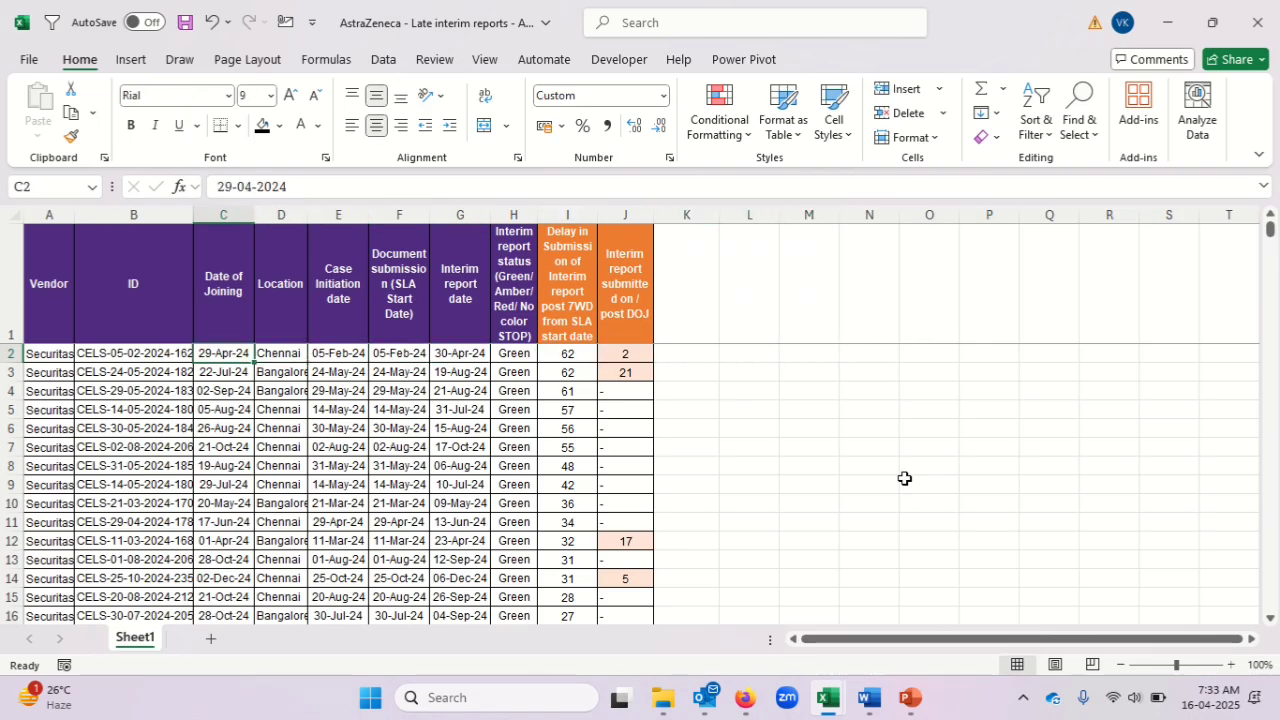
pyautogui.press('Left')
pyautogui.press('Up')
pyautogui.press('Down')
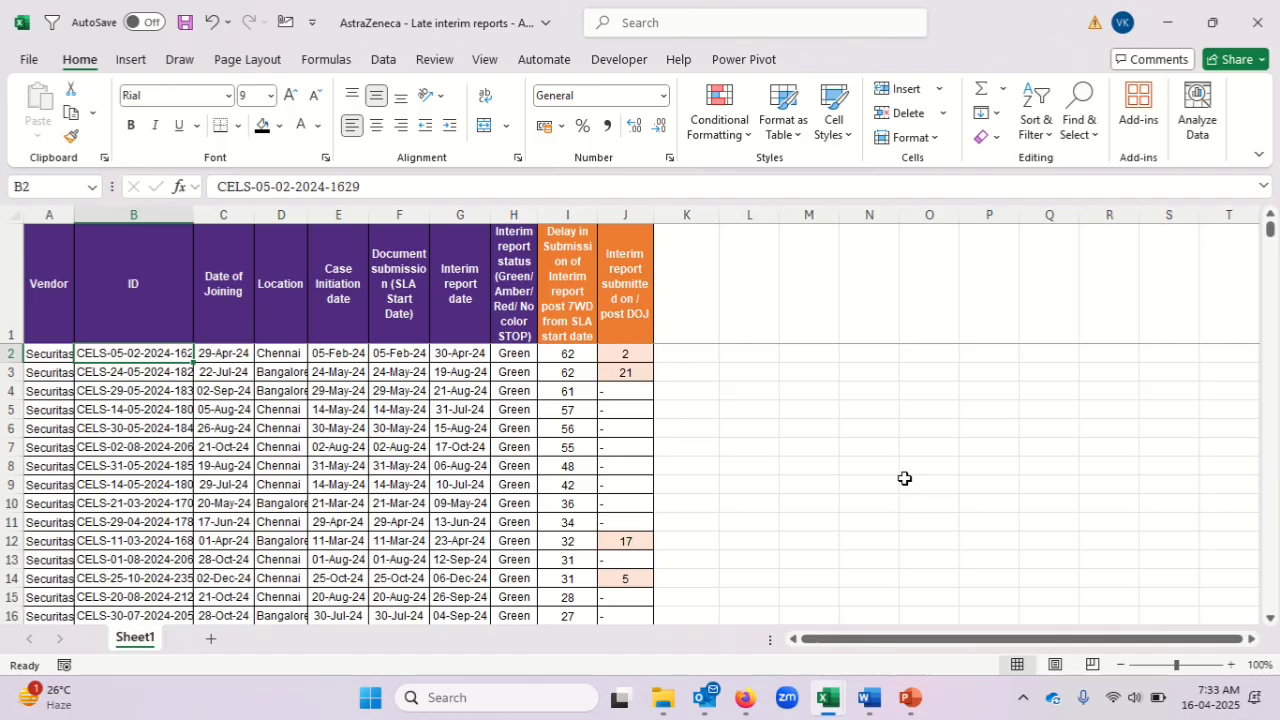
# Switch to Book24 and examine the Check Done Date cells E2:E9 belonging to the first case number.
pyautogui.hotkey('alt', 'Tab')
pyautogui.press('Right')
pyautogui.press('Right')
pyautogui.press('Right')
pyautogui.press('Right')
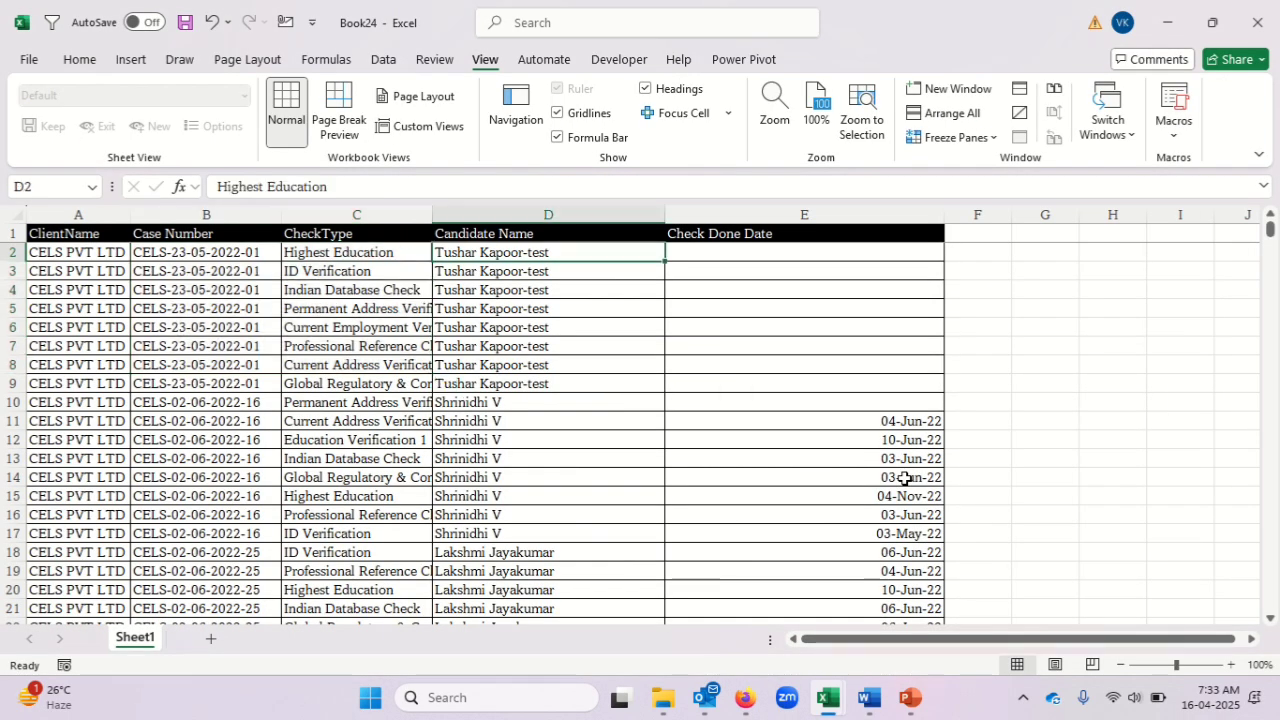
pyautogui.press('Left')
pyautogui.hotkey('shift', 'Down')
pyautogui.hotkey('shift', 'Down')
pyautogui.hotkey('shift', 'Down')
pyautogui.hotkey('shift', 'Down')
pyautogui.hotkey('shift', 'Down')
pyautogui.hotkey('shift', 'Down')
pyautogui.hotkey('shift', 'Down')
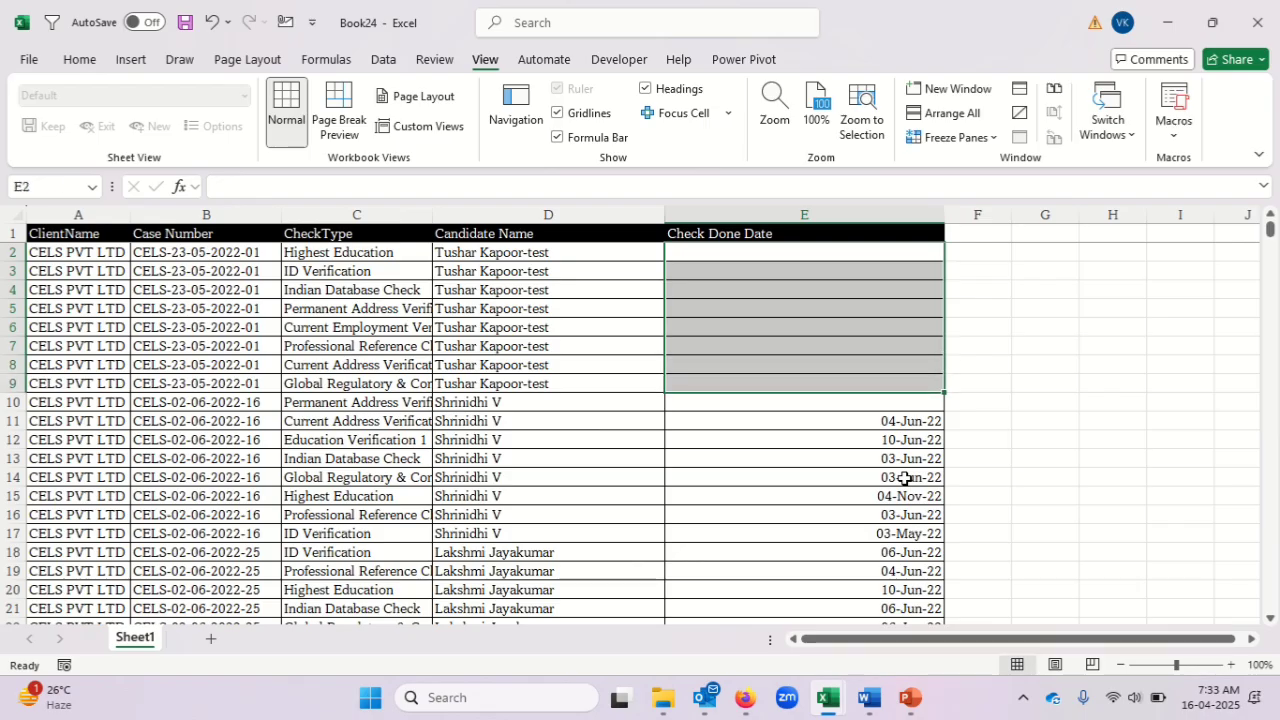
pyautogui.press('Left')
# Switch to the late interim reports workbook and begin a FILTER formula in cell N2.
pyautogui.hotkey('alt', 'Tab')
pyautogui.press('Right')
pyautogui.press('Right')
pyautogui.press('Right')
pyautogui.press('Right')
pyautogui.press('Right')
pyautogui.press('Right')
pyautogui.press('Right')
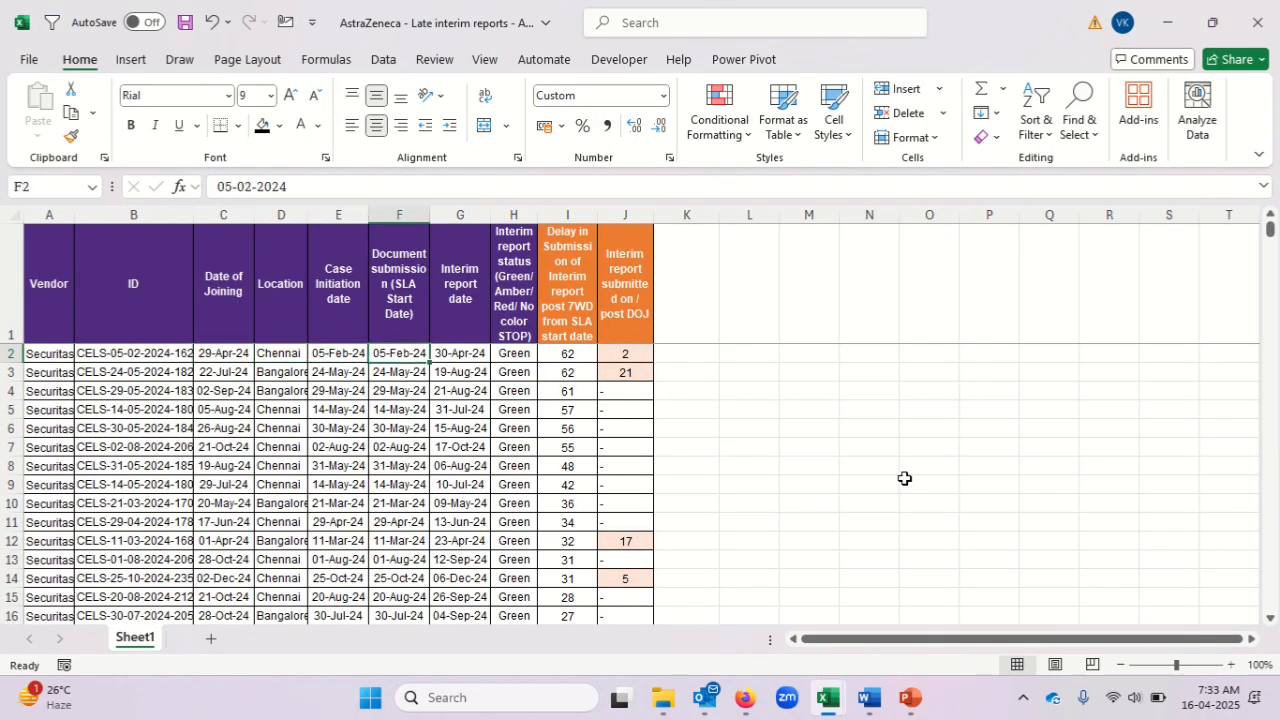
pyautogui.press('Right')
pyautogui.press('Right')
pyautogui.press('Right')
pyautogui.press('Right')
pyautogui.press('Right')
pyautogui.write('=fil')
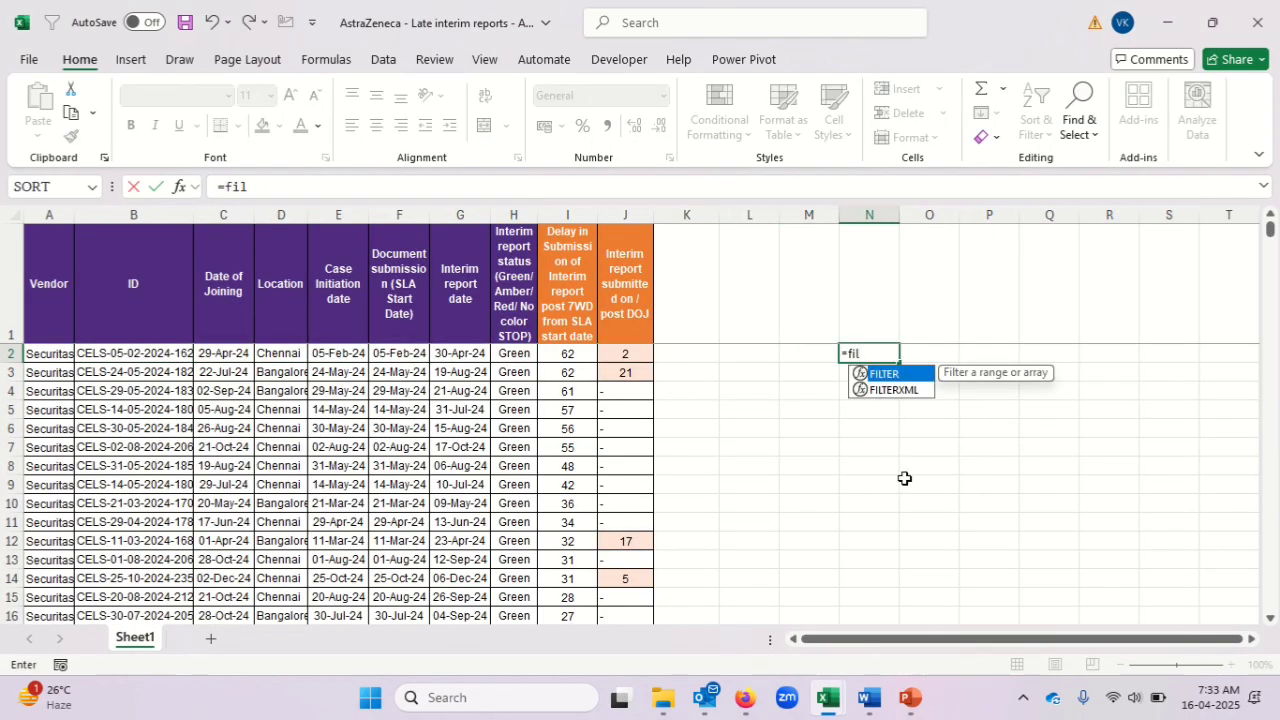
pyautogui.press('Tab')
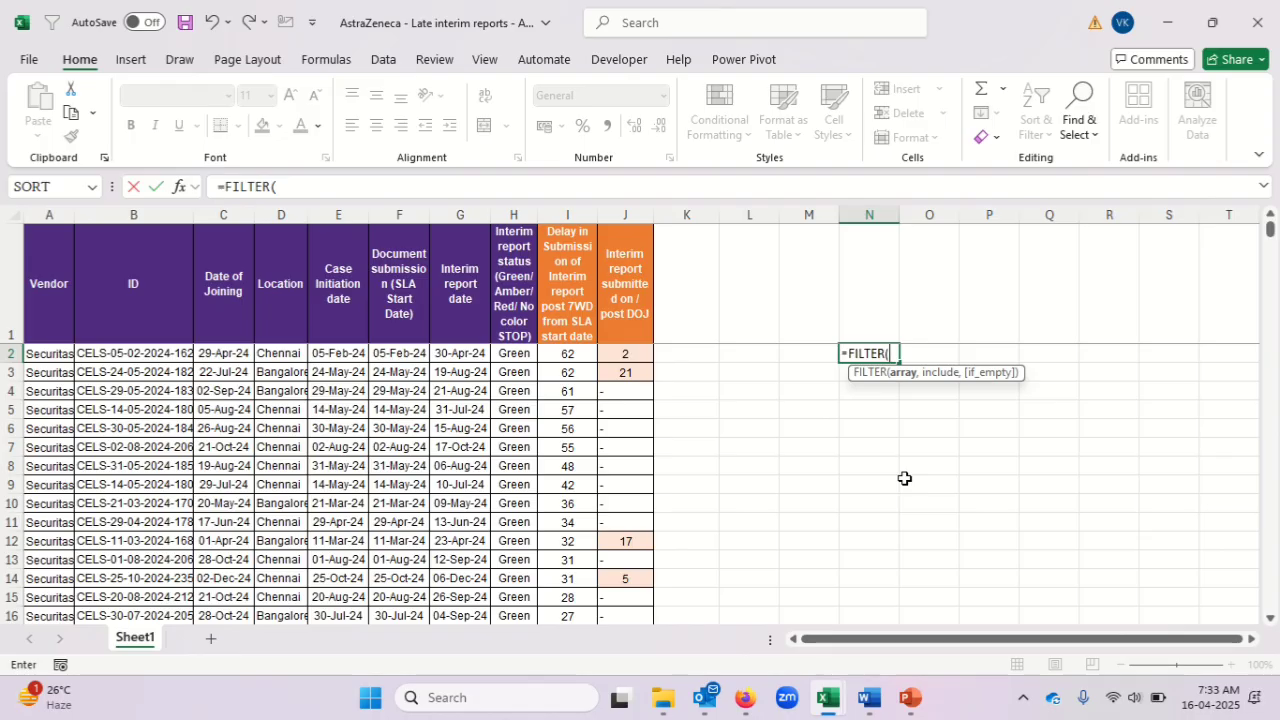
# Switch to Book24 and supply the Check Done Date cells $E$2:$E$57 as the FILTER formula's array.
pyautogui.hotkey('alt', 'Tab')
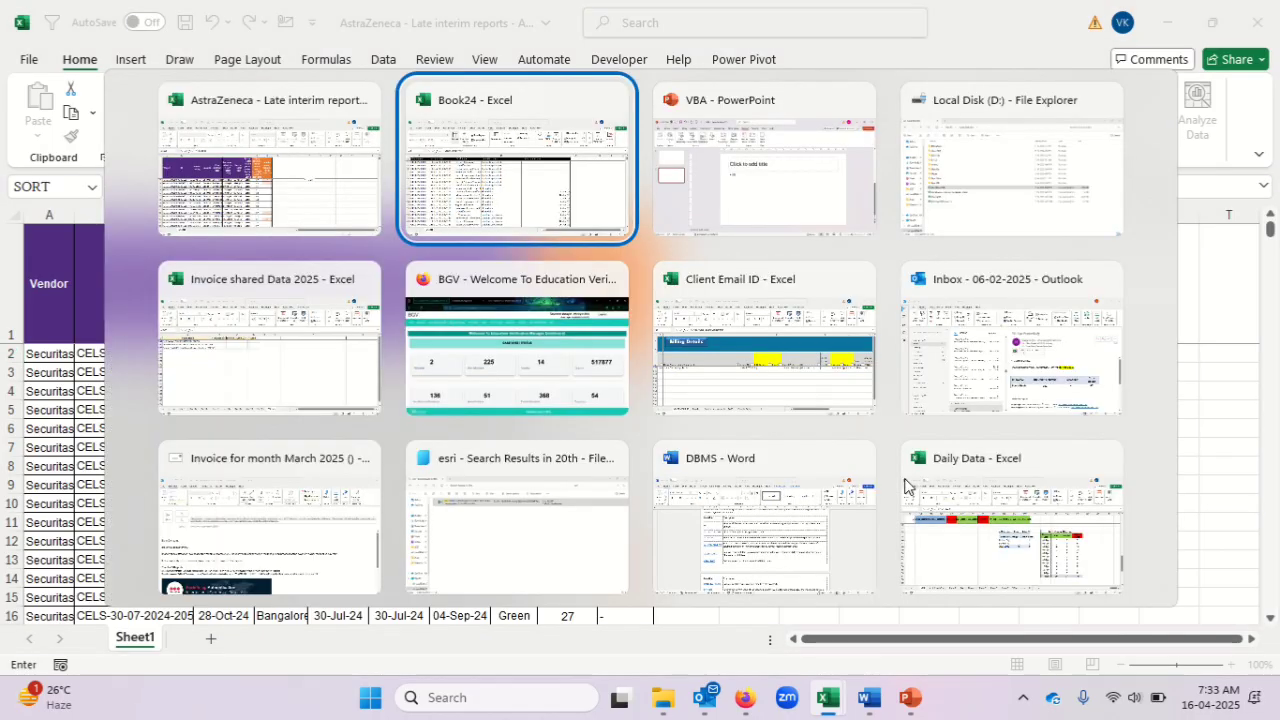
pyautogui.press('Right')
pyautogui.press('Right')
pyautogui.press('Right')
pyautogui.press('Right')
pyautogui.press('Right')
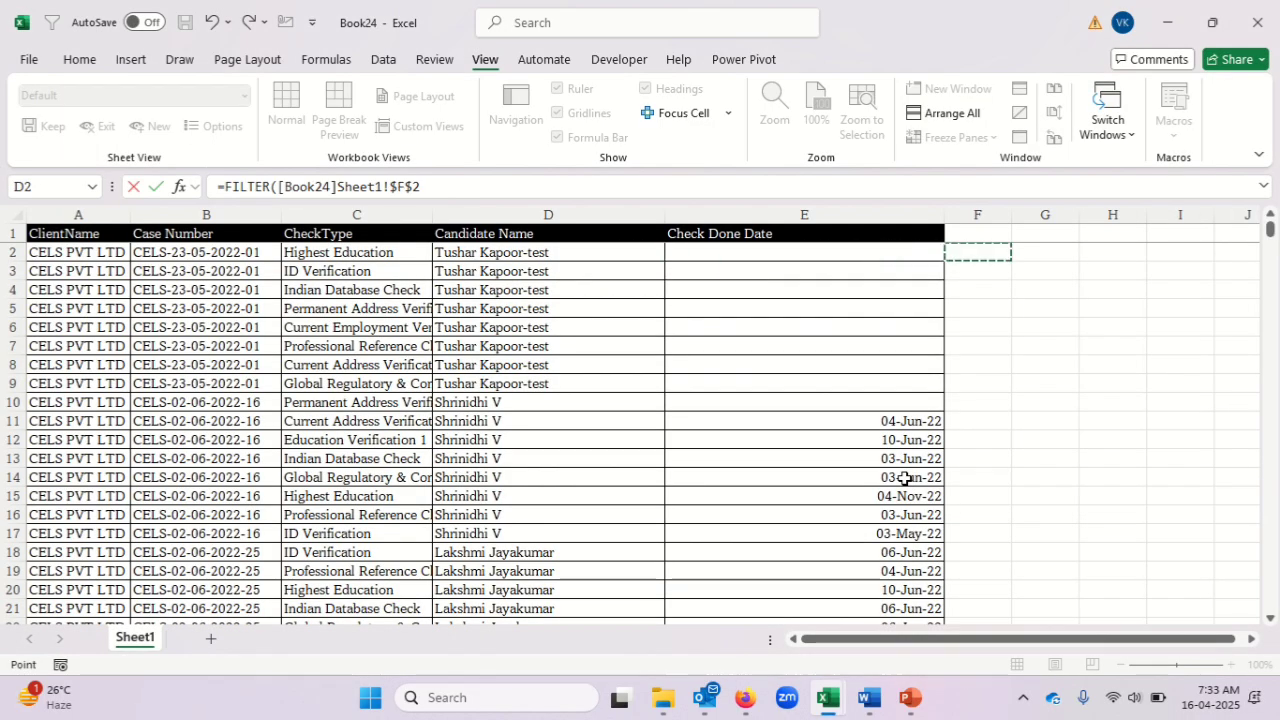
pyautogui.press('Left')
pyautogui.hotkey('shift', 'Down')
pyautogui.hotkey('shift', 'Down')
pyautogui.hotkey('shift', 'Down')
pyautogui.hotkey('shift', 'Down')
pyautogui.hotkey('shift', 'Down')
pyautogui.hotkey('shift', 'Down')
pyautogui.hotkey('shift', 'Down')
pyautogui.hotkey('shift', 'Down')
pyautogui.hotkey('shift', 'Down')
pyautogui.hotkey('shift', 'Down')
pyautogui.hotkey('shift', 'Down')
pyautogui.hotkey('shift', 'Down')
pyautogui.hotkey('shift', 'Down')
pyautogui.hotkey('shift', 'Down')
pyautogui.hotkey('shift', 'Down')
pyautogui.hotkey('shift', 'Down')
pyautogui.hotkey('shift', 'Down')
pyautogui.hotkey('shift', 'Down')
pyautogui.hotkey('shift', 'Down')
pyautogui.hotkey('shift', 'Down')
pyautogui.hotkey('shift', 'Down')
pyautogui.hotkey('shift', 'Down')
pyautogui.hotkey('shift', 'Down')
pyautogui.hotkey('shift', 'Down')
pyautogui.hotkey('shift', 'Down')
pyautogui.hotkey('shift', 'Down')
pyautogui.hotkey('shift', 'Down')
pyautogui.hotkey('shift', 'Down')
pyautogui.hotkey('shift', 'Down')
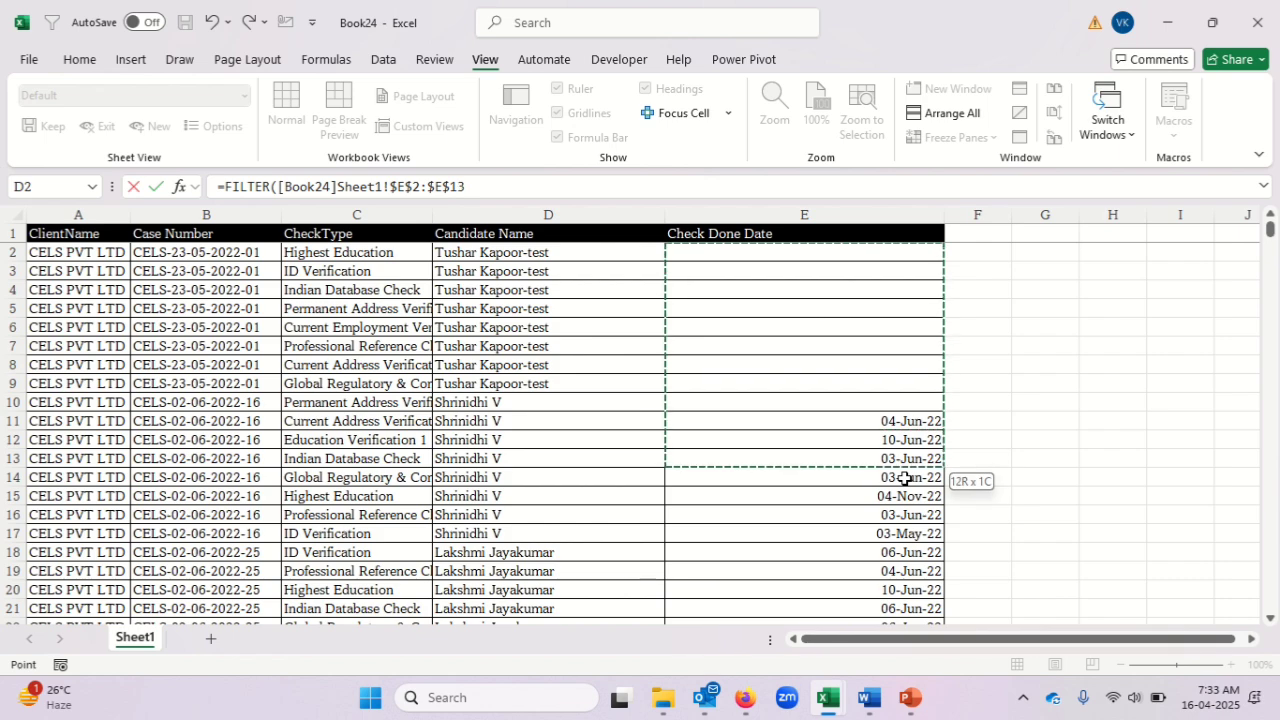
pyautogui.hotkey('shift', 'Down')
pyautogui.hotkey('shift', 'Down')
pyautogui.hotkey('shift', 'Down')
pyautogui.hotkey('shift', 'Down')
pyautogui.hotkey('shift', 'Down')
pyautogui.hotkey('shift', 'Down')
pyautogui.hotkey('shift', 'Down')
pyautogui.hotkey('shift', 'Down')
pyautogui.hotkey('shift', 'Down')
pyautogui.hotkey('shift', 'Down')
pyautogui.hotkey('shift', 'Down')
pyautogui.hotkey('shift', 'Down')
pyautogui.hotkey('shift', 'Down')
pyautogui.hotkey('shift', 'Down')
pyautogui.hotkey('shift', 'Down')
pyautogui.hotkey('shift', 'Down')
pyautogui.hotkey('shift', 'Down')
pyautogui.hotkey('shift', 'Down')
pyautogui.hotkey('shift', 'Down')
pyautogui.hotkey('shift', 'Down')
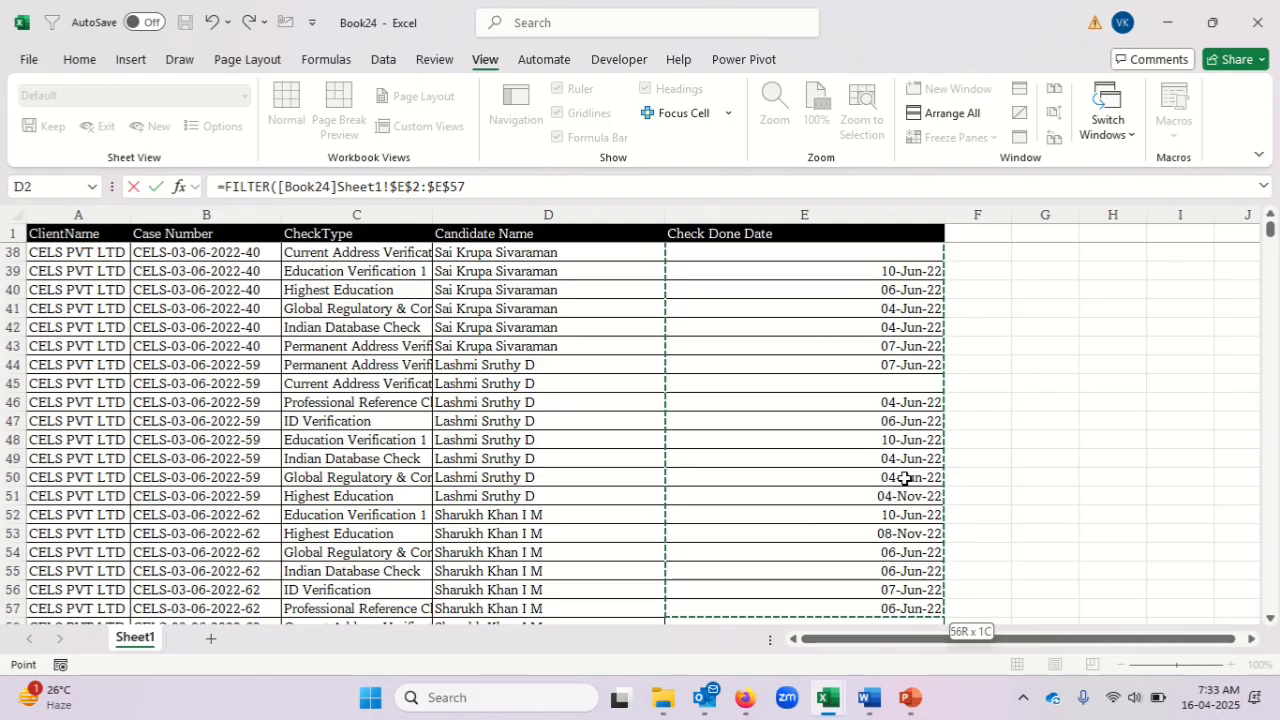
pyautogui.click(507, 185)
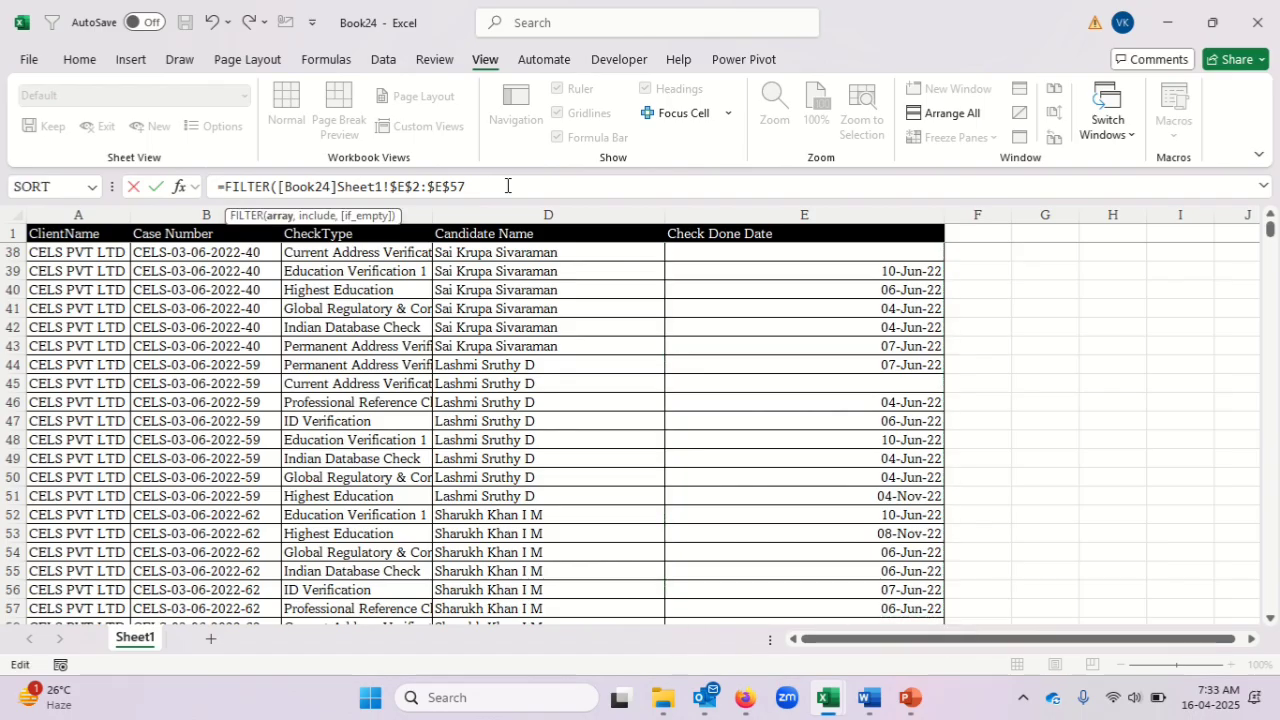
# Set the FILTER condition to Book24's case numbers $B$2:$B$40593 equal to cell B2 of the late interim reports workbook.
pyautogui.write(',')
pyautogui.click(259, 259)
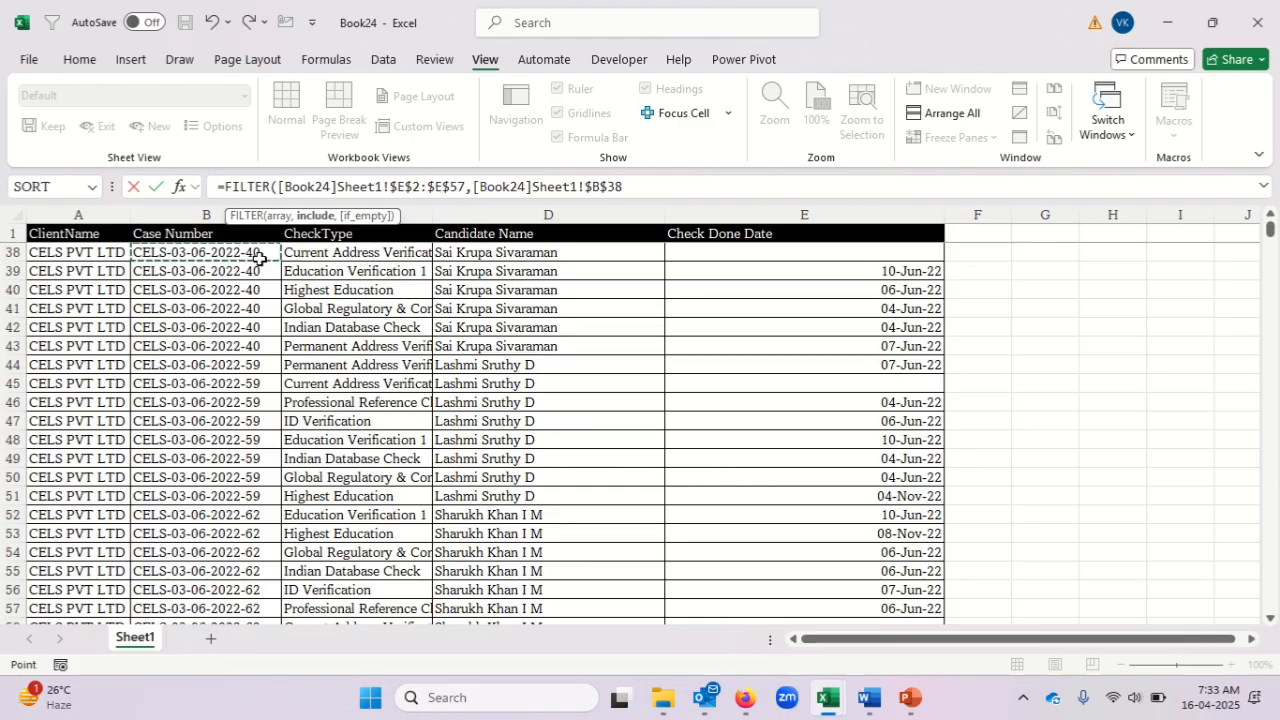
pyautogui.hotkey('ctrl', 'Up')
pyautogui.press('Down')
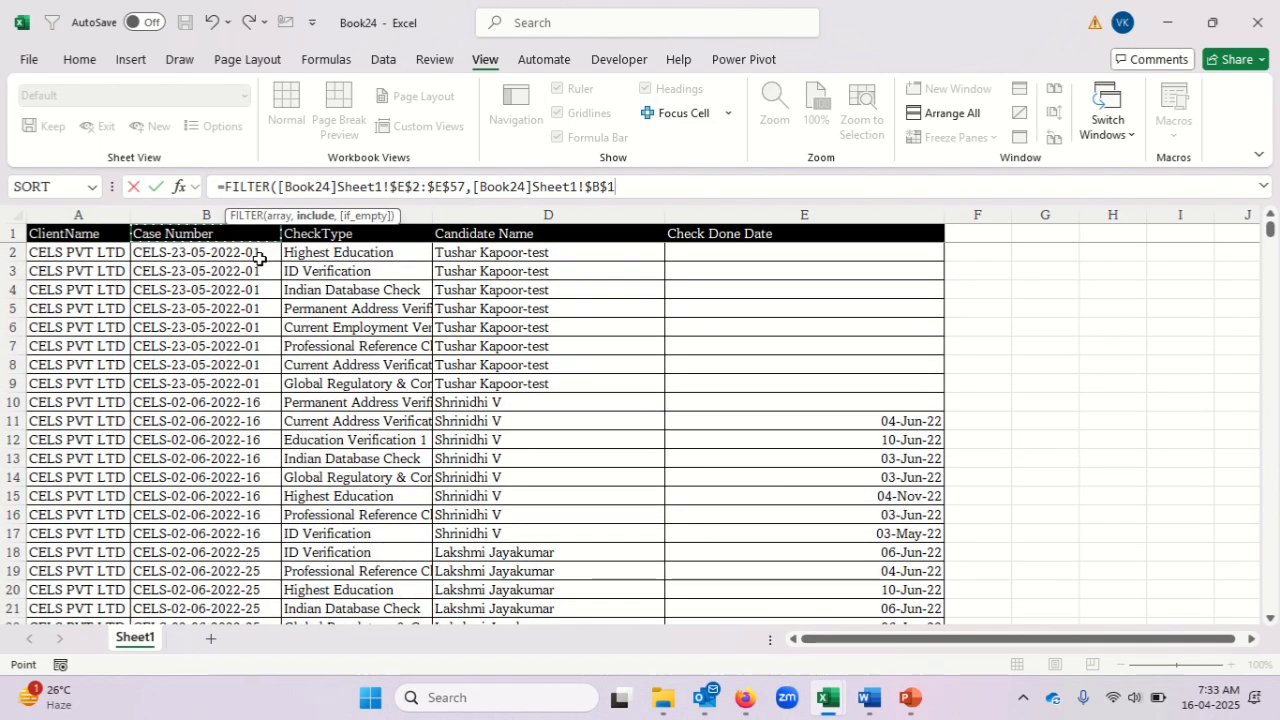
pyautogui.hotkey('ctrl', 'shift', 'Down')
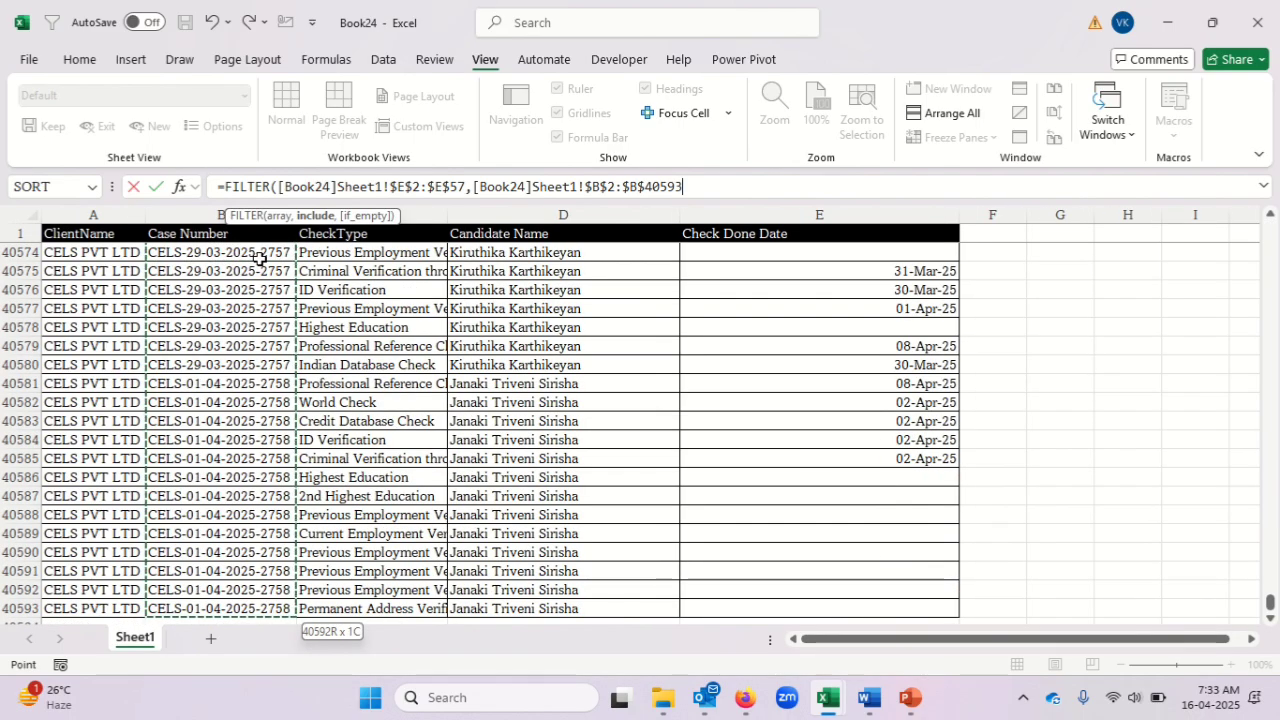
pyautogui.write('=')
pyautogui.hotkey('alt', 'Tab')
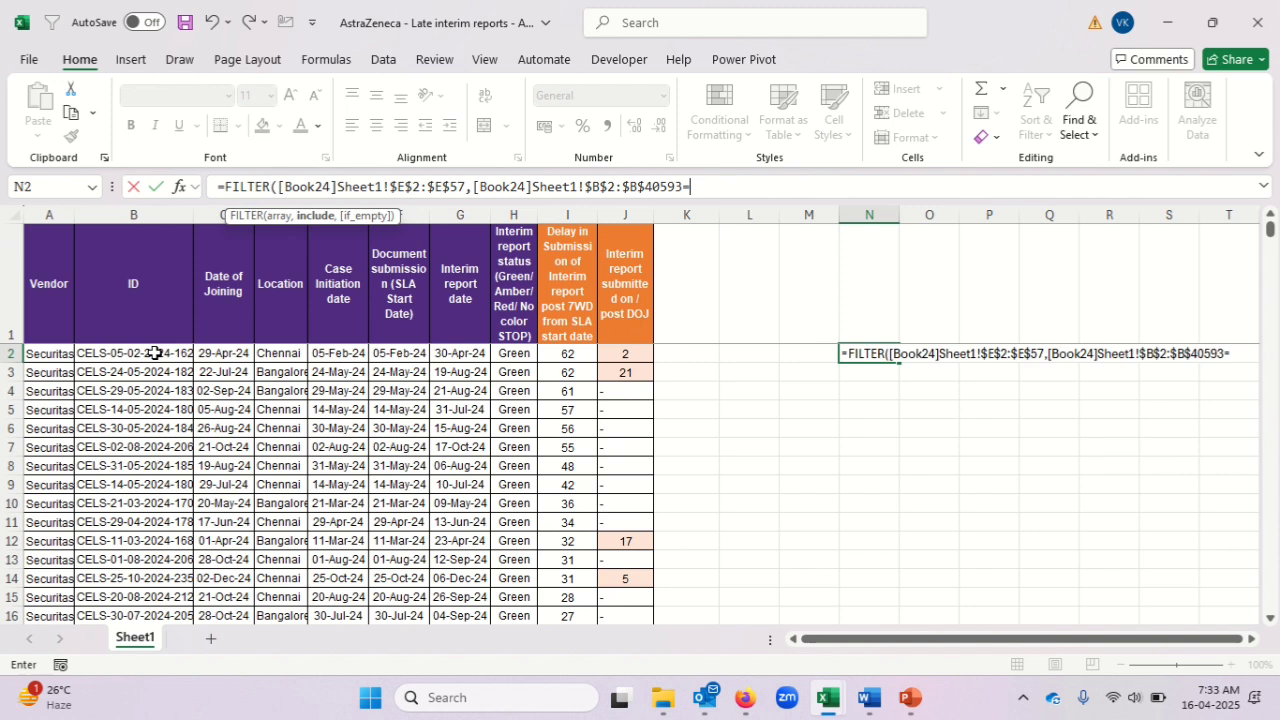
pyautogui.click(155, 353)
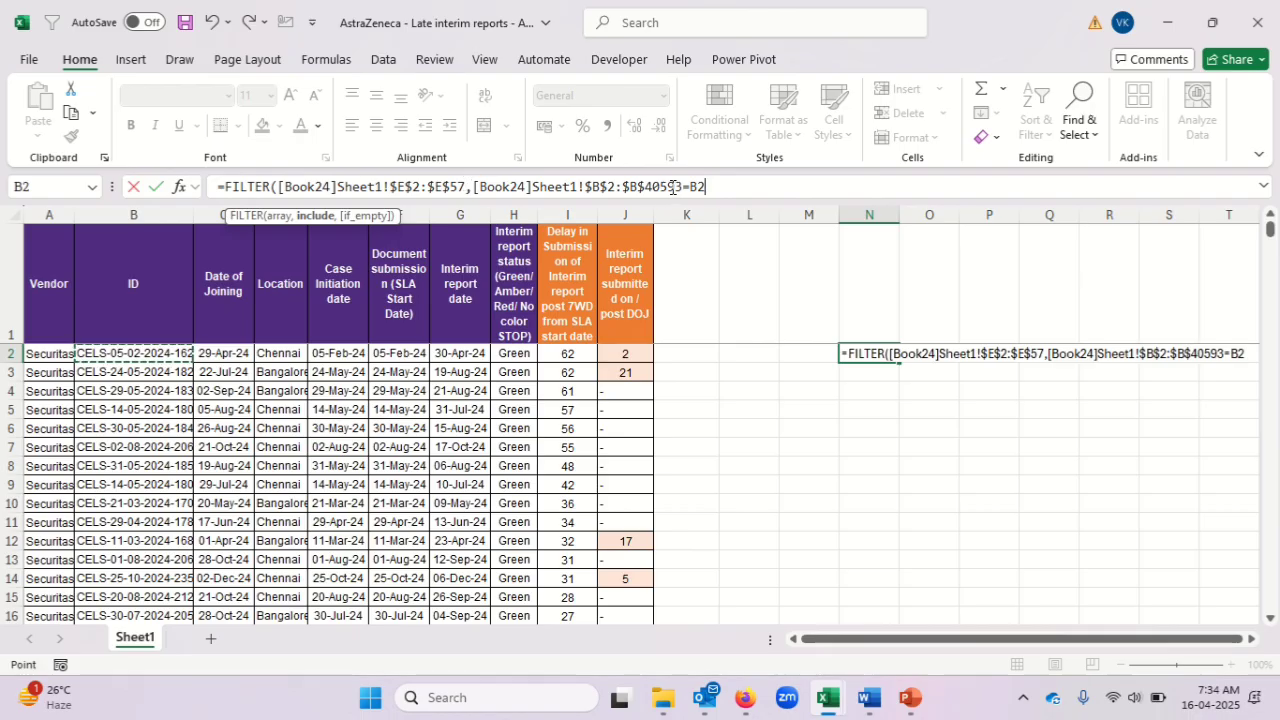
# Extend the FILTER array's end row to 40593 so it matches the condition range, and complete the formula in N2.
pyautogui.click(466, 186)
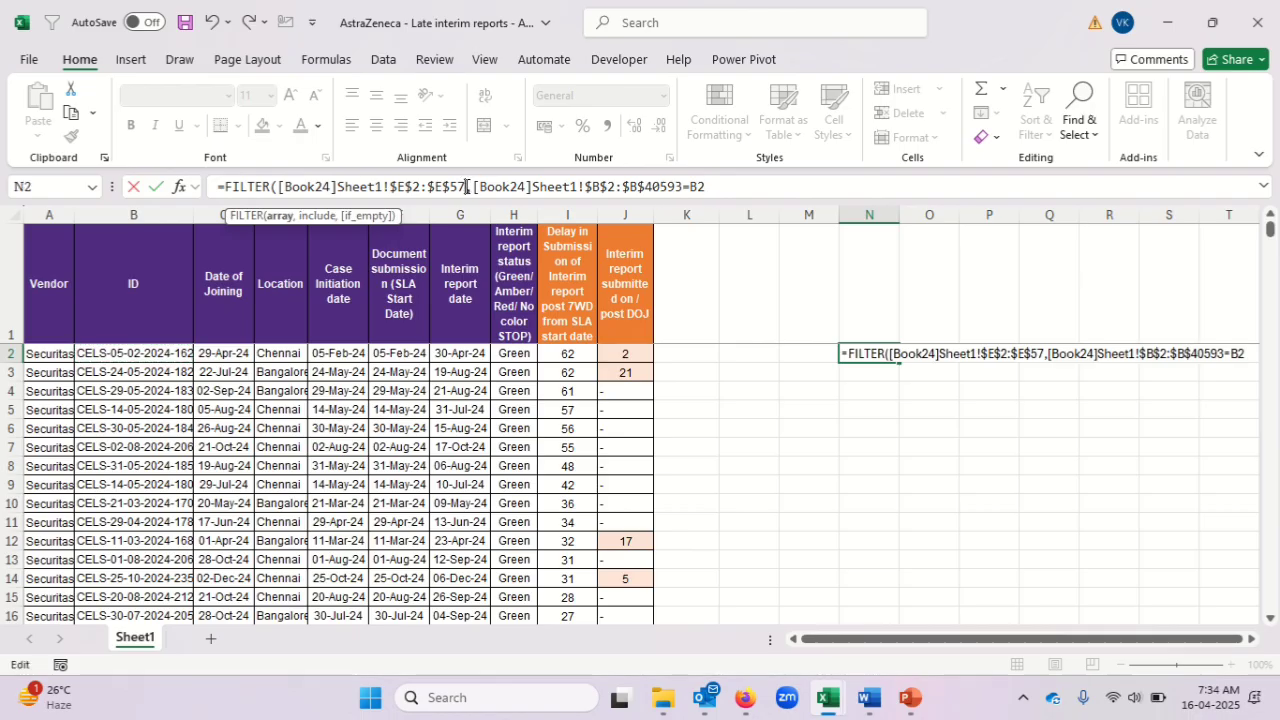
pyautogui.press('BackSpace')
pyautogui.press('BackSpace')
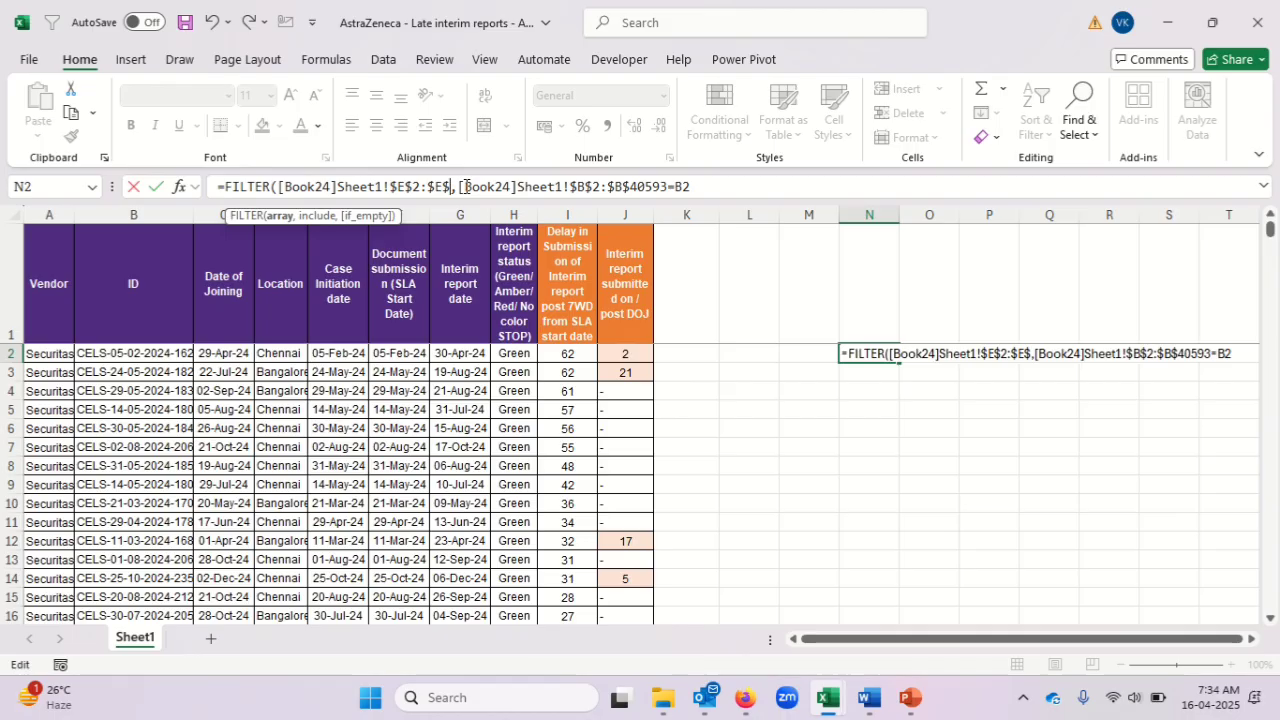
pyautogui.write('40')
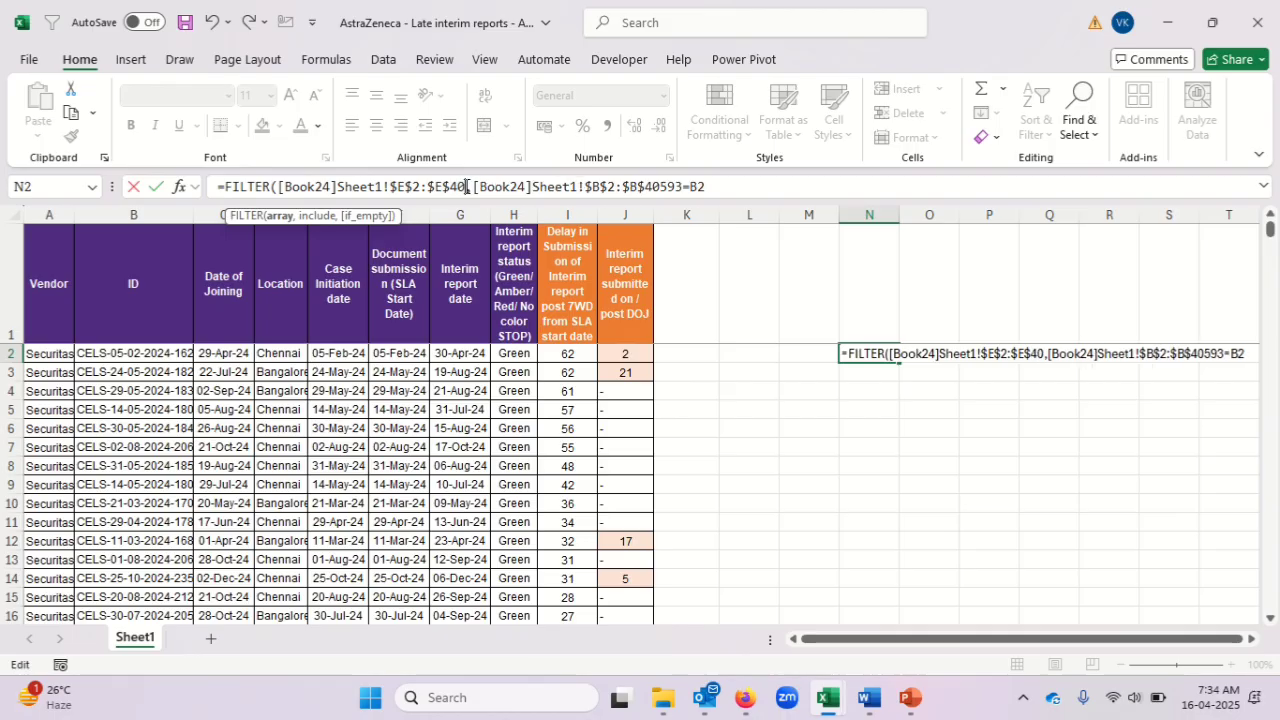
pyautogui.write('593')
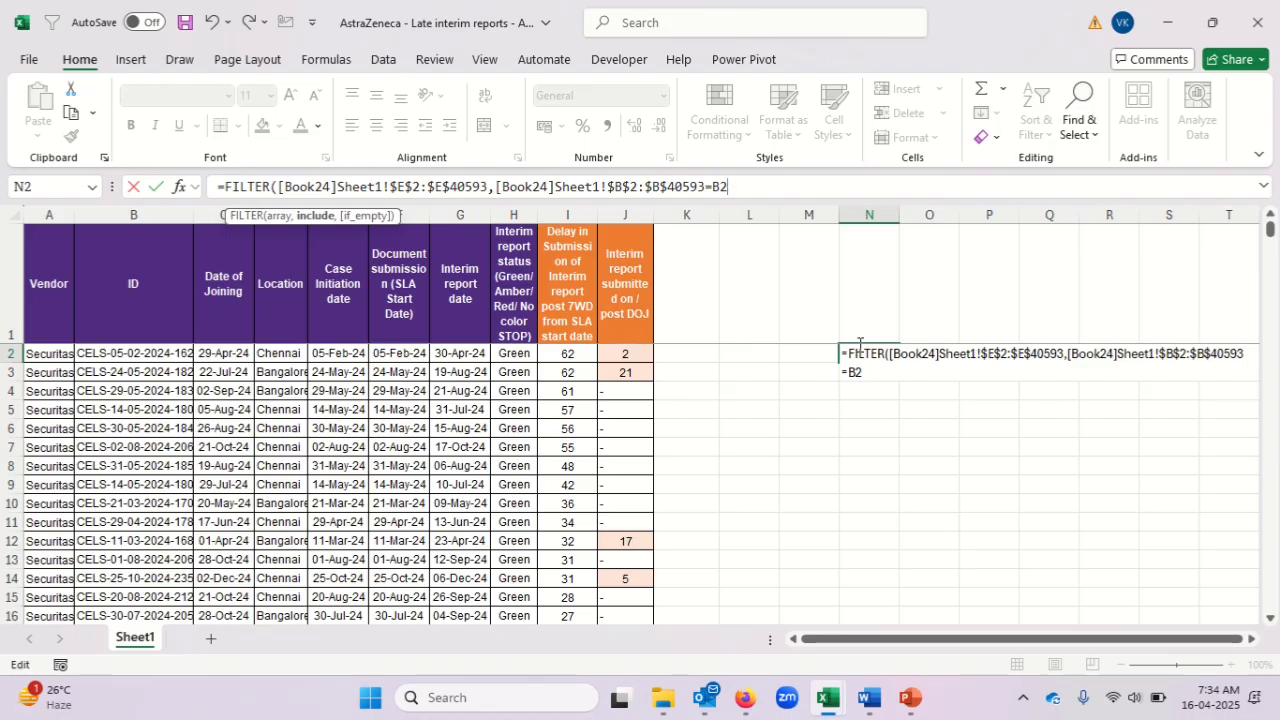
pyautogui.write(')')
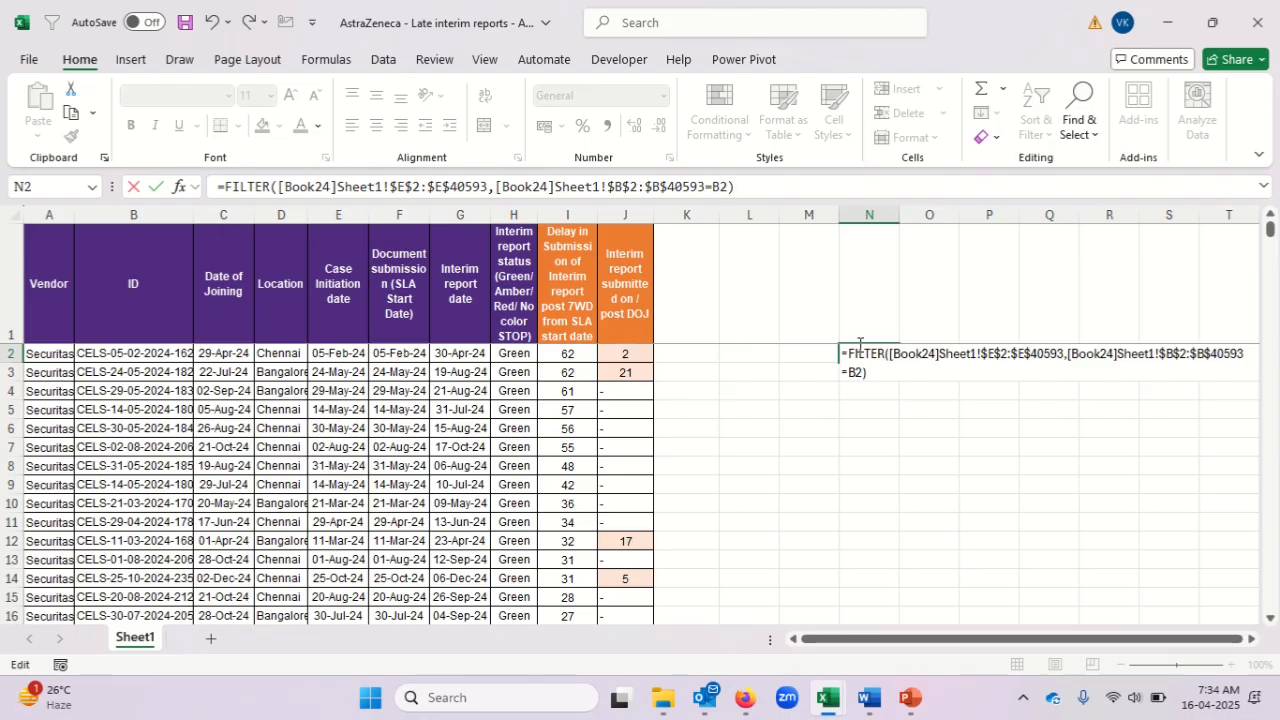
pyautogui.hotkey('ctrl', 'Return')
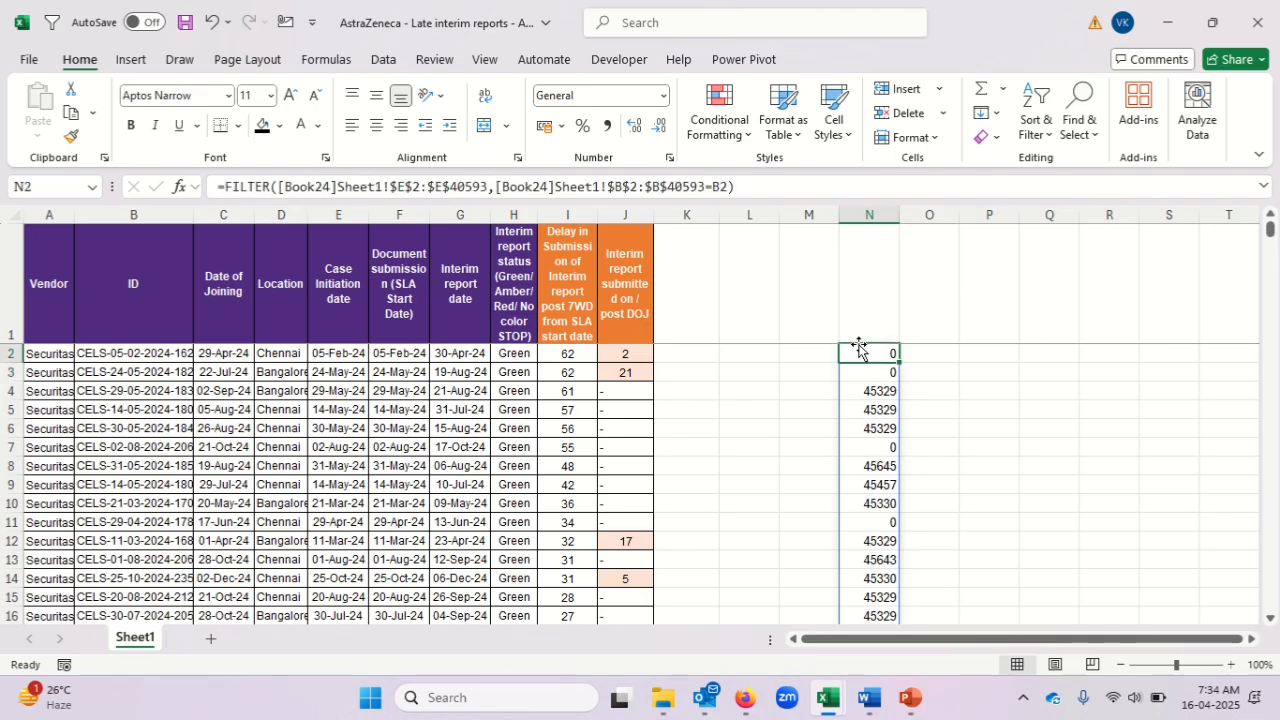
# Examine the values that the FILTER formula spills down column N from N2.
pyautogui.press('Down')
pyautogui.press('Down')
pyautogui.press('Down')
pyautogui.press('Down')
pyautogui.press('Down')
pyautogui.press('Down')
pyautogui.press('Down')
pyautogui.press('Down')
pyautogui.press('Down')
pyautogui.press('Down')
pyautogui.press('Down')
pyautogui.press('Down')
pyautogui.press('Down')
pyautogui.press('Down')
pyautogui.press('Down')
pyautogui.press('Down')
pyautogui.press('Down')
pyautogui.press('Down')
pyautogui.press('Down')
pyautogui.press('Down')
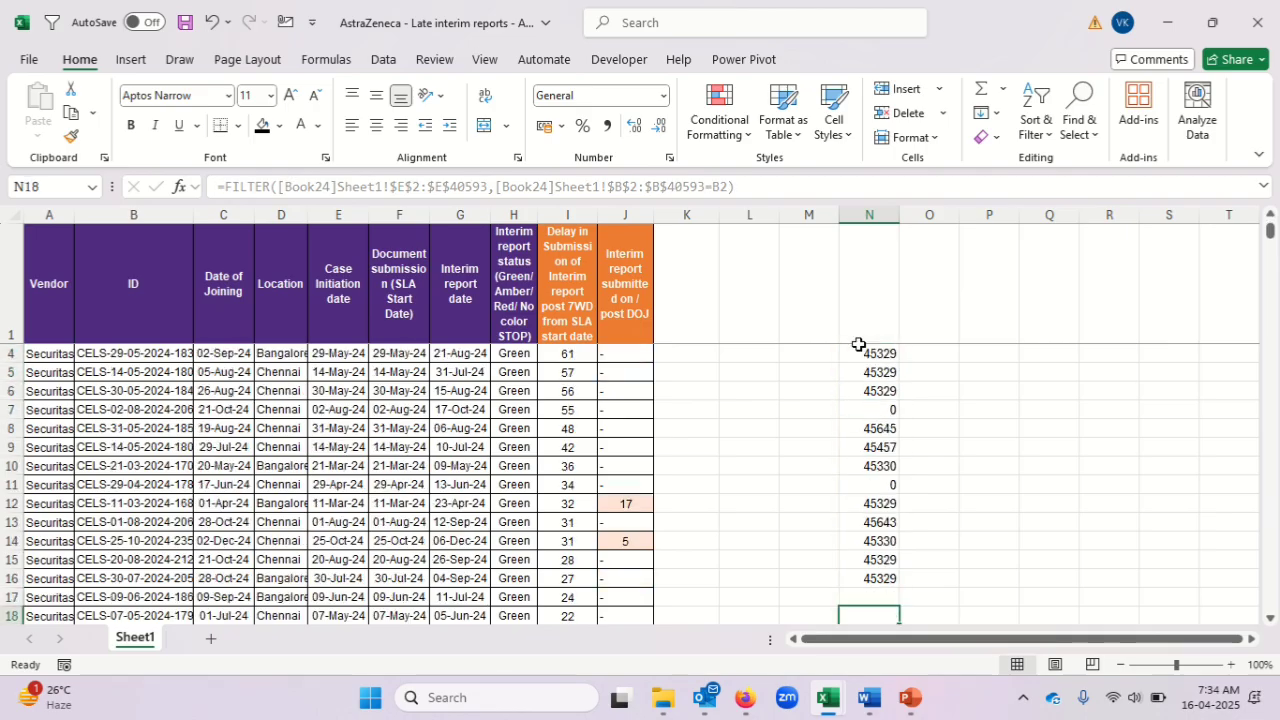
pyautogui.press('Down')
pyautogui.press('Down')
pyautogui.press('Down')
pyautogui.press('Down')
pyautogui.press('Down')
pyautogui.press('Down')
pyautogui.press('Down')
pyautogui.press('Down')
pyautogui.press('Down')
pyautogui.press('Down')
pyautogui.press('Down')
pyautogui.press('Down')
pyautogui.press('Down')
pyautogui.press('Down')
pyautogui.press('Down')
pyautogui.hotkey('ctrl', 'Up')
pyautogui.hotkey('ctrl', 'Up')
pyautogui.hotkey('ctrl', 'Up')
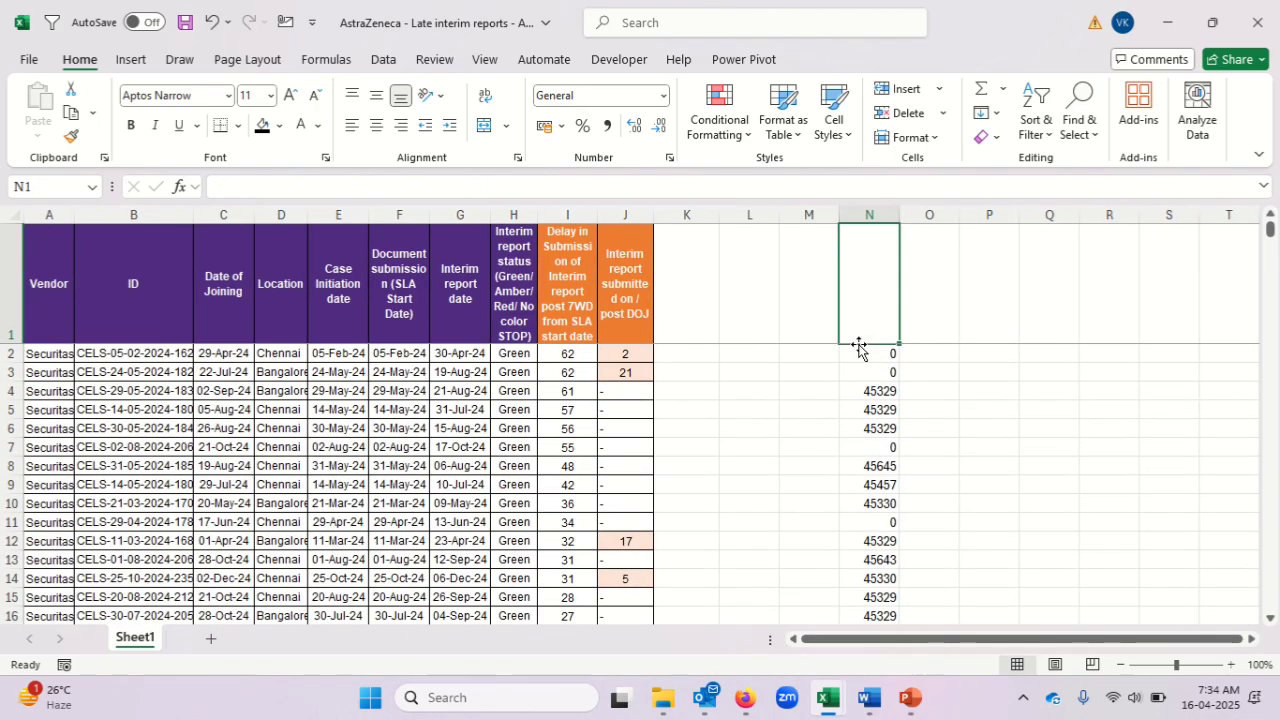
pyautogui.press('Down')
pyautogui.press('Down')
pyautogui.press('Down')
pyautogui.press('Up')
pyautogui.press('Up')
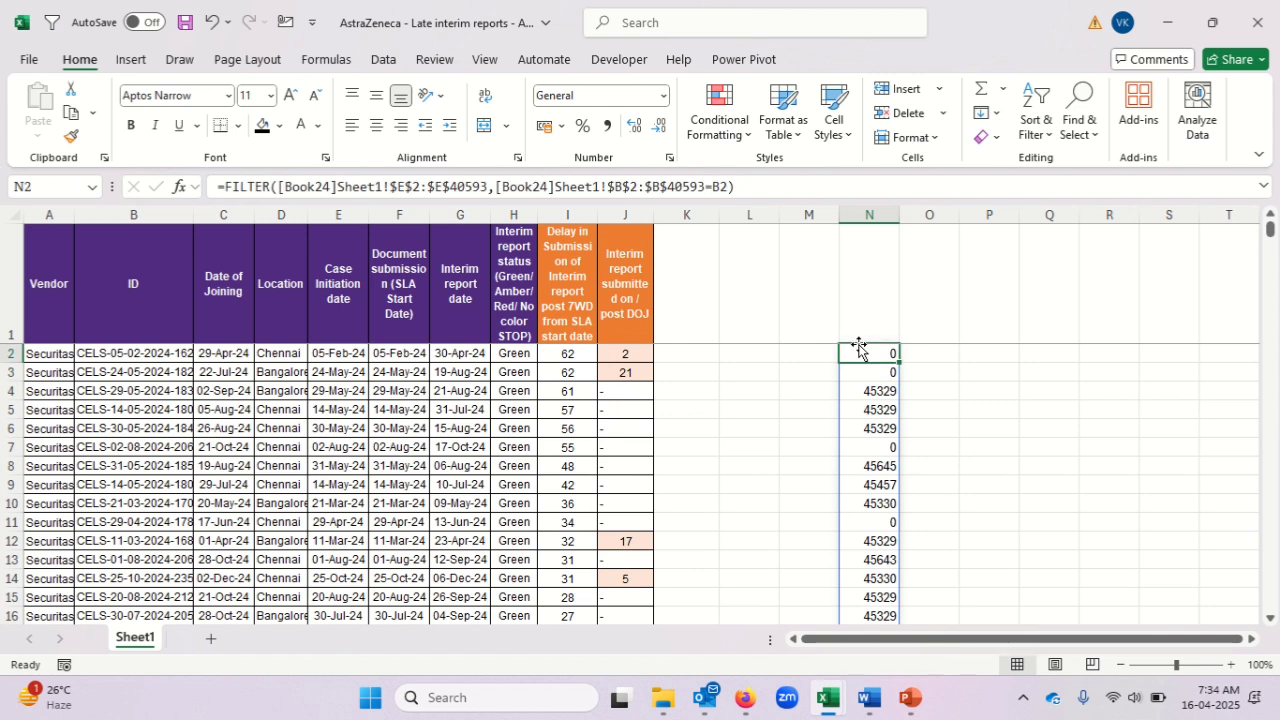
# Format the spilled results starting at N2 as day-month-year dates.
pyautogui.hotkey('ctrl', 'shift', 'Down')
pyautogui.hotkey('ctrl', 'shift', '3')
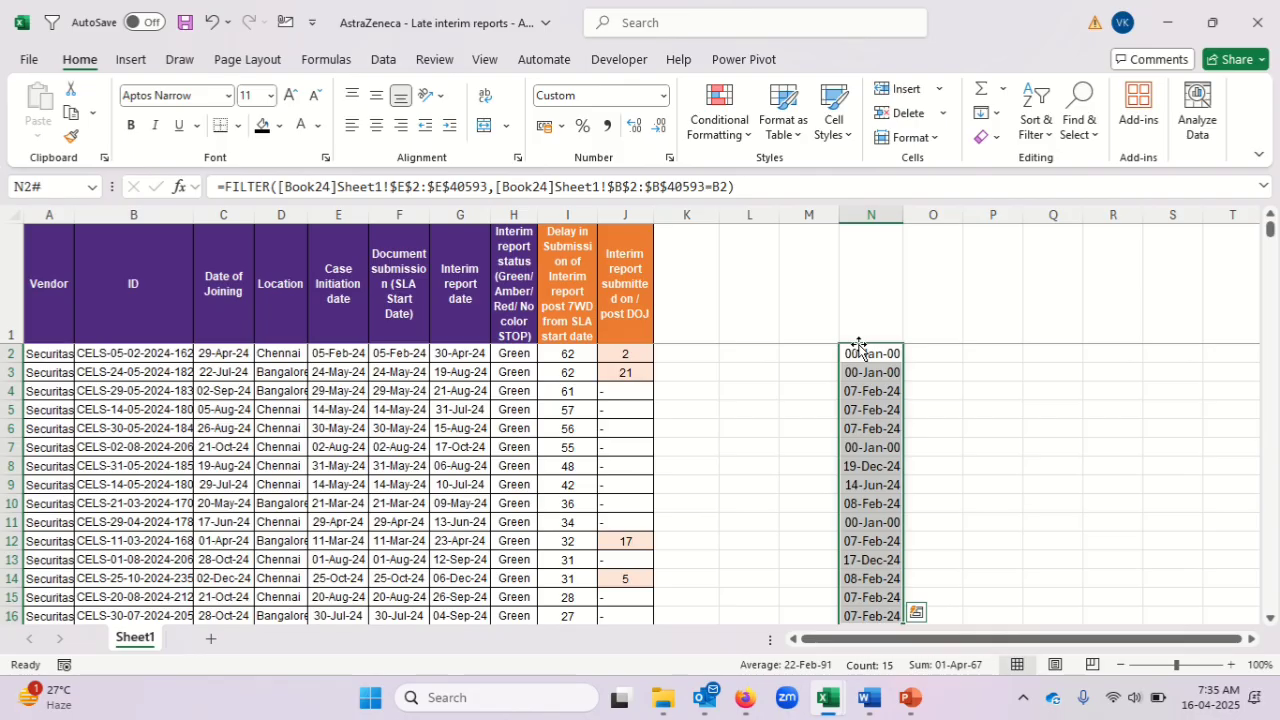
pyautogui.click(859, 347)
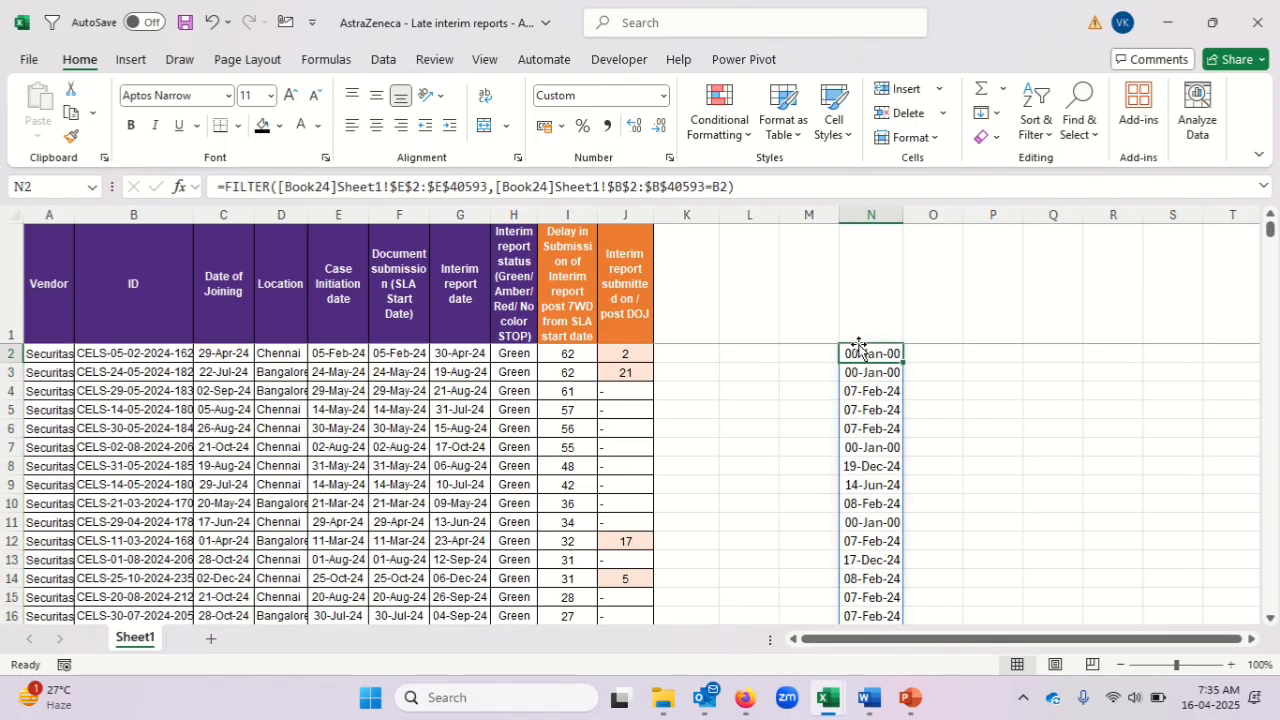
# Examine the extent of the spilled dates in column N and the matching ID in B2.
pyautogui.hotkey('ctrl', 'shift', 'Down')
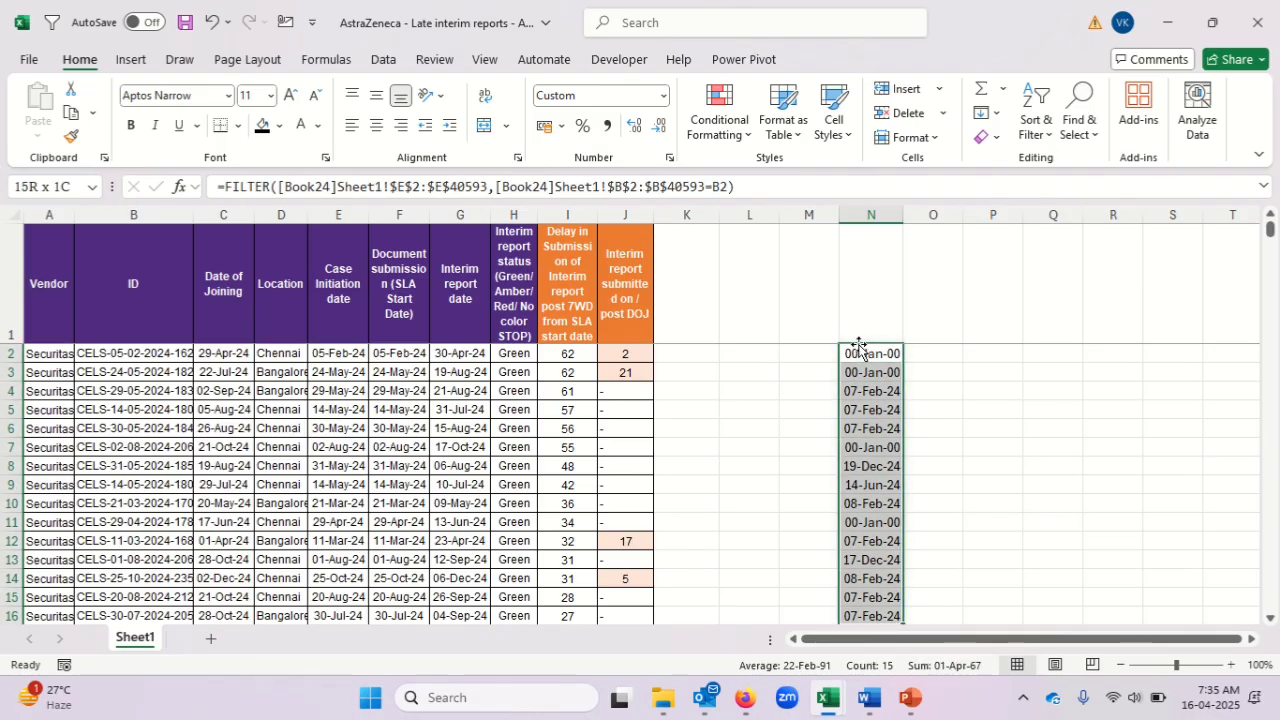
pyautogui.press('Down')
pyautogui.press('Up')
pyautogui.press('Up')
pyautogui.press('Down')
pyautogui.hotkey('ctrl', 'shift', 'Down')
pyautogui.hotkey('shift', 'Down')
pyautogui.press('Left')
pyautogui.press('Left')
pyautogui.press('Left')
pyautogui.press('Left')
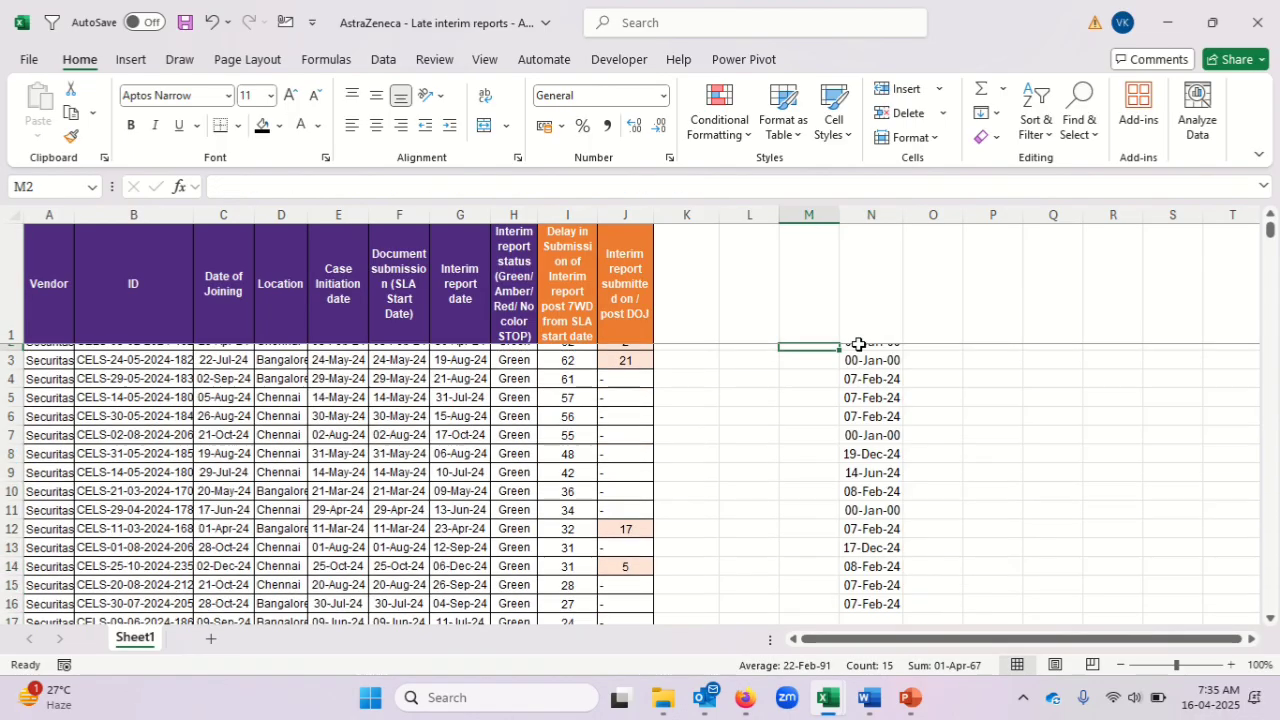
pyautogui.press('Left')
pyautogui.press('Left')
pyautogui.press('Left')
pyautogui.press('Left')
pyautogui.press('Left')
pyautogui.press('Left')
pyautogui.press('Left')
pyautogui.press('Left')
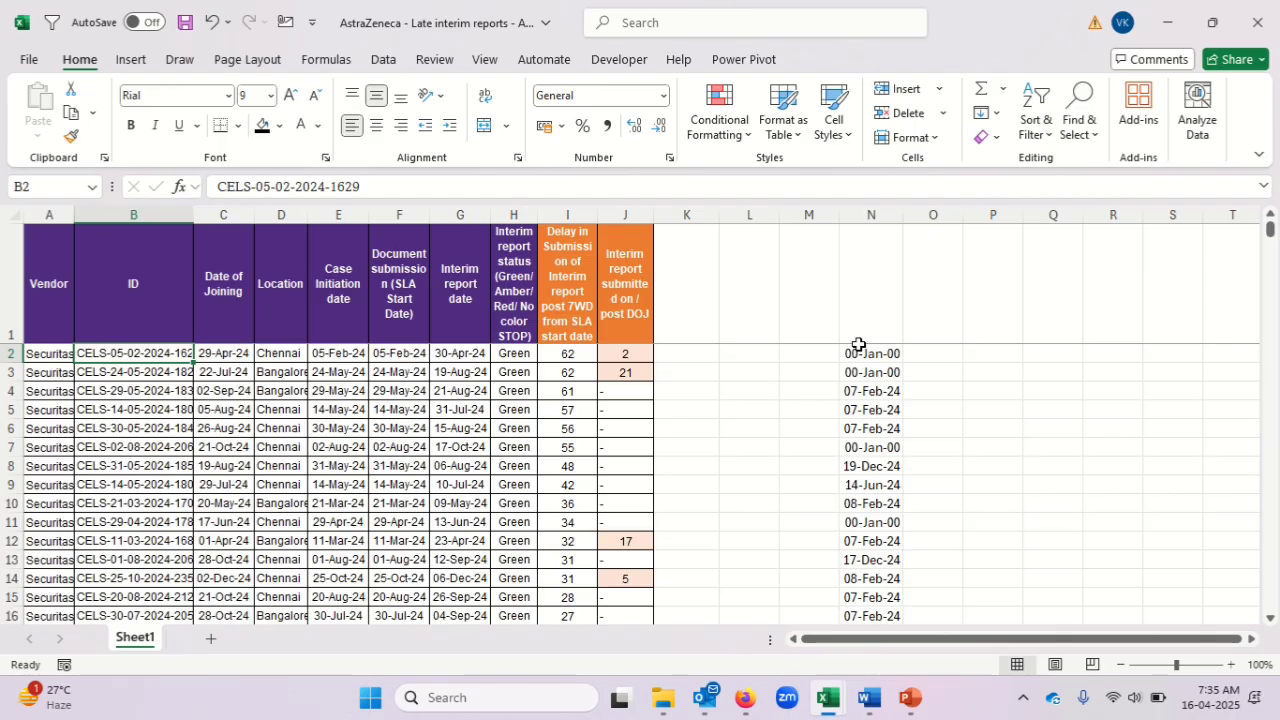
# Switch to Book24 and add filters to the header row.
pyautogui.hotkey('alt', 'Tab')
pyautogui.press('Up')
pyautogui.hotkey('ctrl', 'shift', 'l')
pyautogui.press('Left')
pyautogui.press('Left')
pyautogui.press('Left')
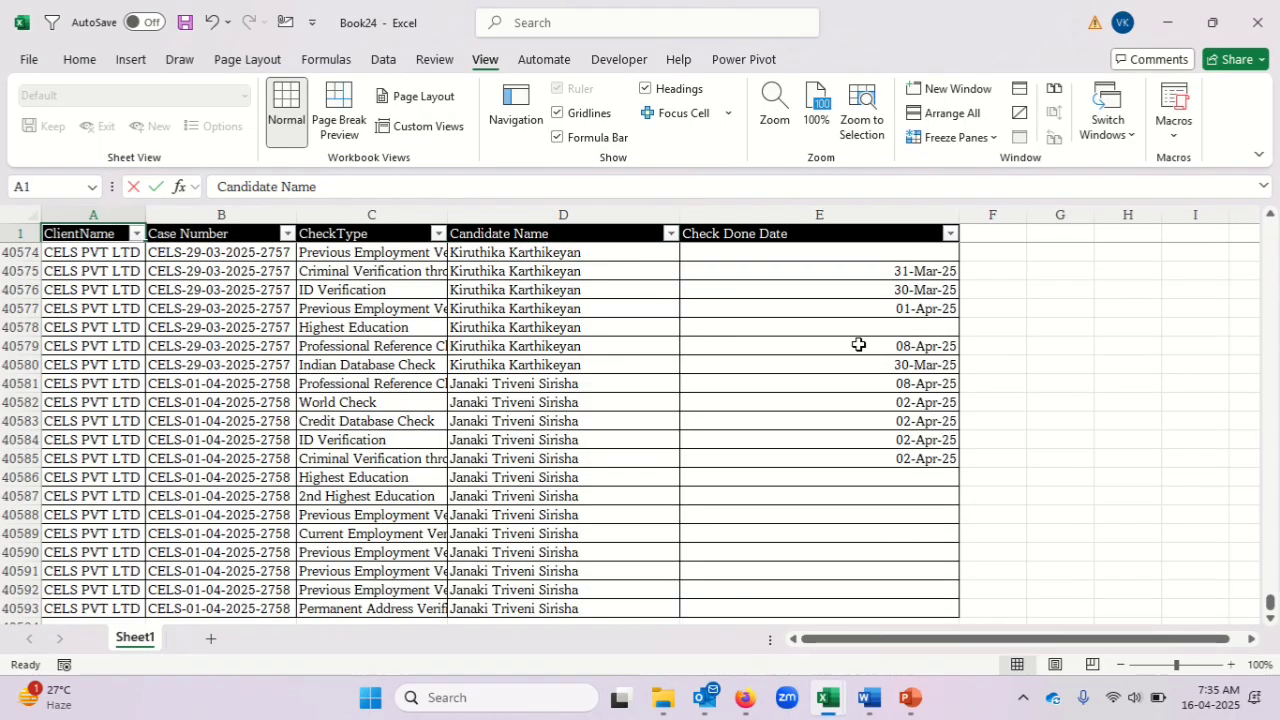
pyautogui.press('Right')
# Copy the ID in B2 of the late interim reports workbook and filter Book24's Case Number column by it.
pyautogui.hotkey('alt', 'Tab')
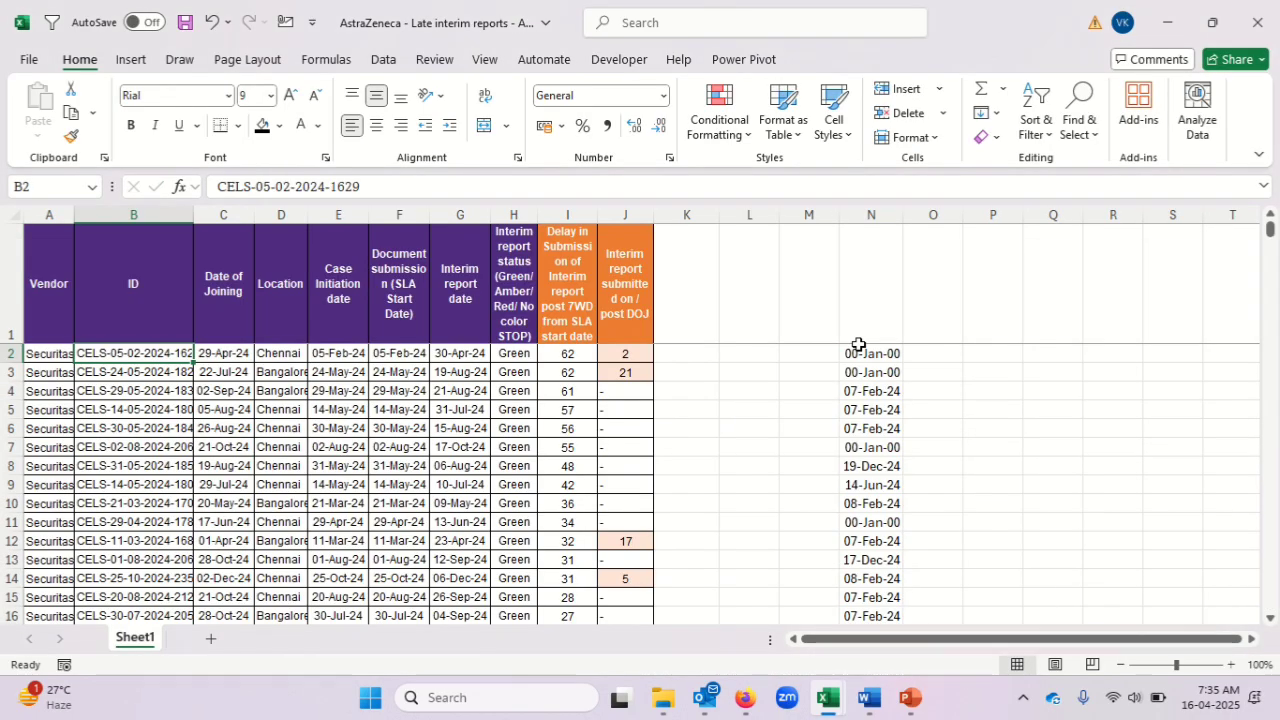
pyautogui.hotkey('ctrl', 'c')
pyautogui.hotkey('alt', 'Tab')
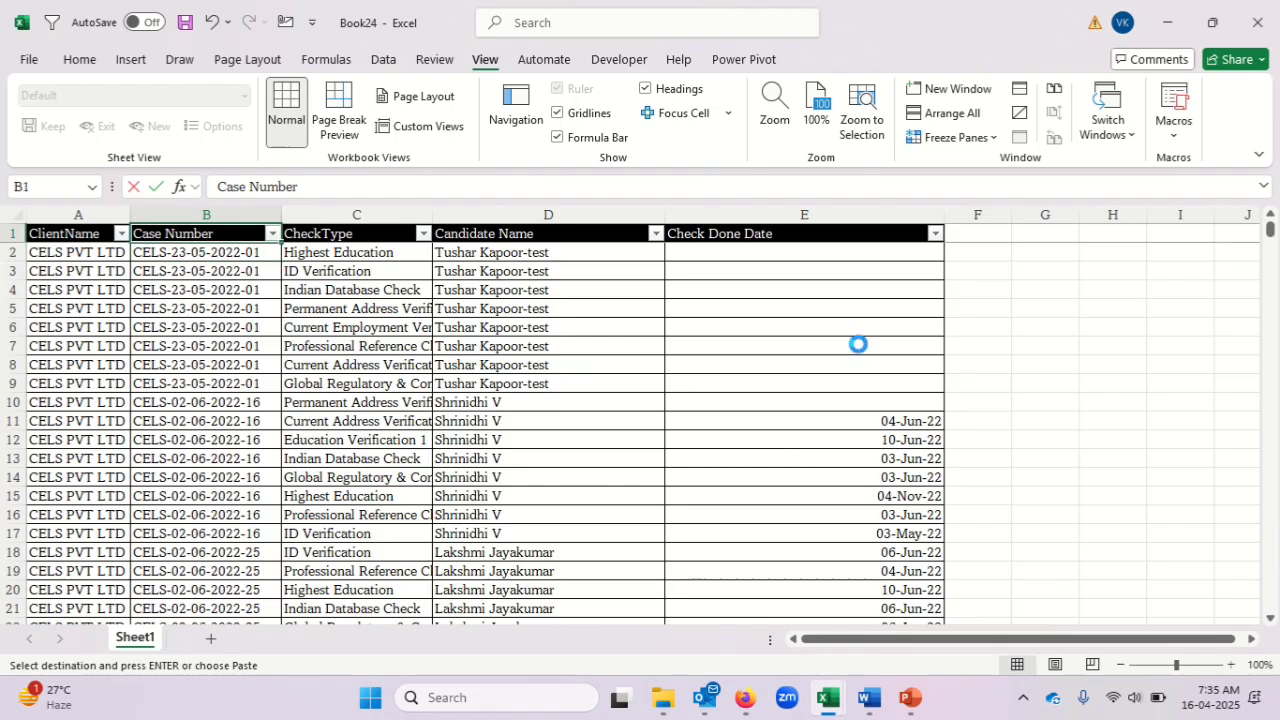
pyautogui.hotkey('alt', 'Down')
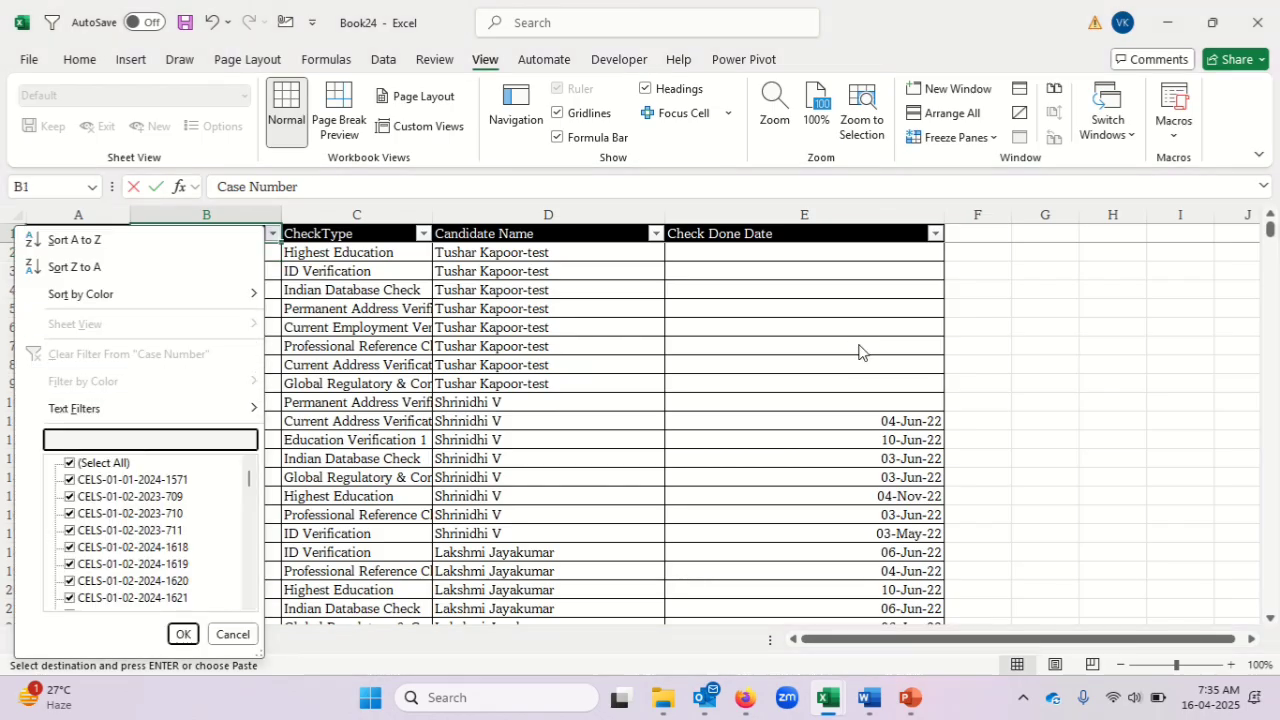
pyautogui.hotkey('ctrl', 'v')
pyautogui.press('Return')
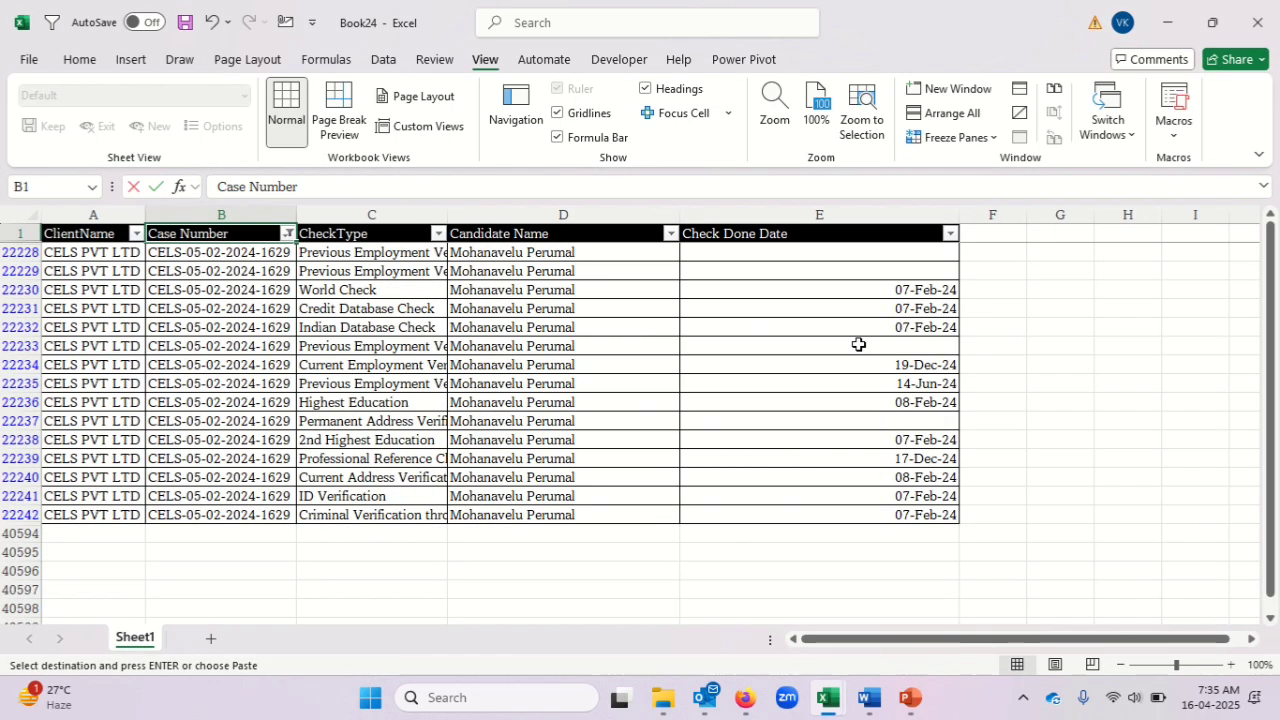
# Examine the filtered case's rows and their Check Done Date values in Book24.
pyautogui.press('Down')
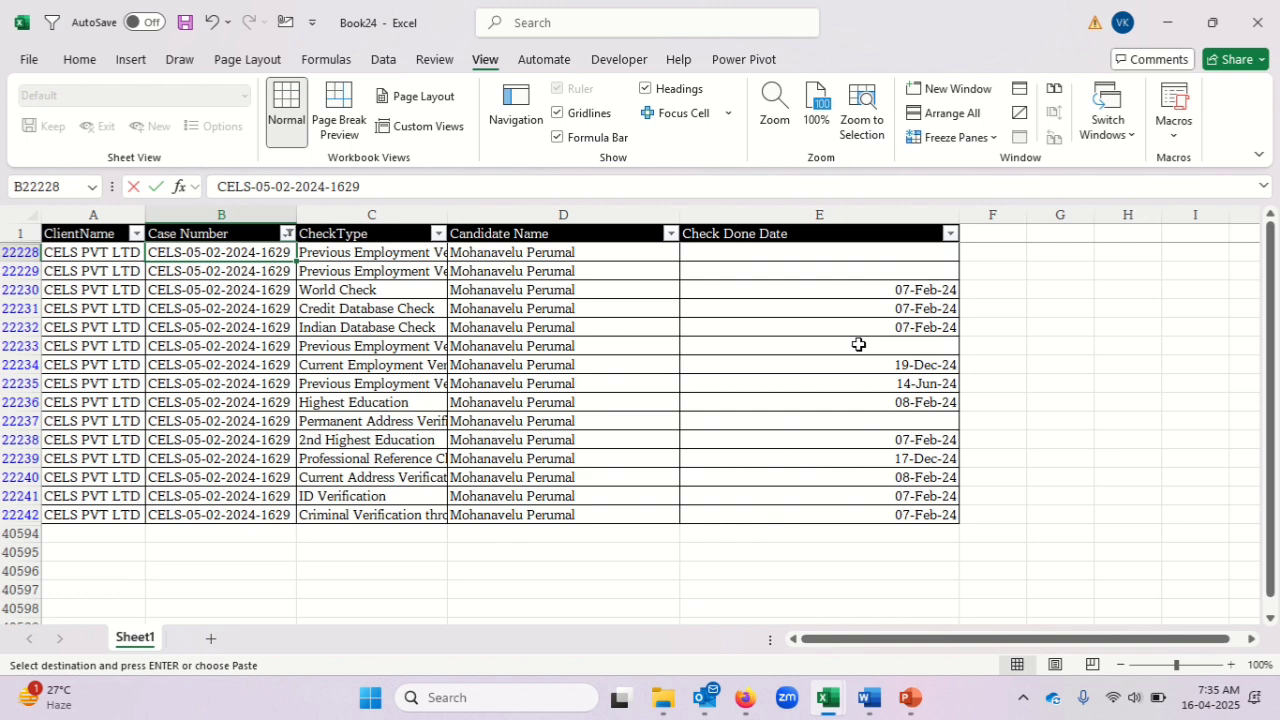
pyautogui.hotkey('ctrl', 'shift', 'Down')
pyautogui.press('Right')
pyautogui.press('Right')
pyautogui.press('Right')
pyautogui.press('Down')
pyautogui.press('Down')
pyautogui.press('Down')
pyautogui.press('Down')
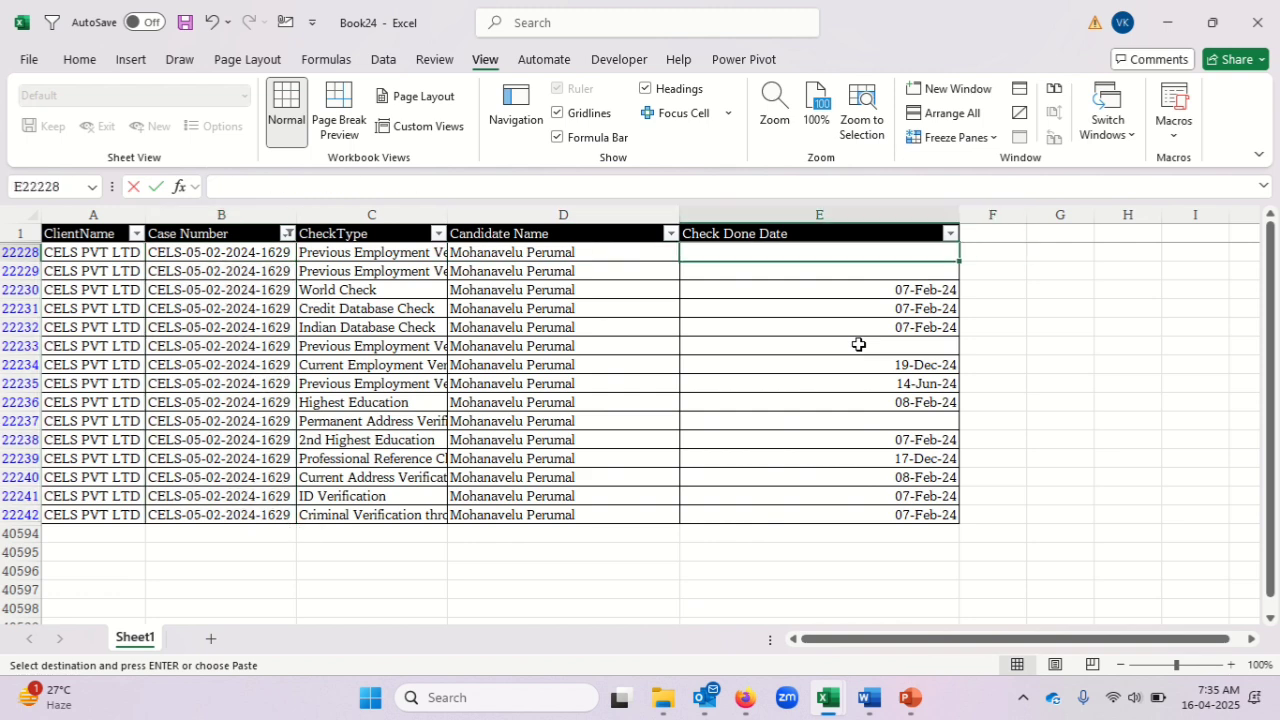
# Switch to the late interim reports workbook and compare the spilled dates from N2 down with the filtered Book24 dates.
pyautogui.hotkey('alt', 'Tab')
pyautogui.press('Right')
pyautogui.press('Right')
pyautogui.press('Right')
pyautogui.press('Right')
pyautogui.press('Right')
pyautogui.press('Right')
pyautogui.press('Right')
pyautogui.press('Right')
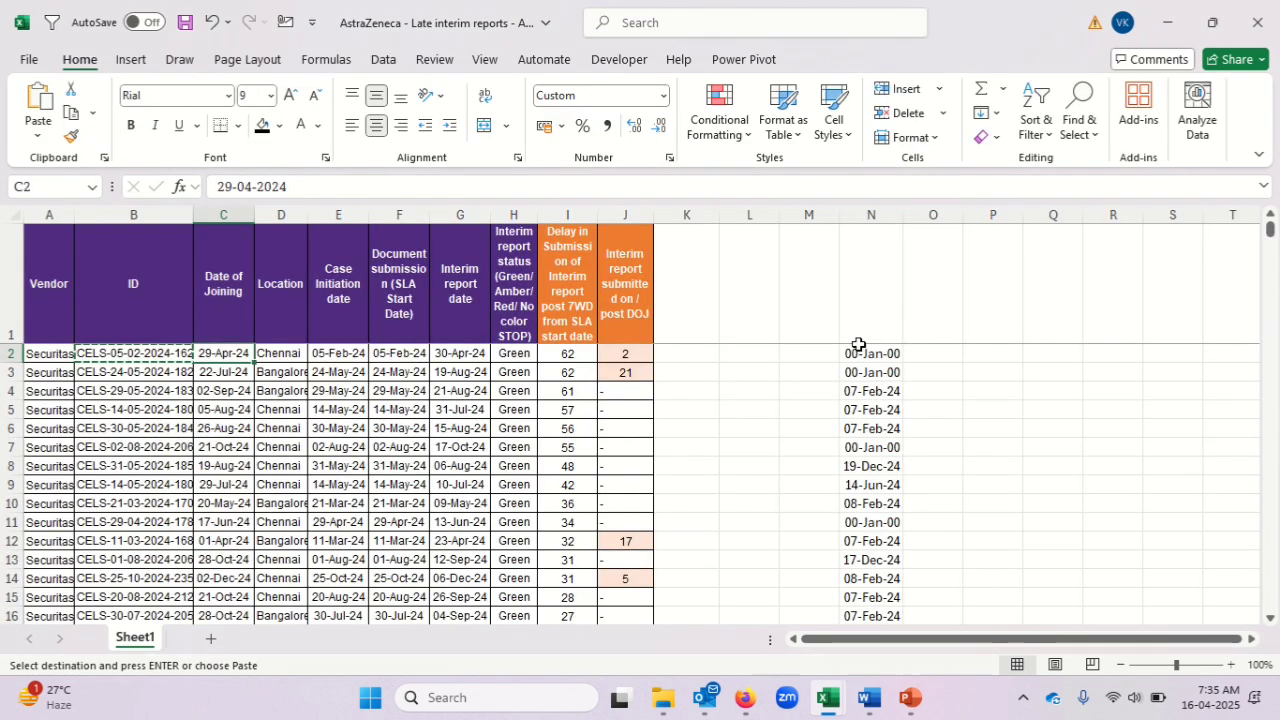
pyautogui.press('Right')
pyautogui.press('Right')
pyautogui.press('Right')
pyautogui.press('Right')
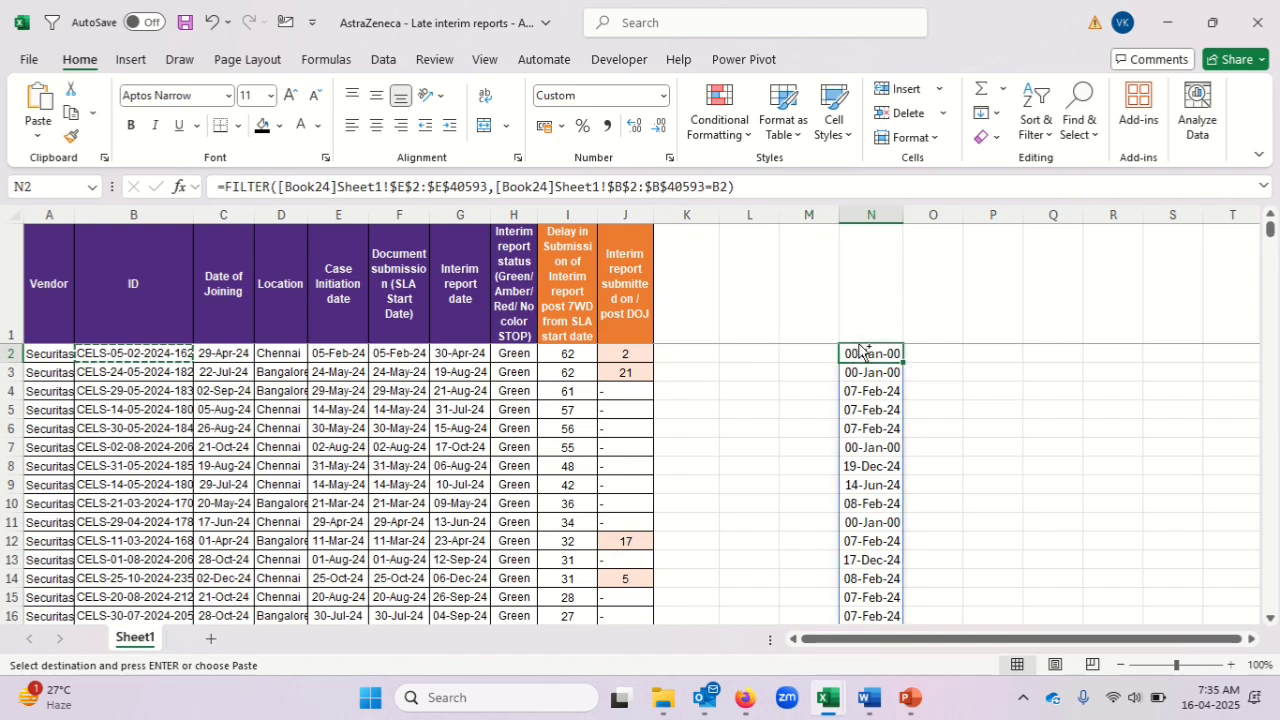
pyautogui.hotkey('ctrl', 'shift', 'Down')
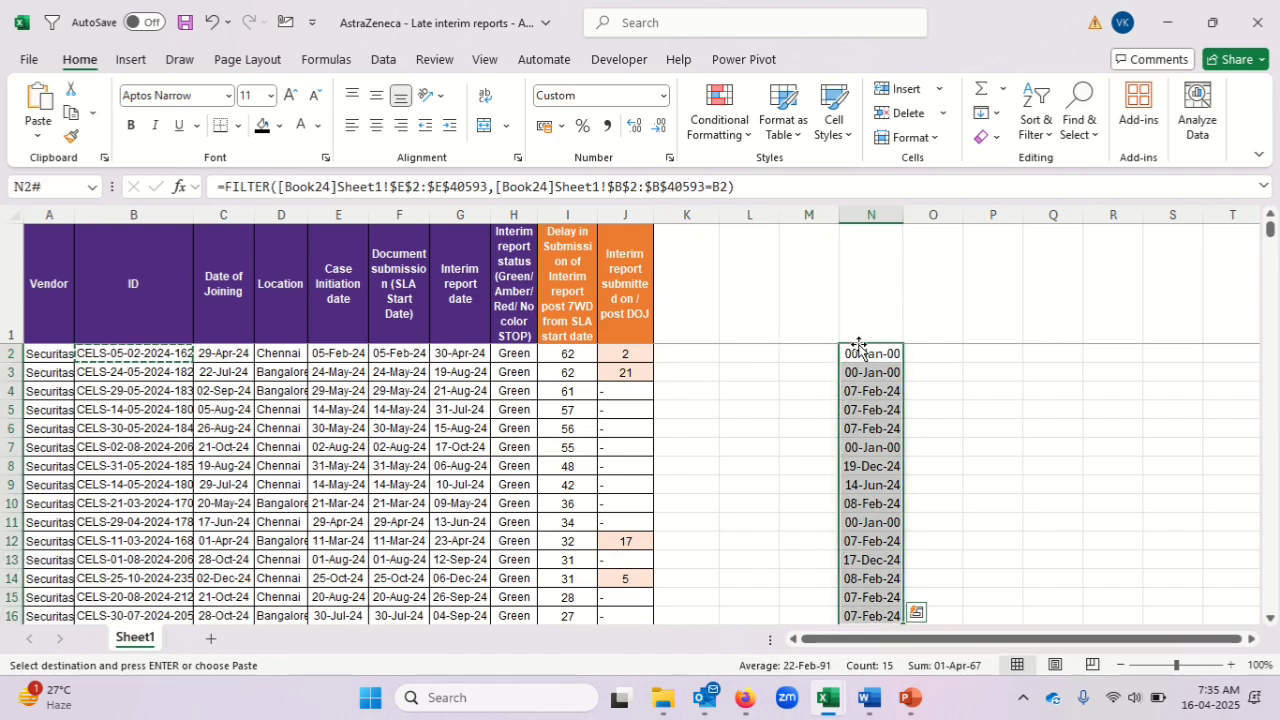
pyautogui.press('Left')
pyautogui.press('Left')
pyautogui.press('Left')
pyautogui.press('Left')
pyautogui.press('Left')
pyautogui.press('Left')
pyautogui.press('Left')
pyautogui.press('Left')
pyautogui.press('Left')
pyautogui.press('Left')
pyautogui.press('Left')
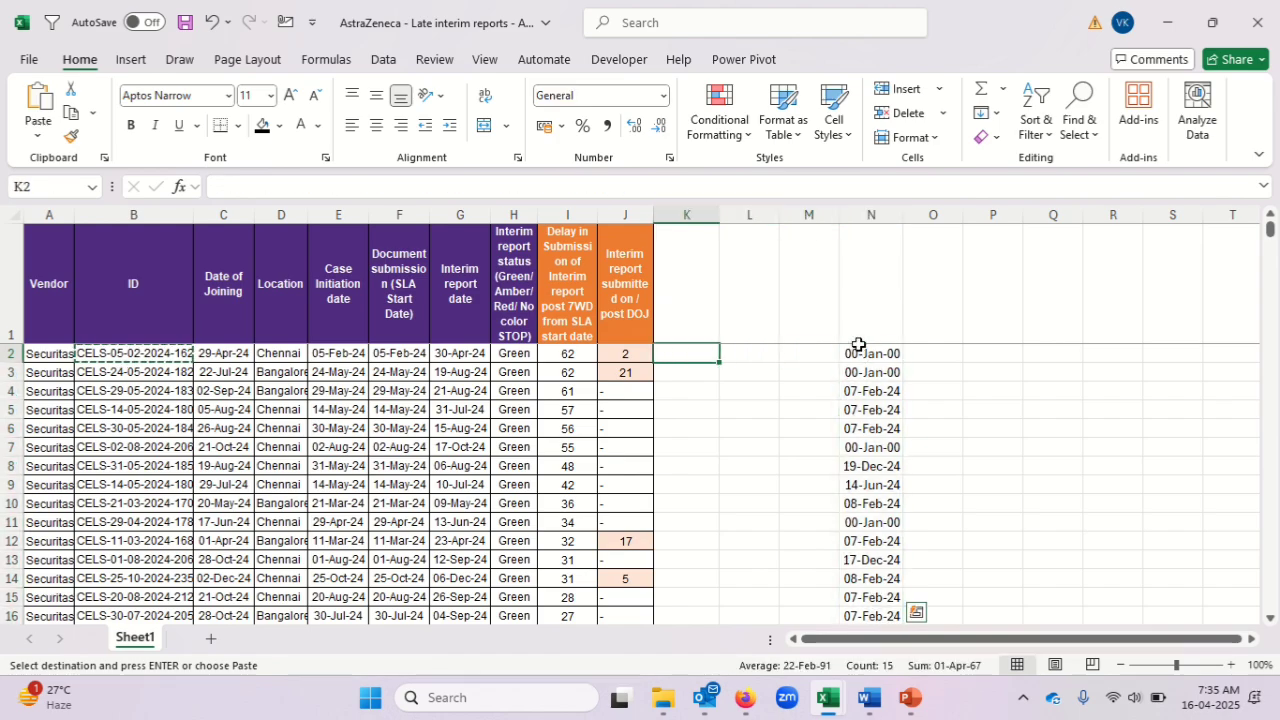
# Inspect the IDs down to B7 and the spilled FILTER result alongside in N7.
pyautogui.press('Left')
pyautogui.press('Down')
pyautogui.press('Down')
pyautogui.press('Down')
pyautogui.press('Down')
pyautogui.press('Down')
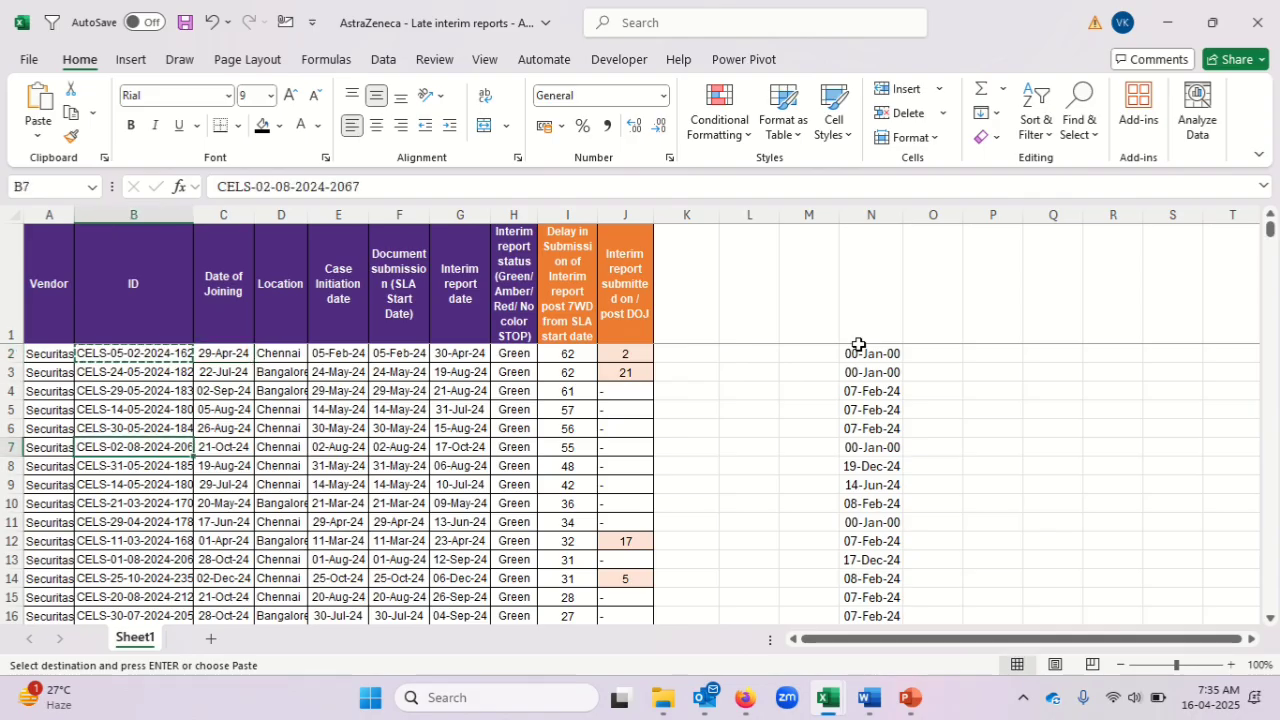
pyautogui.press('Right')
pyautogui.press('Right')
pyautogui.press('Right')
pyautogui.press('Right')
pyautogui.press('Right')
pyautogui.press('Right')
pyautogui.press('Right')
pyautogui.press('Right')
pyautogui.press('Right')
pyautogui.press('Right')
pyautogui.press('Right')
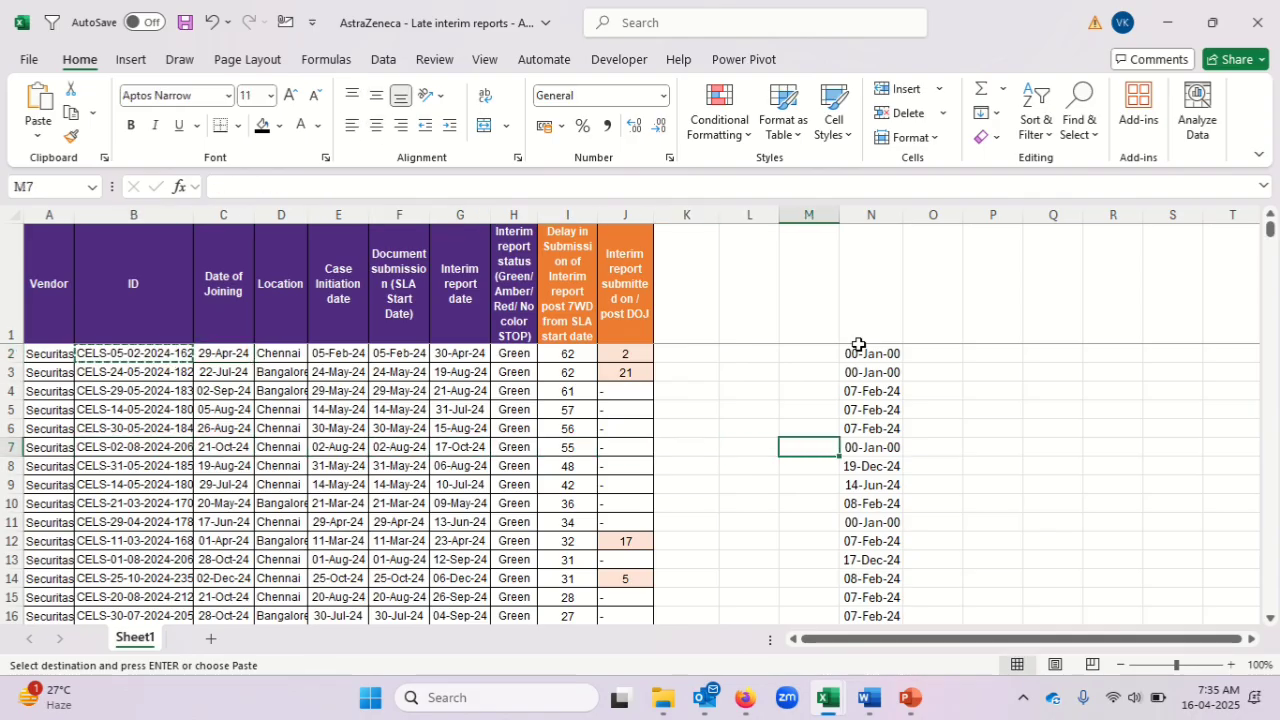
pyautogui.press('Right')
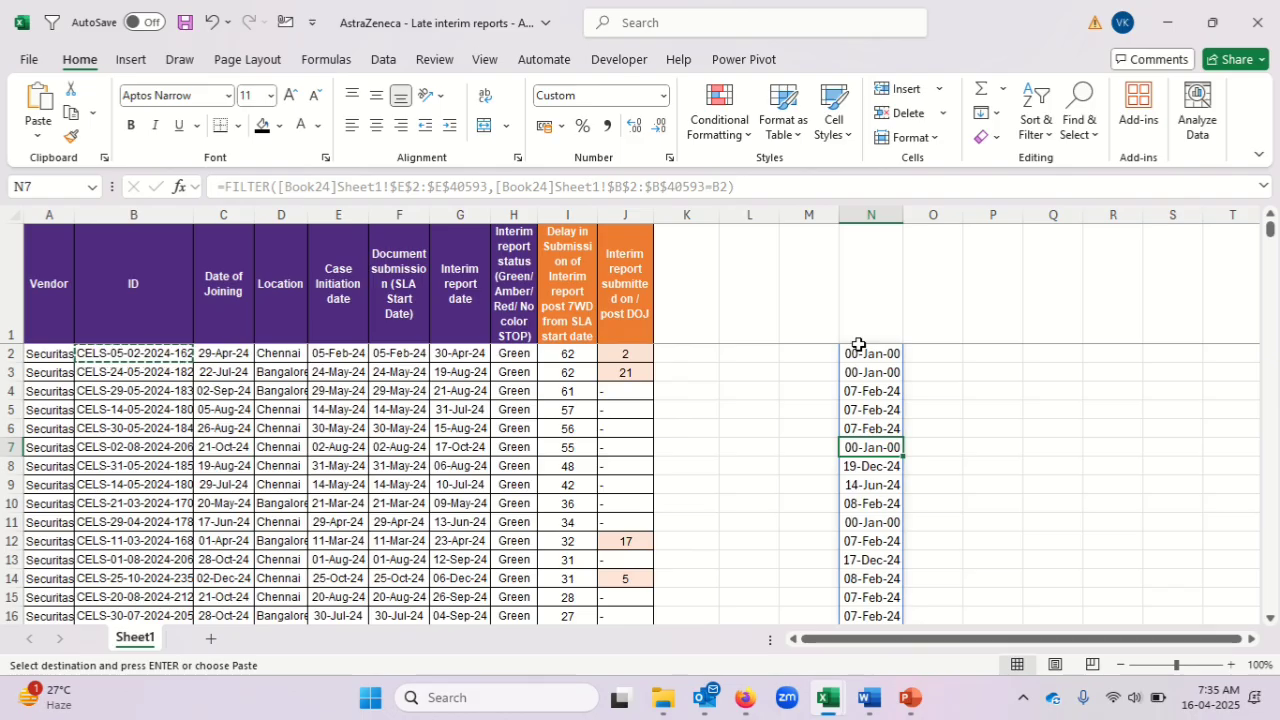
# Wrap the FILTER formula in N2 in MAX so that it returns only the latest check done date.
pyautogui.click(876, 352)
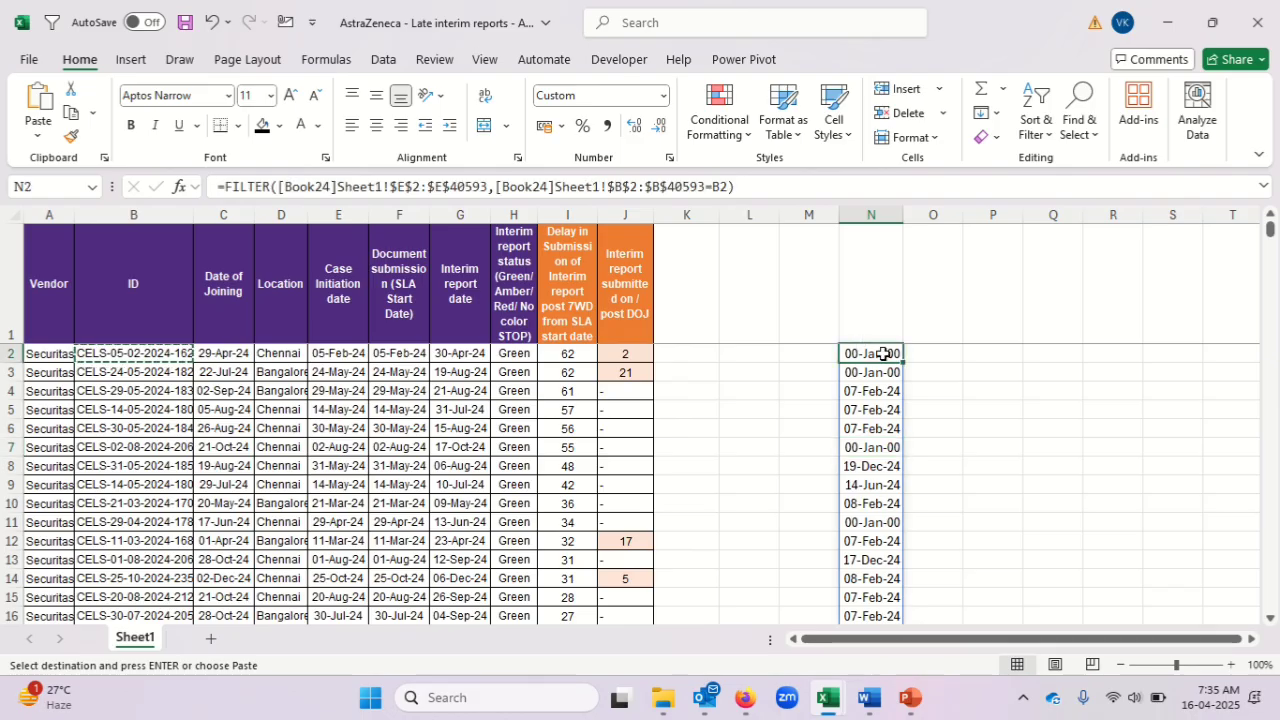
pyautogui.click(225, 187)
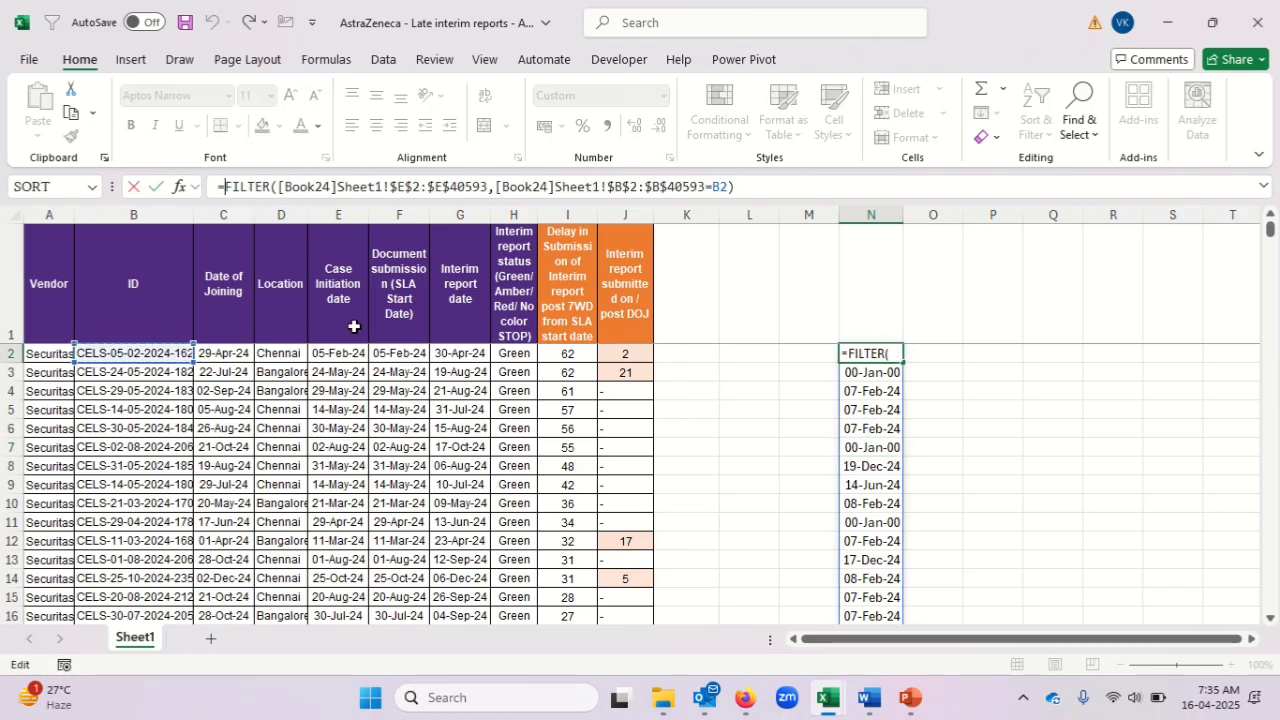
pyautogui.write('max')
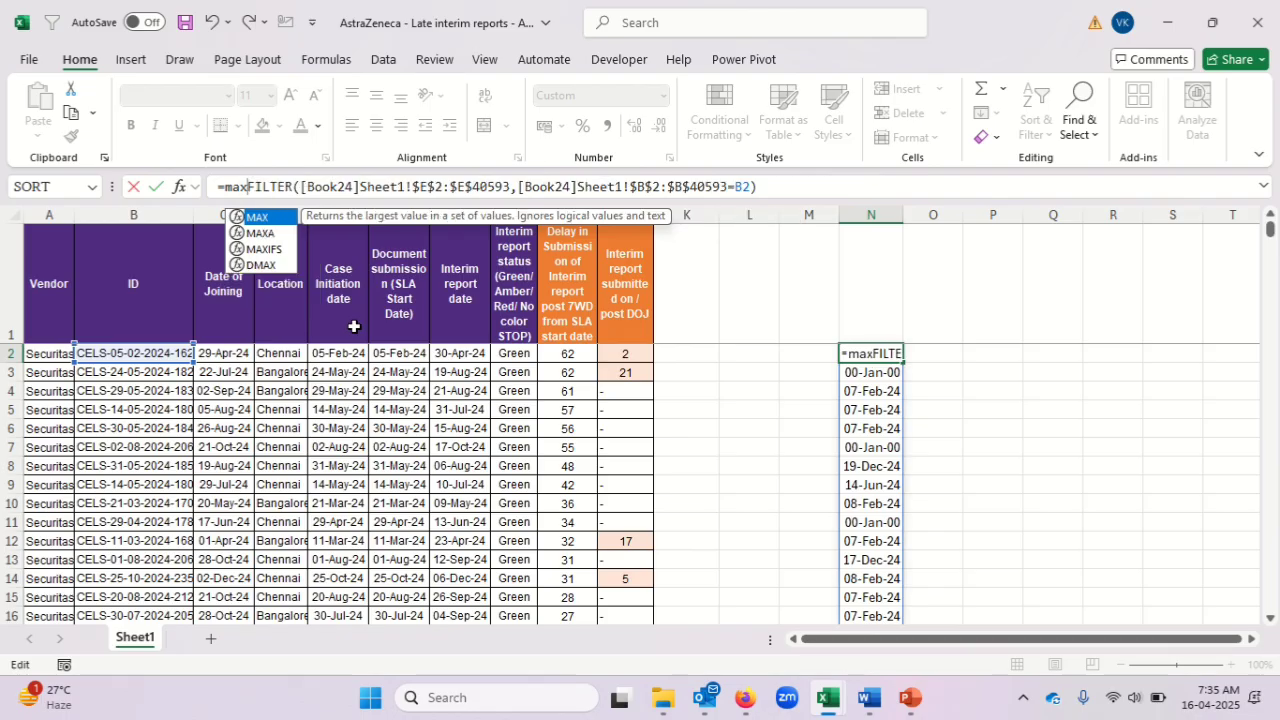
pyautogui.press('Tab')
pyautogui.press('End')
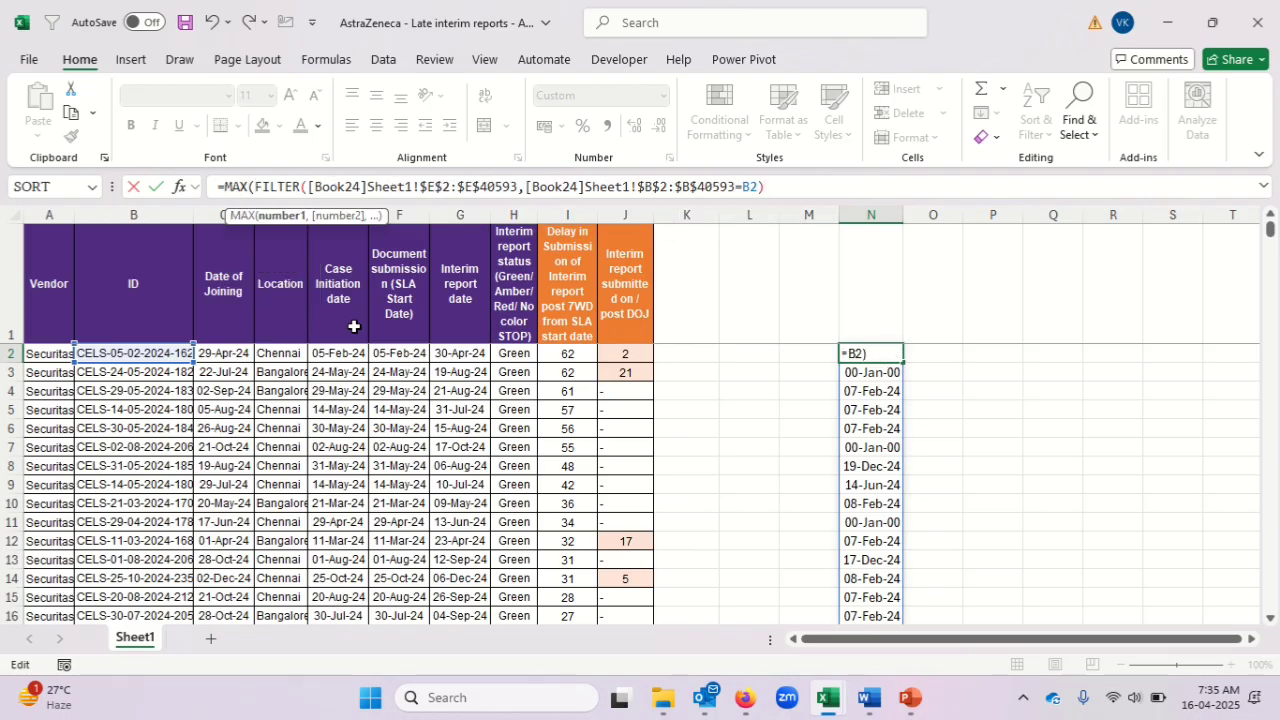
pyautogui.write(')')
pyautogui.press('Return')
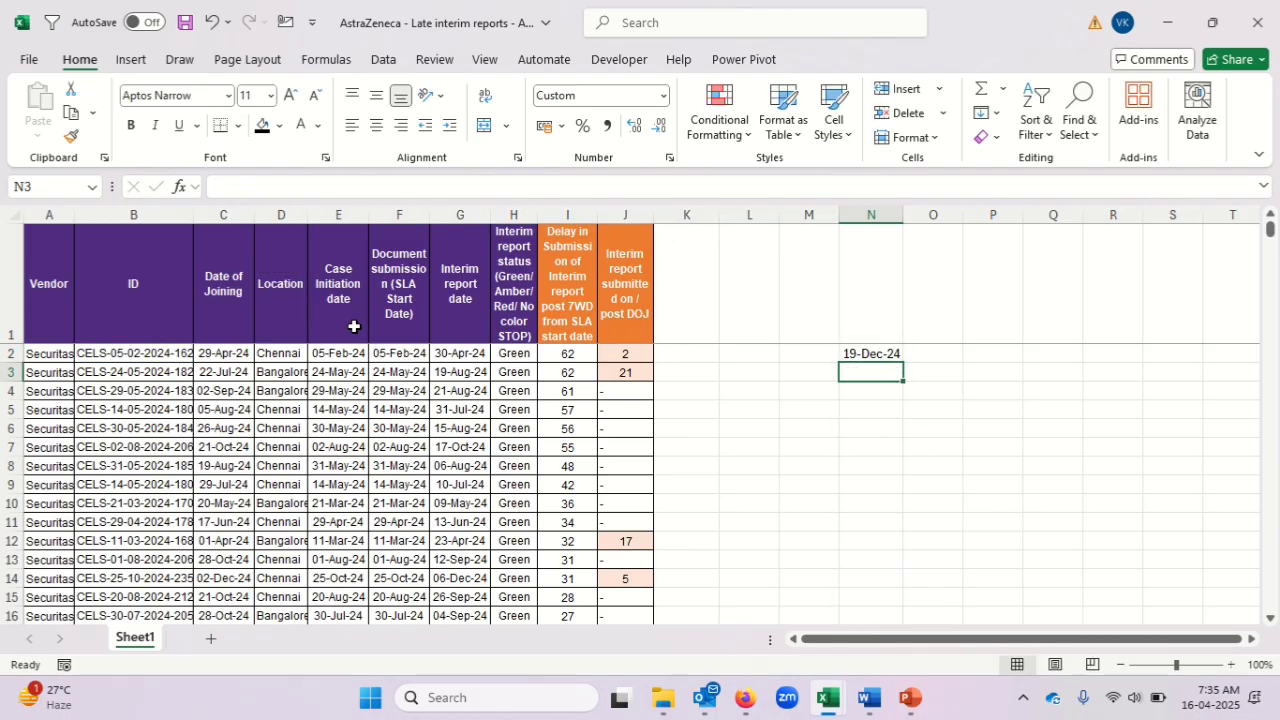
pyautogui.press('Up')
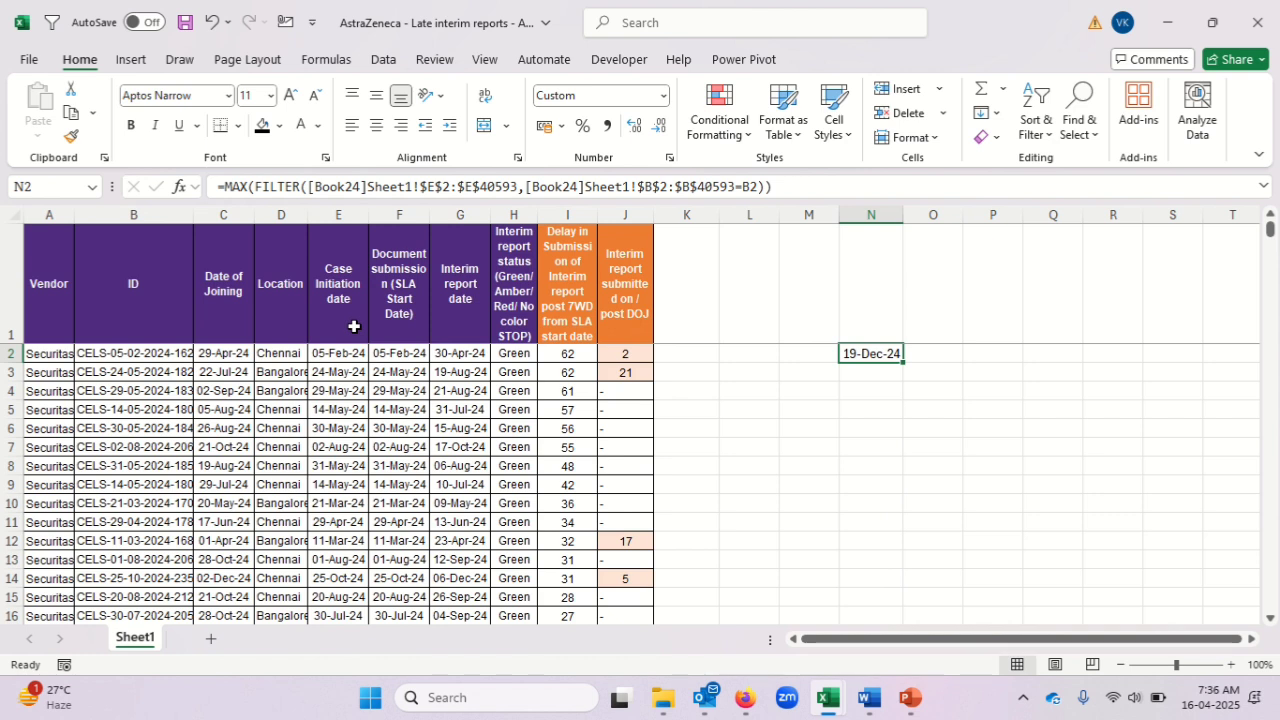
# Switch to Book24 and compare the filtered case's Check Done Date values to verify which one is the latest.
pyautogui.hotkey('alt', 'Tab')
pyautogui.press('Down')
pyautogui.press('Up')
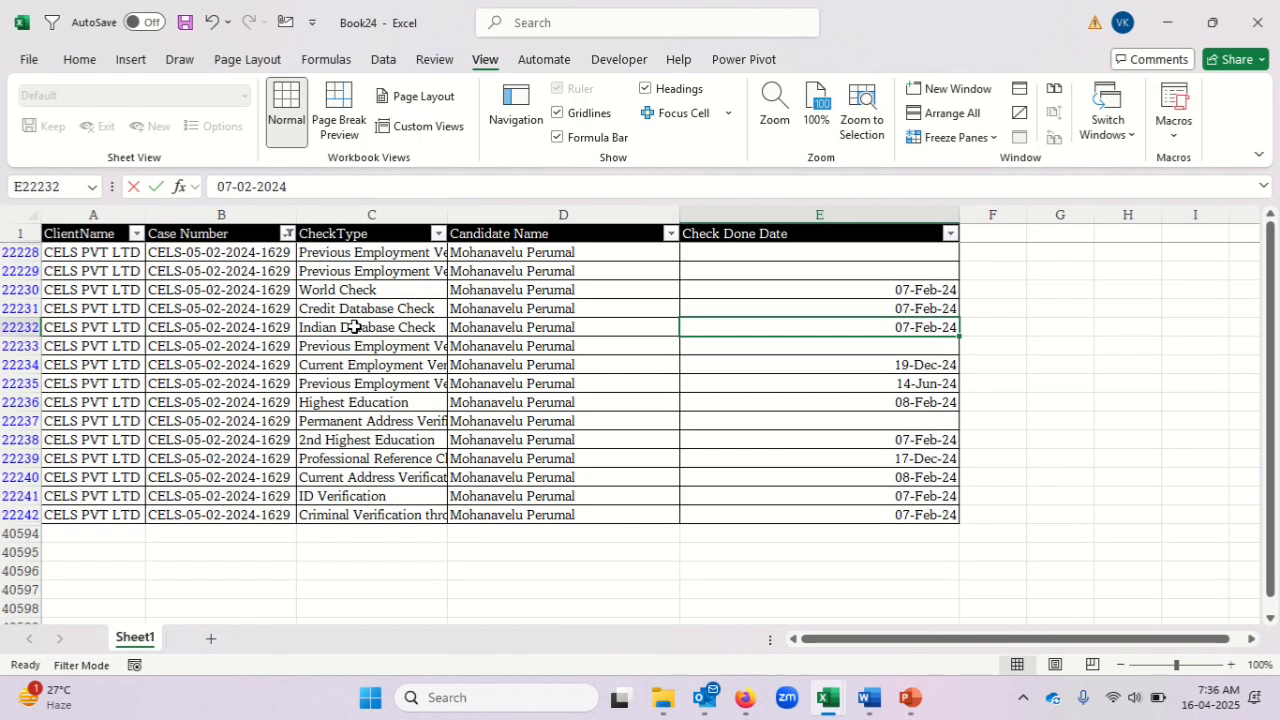
pyautogui.press('Up')
pyautogui.press('Up')
pyautogui.press('Down')
pyautogui.press('Down')
pyautogui.press('Down')
pyautogui.press('Down')
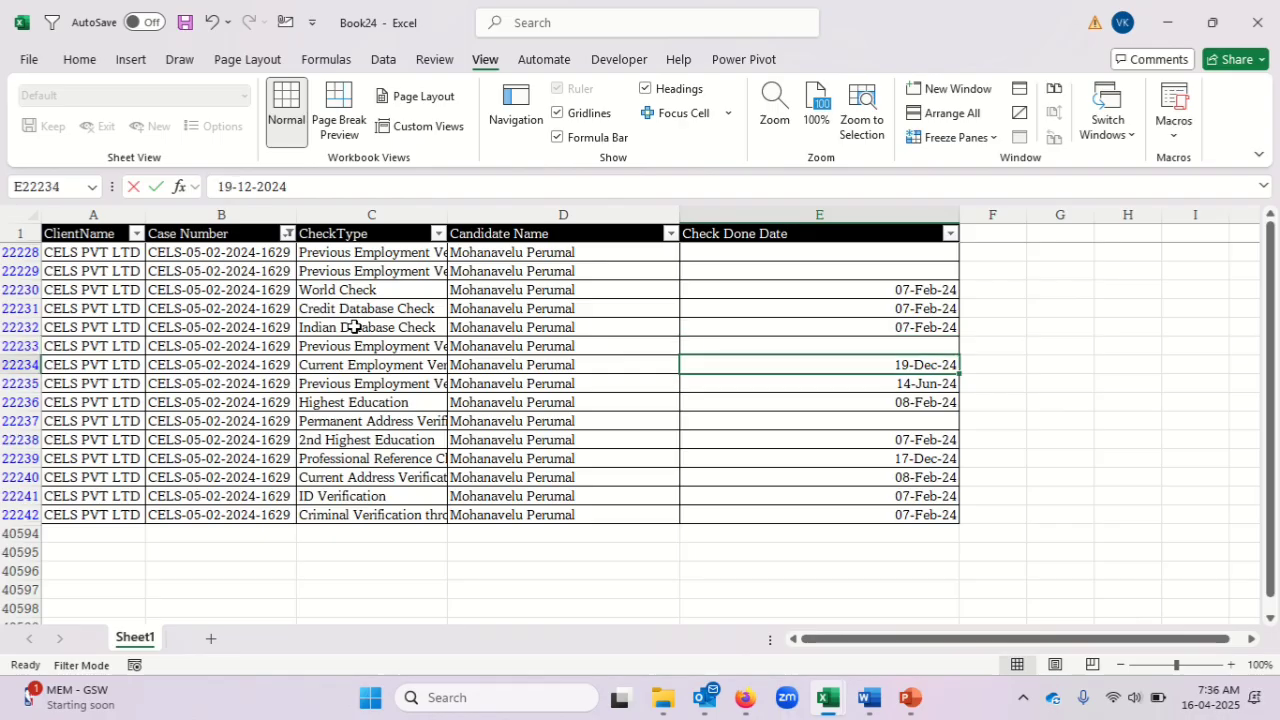
pyautogui.press('Down')
pyautogui.press('Down')
pyautogui.press('Down')
pyautogui.press('Down')
pyautogui.press('Down')
pyautogui.press('Down')
pyautogui.press('Down')
pyautogui.press('Down')
pyautogui.press('Down')
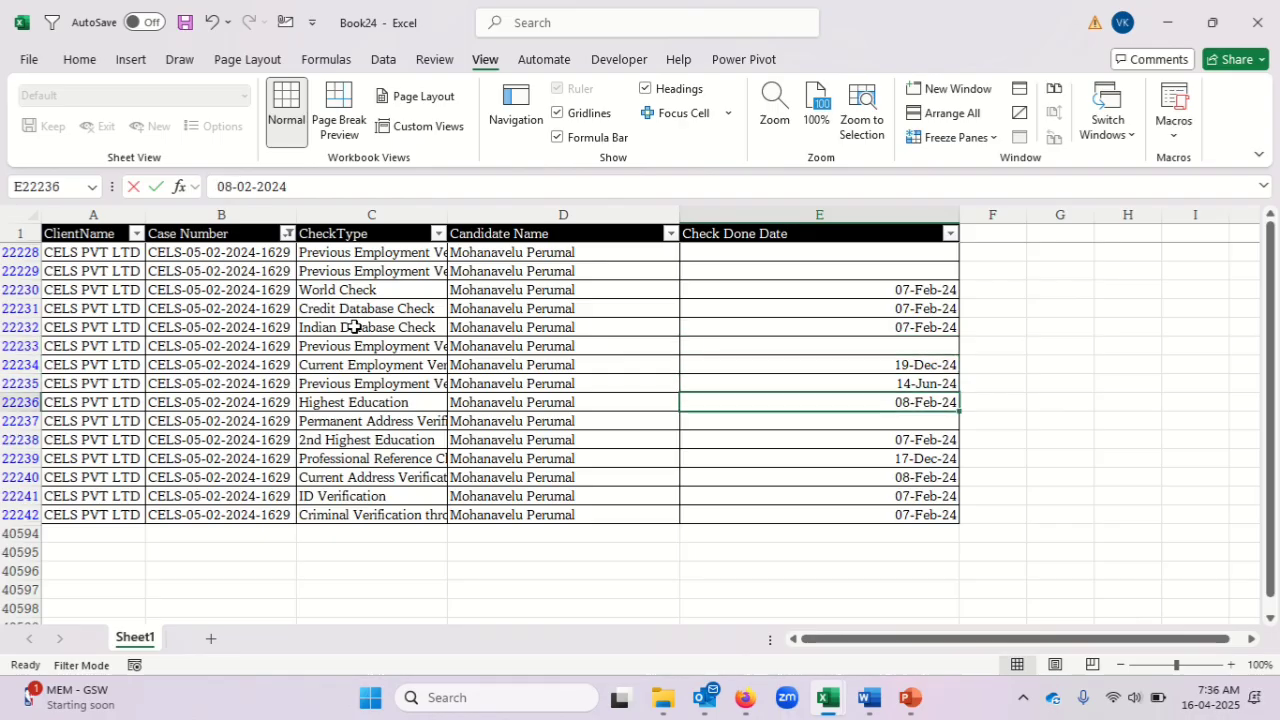
pyautogui.press('Up')
pyautogui.press('Up')
pyautogui.press('Up')
pyautogui.press('Up')
pyautogui.press('Up')
pyautogui.press('Up')
pyautogui.press('Up')
pyautogui.press('Up')
pyautogui.press('Up')
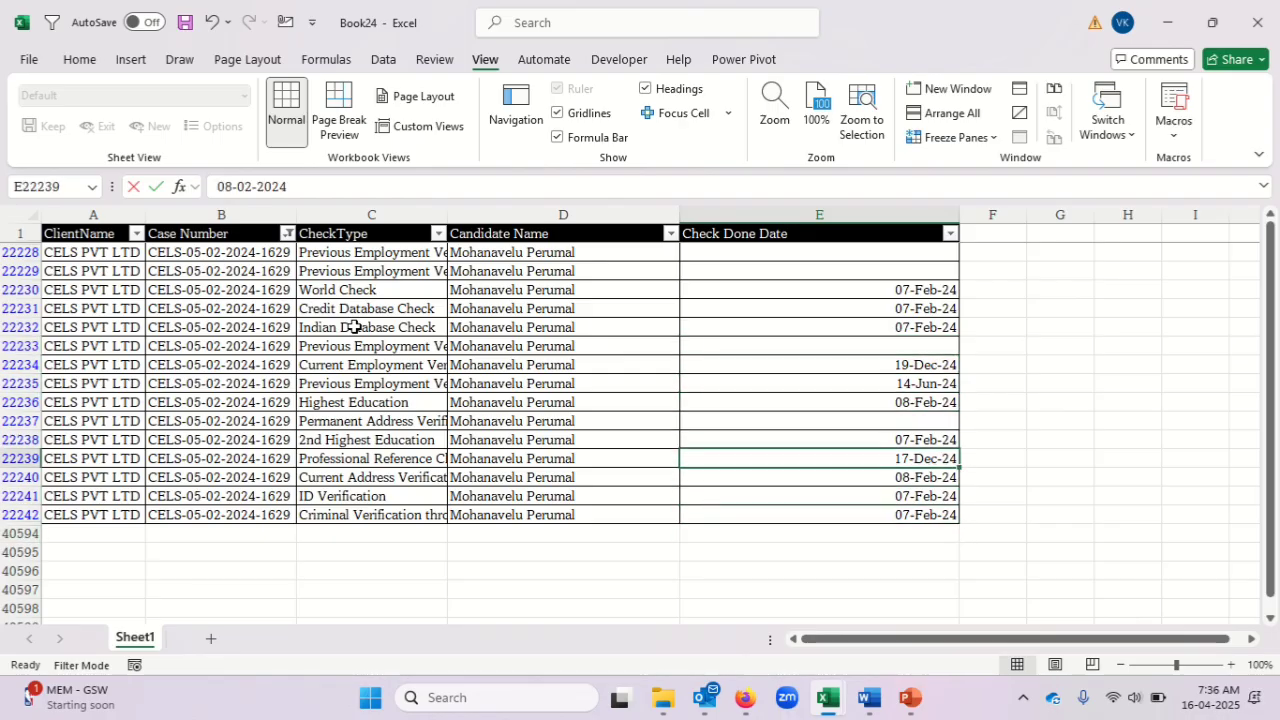
pyautogui.press('Up')
pyautogui.press('Up')
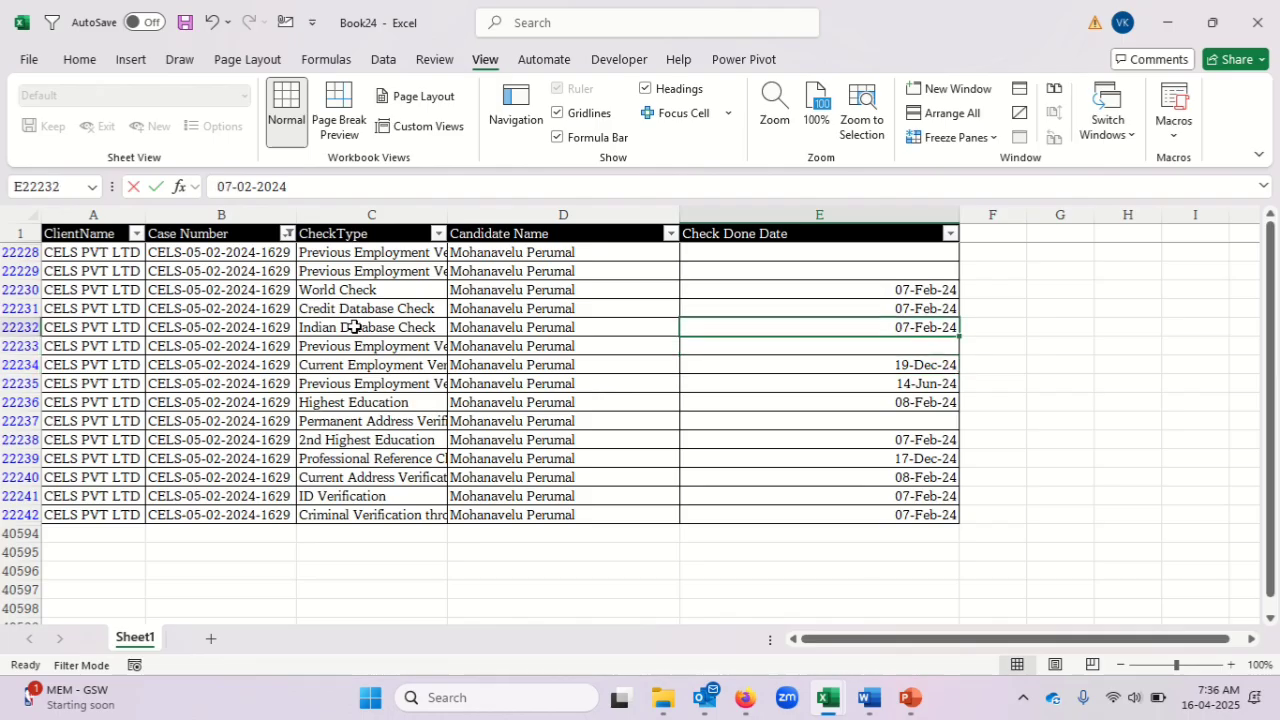
pyautogui.press('Up')
# Return to the late interim reports workbook and select cell K2.
pyautogui.hotkey('alt', 'Tab')
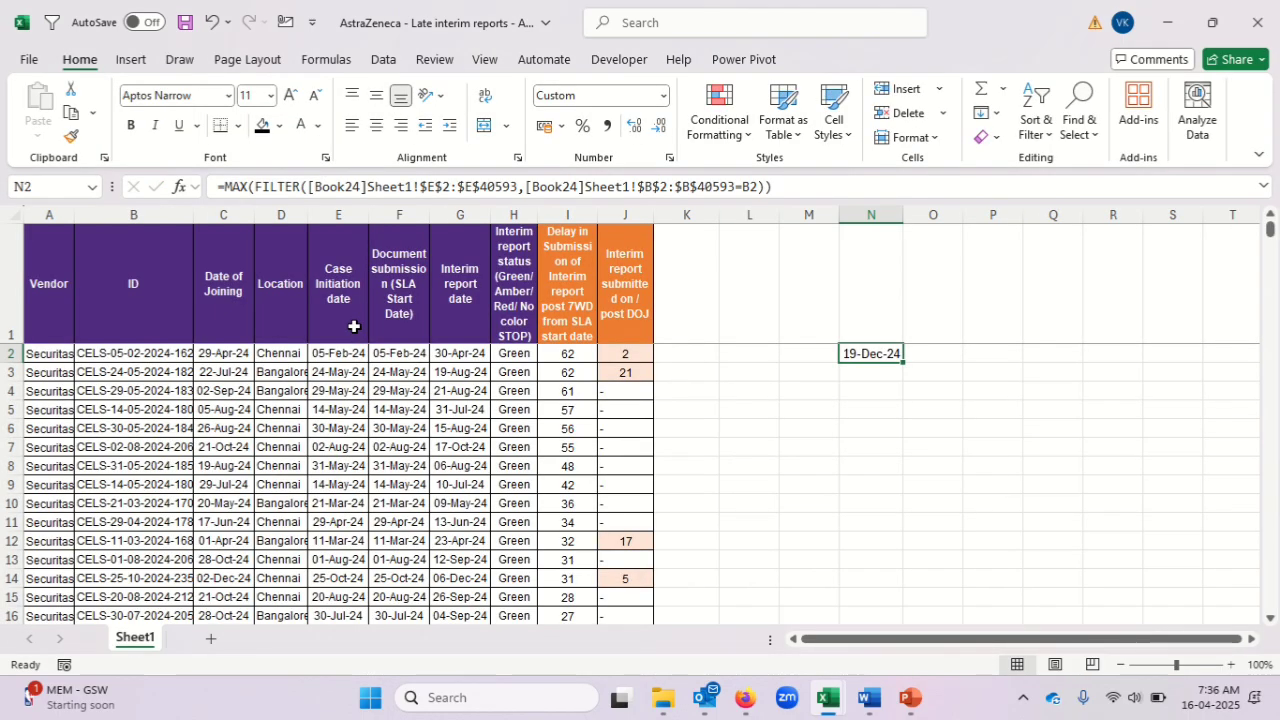
pyautogui.press('Left')
pyautogui.press('Left')
pyautogui.press('Left')
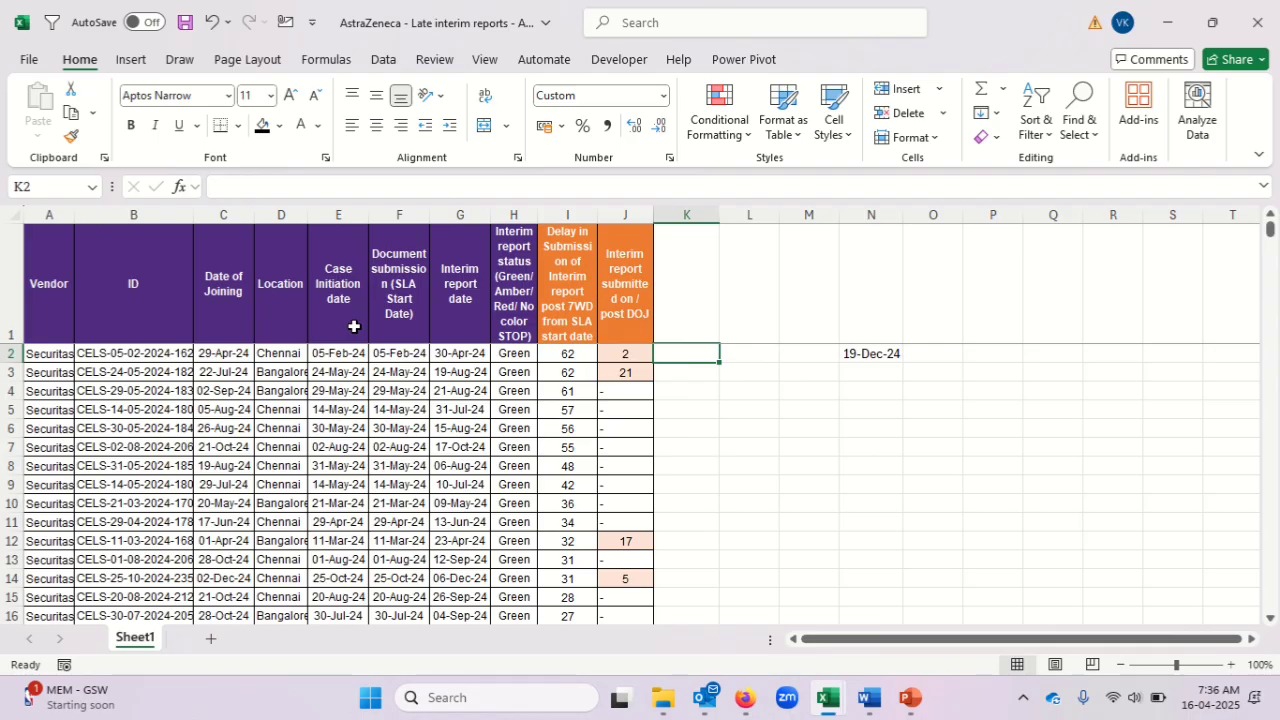
pyautogui.write('=mxd')
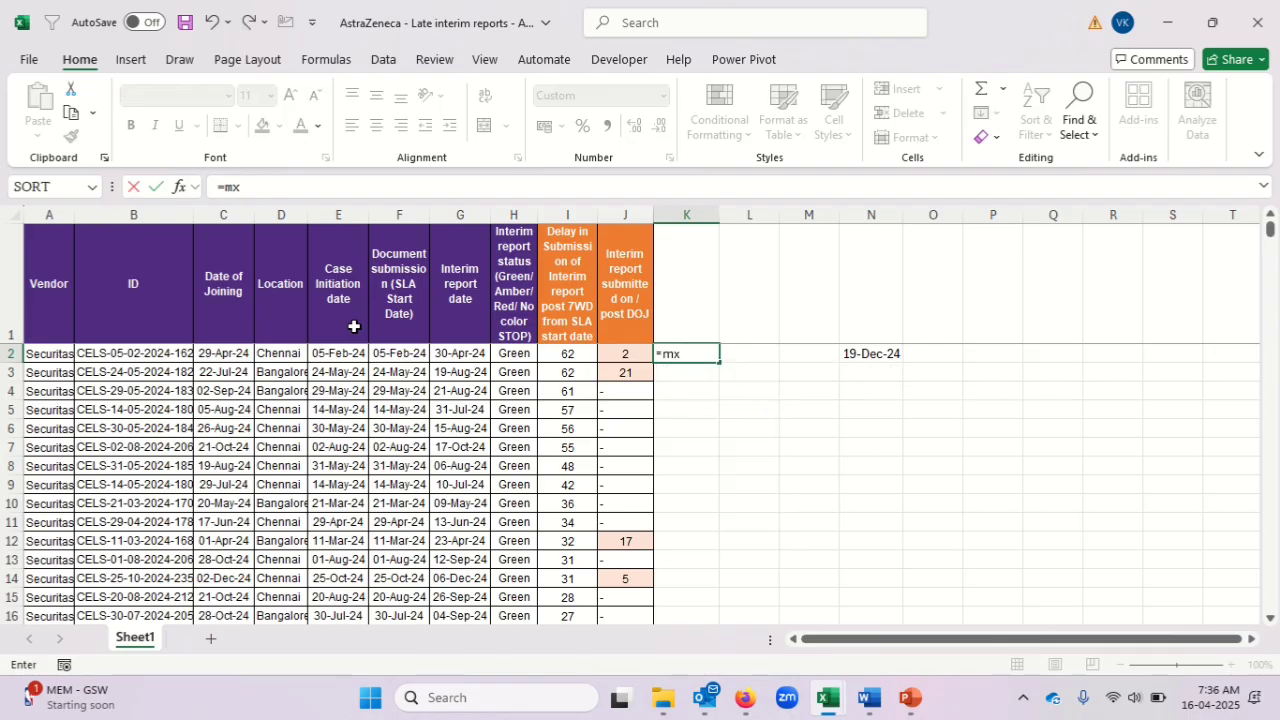
pyautogui.press('BackSpace')
pyautogui.write('ax')
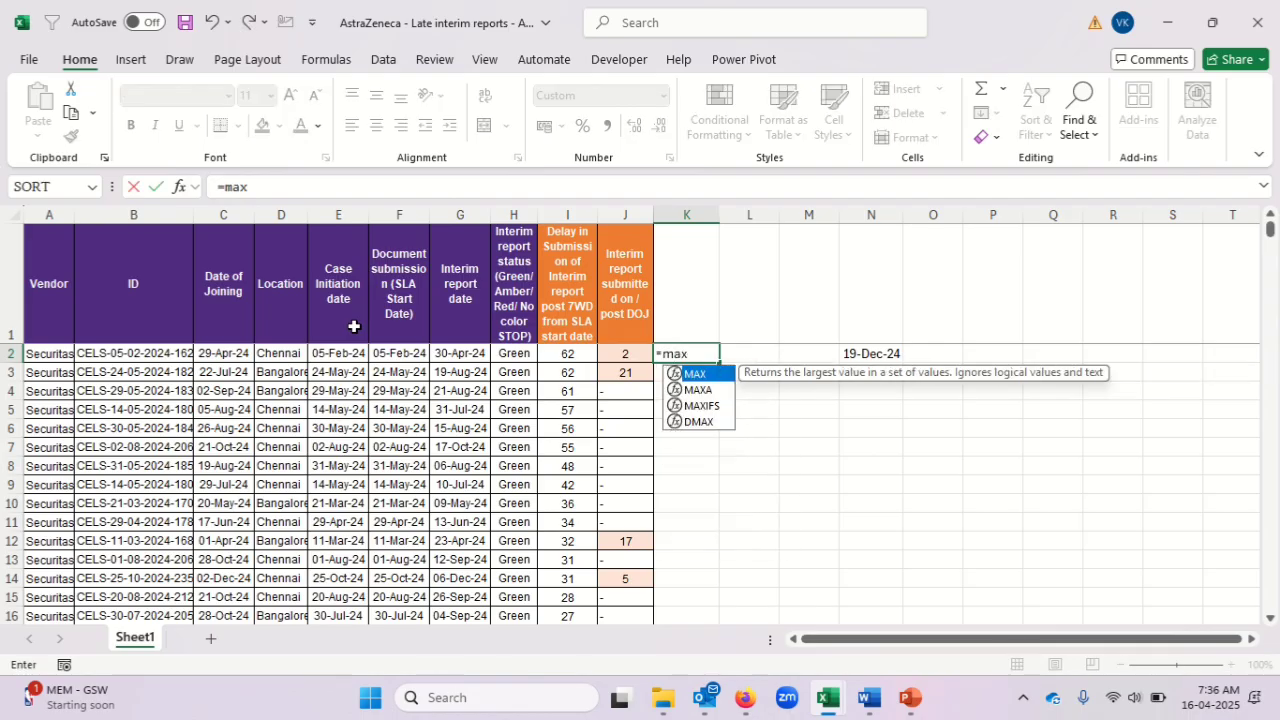
pyautogui.press('Tab')
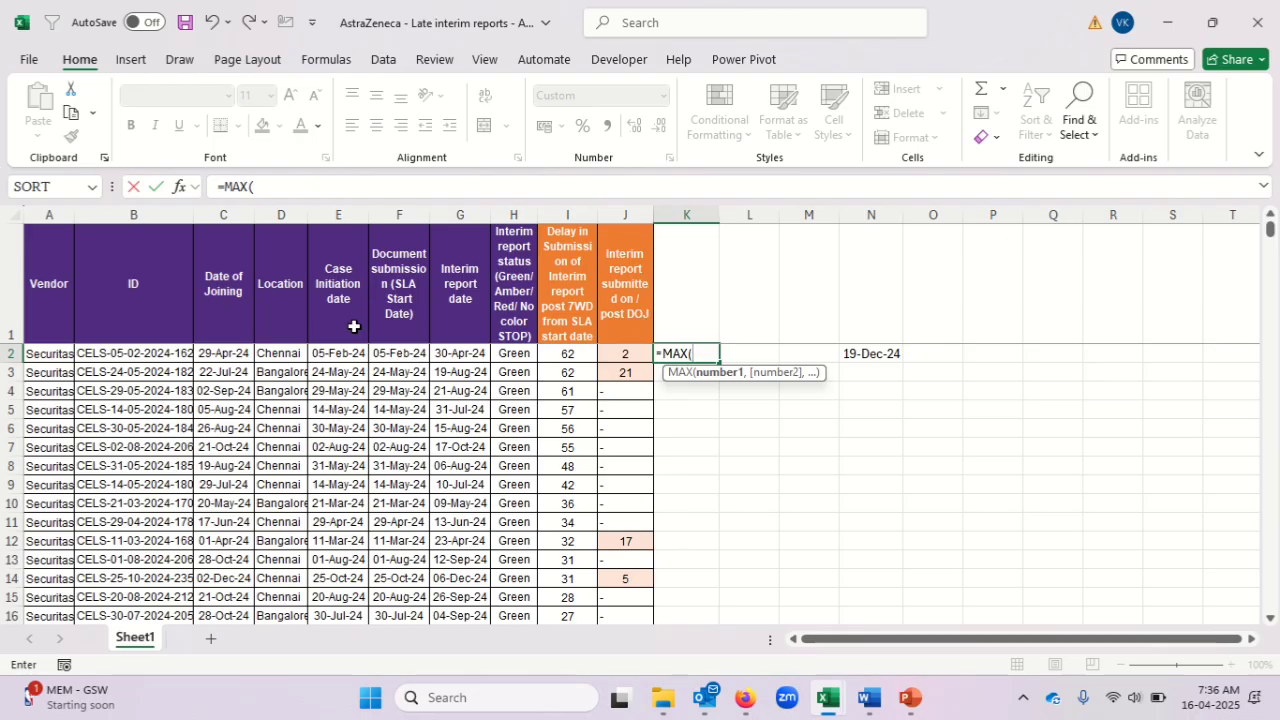
pyautogui.write('fil')
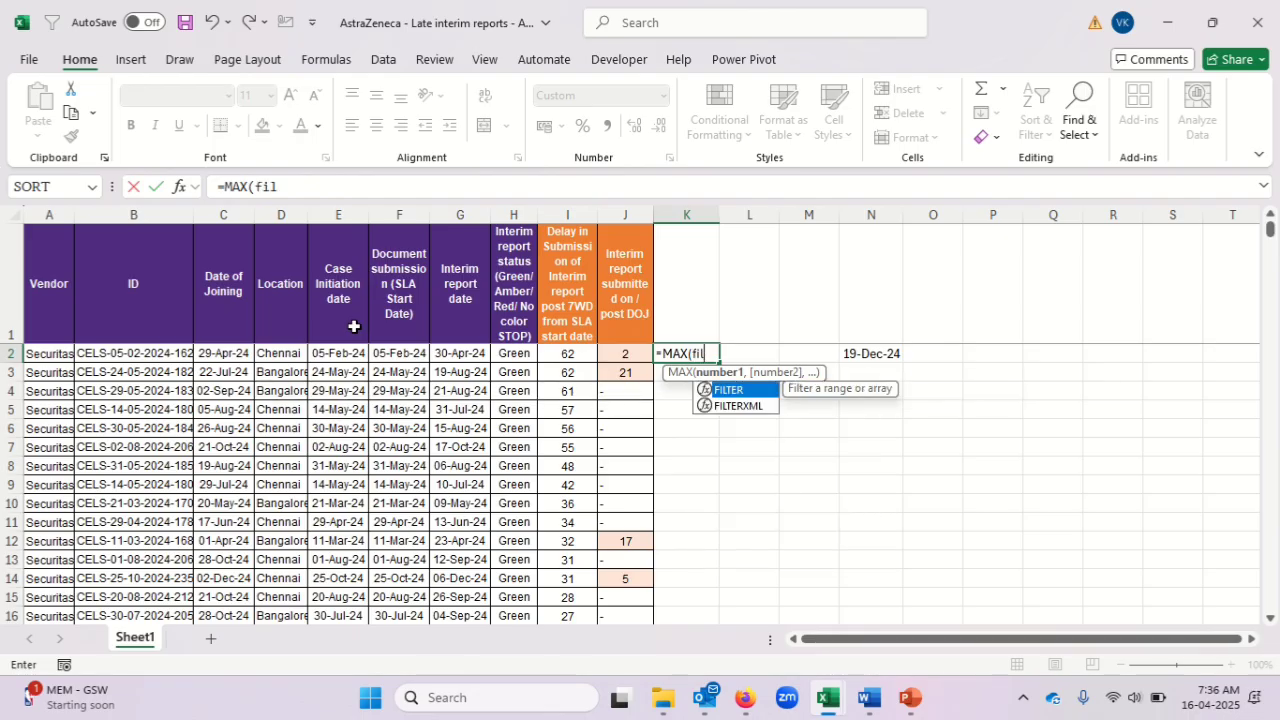
pyautogui.press('Tab')
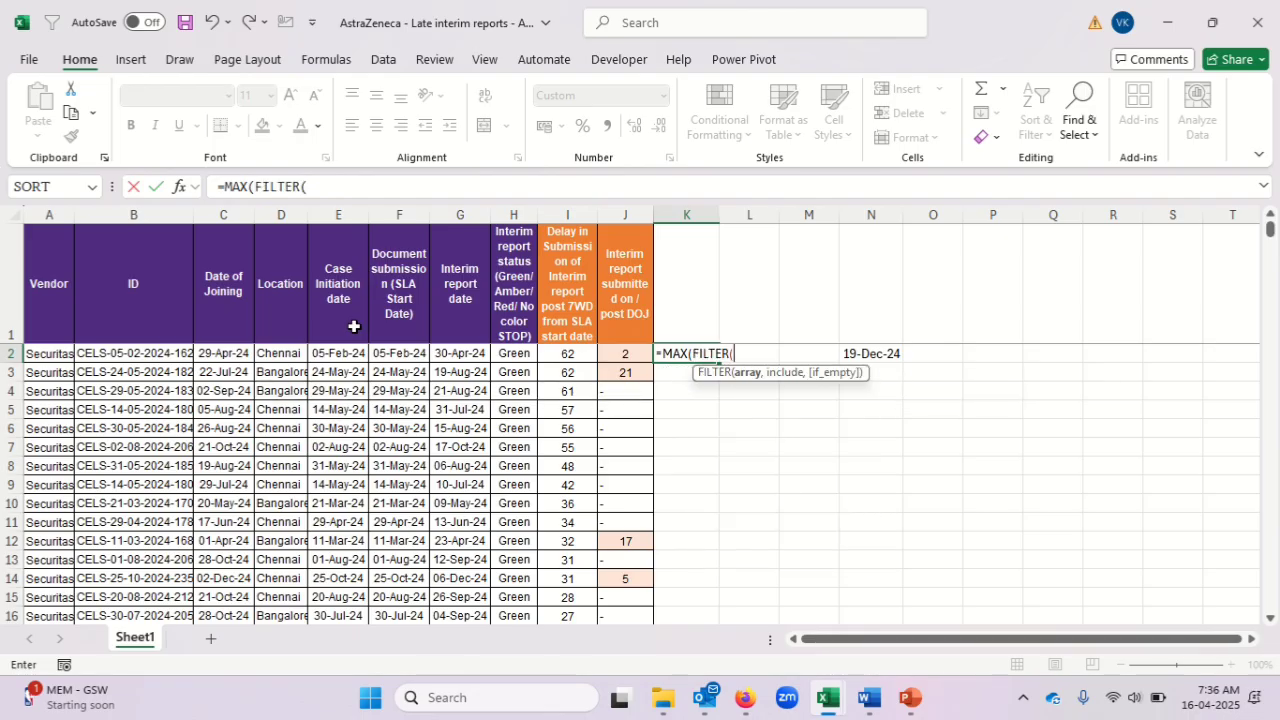
pyautogui.hotkey('alt', 'Tab')
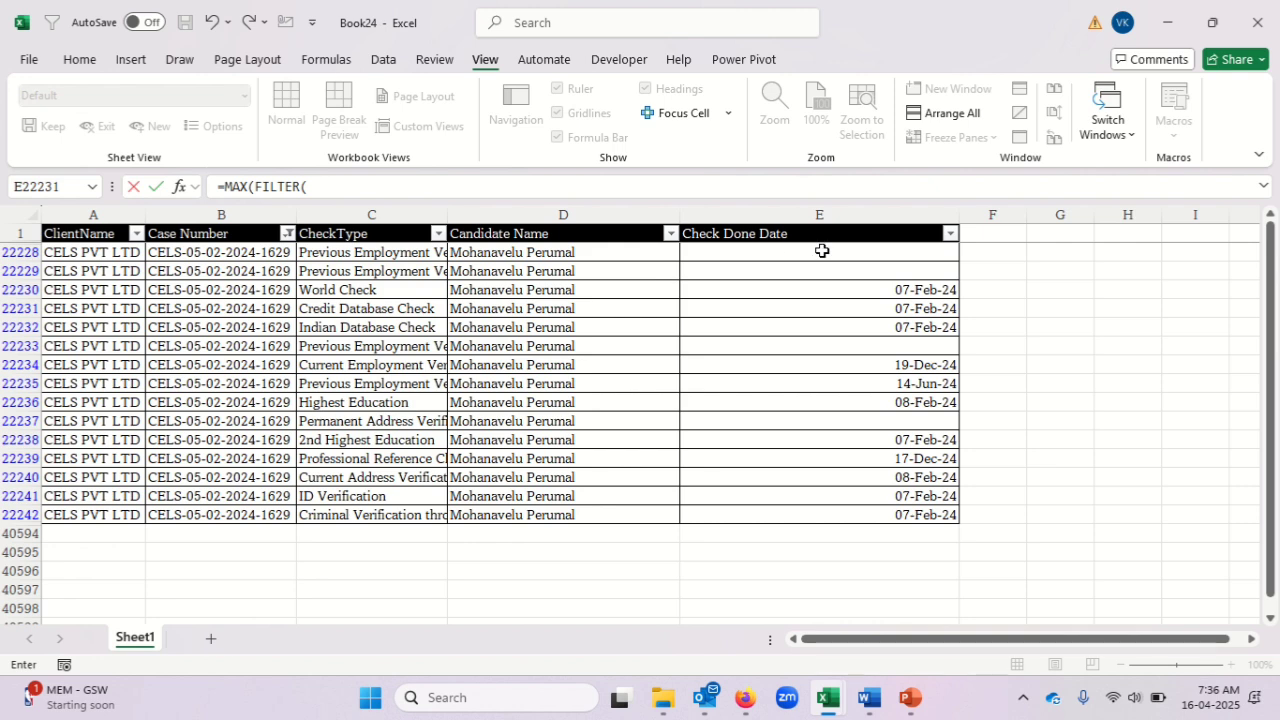
pyautogui.click(837, 240)
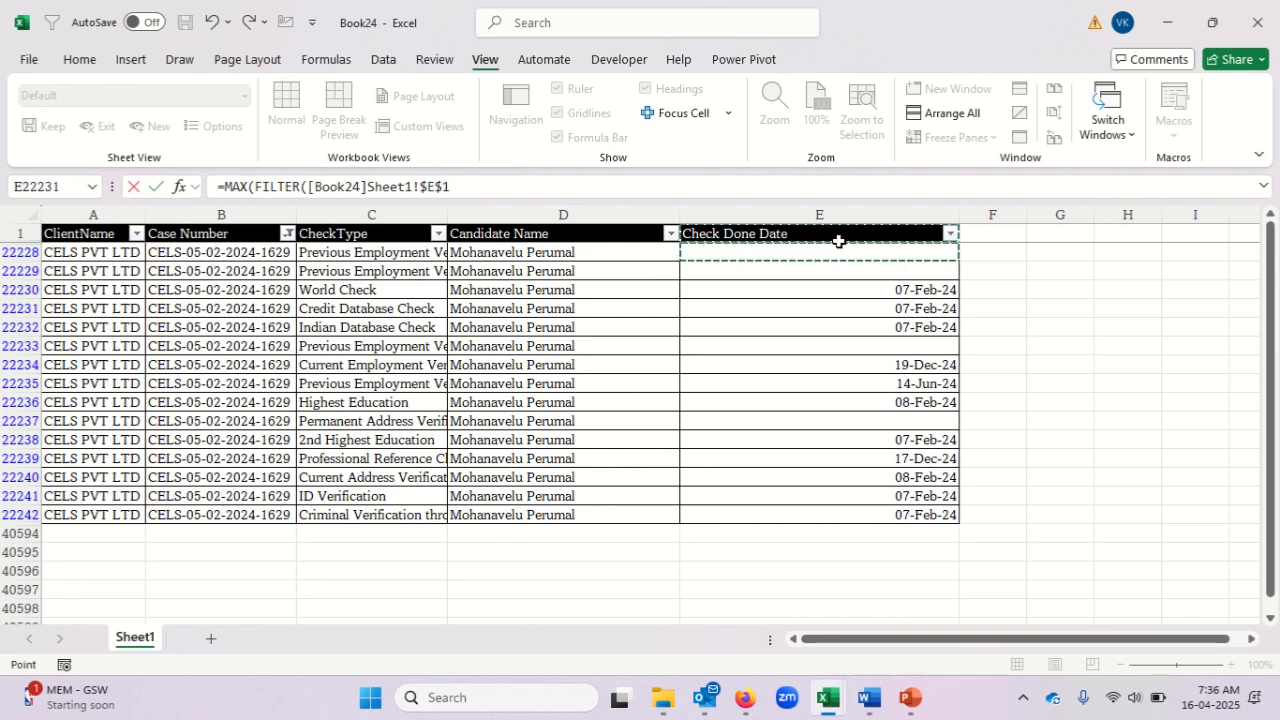
pyautogui.press('Down')
pyautogui.press('Up')
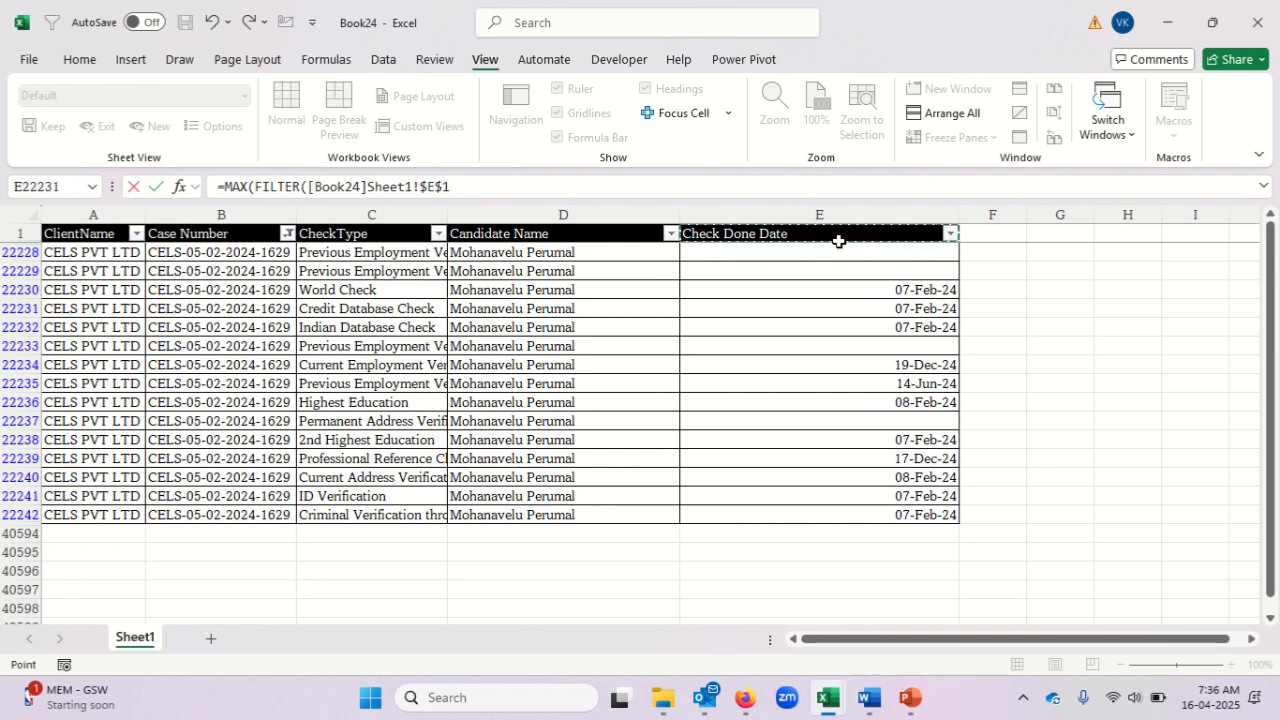
pyautogui.press('Return')
pyautogui.hotkey('alt', 'Tab')
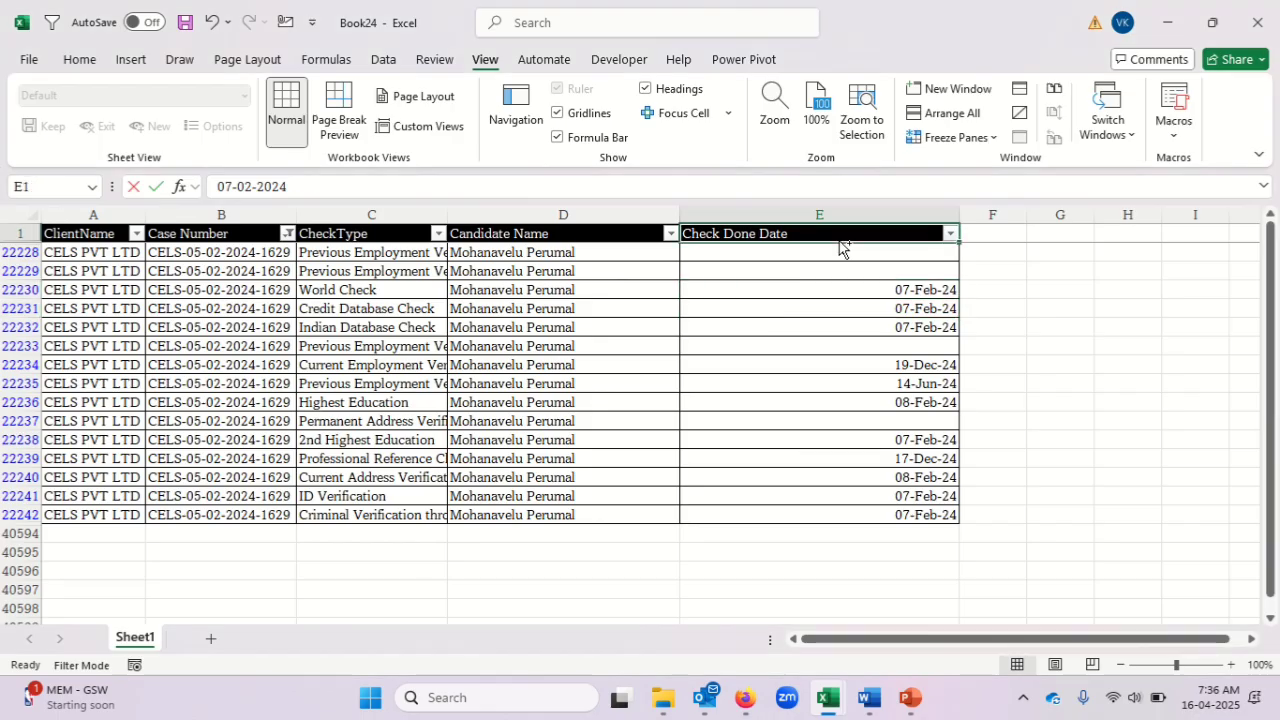
pyautogui.hotkey('alt', 'Tab')
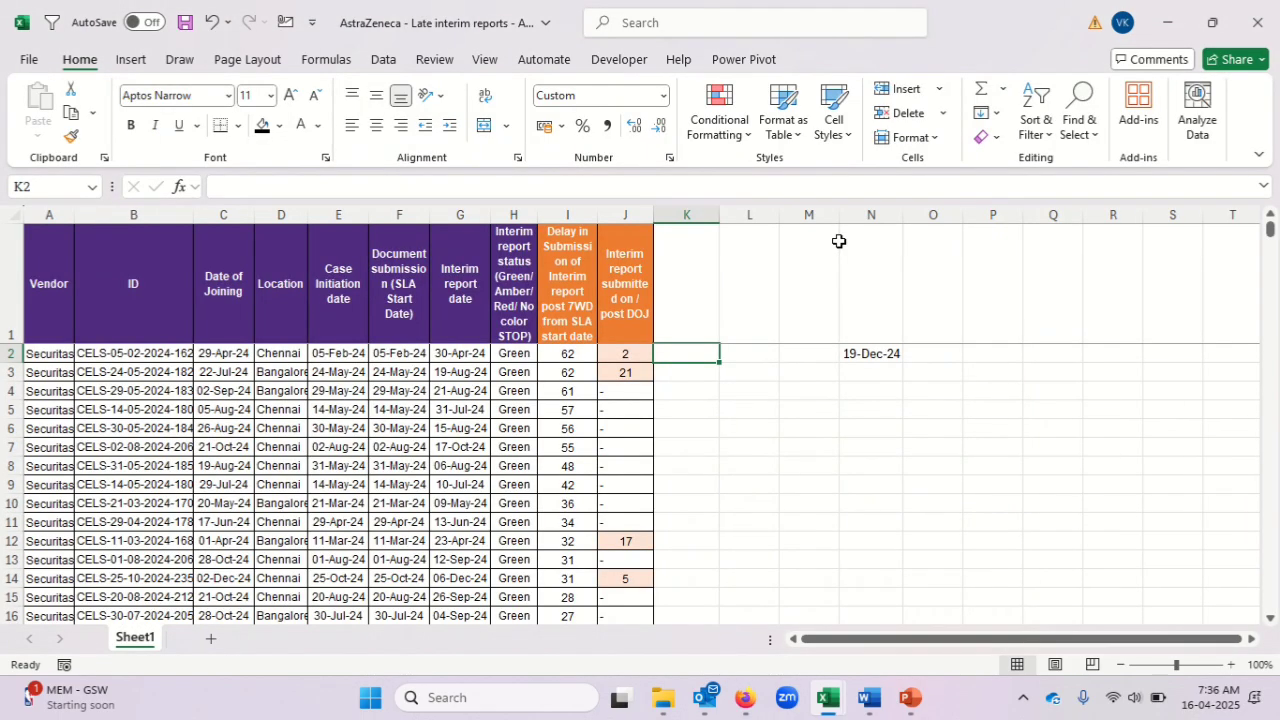
# Start a MAX(FILTER( formula in K2 with Book24's Check Done Date range $E$2:$E$565 as the array.
pyautogui.write('=max')
pyautogui.press('Tab')
pyautogui.write('filt')
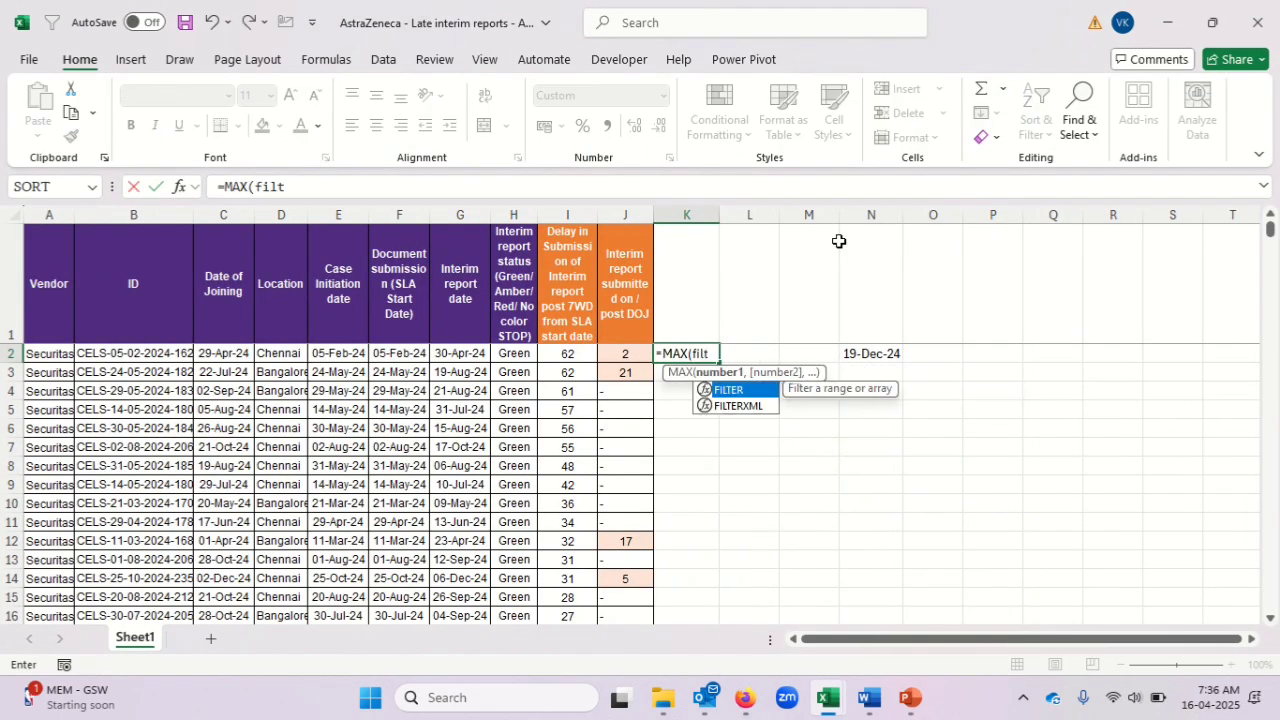
pyautogui.press('Tab')
pyautogui.hotkey('alt', 'Tab')
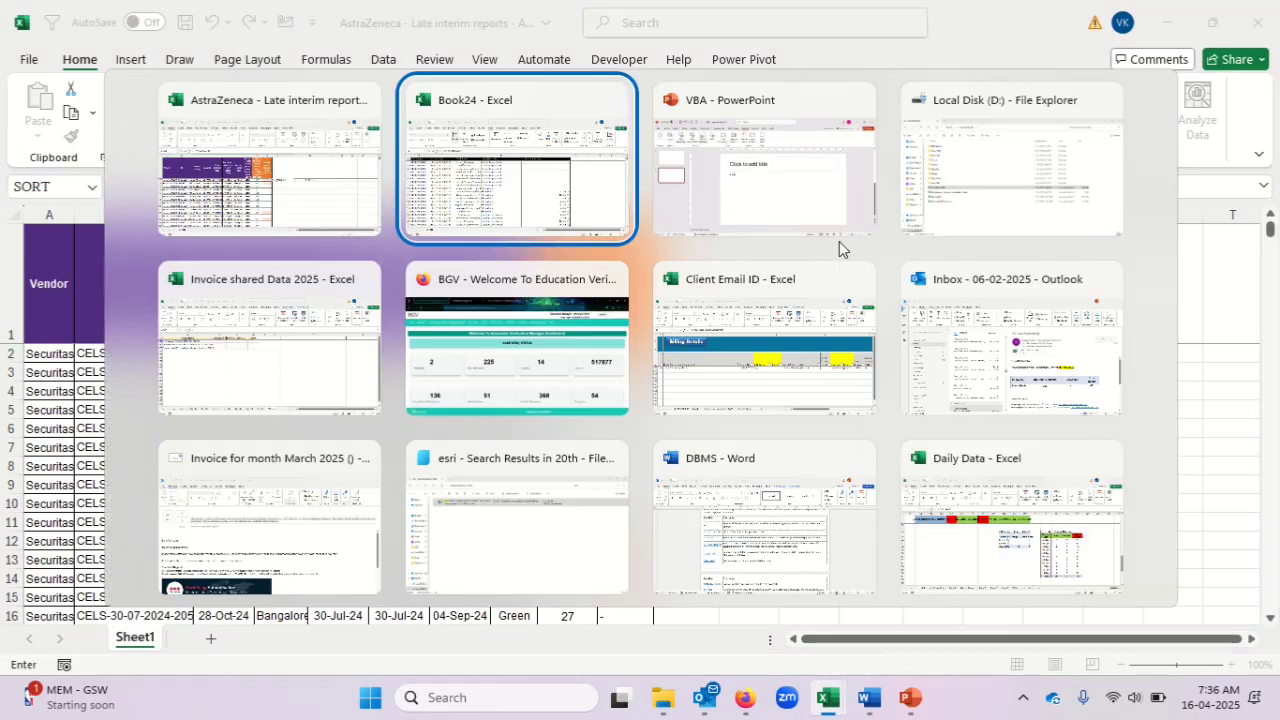
pyautogui.moveTo(852, 231); pyautogui.dragTo(853, 235)
pyautogui.write(',')
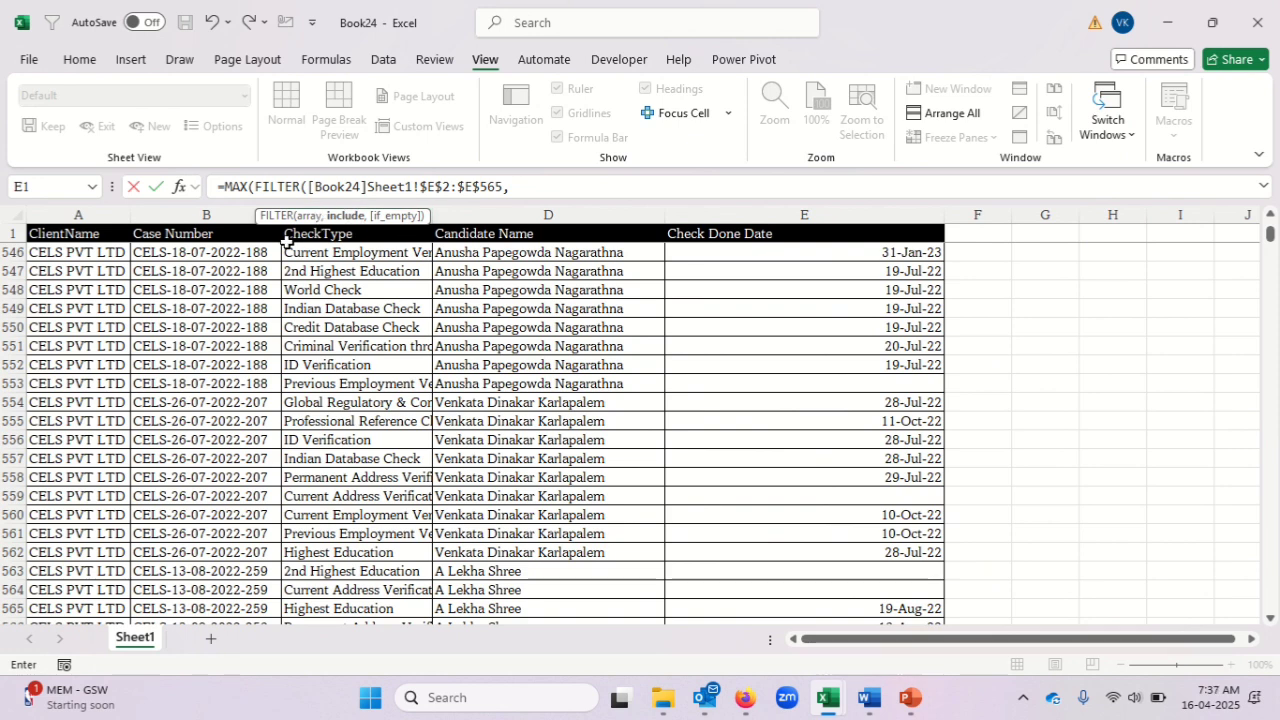
# Set the FILTER include condition to Book24's Case Number range $B$2:$B$40593 equal to B2 of the late interim reports workbook.
pyautogui.click(230, 232)
pyautogui.press('Down')
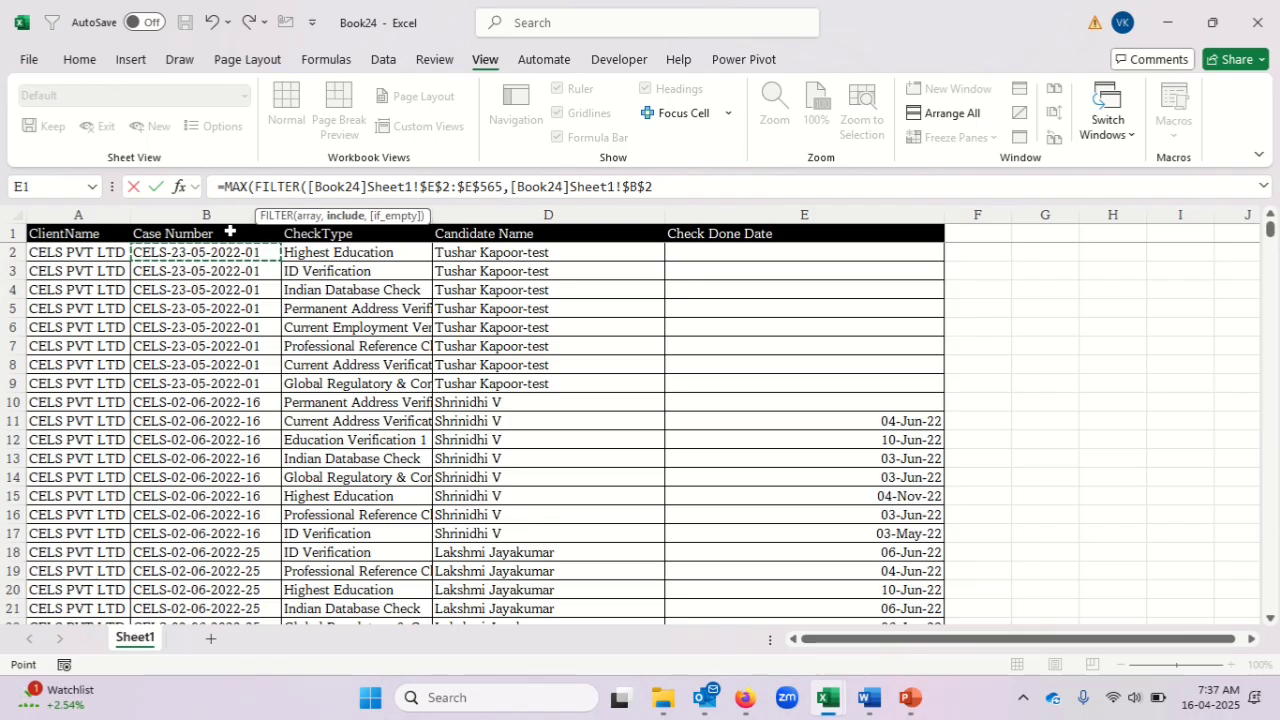
pyautogui.hotkey('ctrl', 'shift', 'Down')
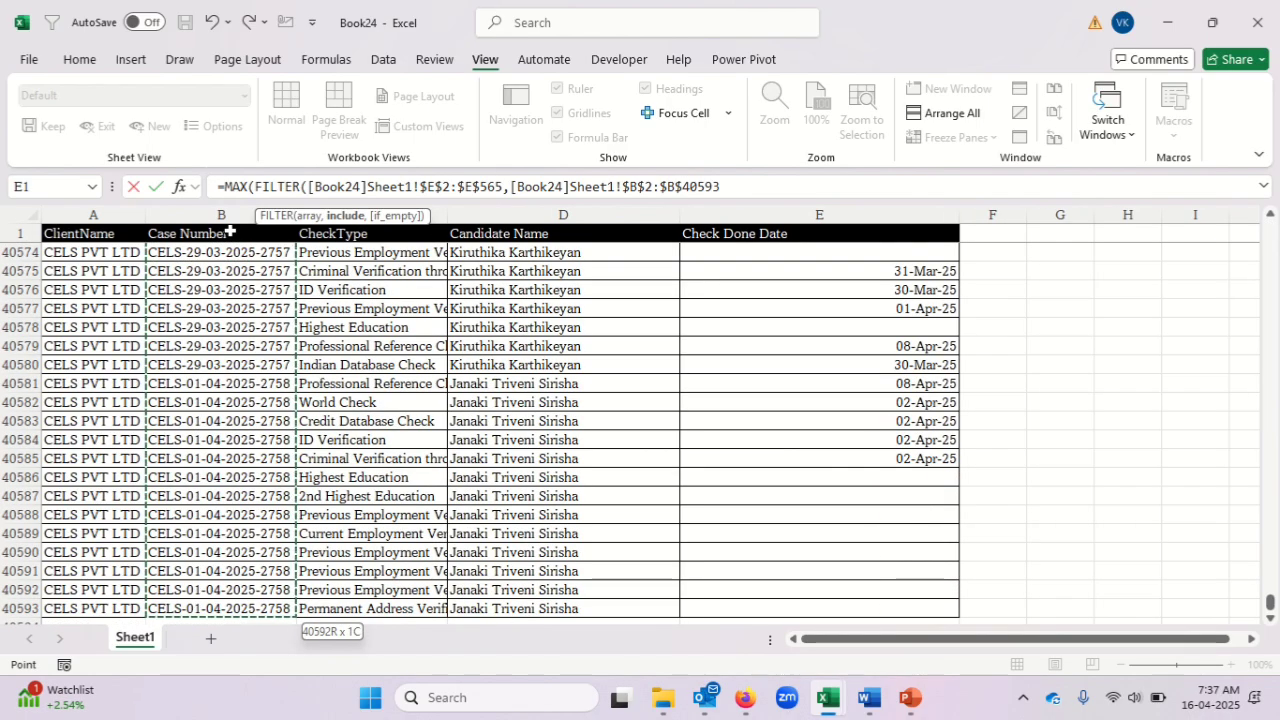
pyautogui.write('=')
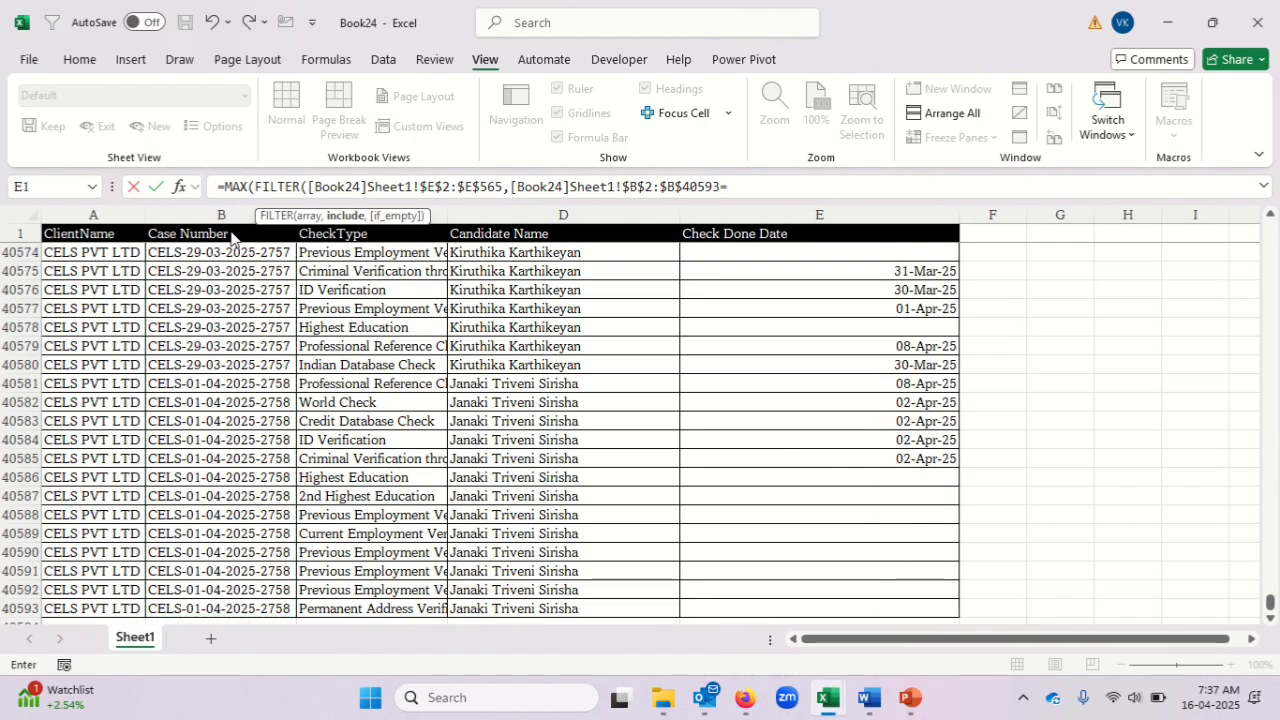
pyautogui.hotkey('alt', 'Tab')
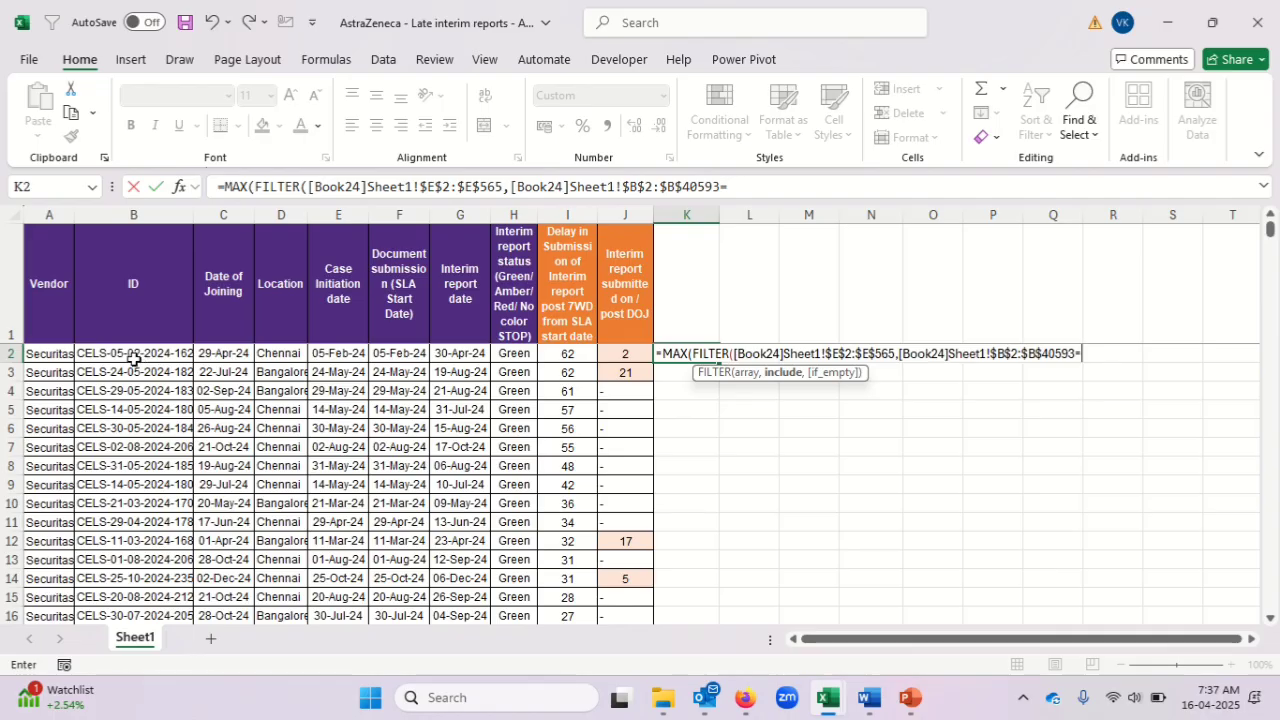
pyautogui.click(134, 356)
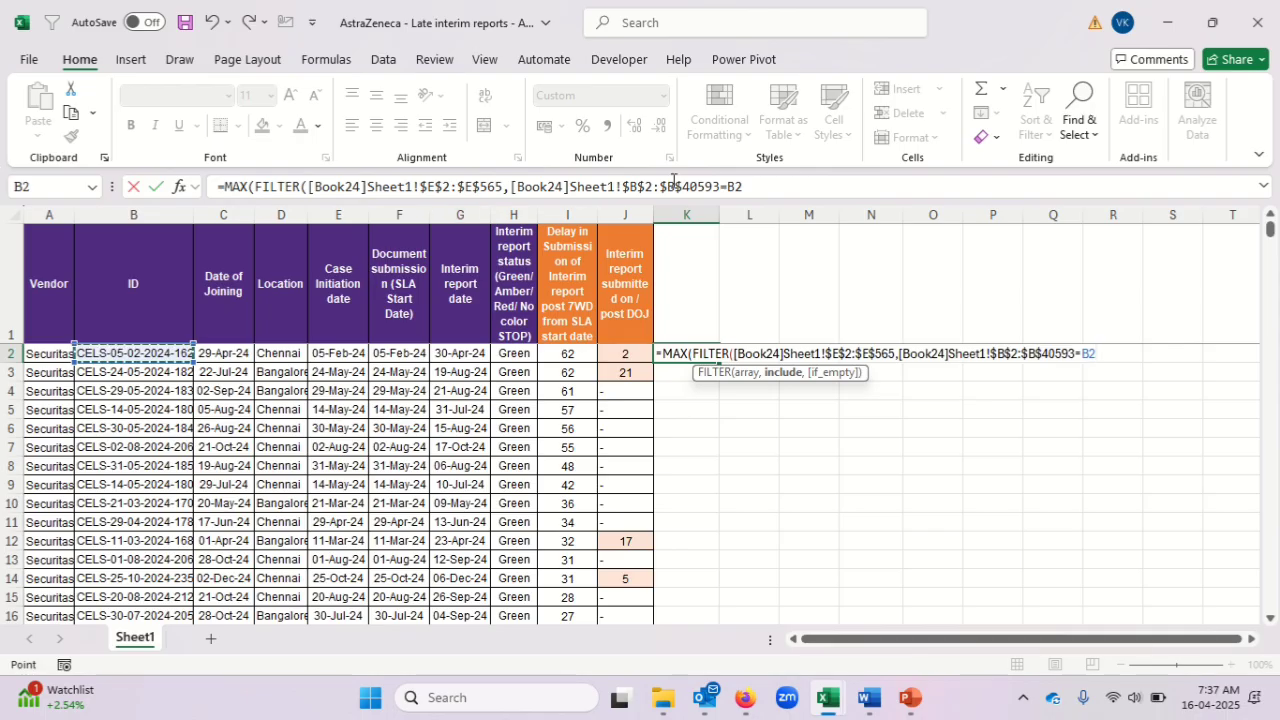
# Extend the formula's array range to $E$2:$E$40593, close both functions and enter the formula in K2.
pyautogui.click(502, 187)
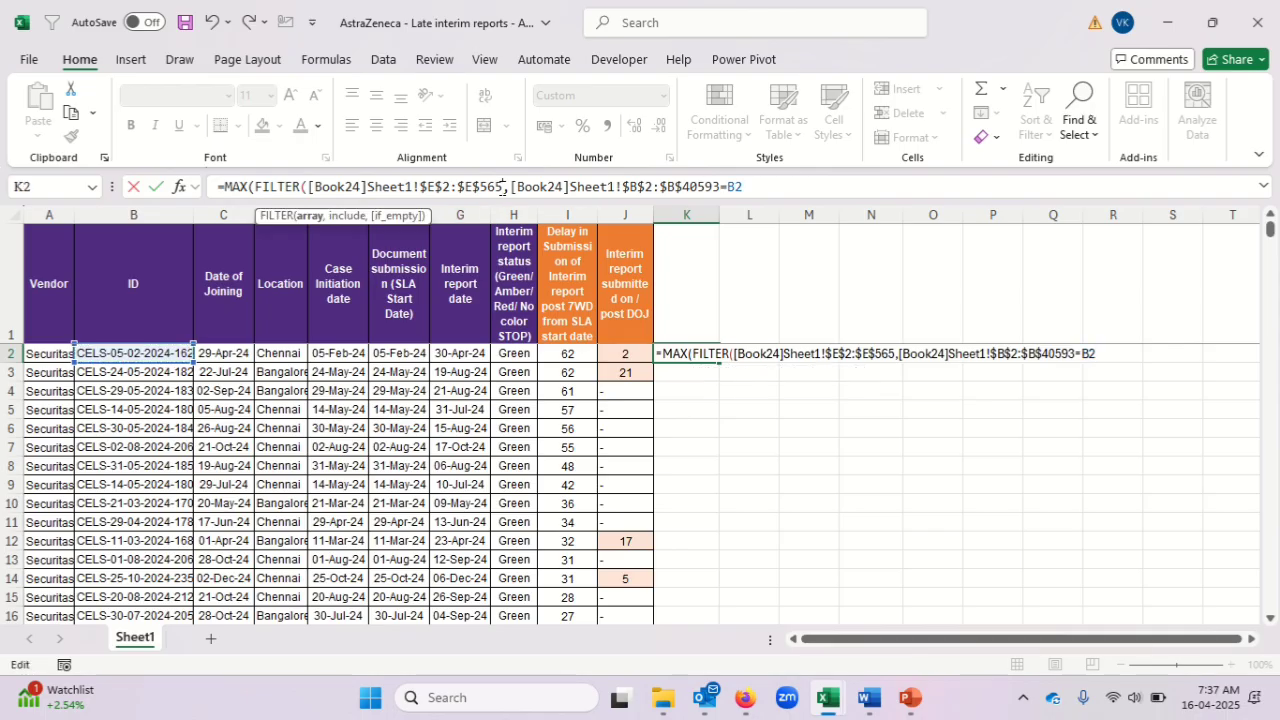
pyautogui.press('BackSpace')
pyautogui.press('BackSpace')
pyautogui.press('BackSpace')
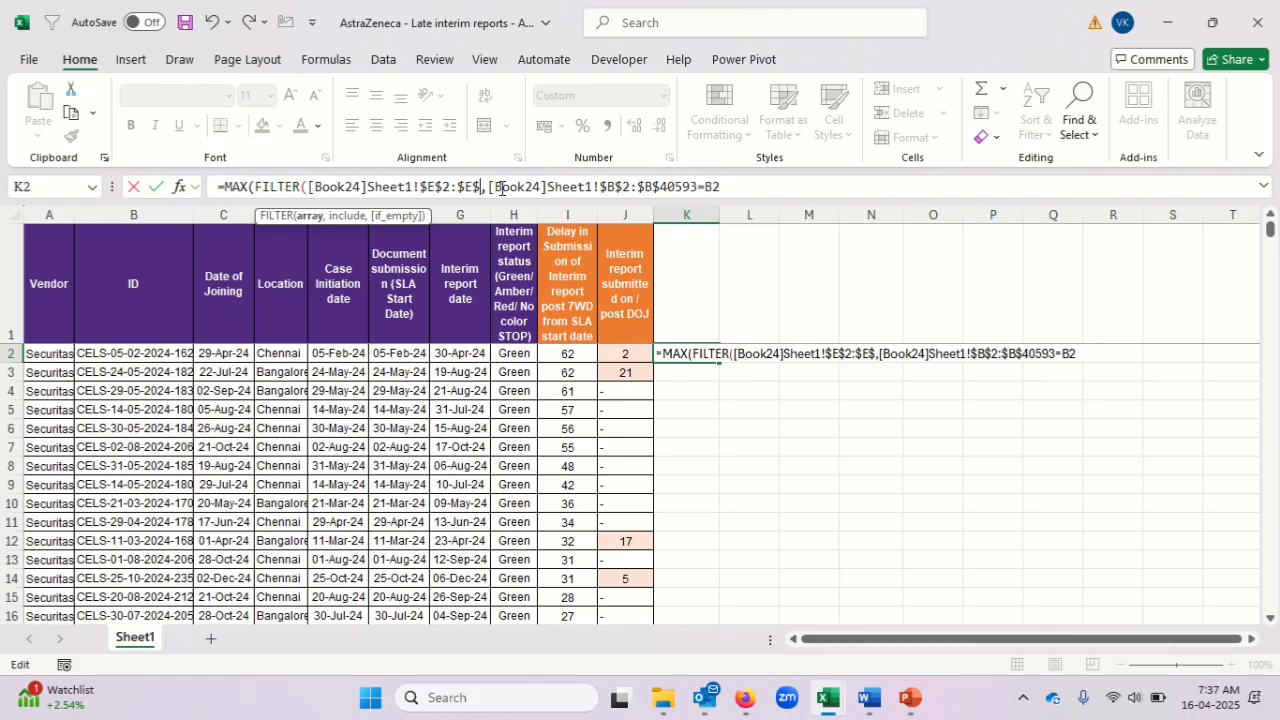
pyautogui.write('405')
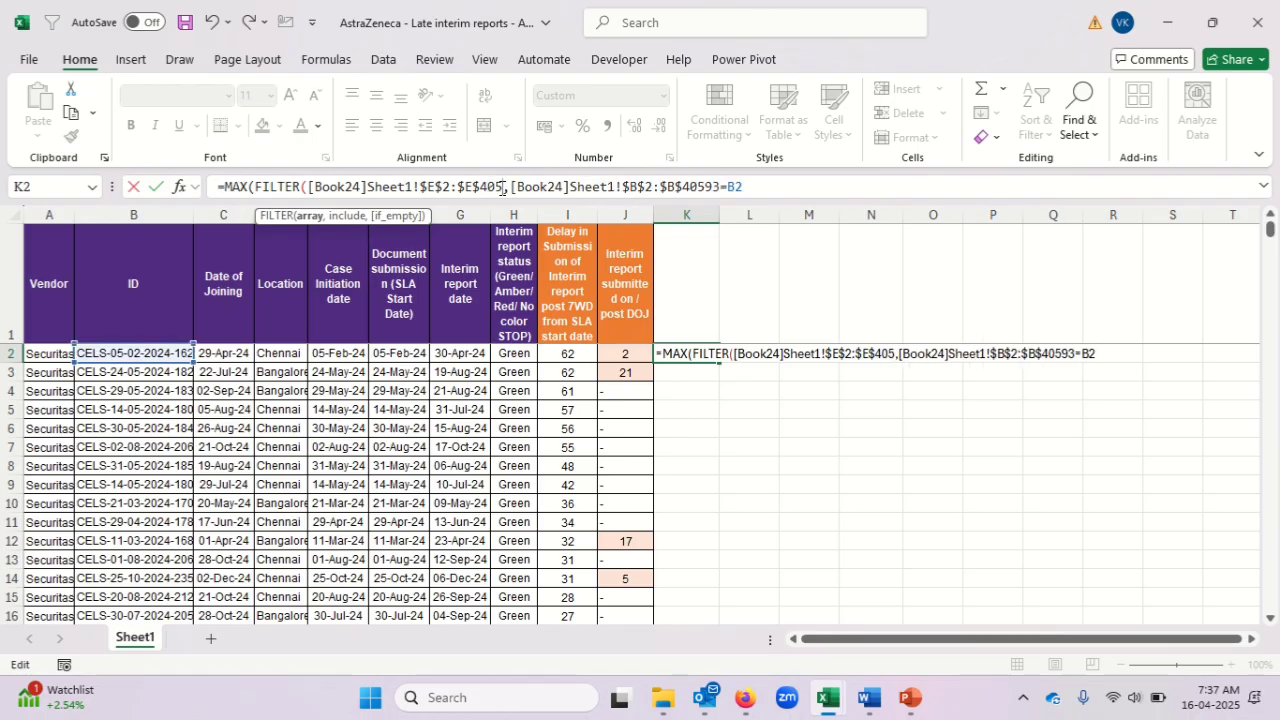
pyautogui.write('93')
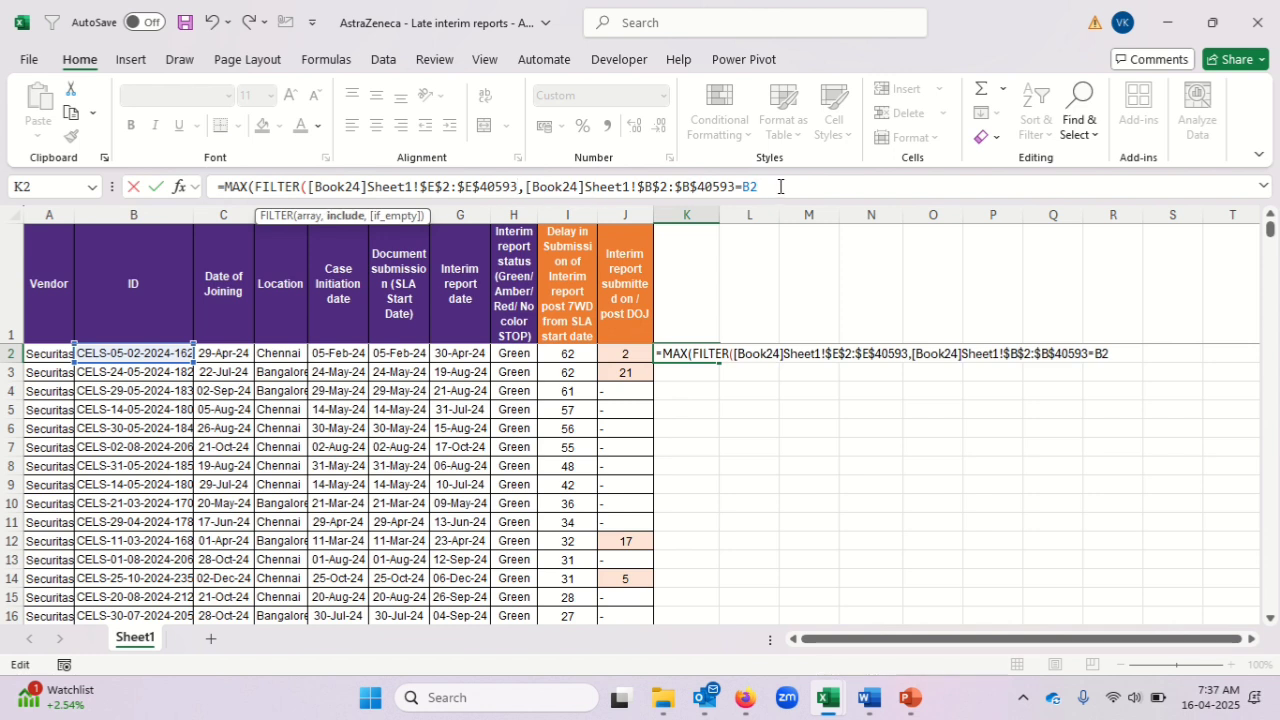
pyautogui.write(')')
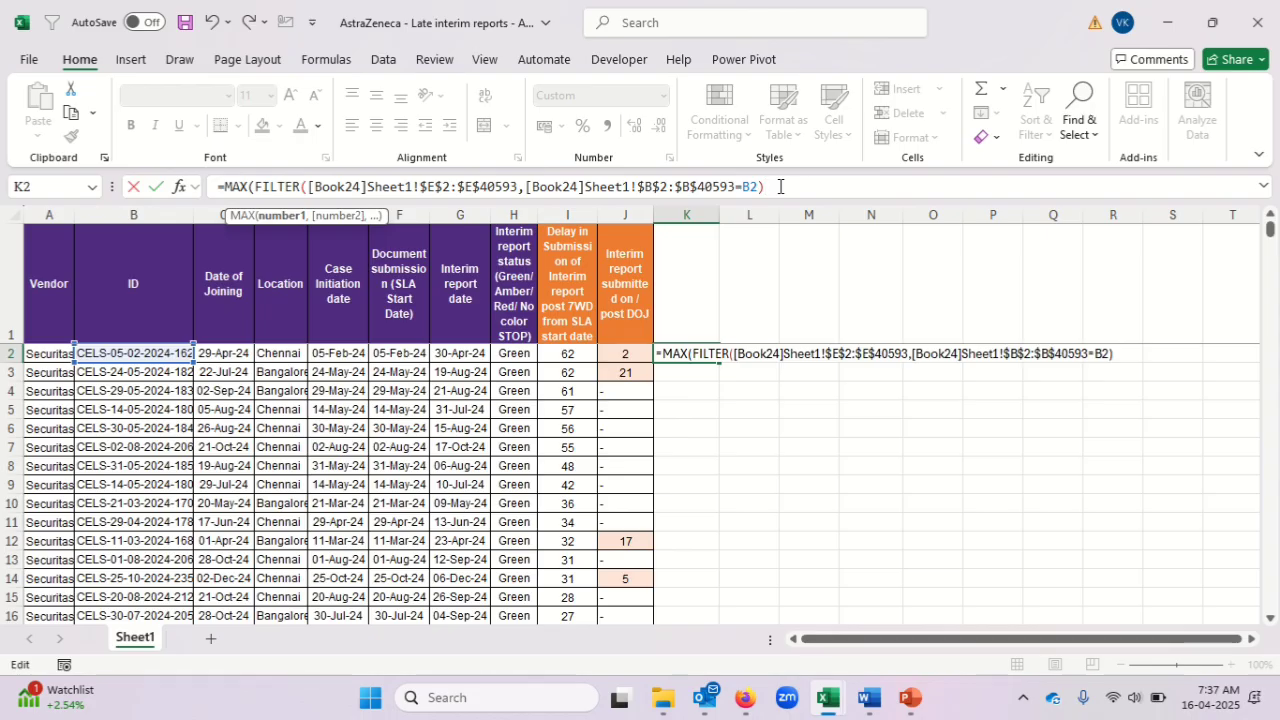
pyautogui.write(')')
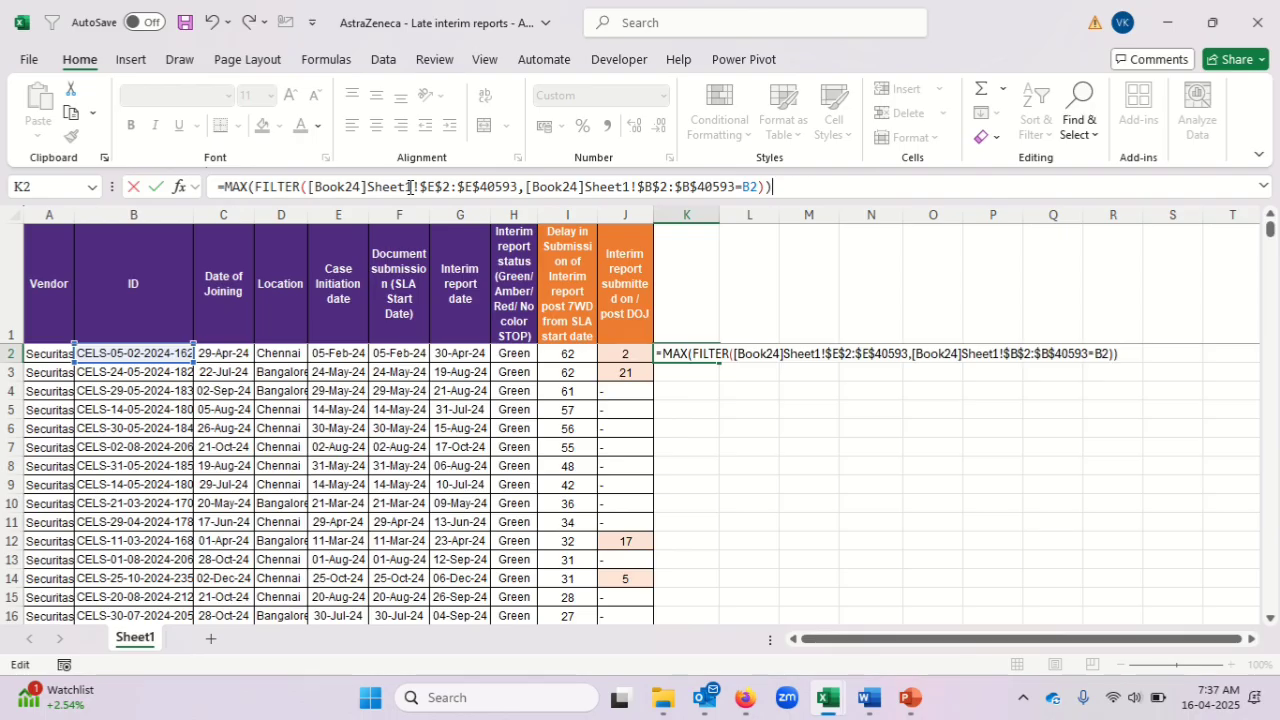
pyautogui.press('Return')
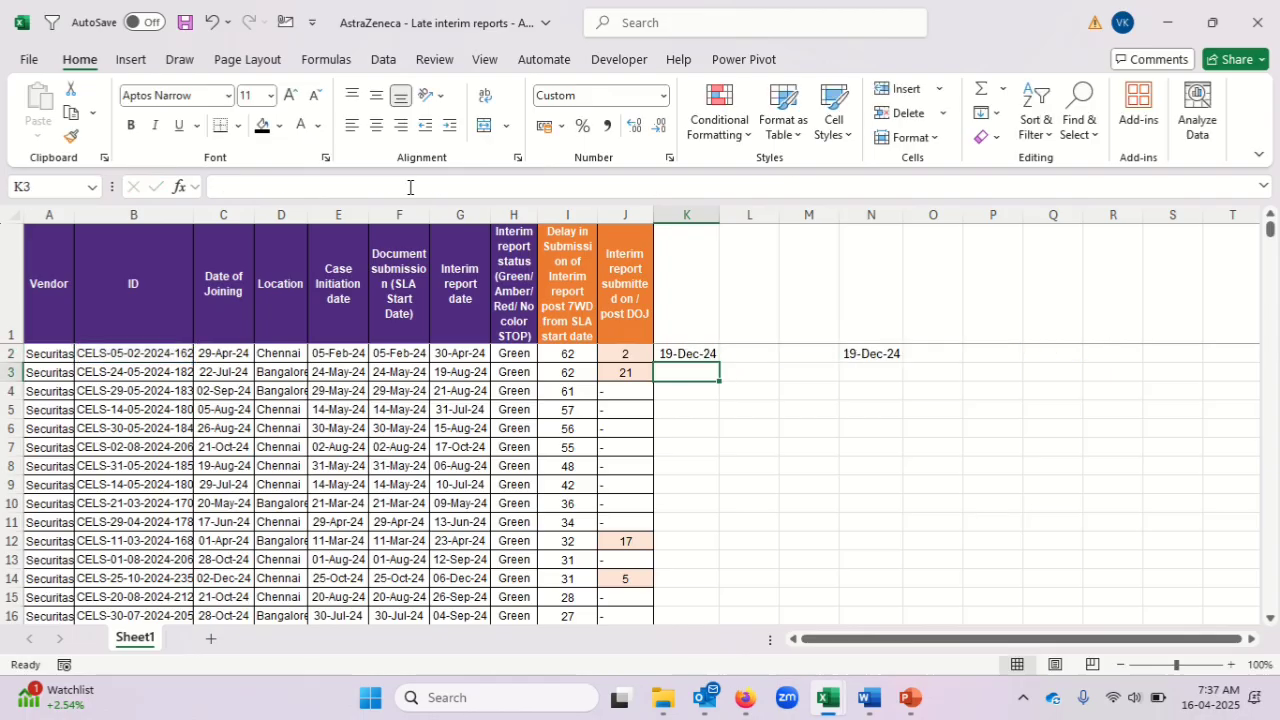
# Fill the MAX(FILTER) formula from K2 down to K325, the last data row.
pyautogui.press('Up')
pyautogui.press('Left')
pyautogui.press('Left')
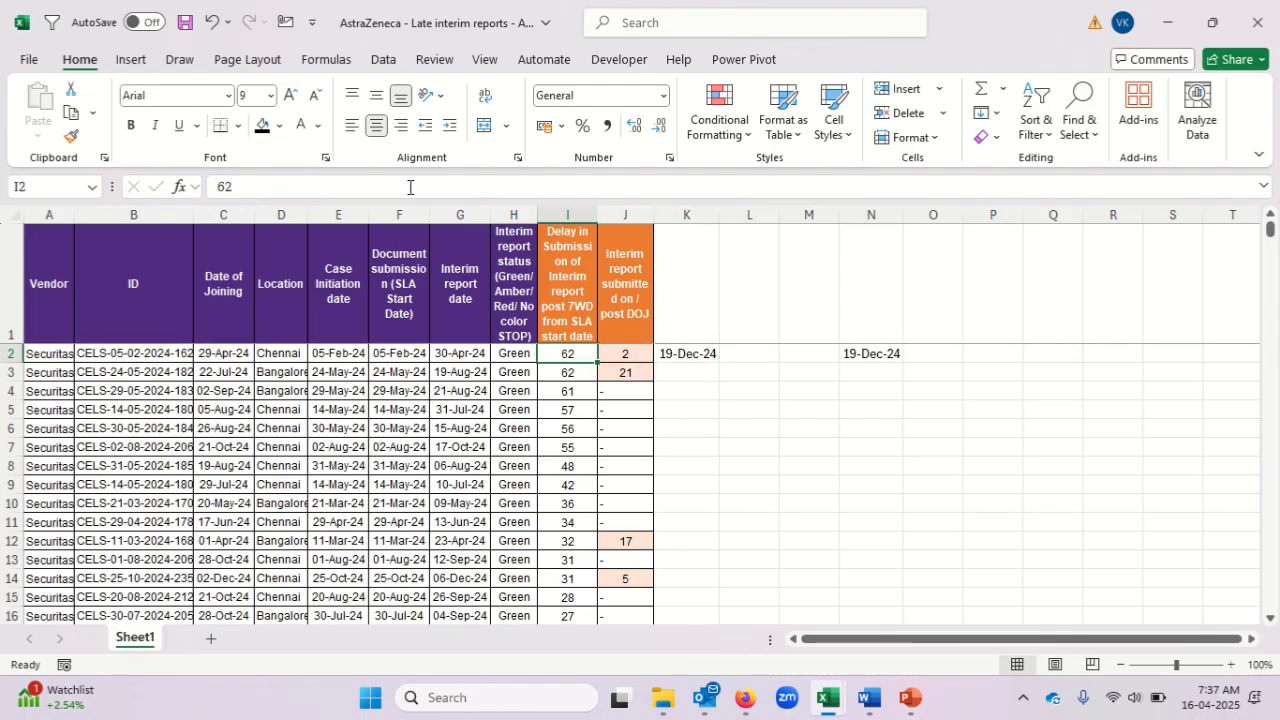
pyautogui.hotkey('ctrl', 'Down')
pyautogui.press('Down')
pyautogui.press('Up')
pyautogui.press('Left')
pyautogui.hotkey('ctrl', 'Down')
pyautogui.press('Down')
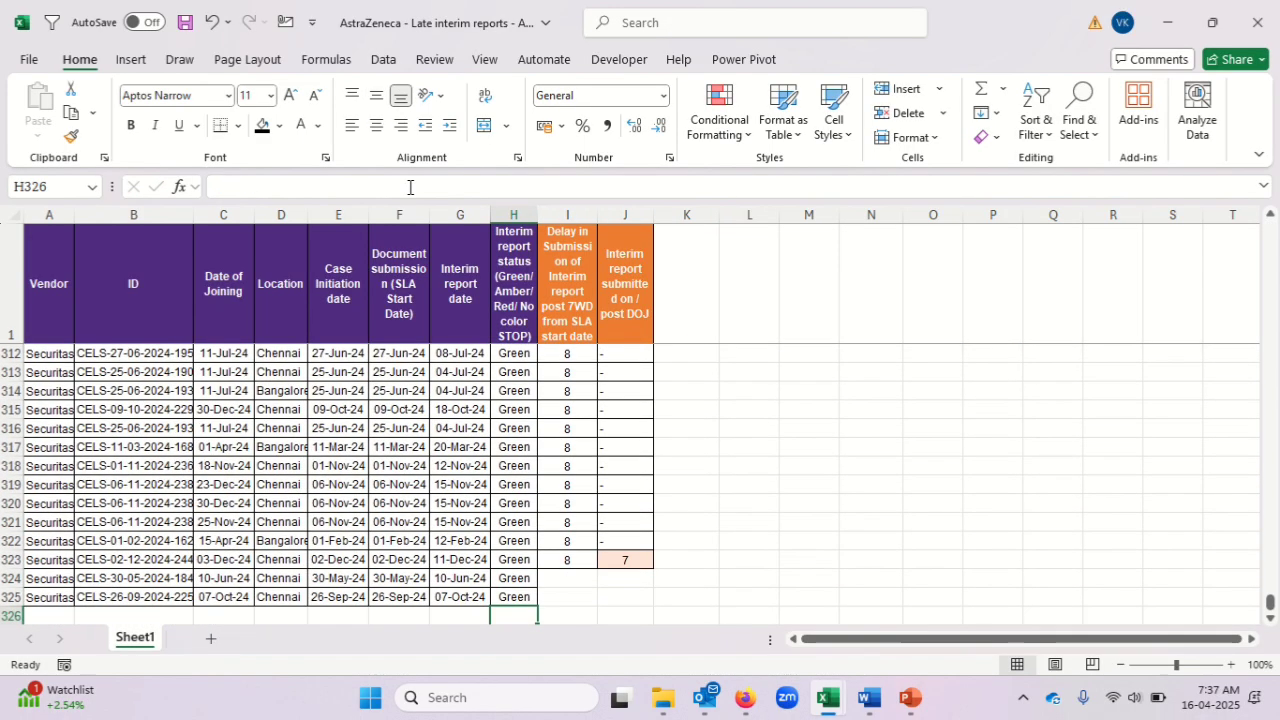
pyautogui.press('Up')
pyautogui.press('Right')
pyautogui.press('Right')
pyautogui.press('Right')
pyautogui.hotkey('ctrl', 'shift', 'Up')
pyautogui.hotkey('ctrl', 'd')
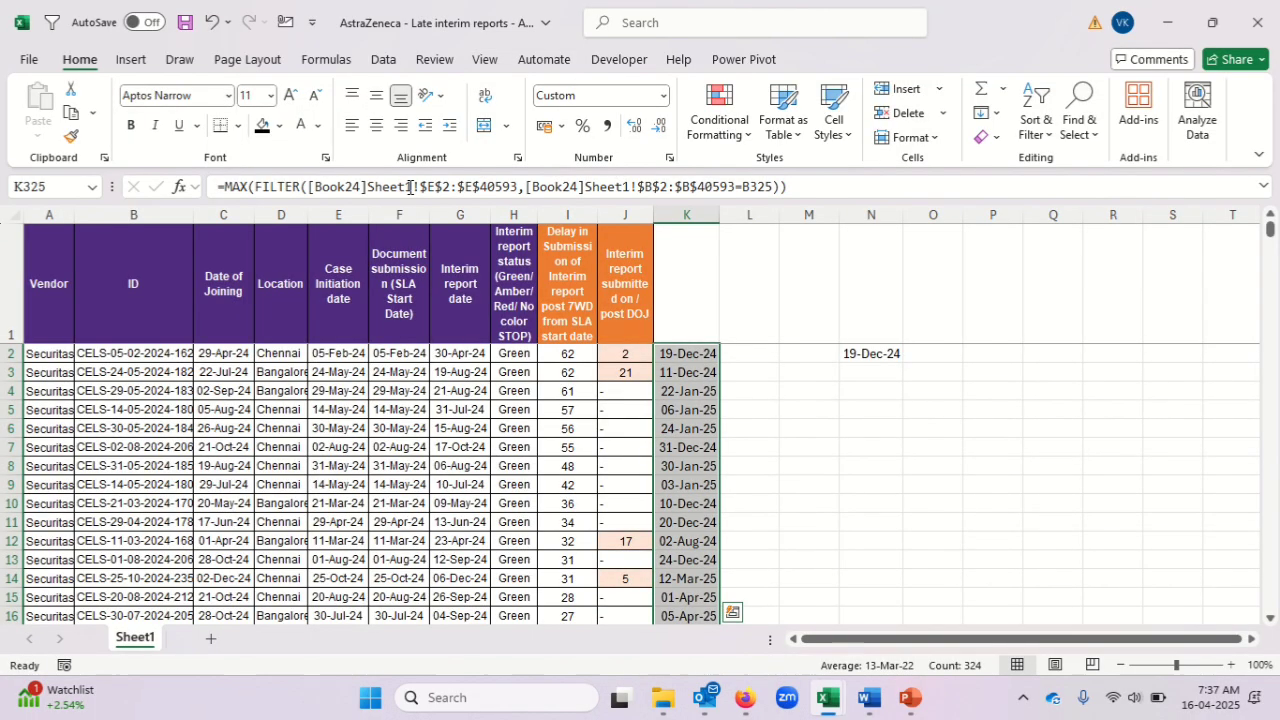
# Check the filled formulas in the first rows of column K for the correct ID reference.
pyautogui.press('Down')
pyautogui.press('Up')
pyautogui.hotkey('ctrl', 'Up')
pyautogui.press('Down')
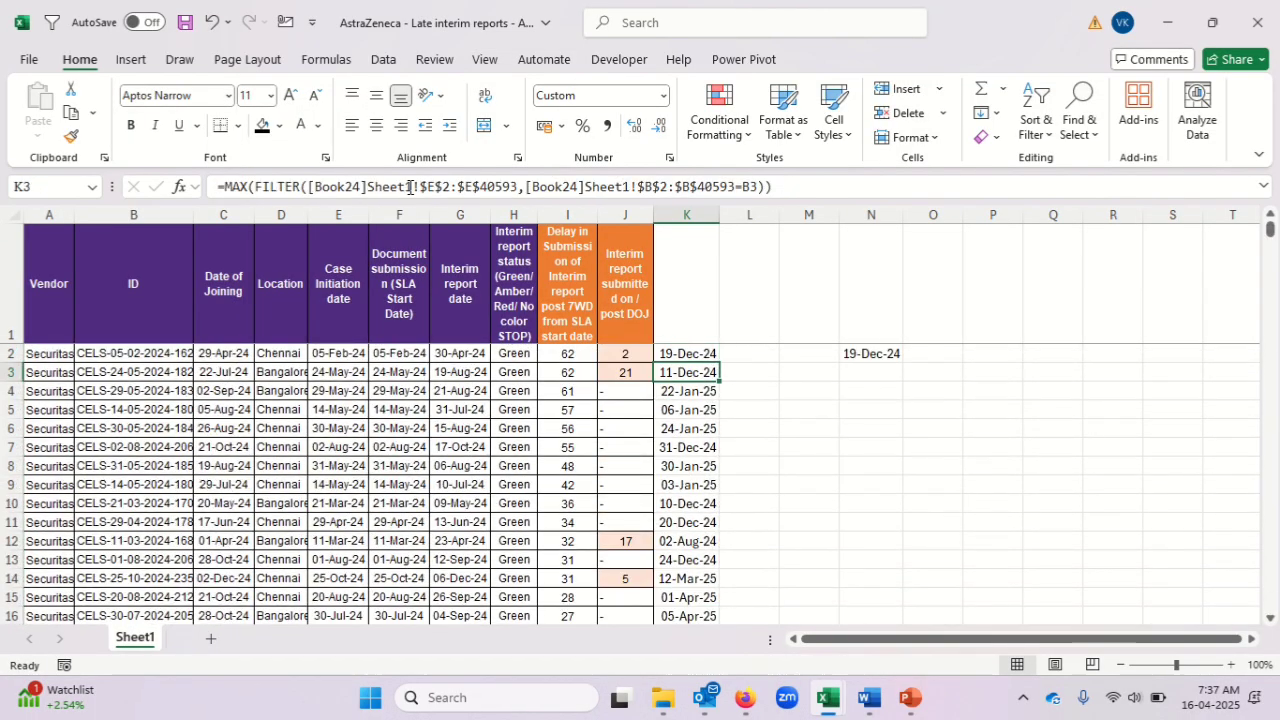
pyautogui.press('Down')
pyautogui.press('Down')
pyautogui.press('Down')
pyautogui.press('Down')
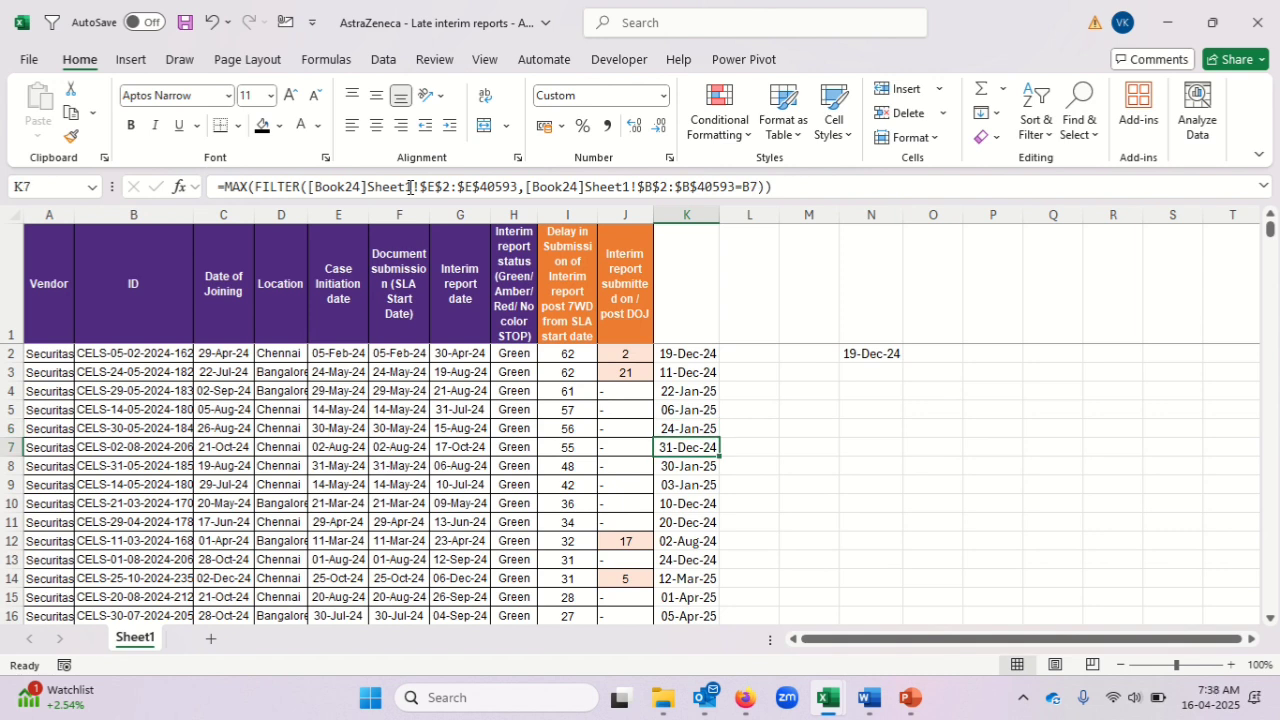
pyautogui.press('Up')
pyautogui.press('Up')
pyautogui.press('Up')
pyautogui.press('Up')
pyautogui.press('Up')
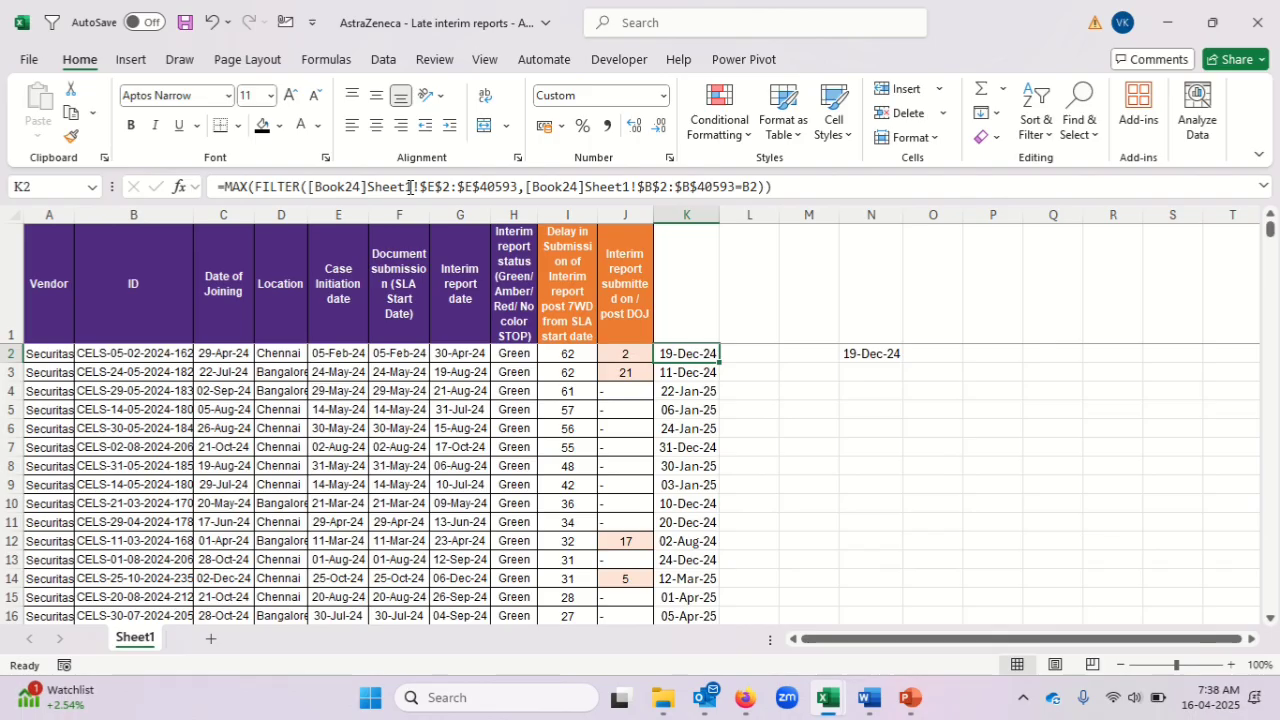
# Re-enter the formula in K2 as an array formula and fill it down through K325.
pyautogui.press('F2')
pyautogui.hotkey('ctrl', 'shift', 'Return')
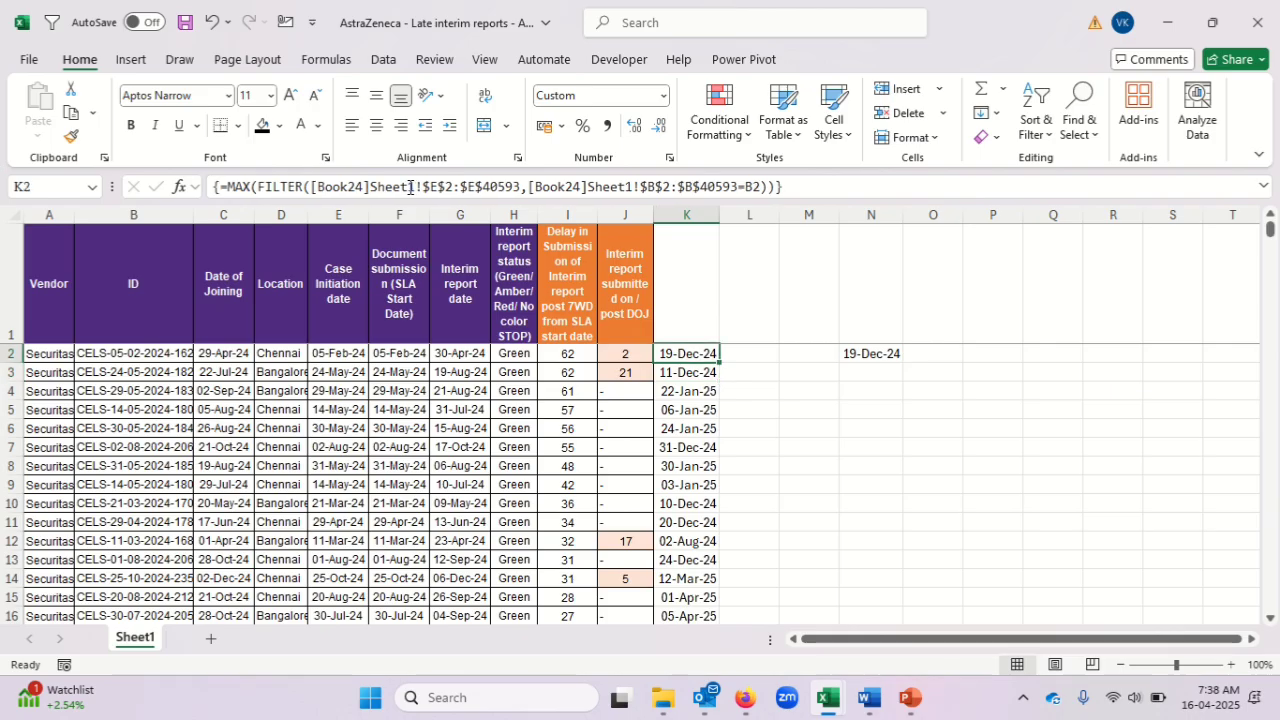
pyautogui.hotkey('ctrl', 'shift', 'Down')
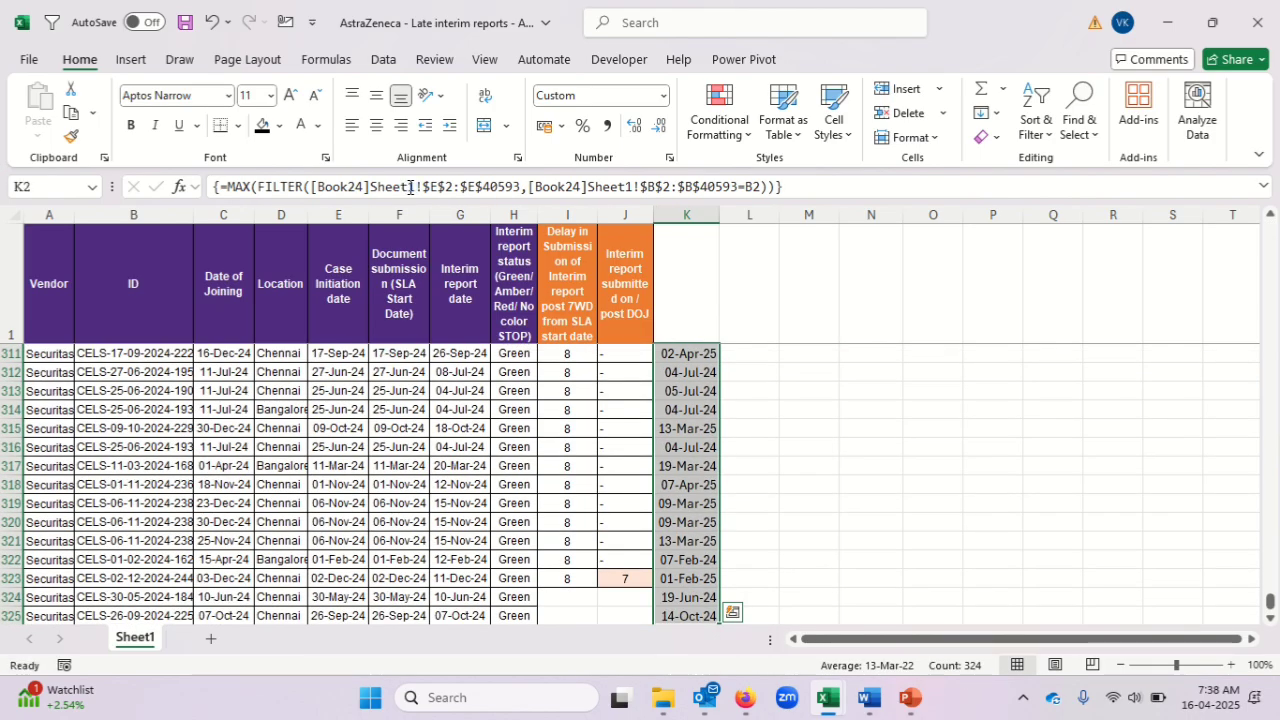
pyautogui.hotkey('ctrl', 'shift', 'Up')
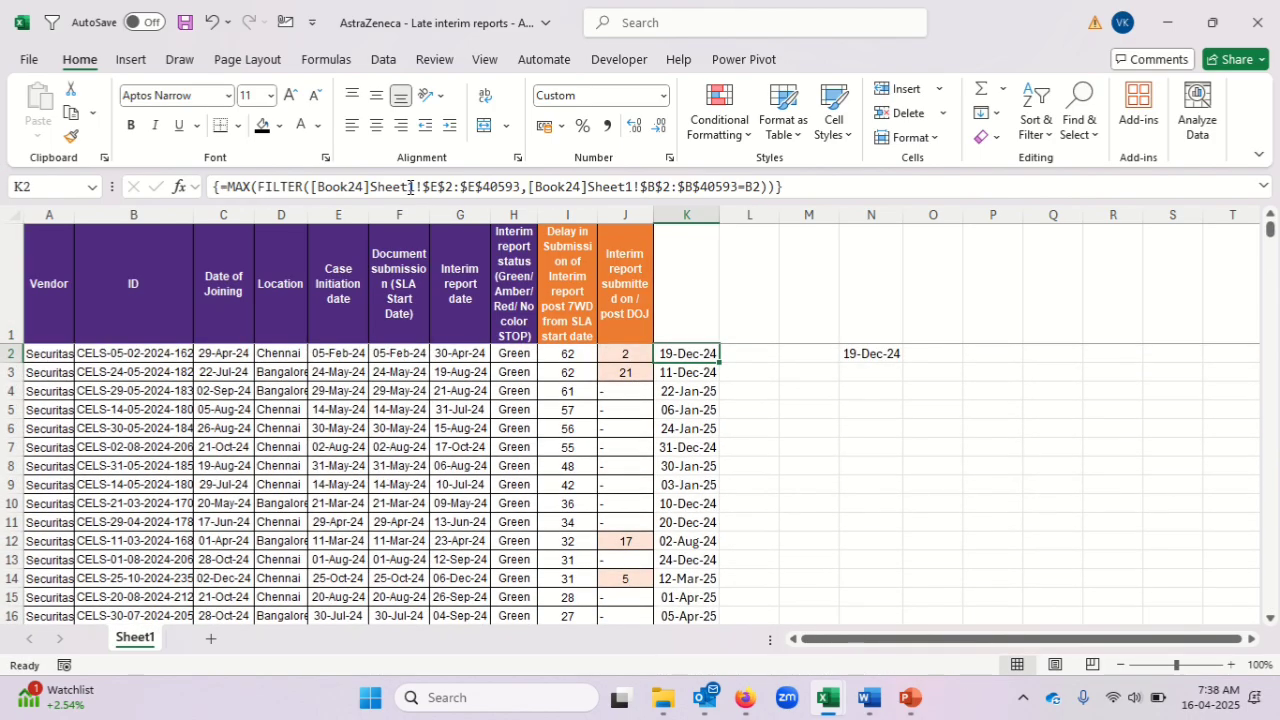
# Review the array formulas and returned dates in the upper rows of column K, down to K9.
pyautogui.press('Down')
pyautogui.press('Down')
pyautogui.press('Down')
pyautogui.press('Down')
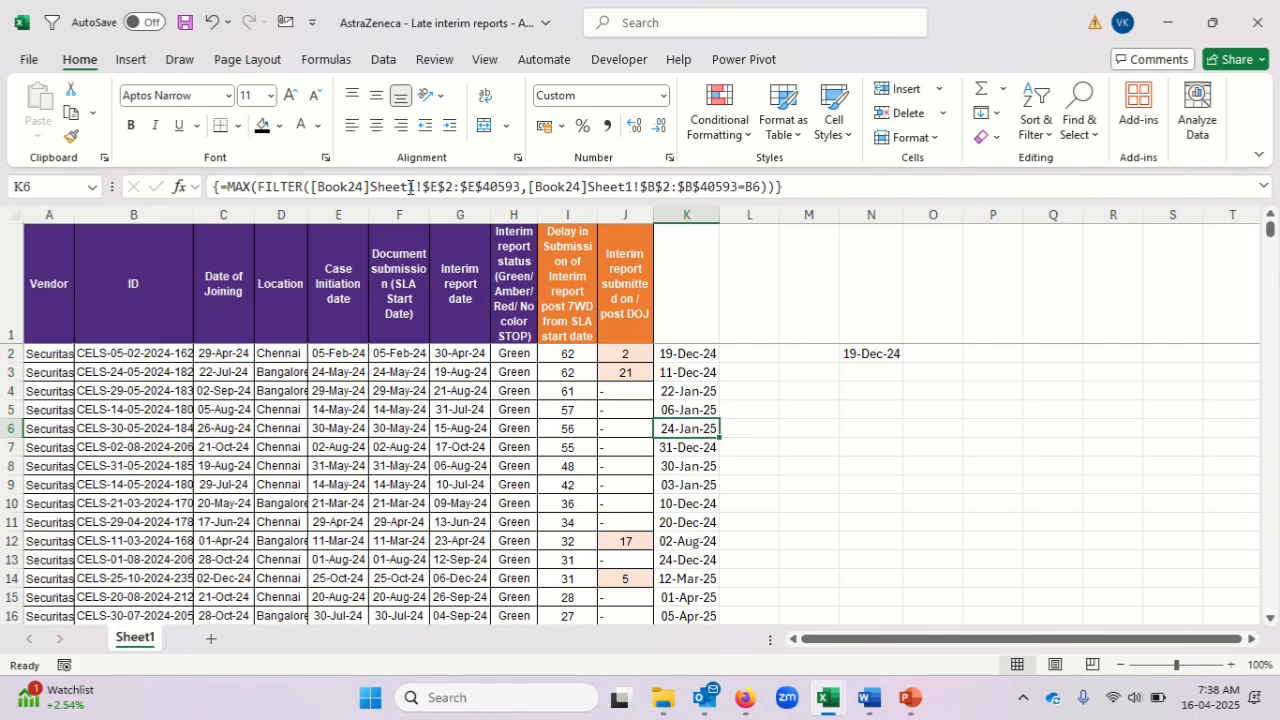
pyautogui.press('Up')
pyautogui.press('Up')
pyautogui.press('Up')
pyautogui.press('Up')
pyautogui.press('Down')
pyautogui.press('Down')
pyautogui.press('Down')
pyautogui.press('Down')
pyautogui.press('Down')
pyautogui.press('Down')
pyautogui.press('Down')
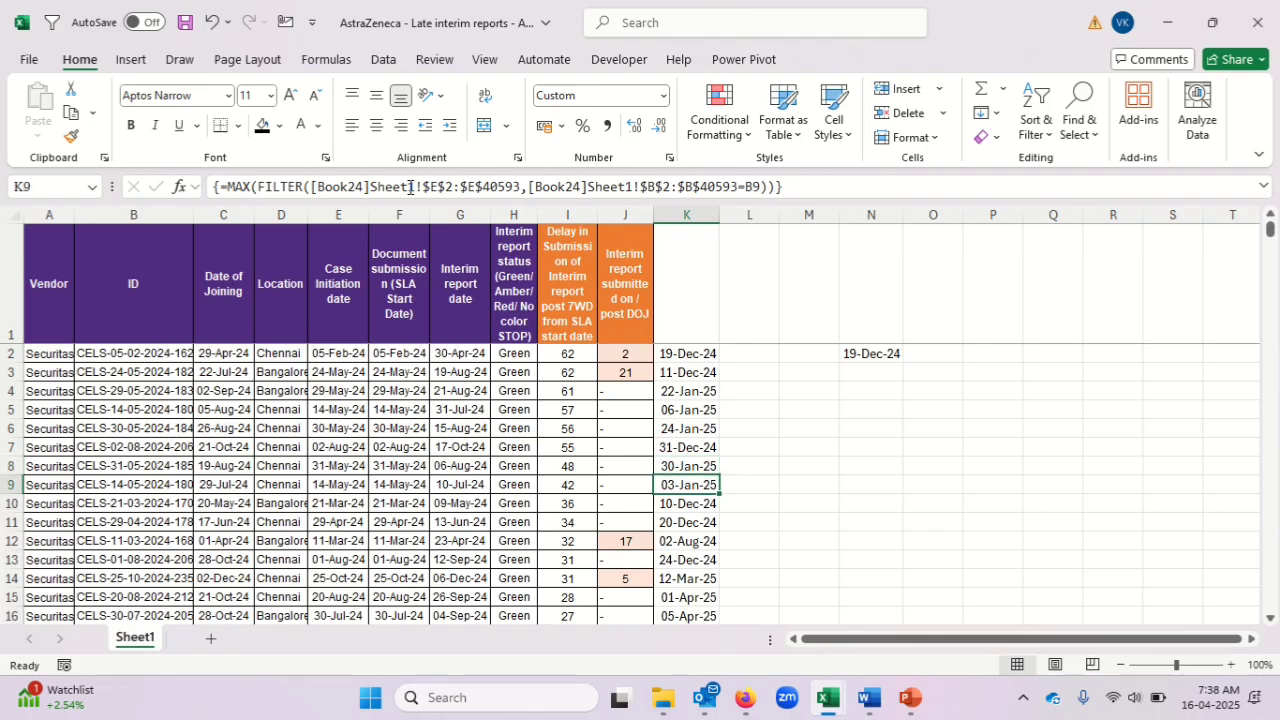
# Copy the ID in B9, switch to Book24 and turn on filters for its header row.
pyautogui.press('Left')
pyautogui.press('Left')
pyautogui.press('Left')
pyautogui.press('Left')
pyautogui.press('Left')
pyautogui.press('Left')
pyautogui.press('Left')
pyautogui.press('Left')
pyautogui.press('Left')
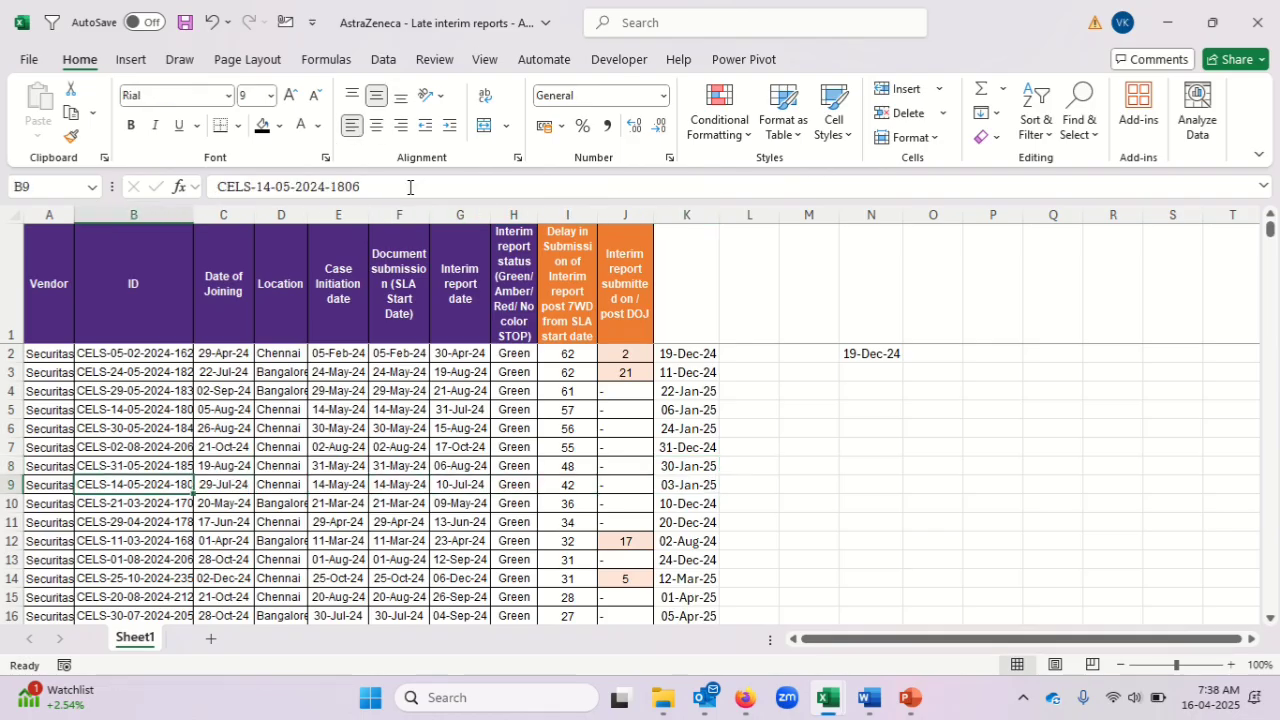
pyautogui.hotkey('ctrl', 'c')
pyautogui.hotkey('alt', 'Tab')
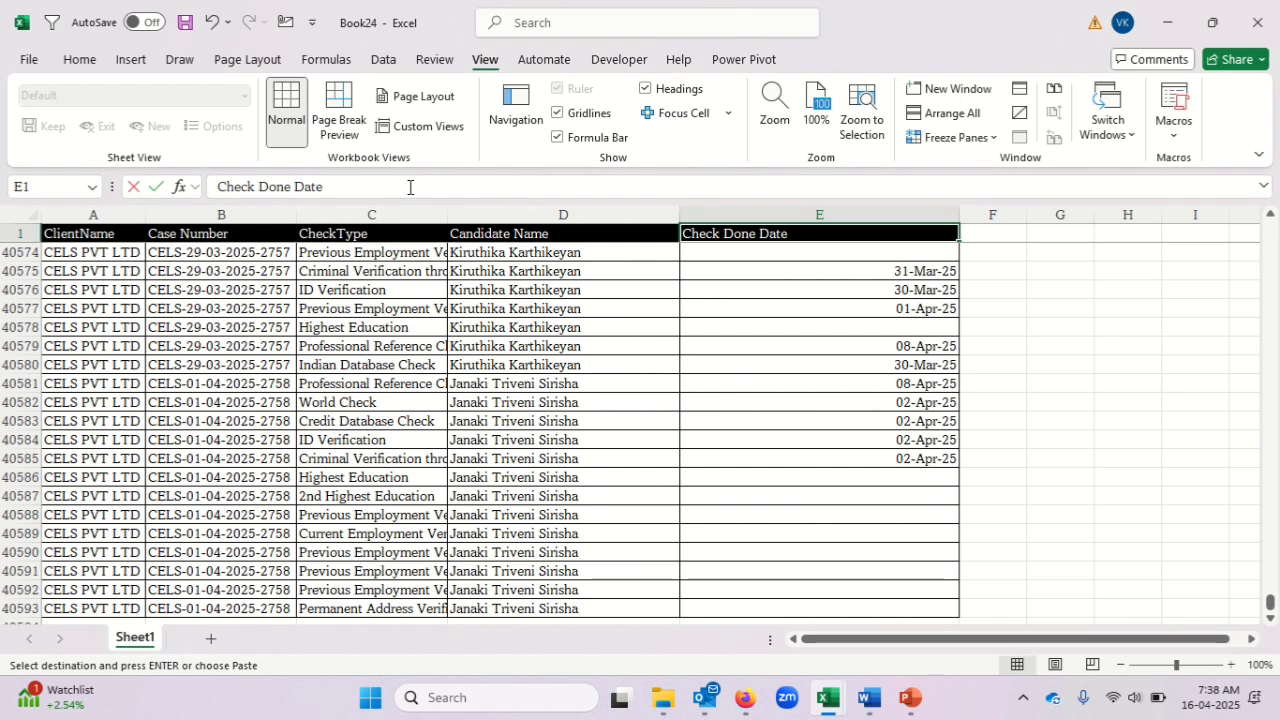
pyautogui.press('Home')
pyautogui.press('Right')
pyautogui.hotkey('ctrl', 'shift', 'l')
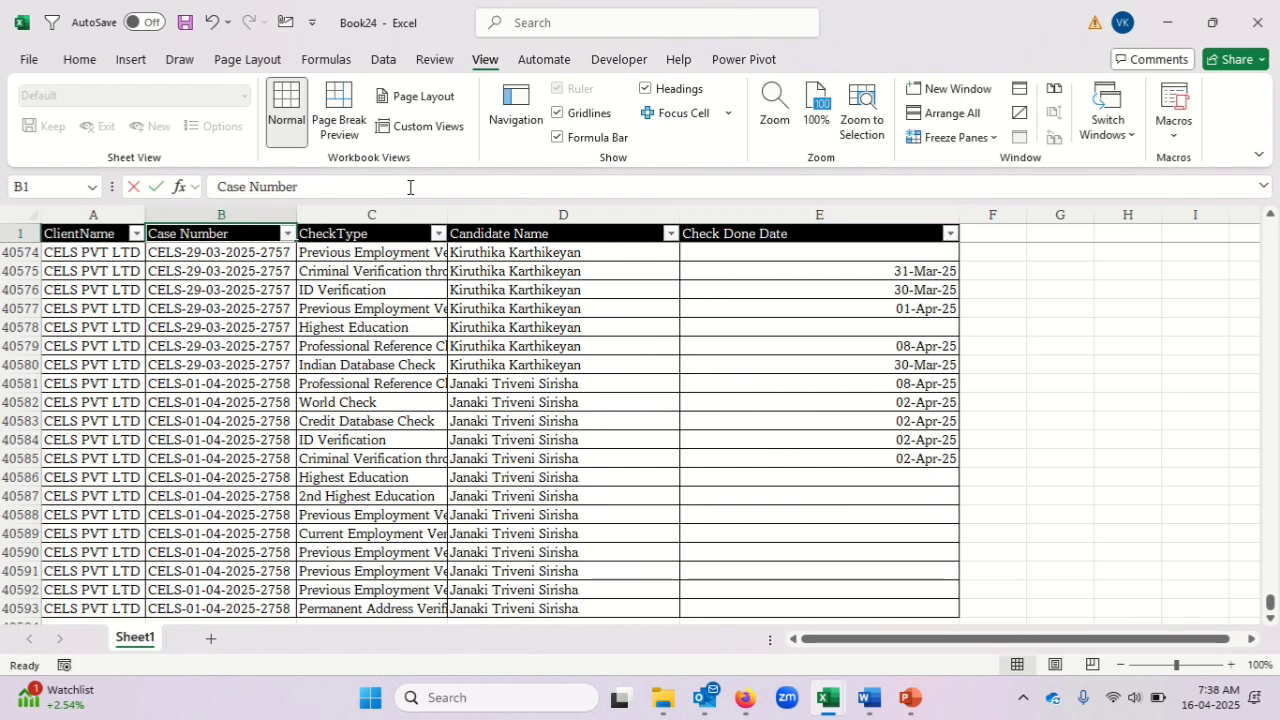
pyautogui.hotkey('alt', 'Down')
pyautogui.press('Down')
pyautogui.press('Down')
pyautogui.press('Down')
pyautogui.press('Down')
pyautogui.press('Down')
pyautogui.press('Down')
pyautogui.press('Down')
pyautogui.press('Down')
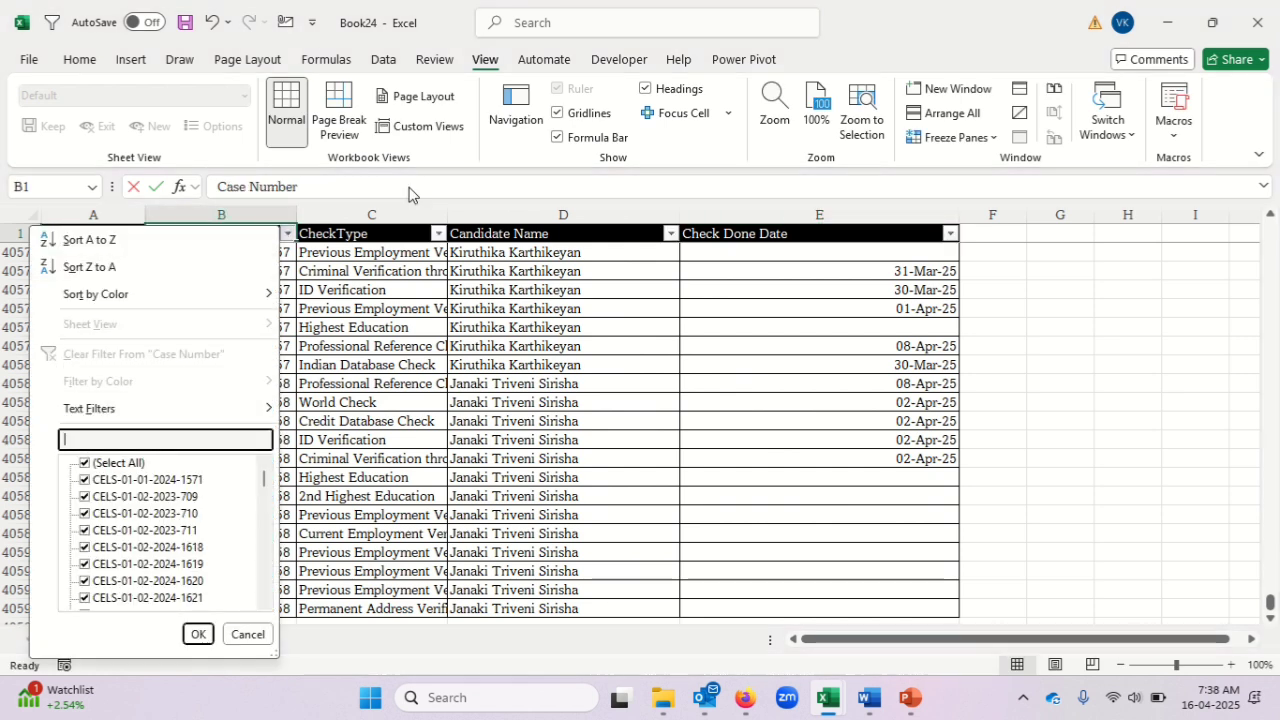
pyautogui.press('Escape')
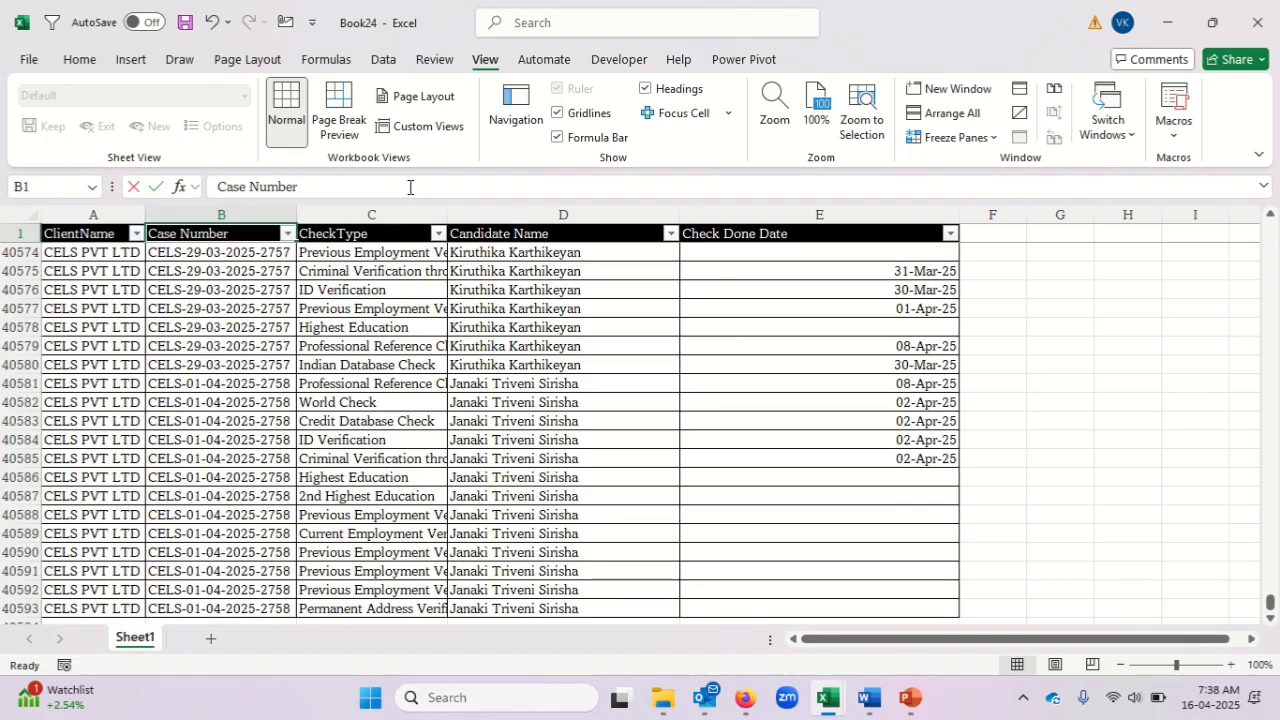
# Copy the ID in B9 of the late interim reports again and filter Book24's Case Number column by it.
pyautogui.hotkey('alt', 'Tab')
pyautogui.hotkey('alt', 'Tab')
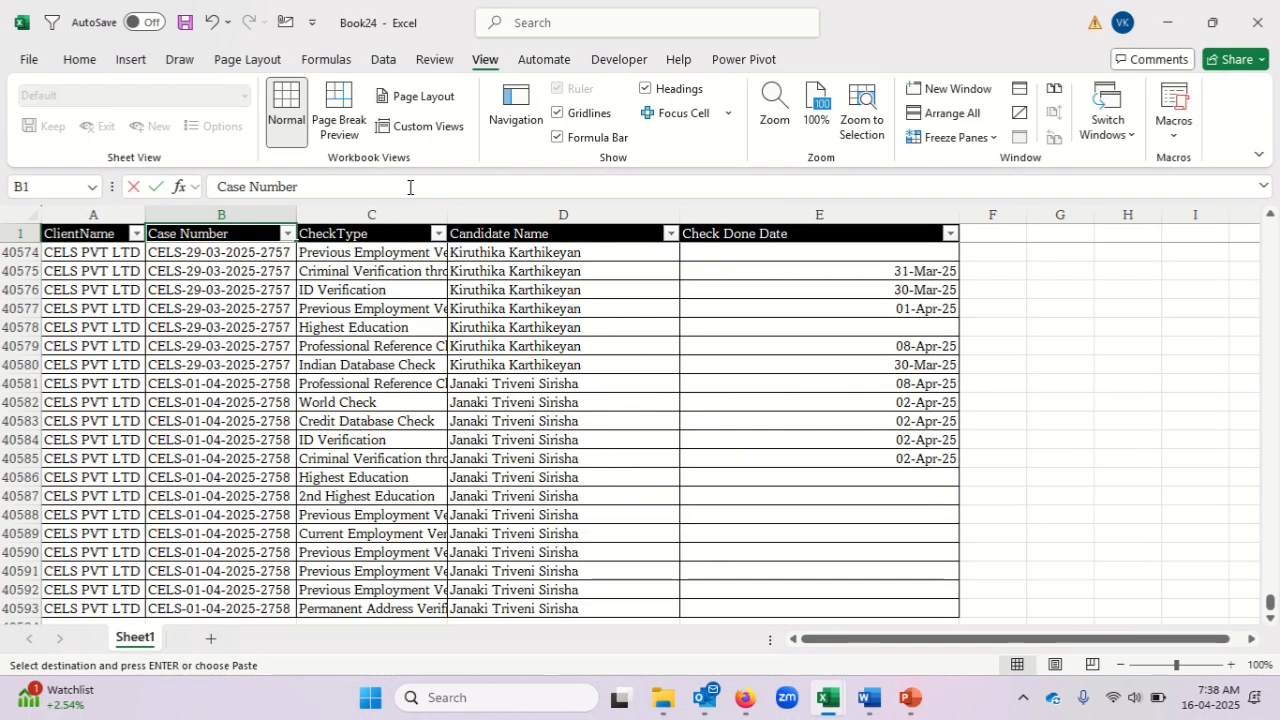
pyautogui.hotkey('alt', 'Down')
pyautogui.press('Down')
pyautogui.press('Down')
pyautogui.press('Down')
pyautogui.press('Down')
pyautogui.press('Down')
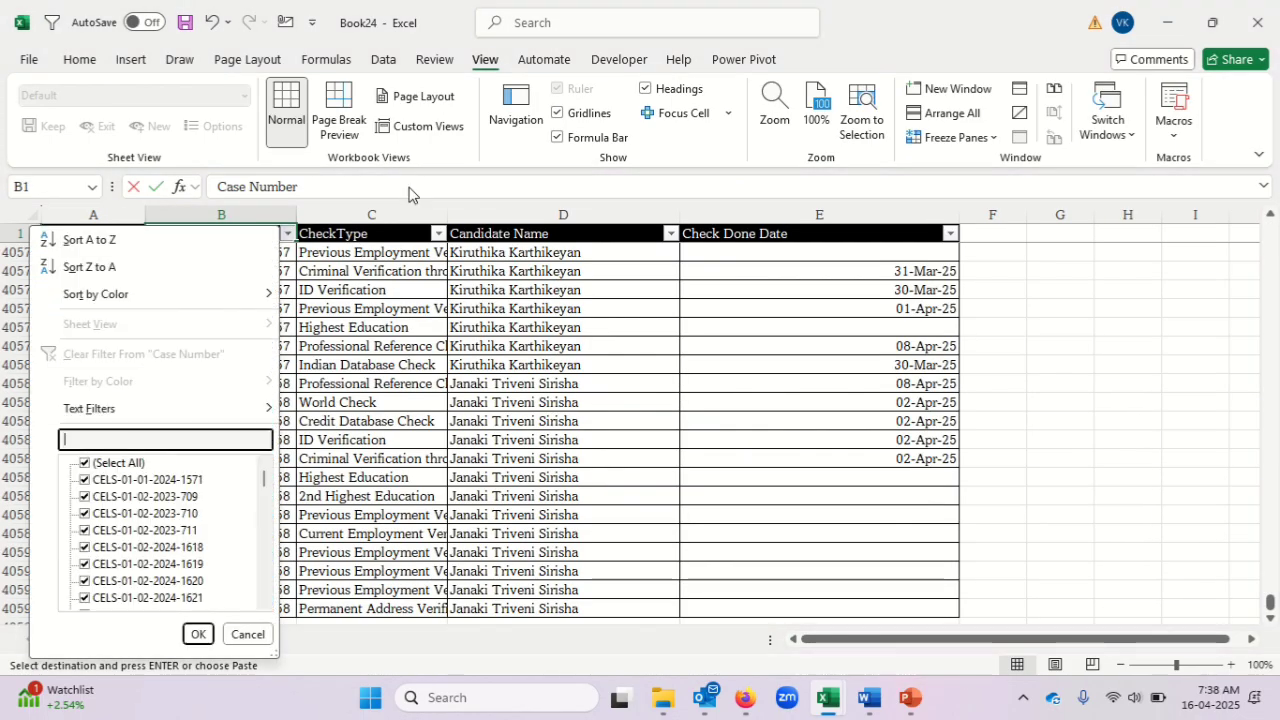
pyautogui.hotkey('ctrl', 'v')
pyautogui.press('Return')
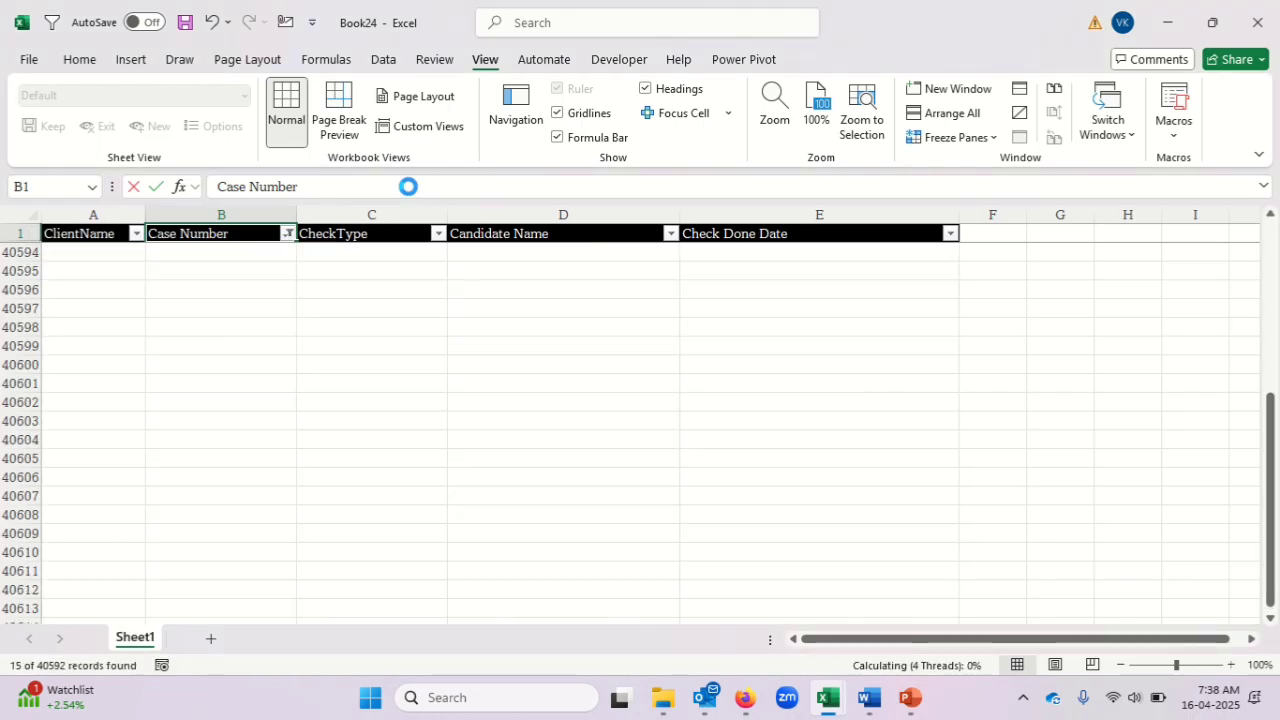
# View the filtered case's Check Done Date column, and switch to the late interim reports workbook to examine row 9.
pyautogui.press('Right')
pyautogui.press('Right')
pyautogui.press('Right')
pyautogui.press('Right')
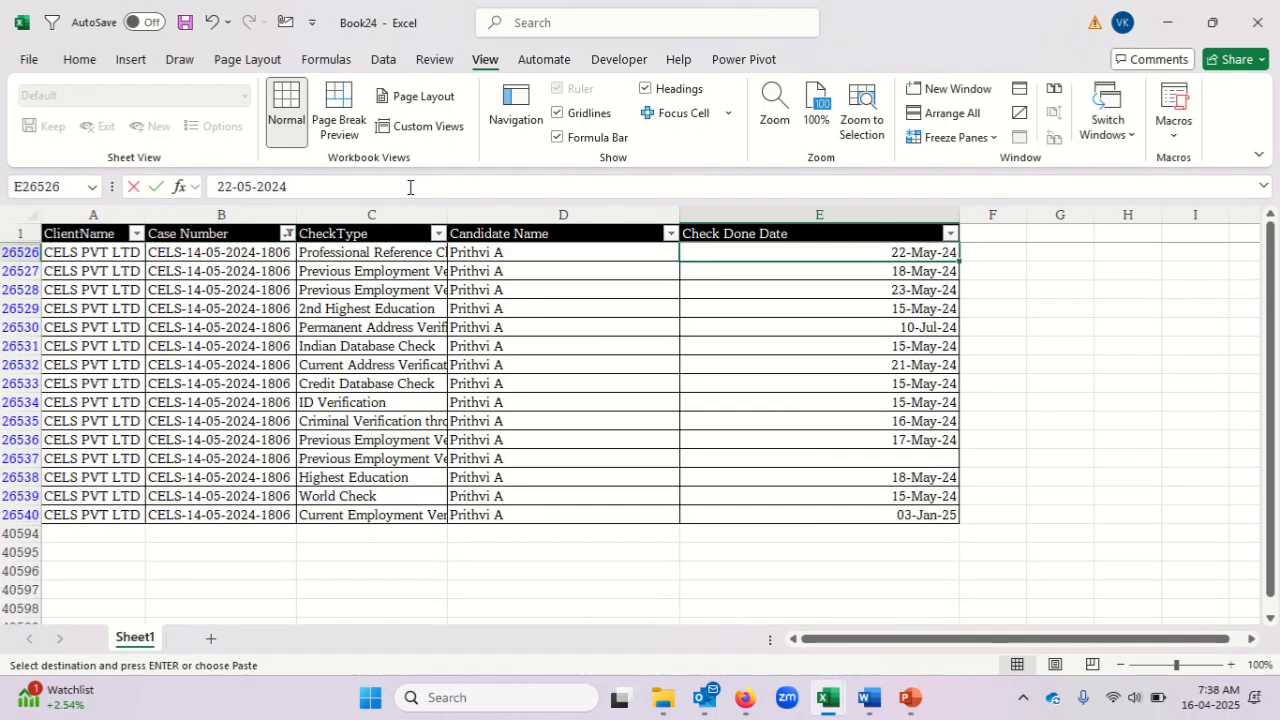
pyautogui.press('Left')
pyautogui.hotkey('alt', 'Tab')
pyautogui.press('Right')
pyautogui.press('Right')
pyautogui.press('Right')
pyautogui.press('Right')
pyautogui.press('Right')
pyautogui.press('Right')
pyautogui.press('Right')
pyautogui.press('Right')
pyautogui.press('Right')
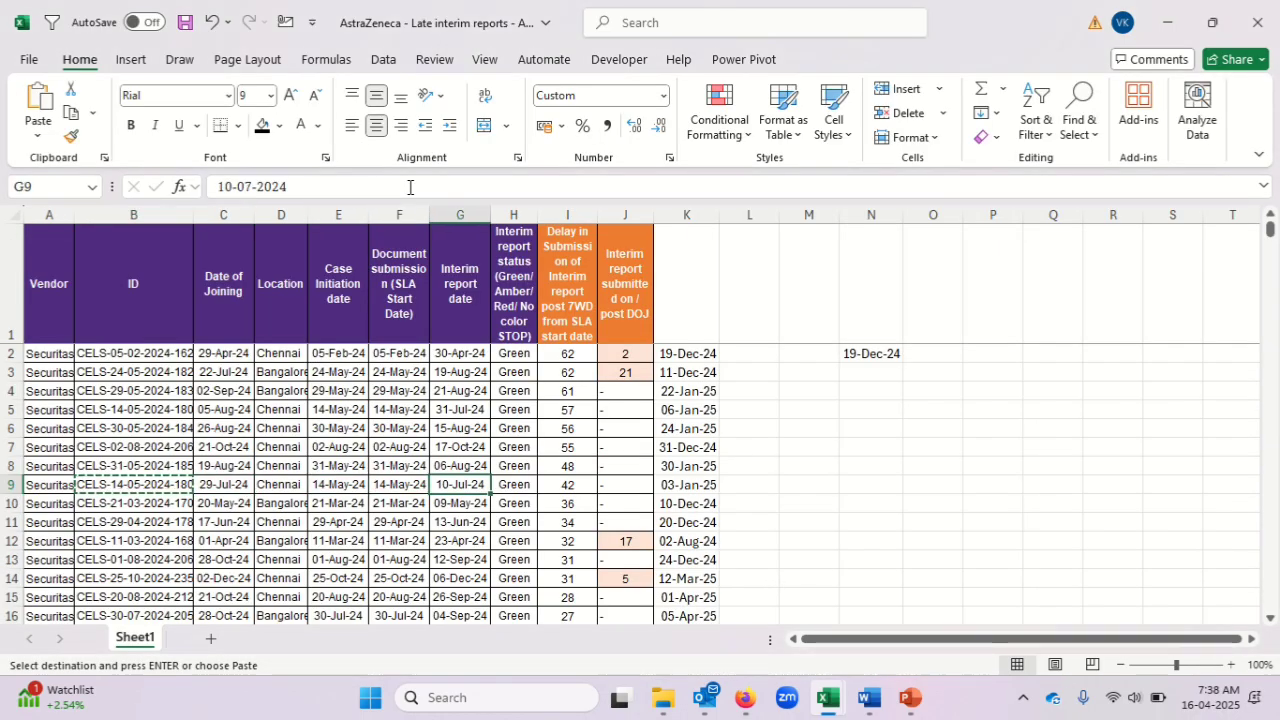
# Switch to Book24 and go through the filtered case's dates in the Check Done Date column.
pyautogui.hotkey('alt', 'Tab')
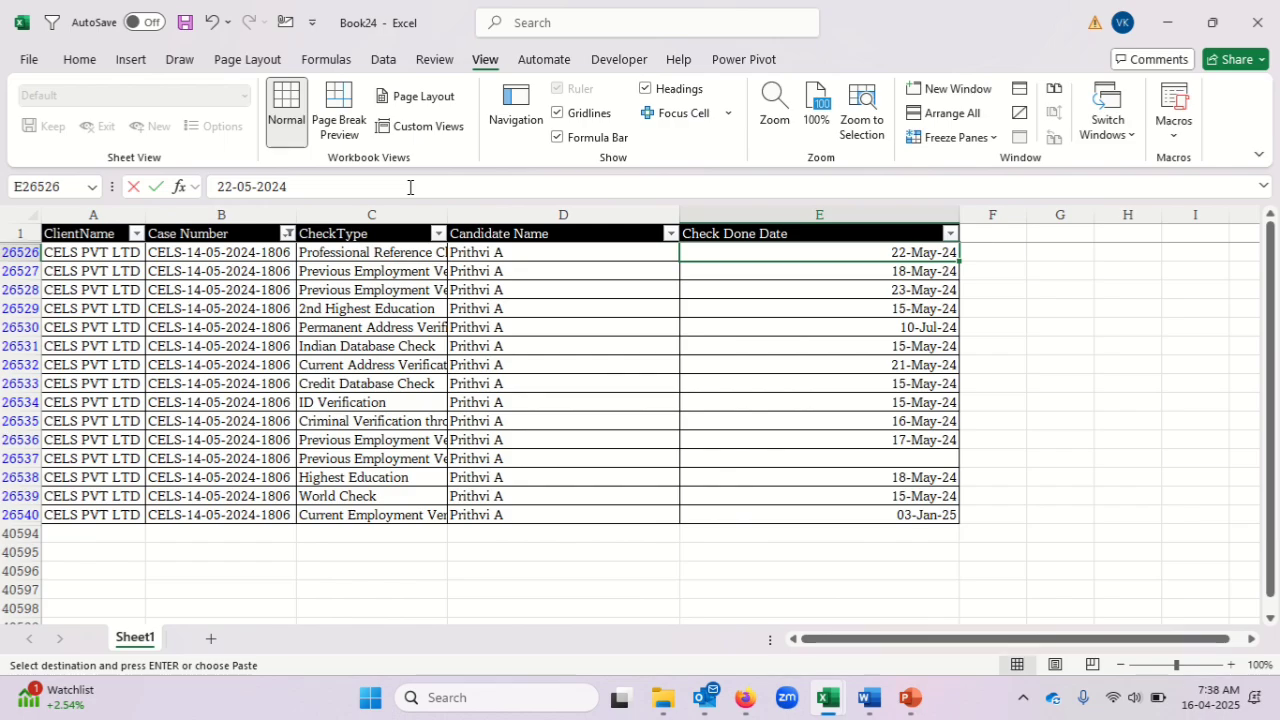
pyautogui.press('Down')
pyautogui.press('Down')
pyautogui.press('Down')
pyautogui.press('Down')
pyautogui.press('Down')
pyautogui.press('Down')
pyautogui.press('Down')
pyautogui.press('Down')
pyautogui.press('Down')
pyautogui.press('Down')
pyautogui.press('Down')
pyautogui.press('Down')
pyautogui.press('Down')
pyautogui.press('Down')
pyautogui.press('Down')
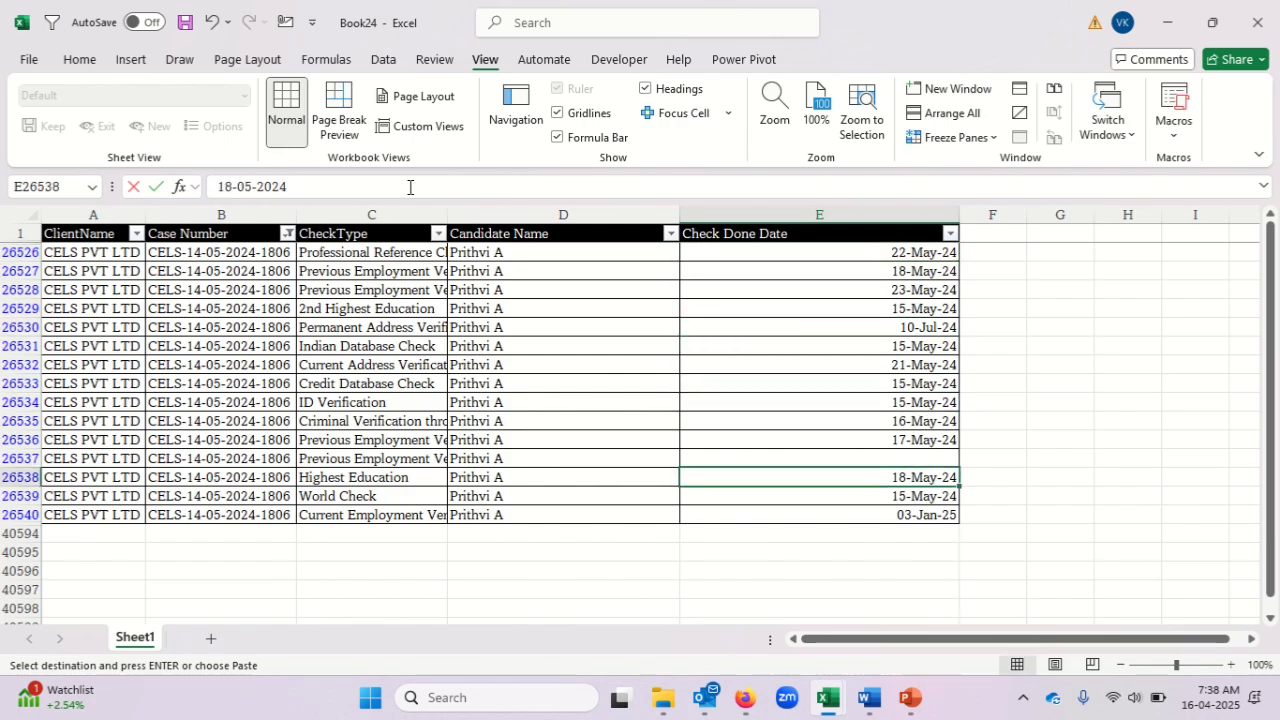
# Examine the check type, candidate name and check done date in the last row of the filtered case.
pyautogui.press('Up')
pyautogui.hotkey('shift', 'Left')
pyautogui.hotkey('shift', 'Left')
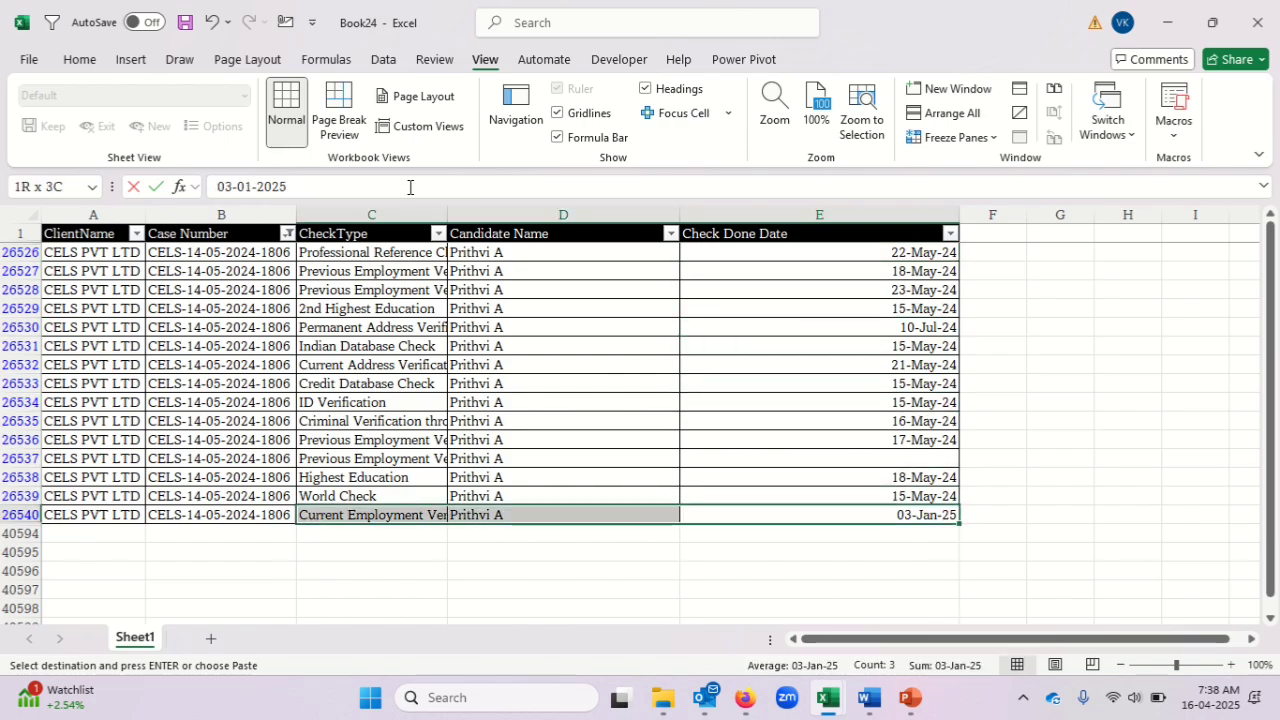
pyautogui.hotkey('shift', 'Left')
pyautogui.hotkey('shift', 'Left')
pyautogui.press('Right')
pyautogui.press('Left')
pyautogui.press('Left')
pyautogui.press('Left')
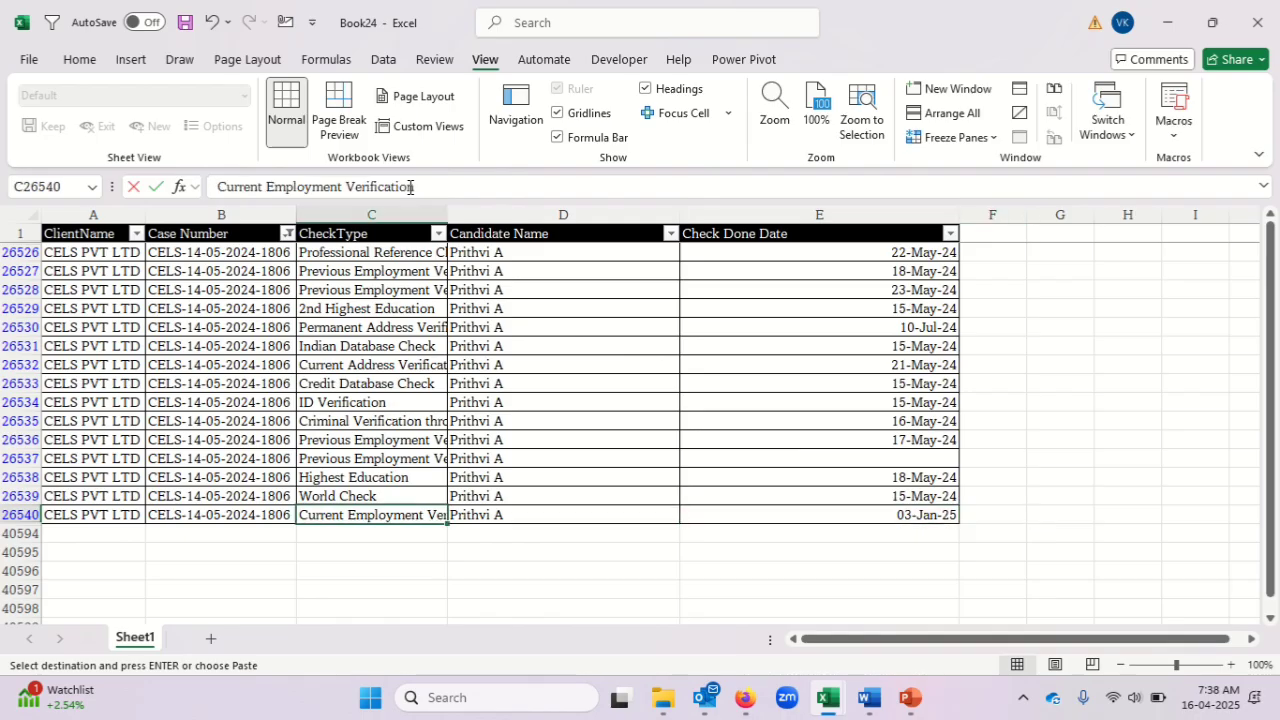
pyautogui.press('Left')
pyautogui.press('Right')
pyautogui.press('Right')
pyautogui.press('Right')
pyautogui.press('Right')
pyautogui.press('Right')
pyautogui.press('Left')
pyautogui.press('Left')
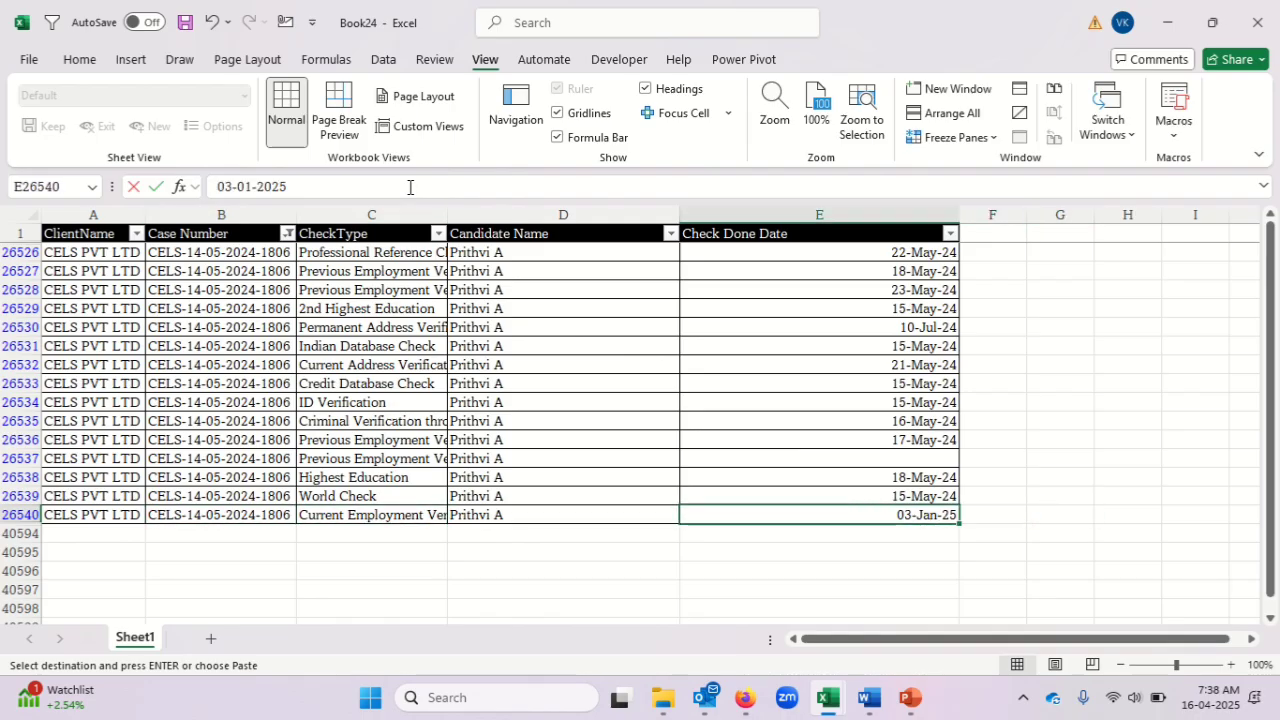
# Switch to the late interim reports workbook and check the date in K9 against the ID in B9.
pyautogui.hotkey('alt', 'Tab')
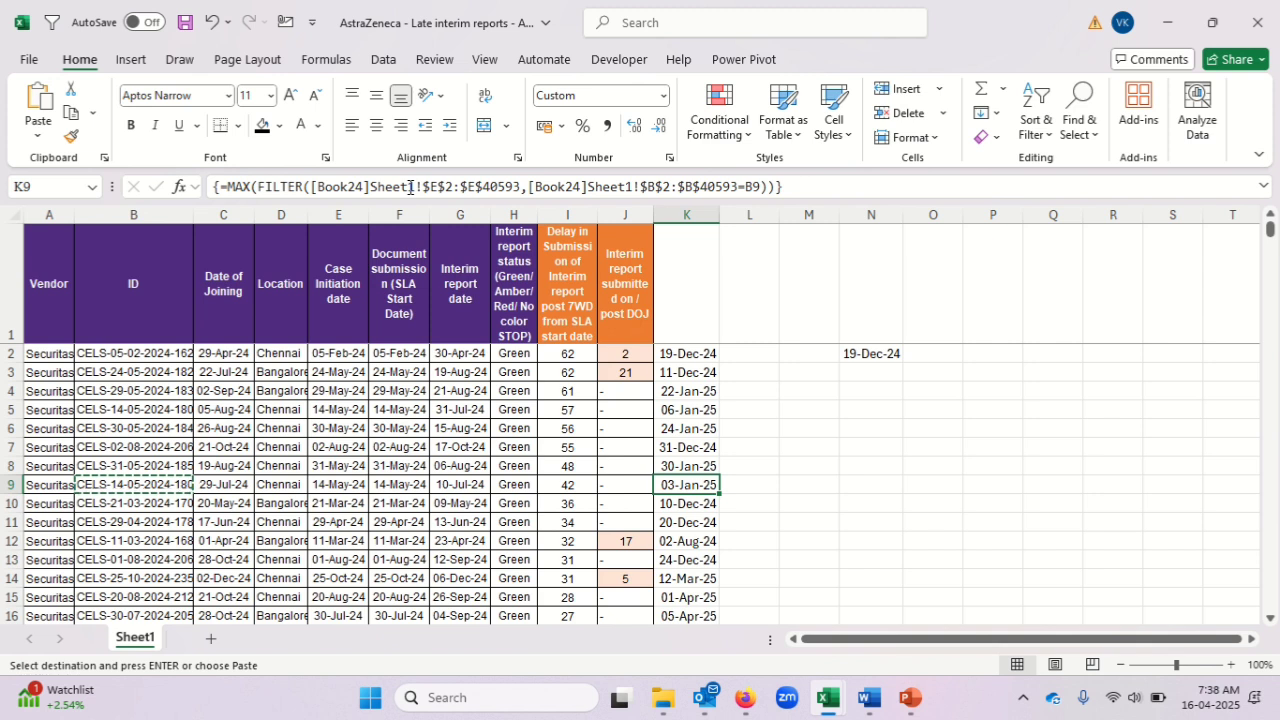
pyautogui.press('Left')
pyautogui.press('Left')
pyautogui.press('Left')
pyautogui.press('Left')
pyautogui.press('Left')
pyautogui.press('Left')
pyautogui.press('Left')
pyautogui.press('Left')
pyautogui.press('Left')
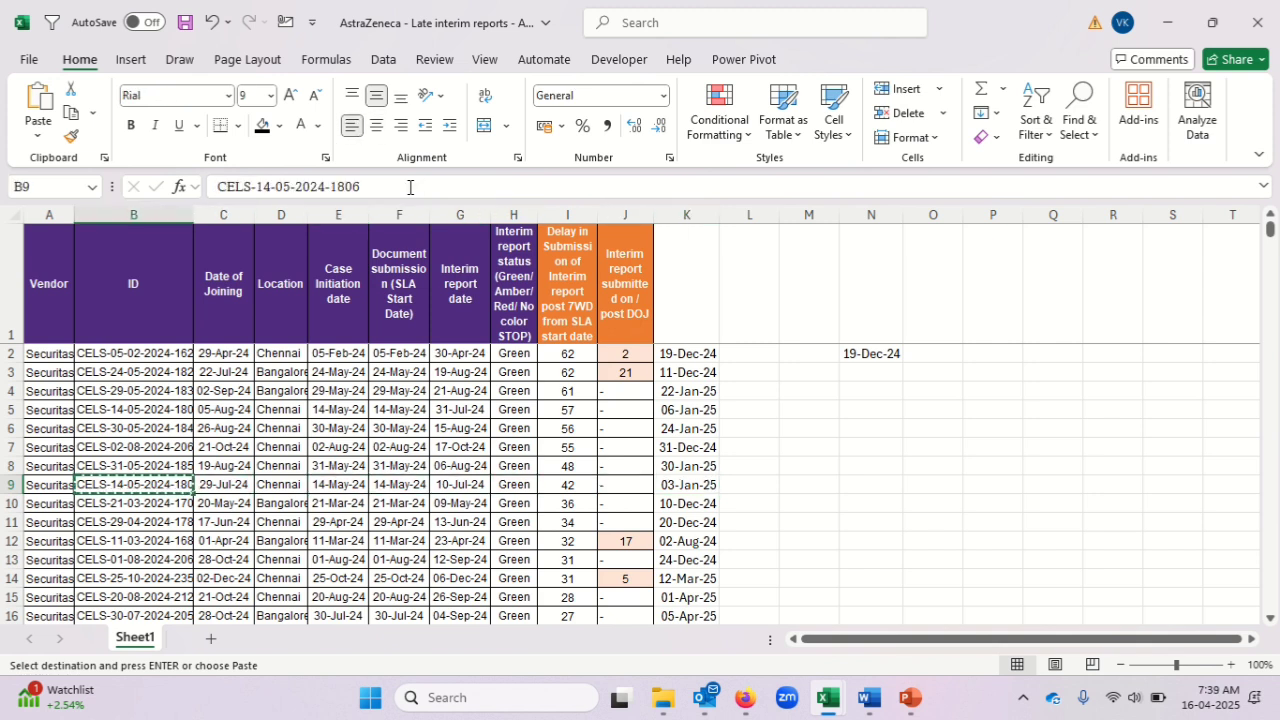
# Clear the filter on Book24's Case Number column, and select the next ID, in B10, in the late interim reports.
pyautogui.hotkey('alt', 'Tab')
pyautogui.press('Up')
pyautogui.press('Down')
pyautogui.press('Up')
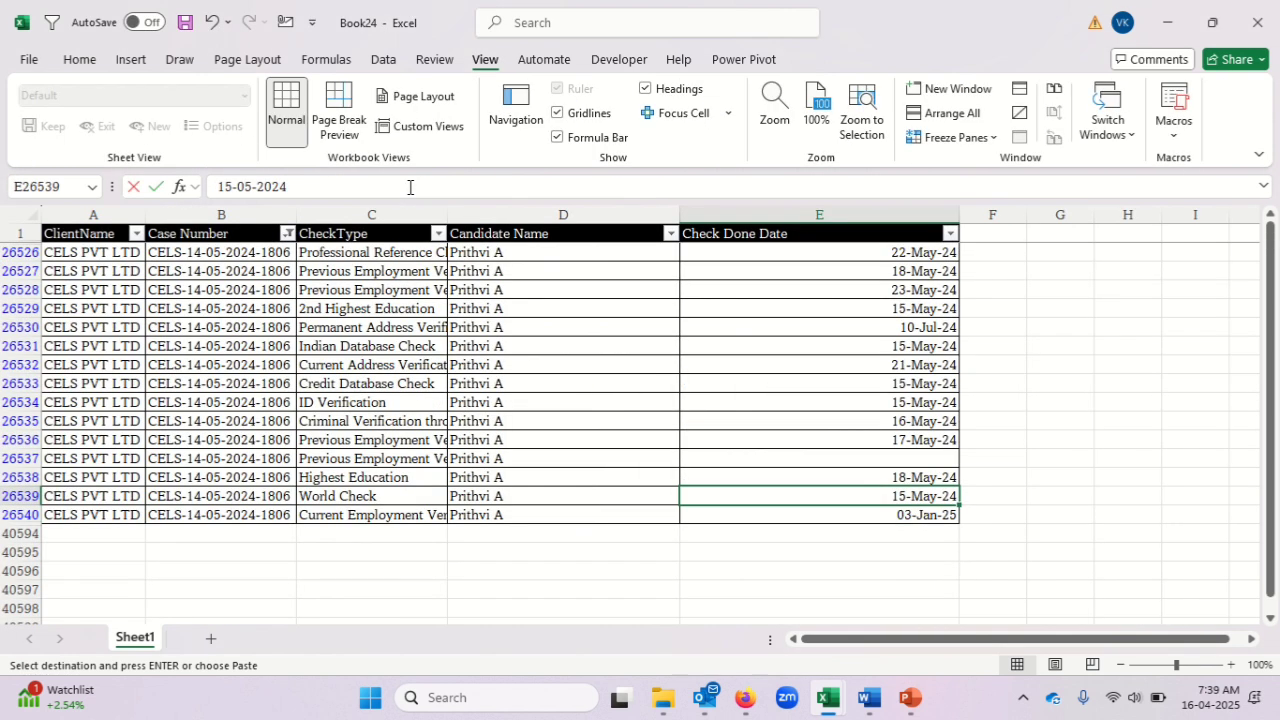
pyautogui.hotkey('ctrl', 'Home')
pyautogui.press('Right')
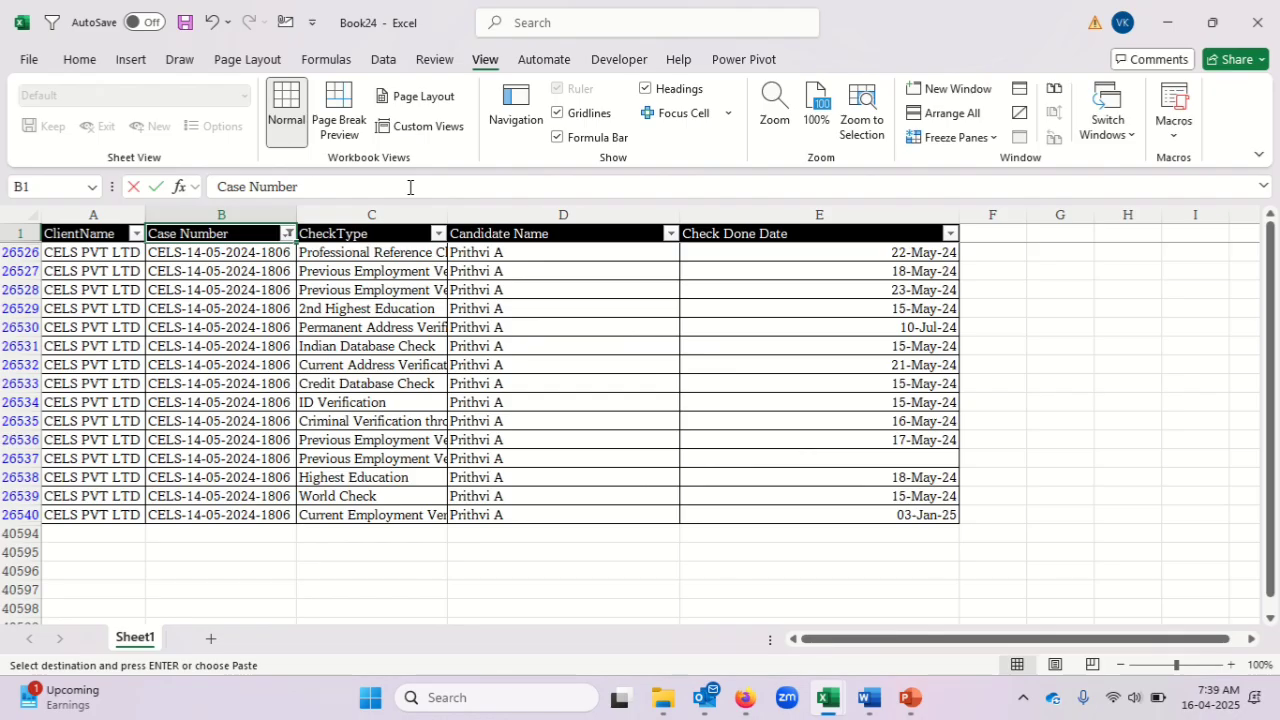
pyautogui.hotkey('alt', 'Tab')
pyautogui.press('Down')
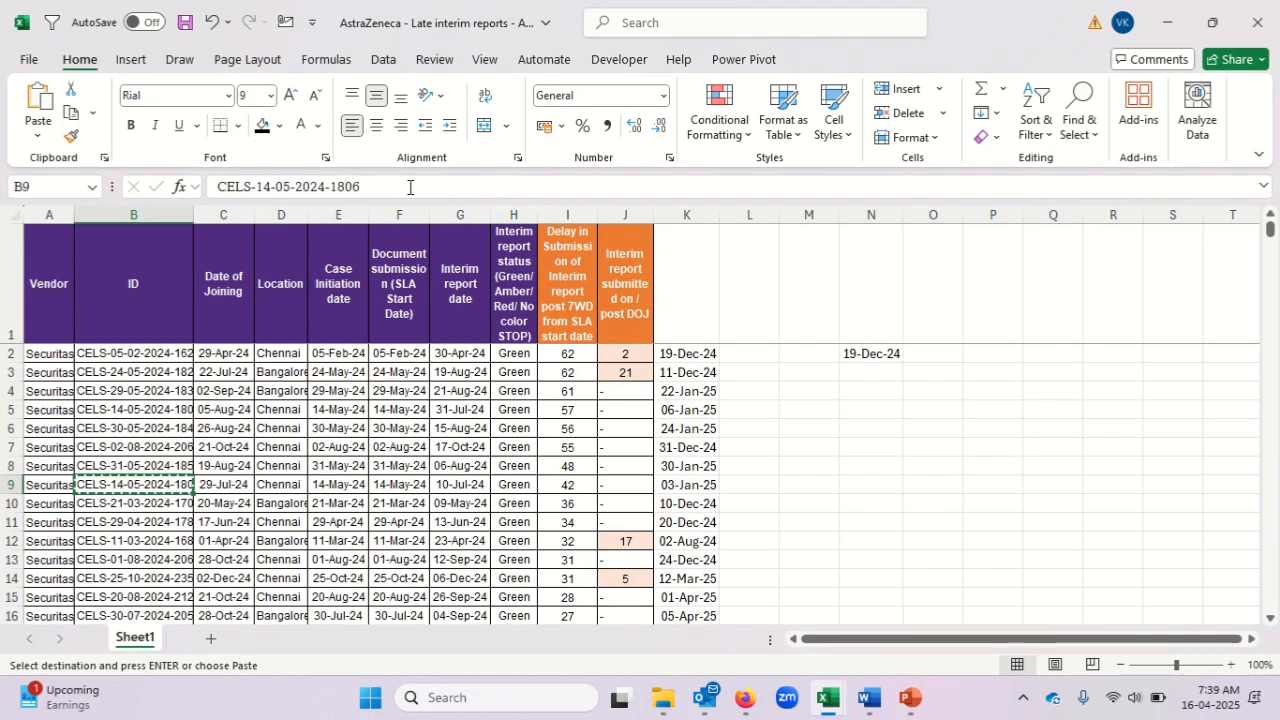
pyautogui.press('Up')
pyautogui.press('Down')
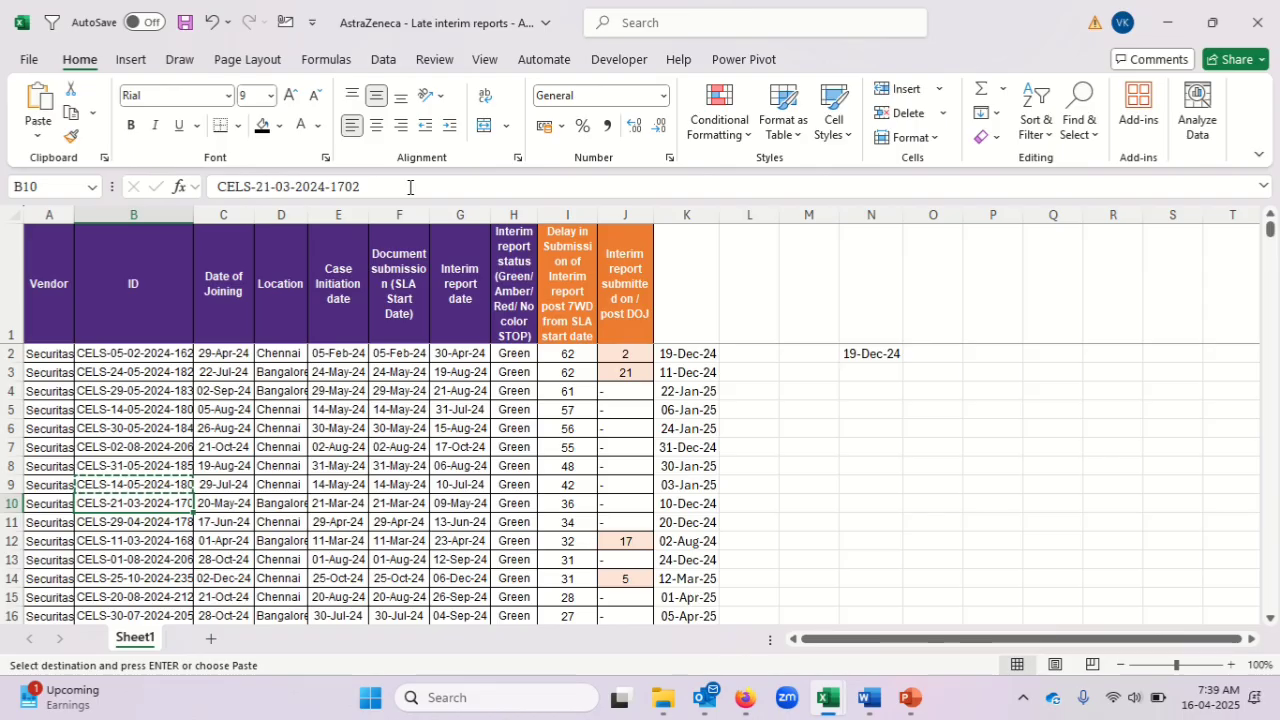
pyautogui.hotkey('alt', 'Tab')
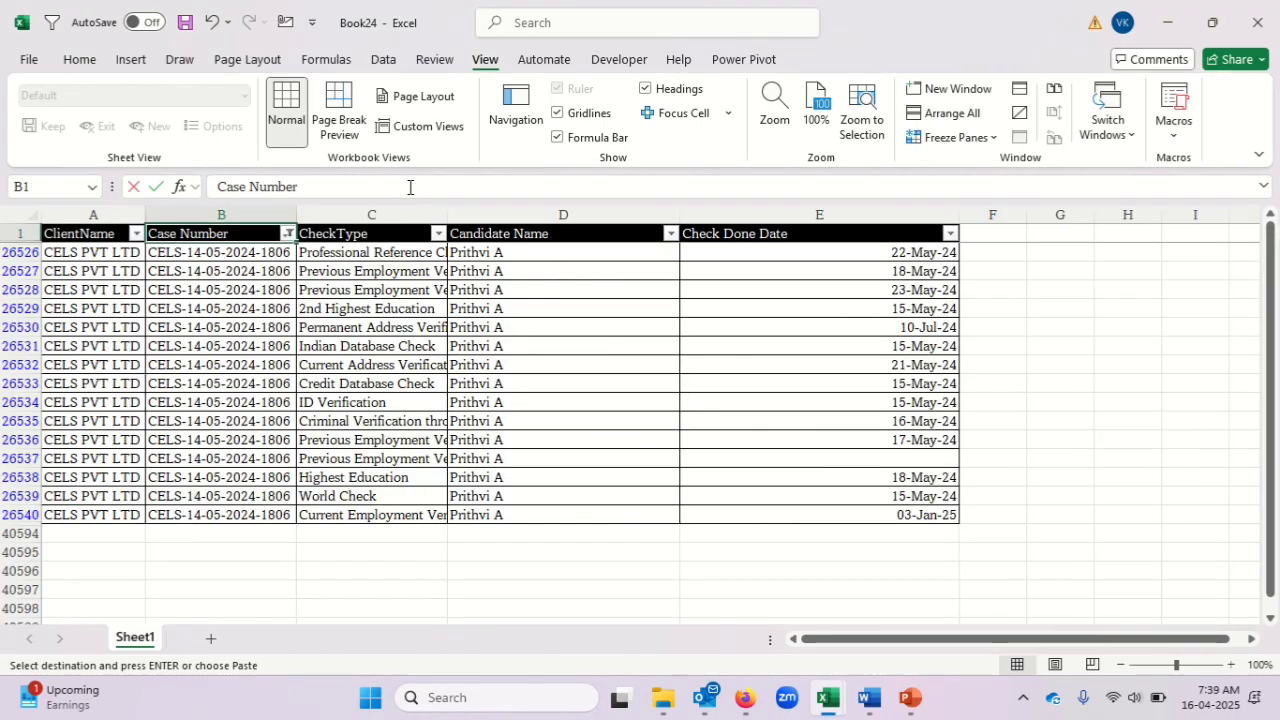
pyautogui.hotkey('alt', 'Tab')
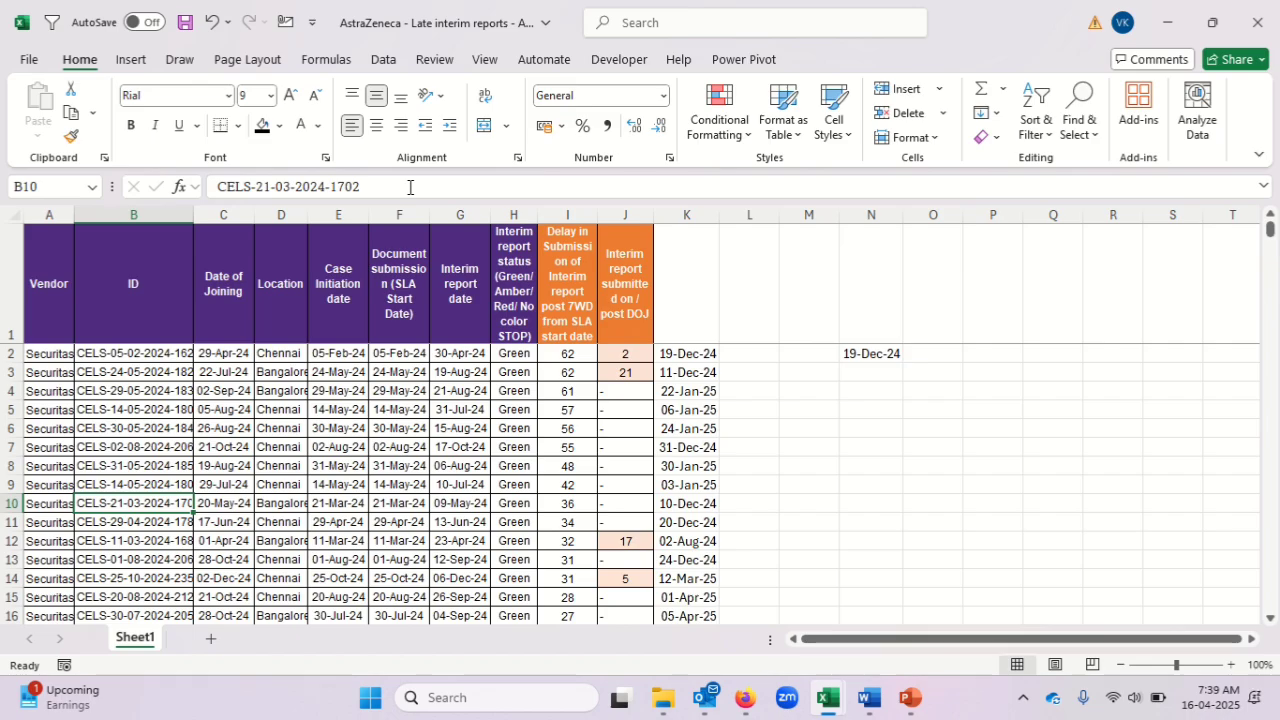
pyautogui.hotkey('alt', 'Tab')
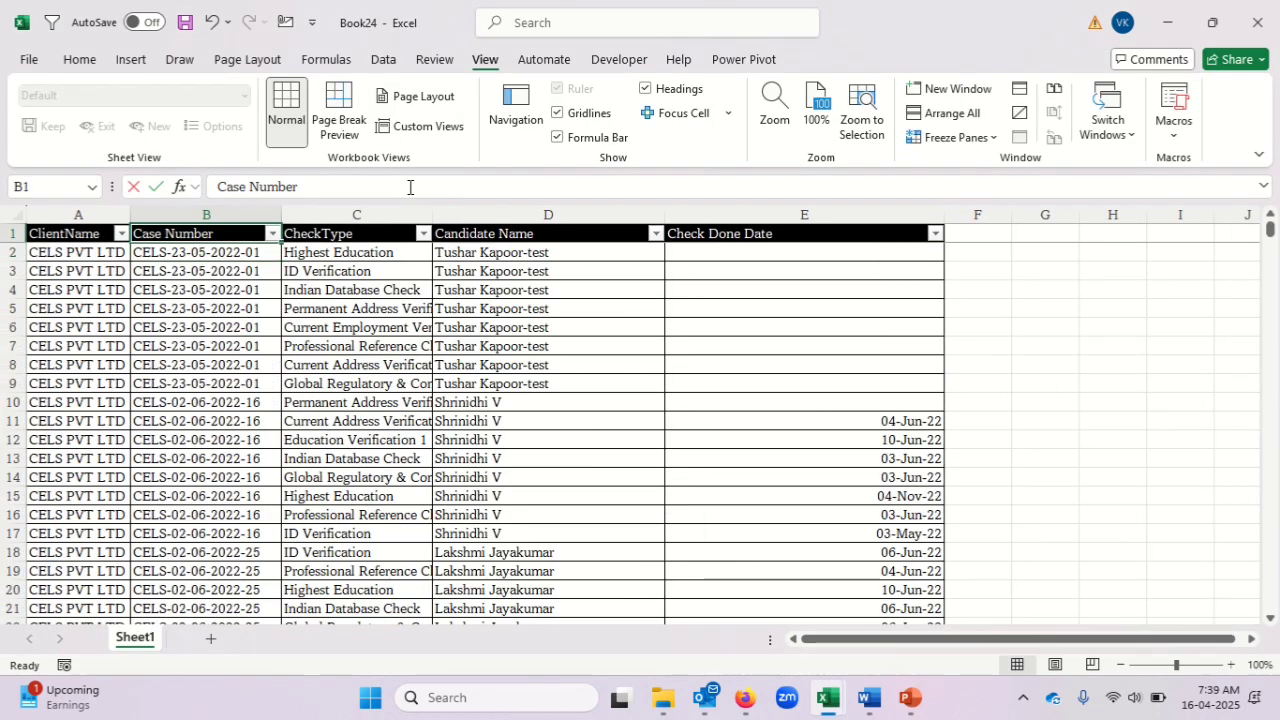
# Copy the ID in B10 of the late interim reports and try to filter Book24's Case Number column by it.
pyautogui.hotkey('alt', 'Tab')
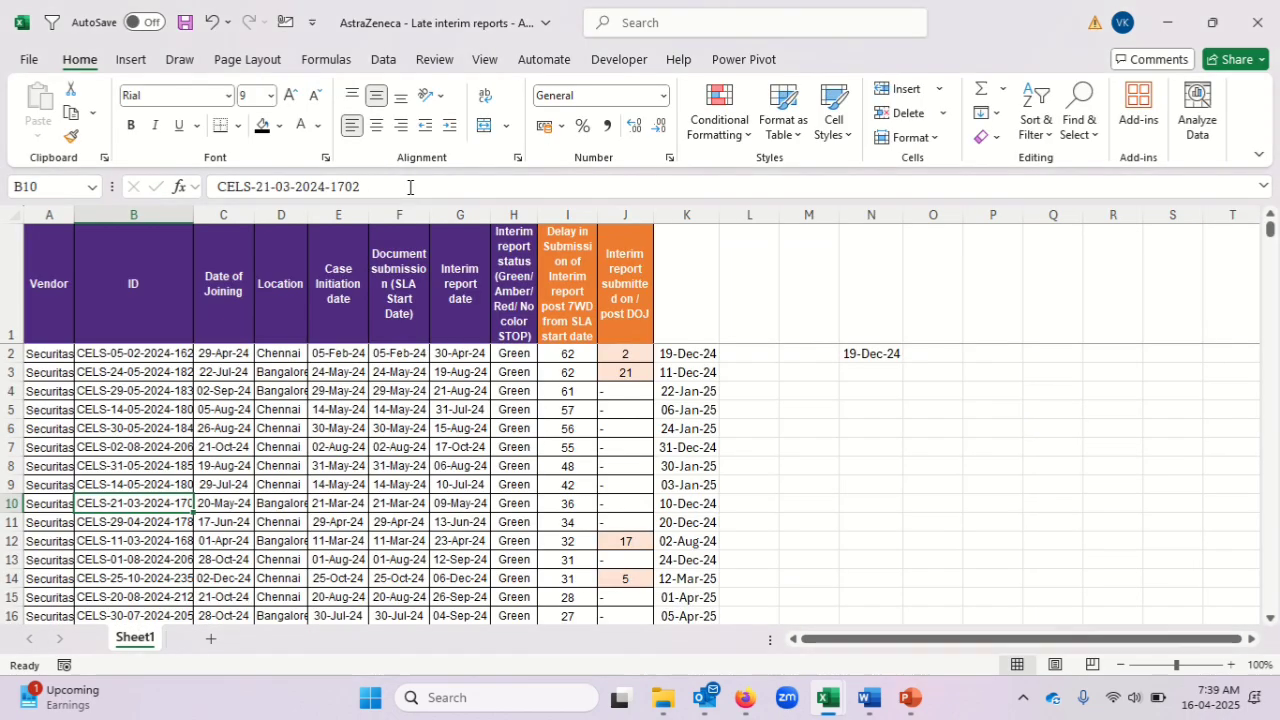
pyautogui.hotkey('ctrl', 'c')
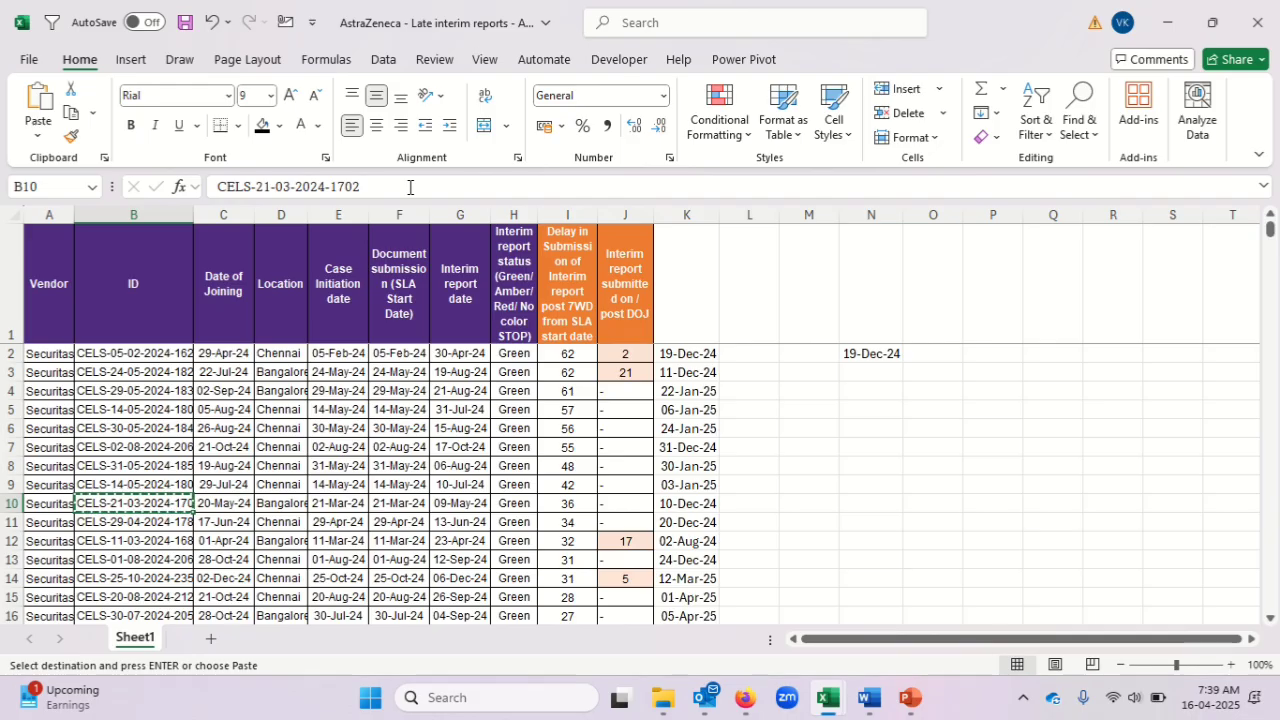
pyautogui.press('Down')
pyautogui.hotkey('alt', 'Tab')
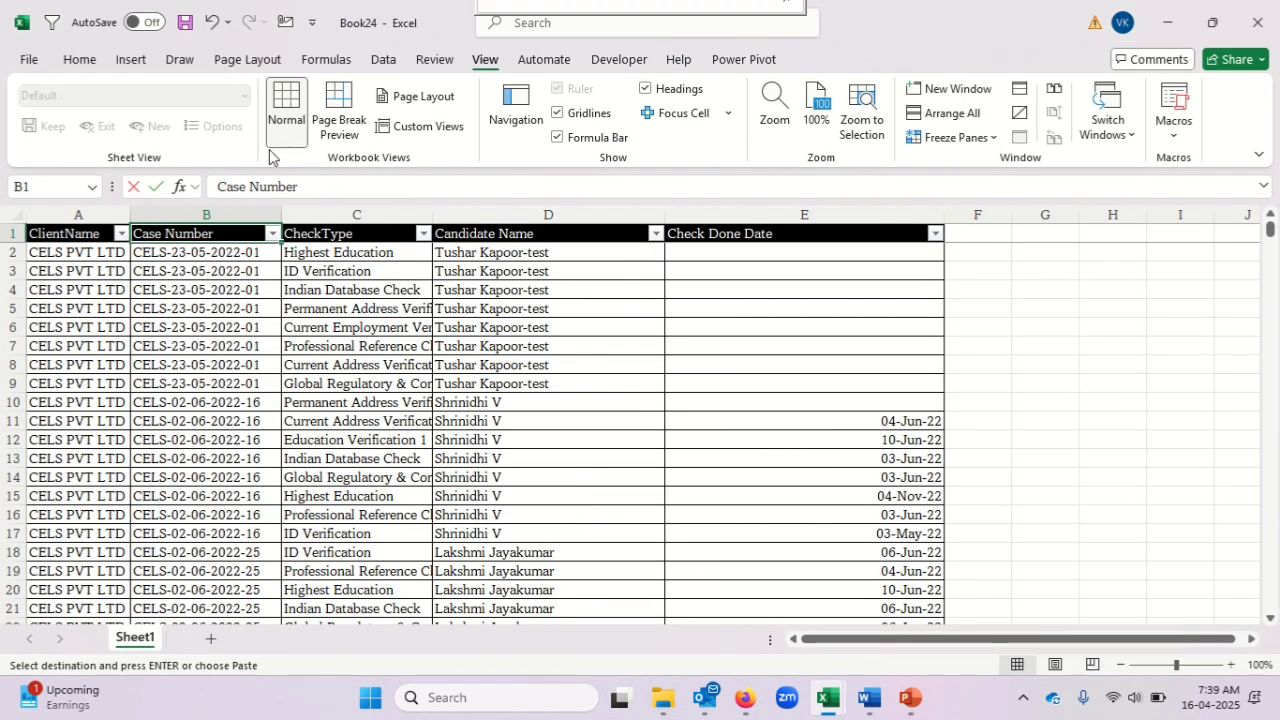
pyautogui.click(272, 233)
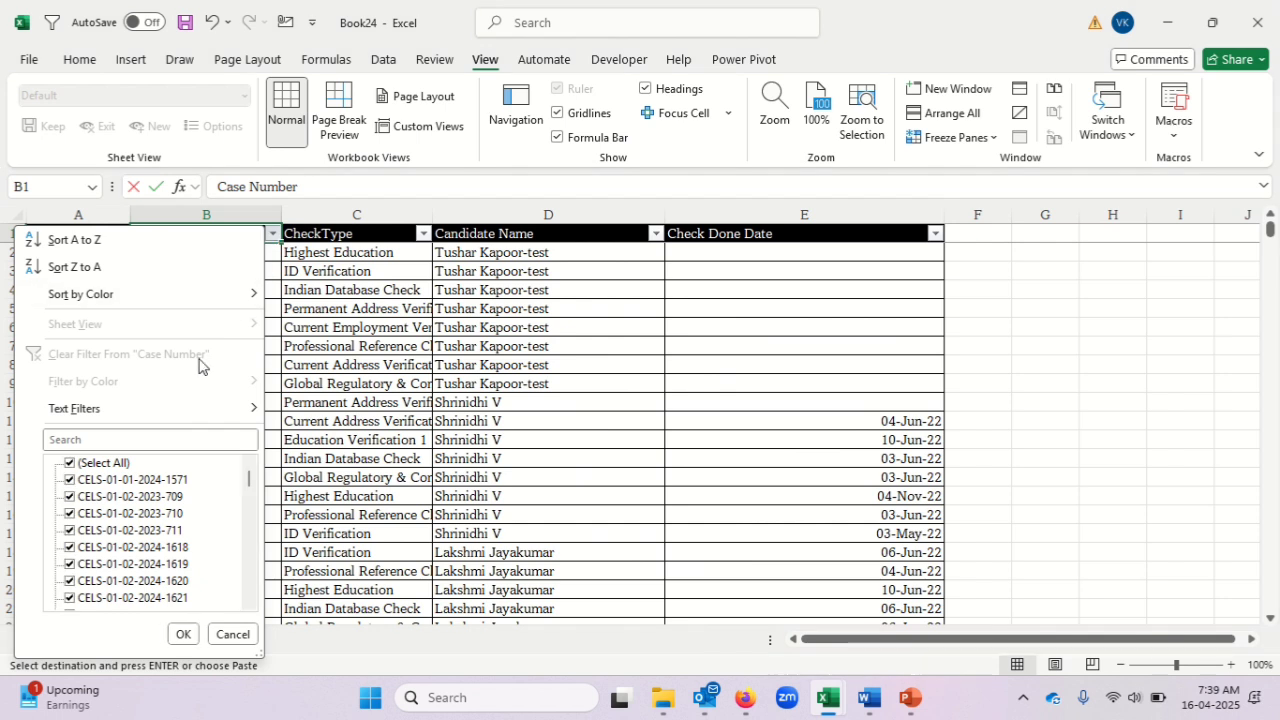
pyautogui.click(137, 438)
pyautogui.hotkey('ctrl', 'v')
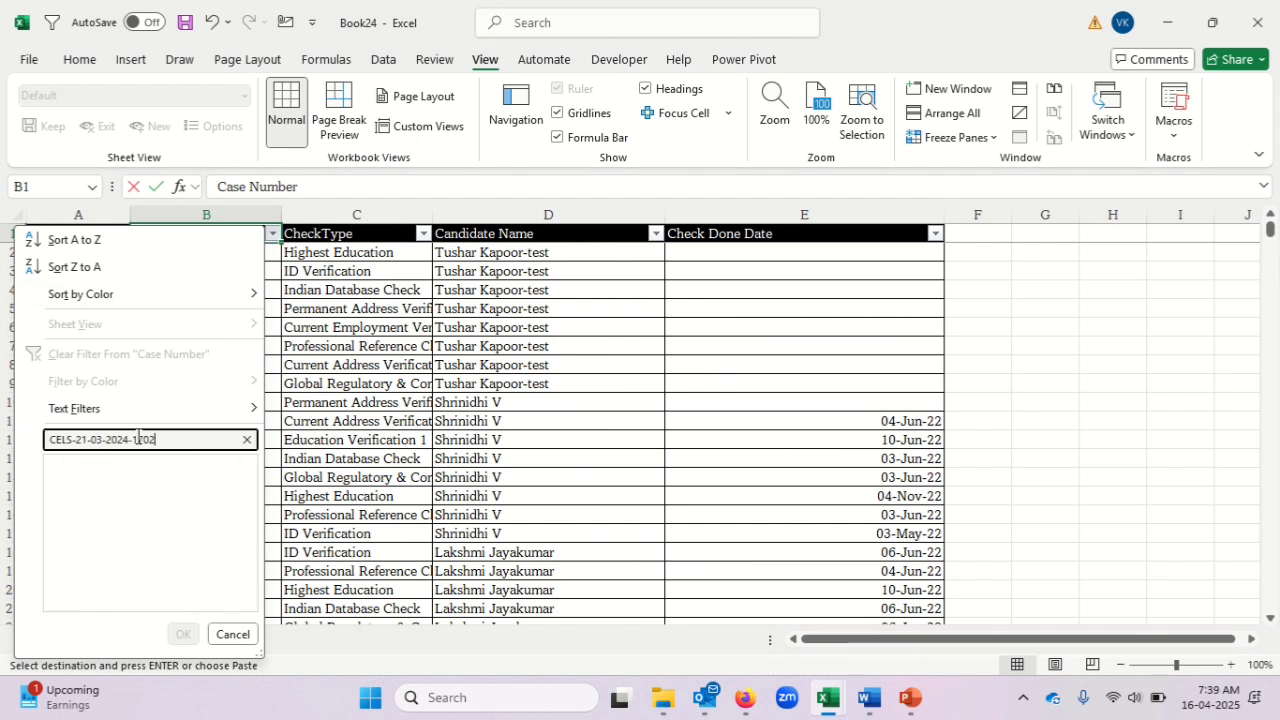
pyautogui.press('Escape')
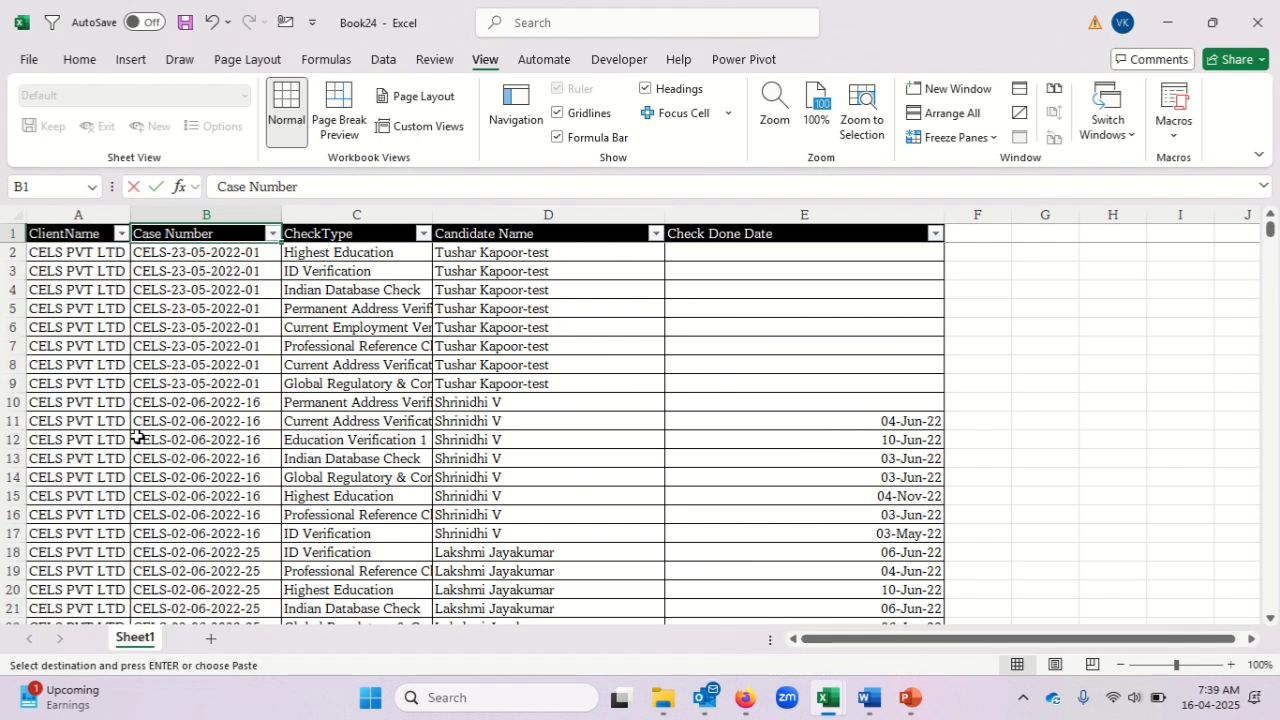
# Turn off the filters on Book24's header row.
pyautogui.click(272, 236)
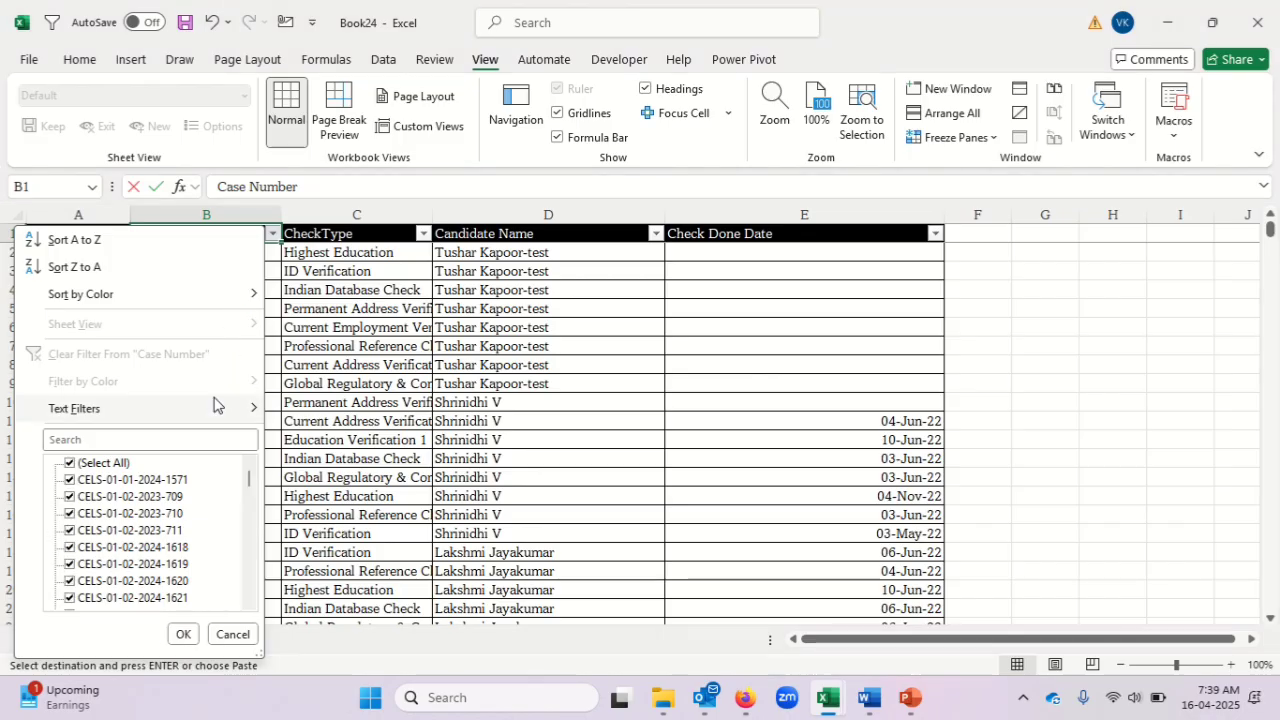
pyautogui.press('Escape')
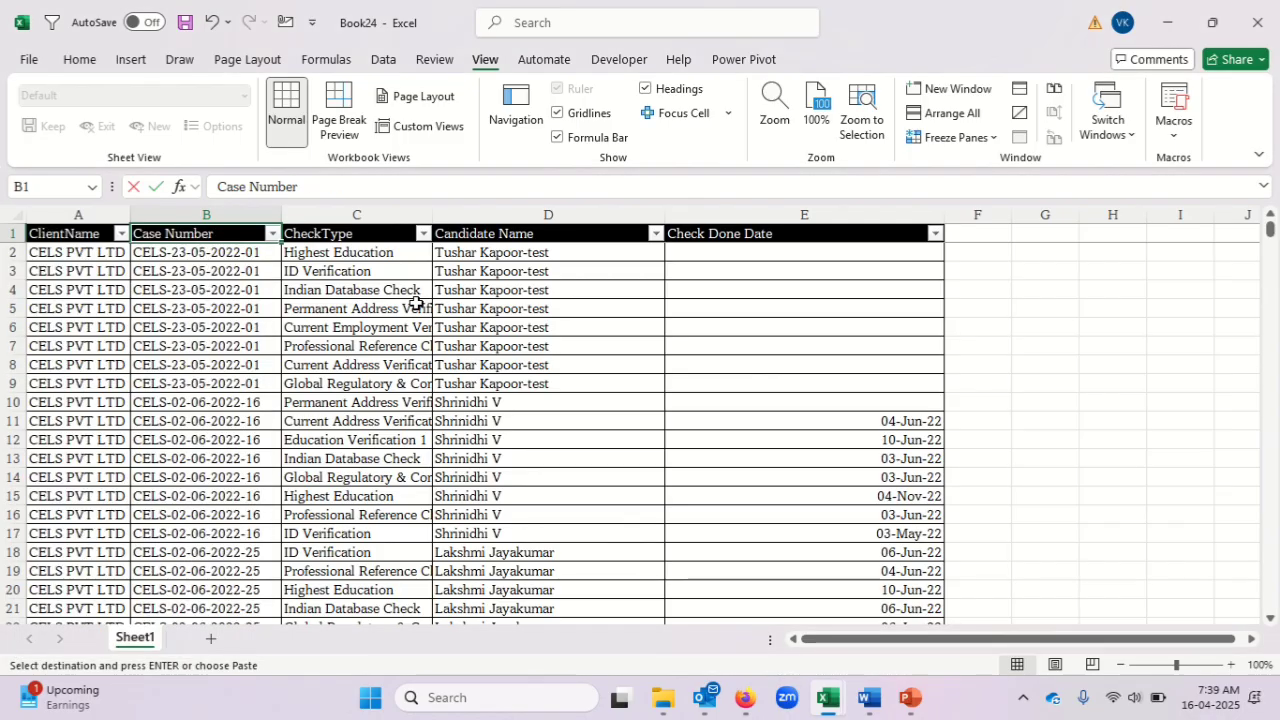
pyautogui.hotkey('ctrl', 'shift', 'l')
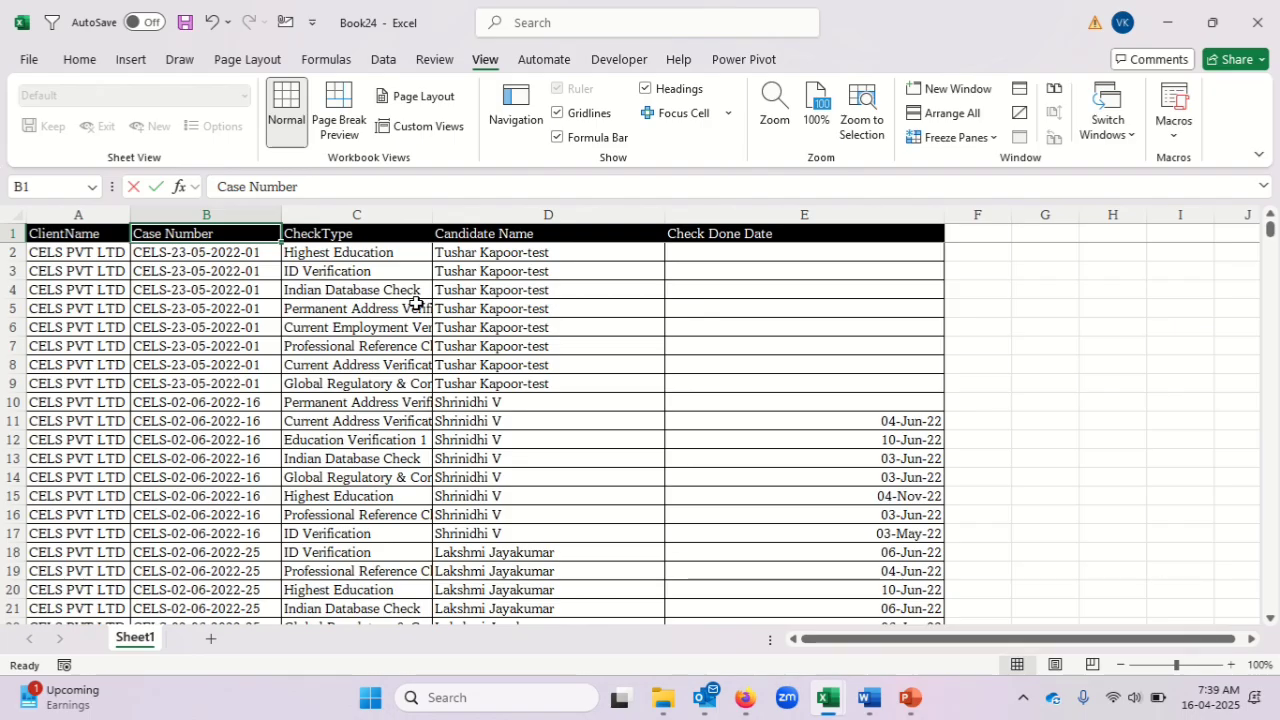
# Switch to the late interim reports workbook and look along row 11 from its ID.
pyautogui.hotkey('alt', 'Tab')
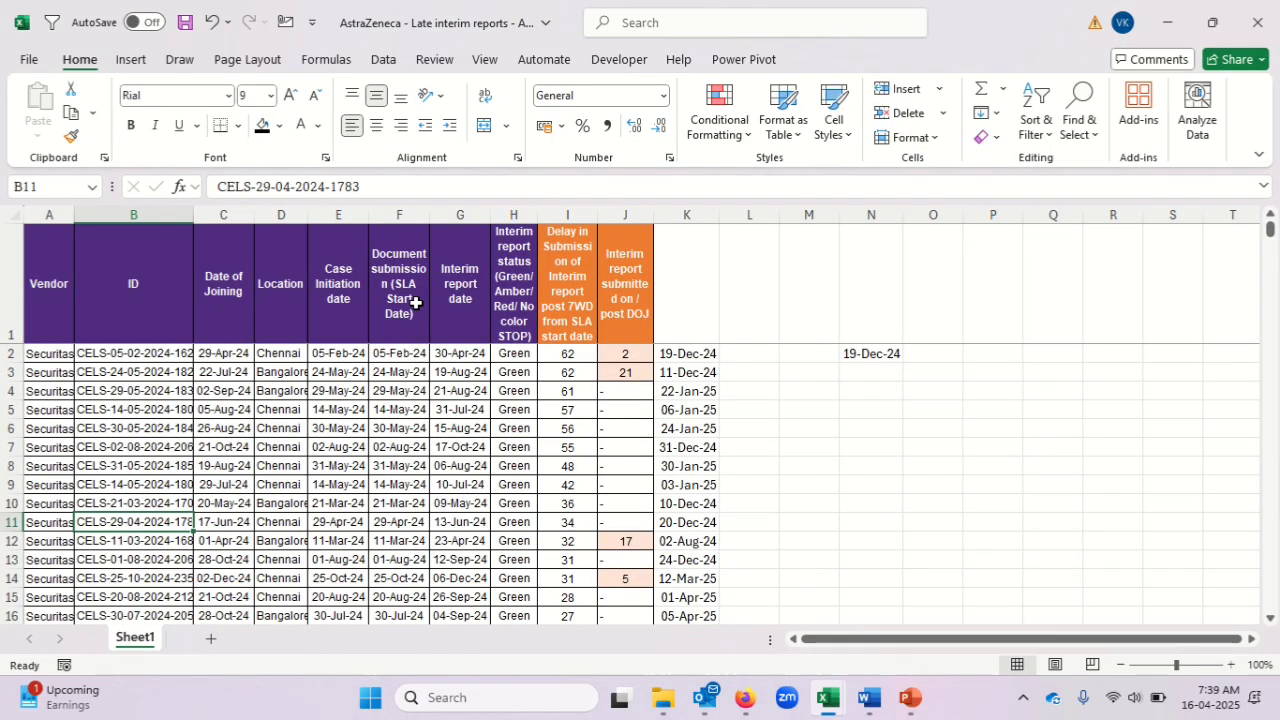
pyautogui.press('Right')
pyautogui.press('Right')
pyautogui.press('Right')
pyautogui.press('Right')
pyautogui.press('Right')
pyautogui.press('Right')
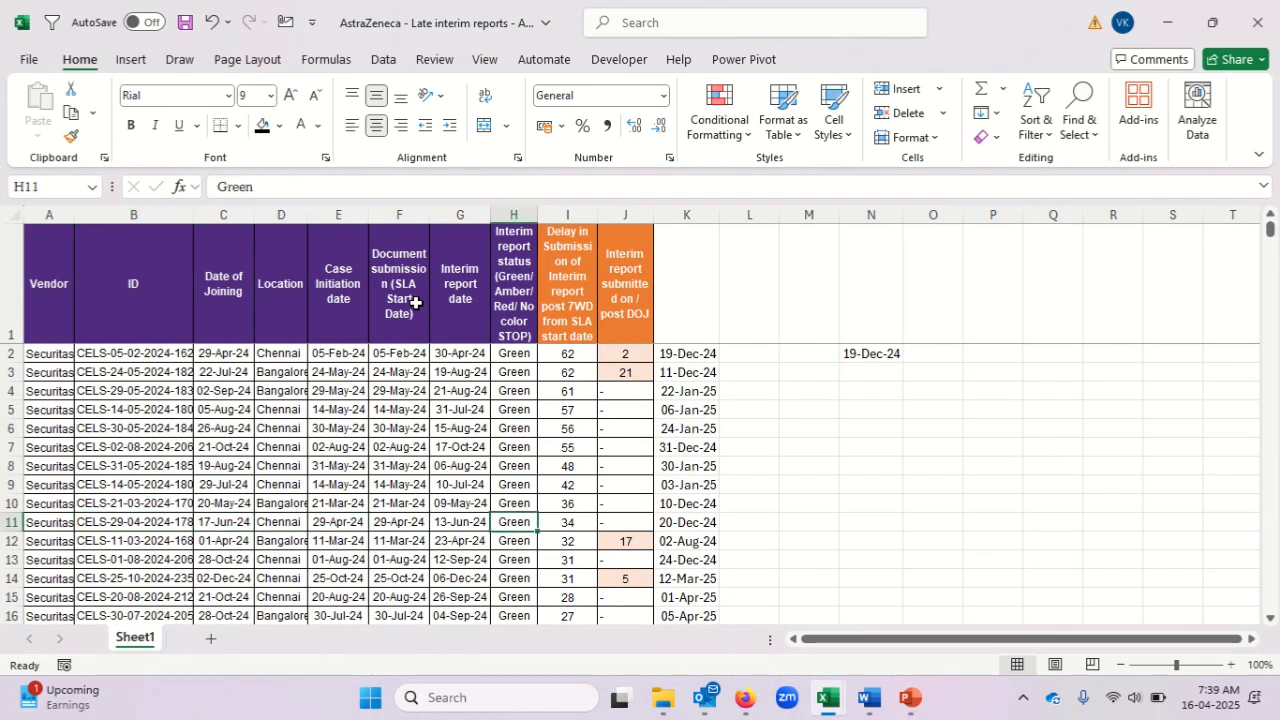